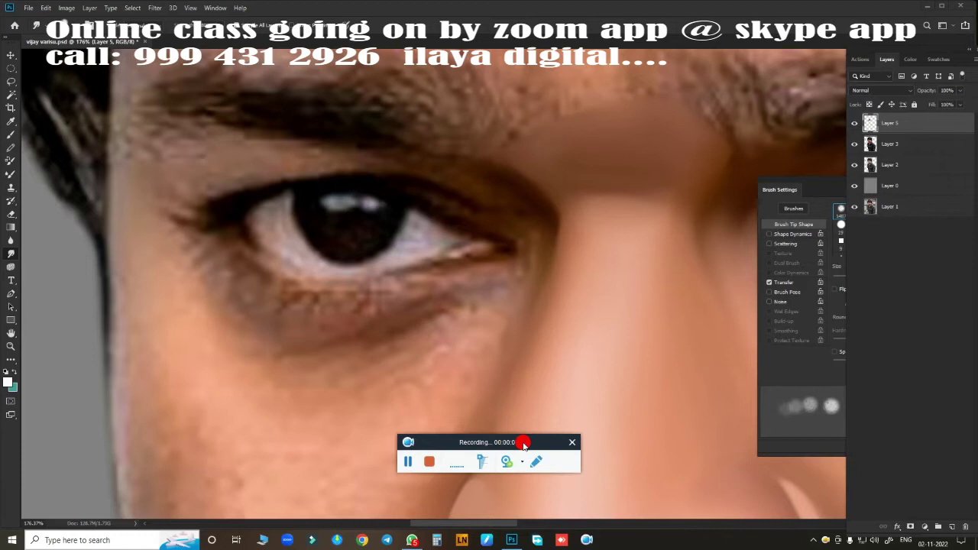
Smudge the under-eye bag and upper cheek on Layer 5, resizing the brush to soften the dark creases
mouse_move(523, 446)
left_mouse_down()
mouse_move(715, 495)
mouse_move(753, 524)
left_mouse_up()
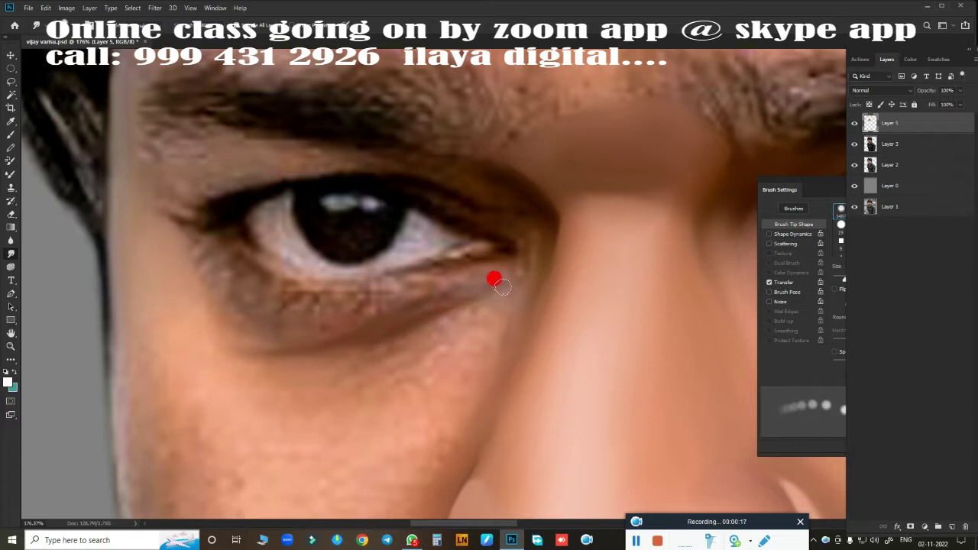
key("bracketright")
key("bracketright")
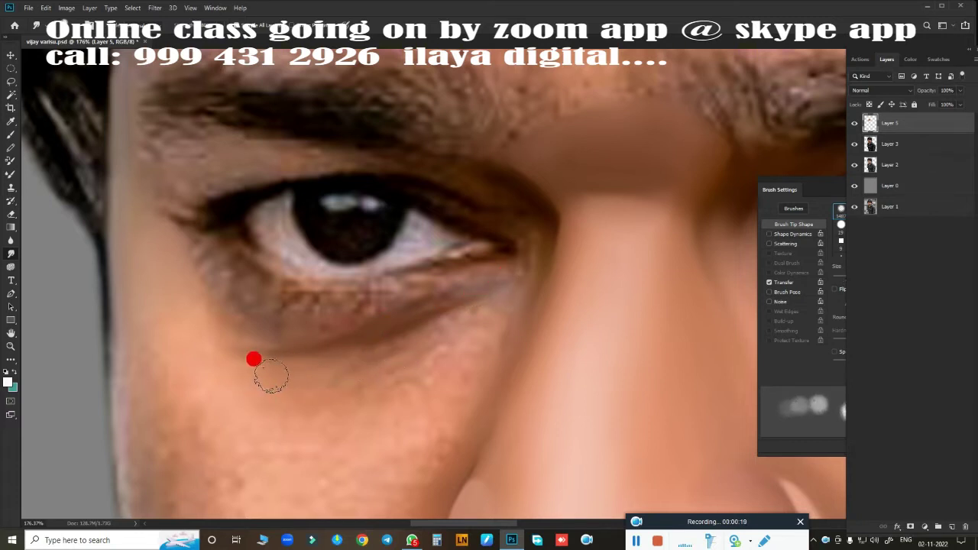
key("bracketright")
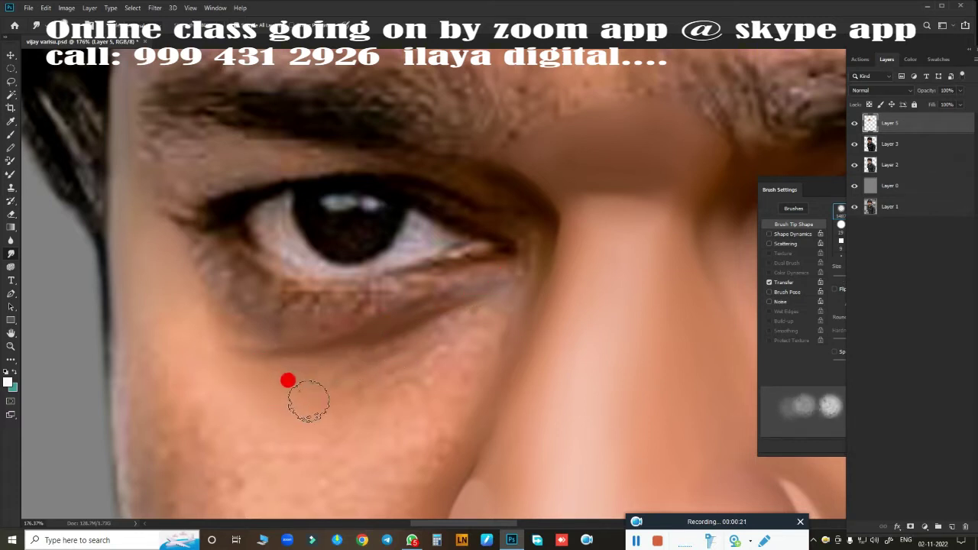
key("bracketleft")
key("bracketleft")
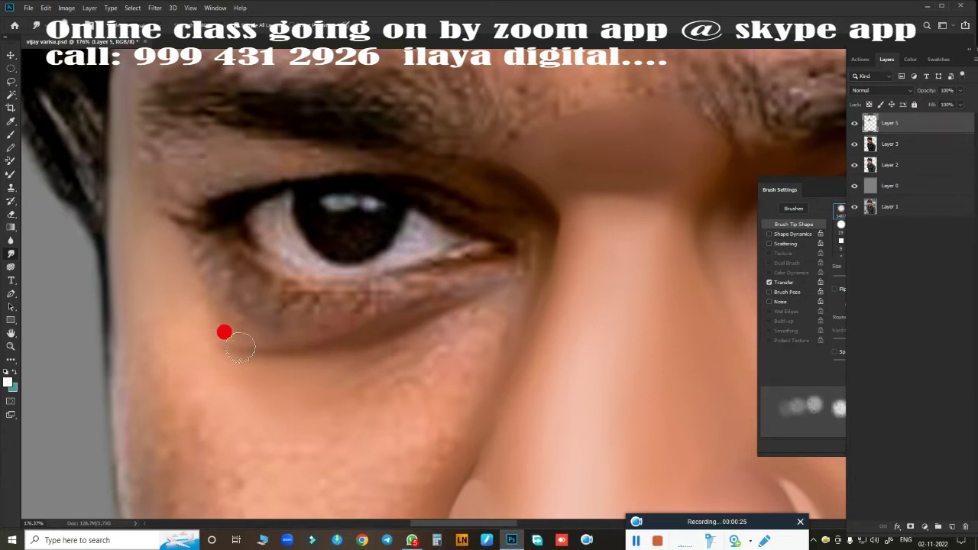
key("bracketright")
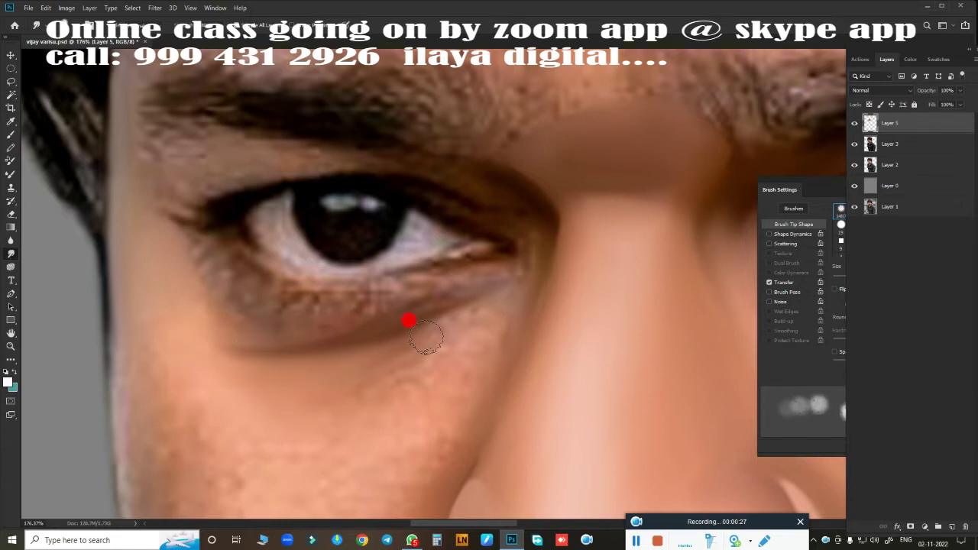
key("bracketleft")
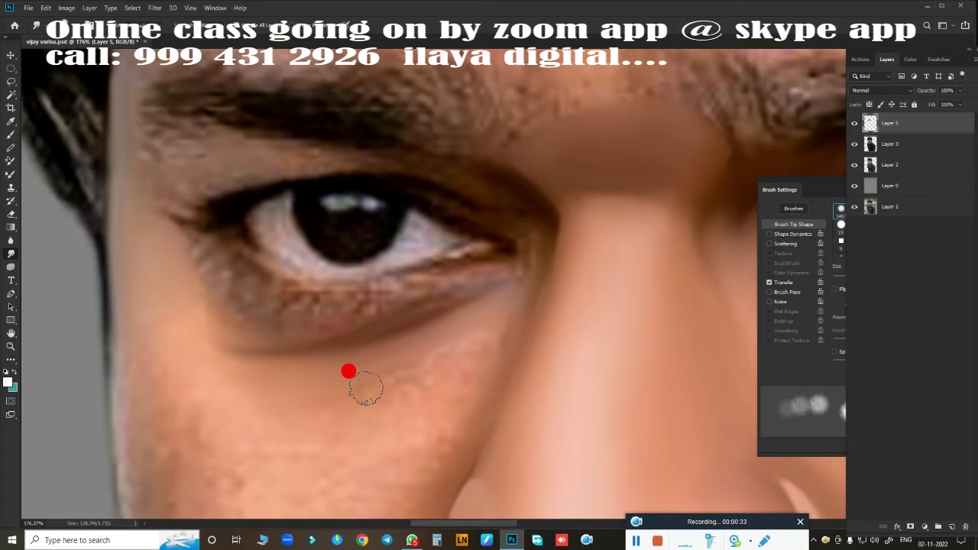
At about 203% zoom, smudge the pitted cheek beside the nose, varying brush size between eye corner and broad cheek
left_click_drag(421, 374, 466, 251)
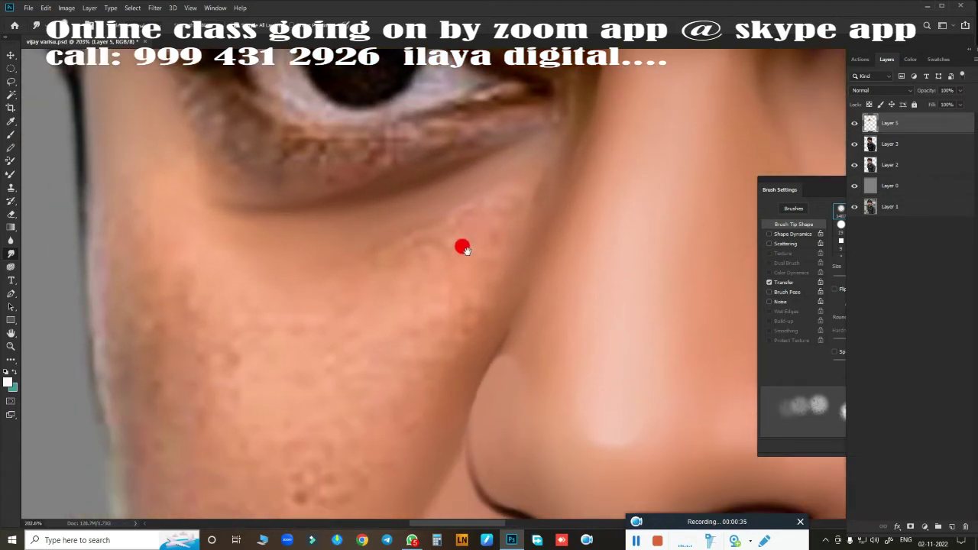
key("bracketleft")
key("bracketleft")
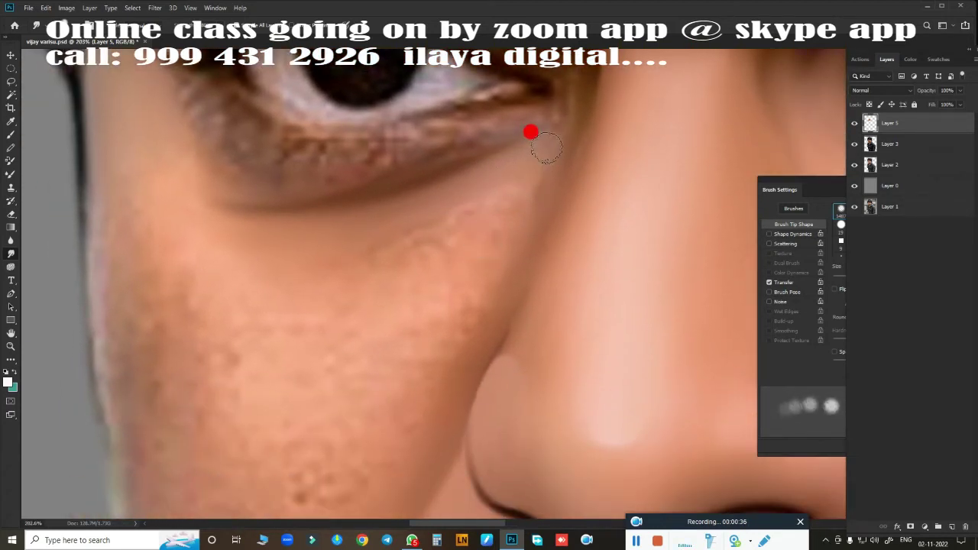
key("bracketleft")
key("bracketleft")
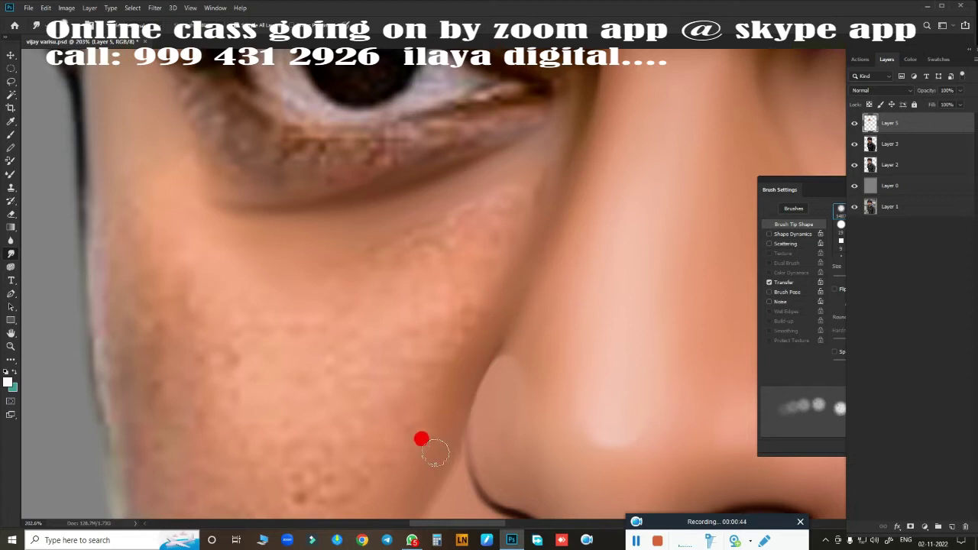
key("bracketright")
key("bracketright")
key("bracketright")
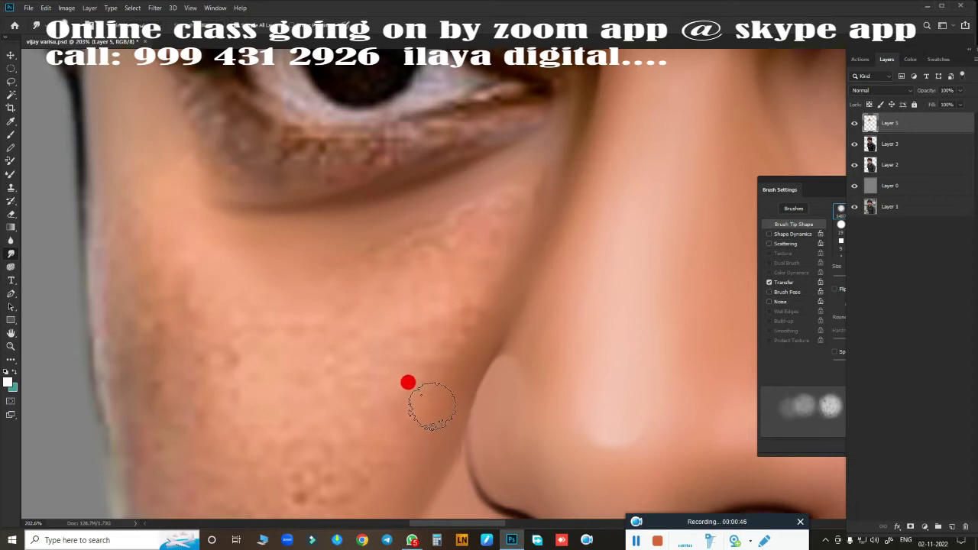
key("bracketright")
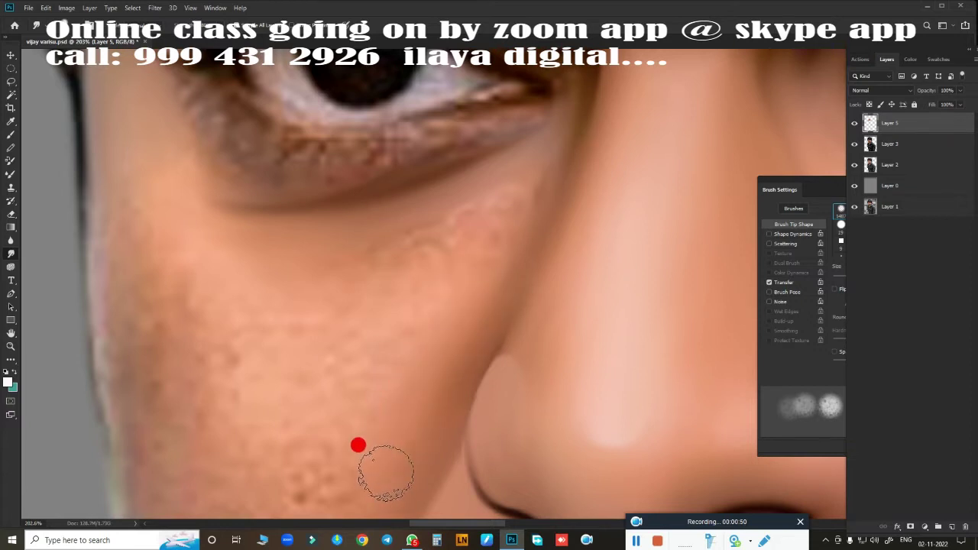
key("bracketleft")
key("bracketleft")
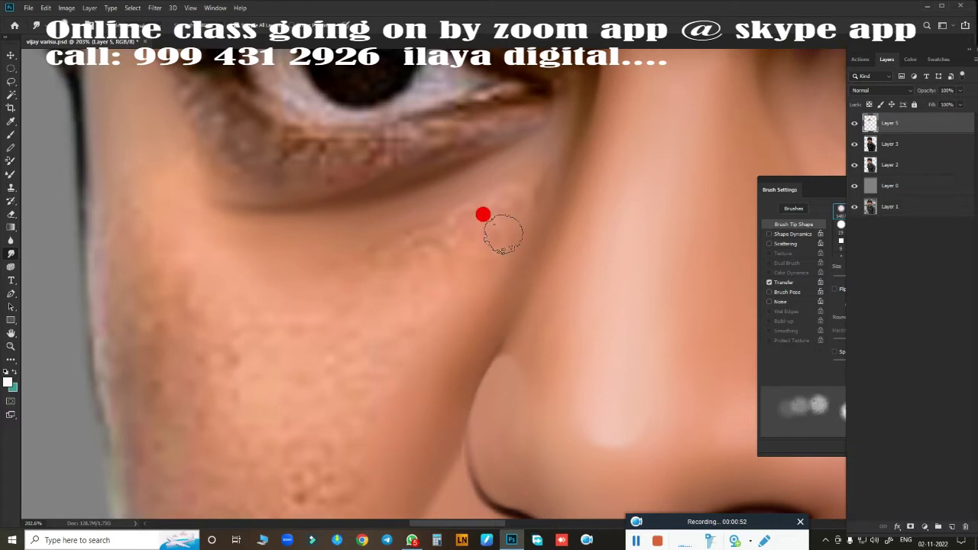
key("bracketright")
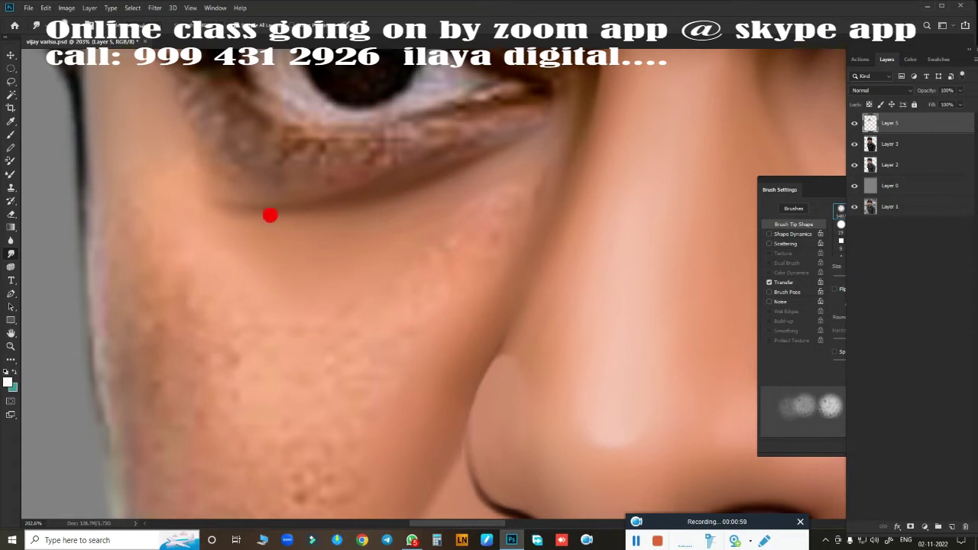
key("bracketleft")
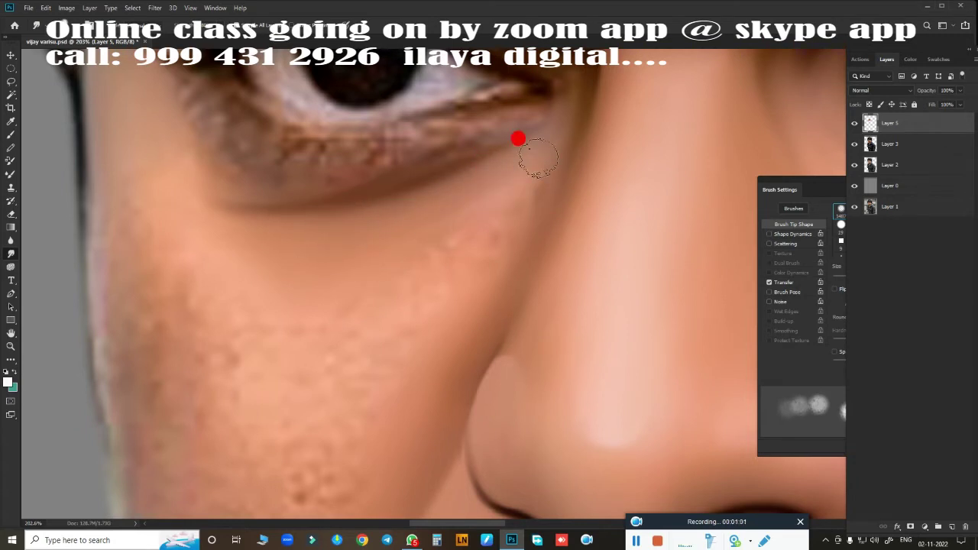
key("bracketright")
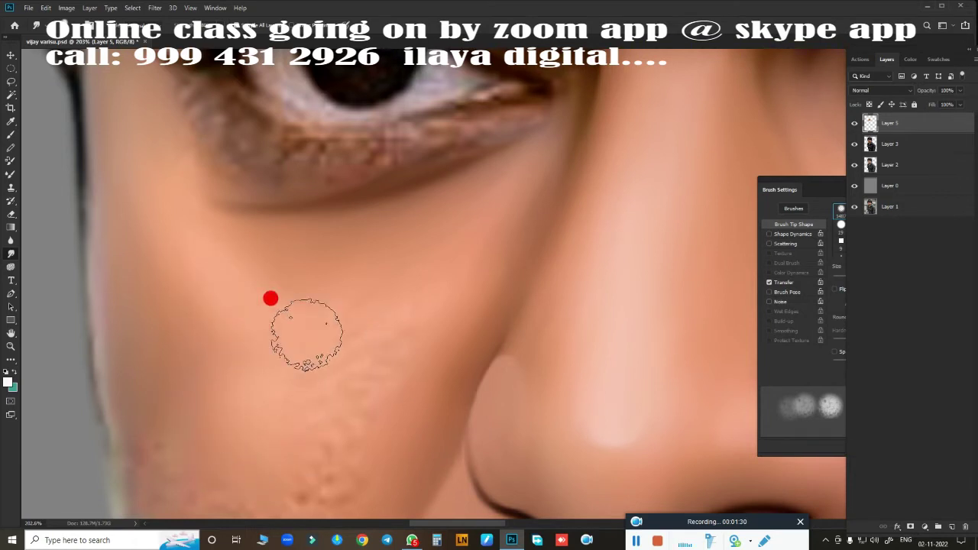
key("bracketright")
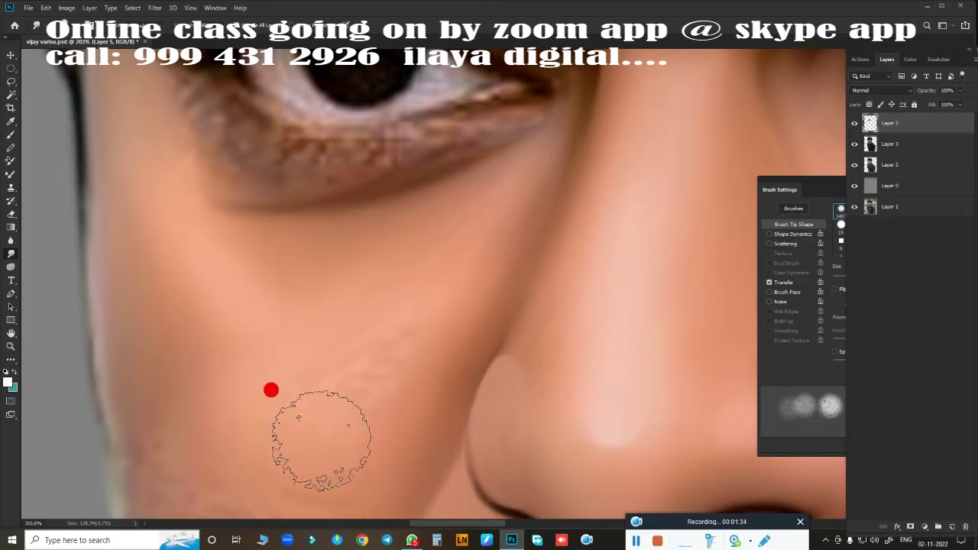
key("bracketleft")
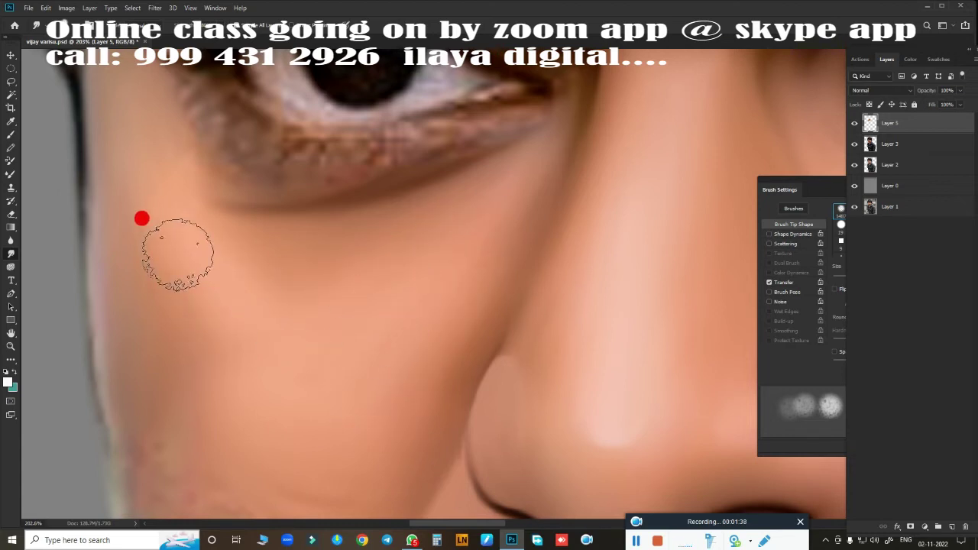
With Layer 5 hidden, trace a curved Pen path around the cheek below the eye
scroll(230, 360, "down", 5)
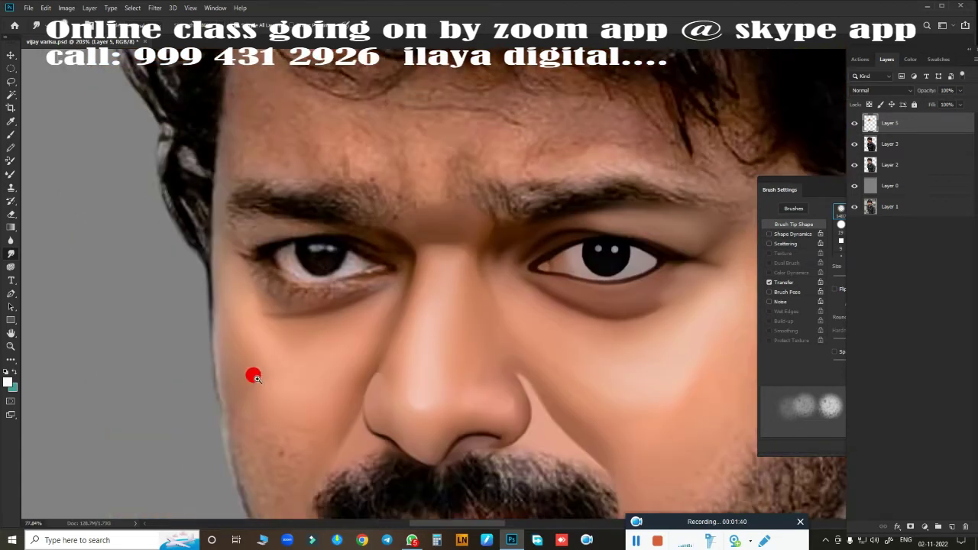
left_click_drag(253, 375, 271, 225)
scroll(306, 261, "up", 2)
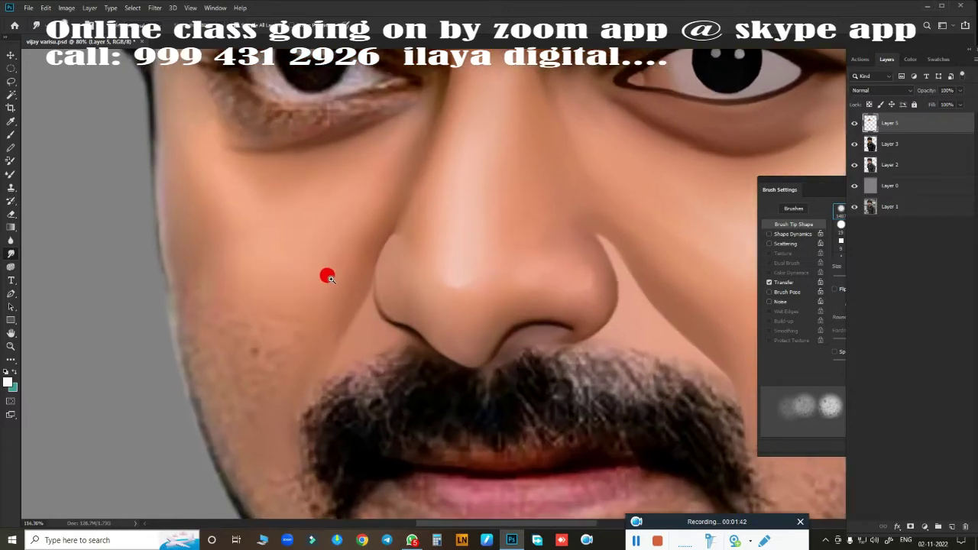
scroll(196, 334, "up", 1)
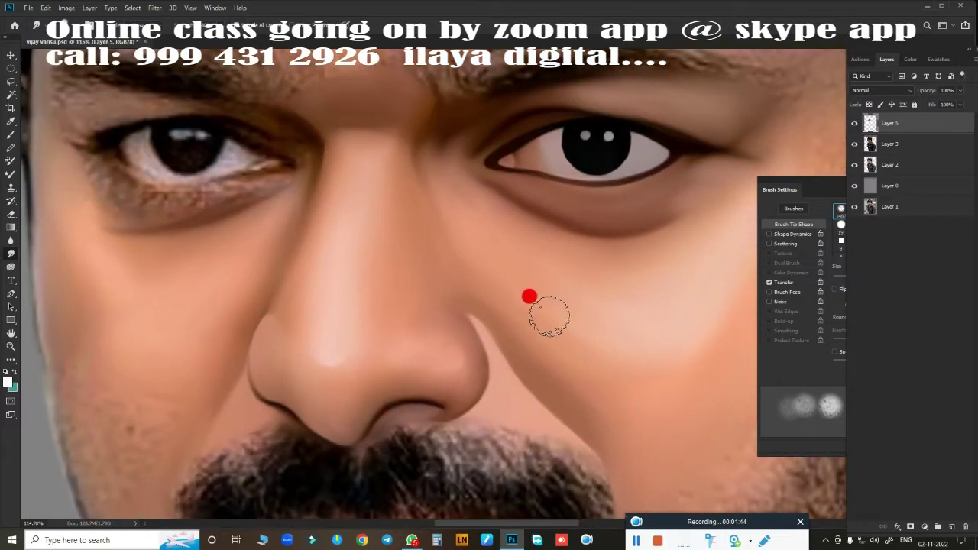
scroll(529, 296, "down", 2)
scroll(520, 287, "left", 3)
key("p")
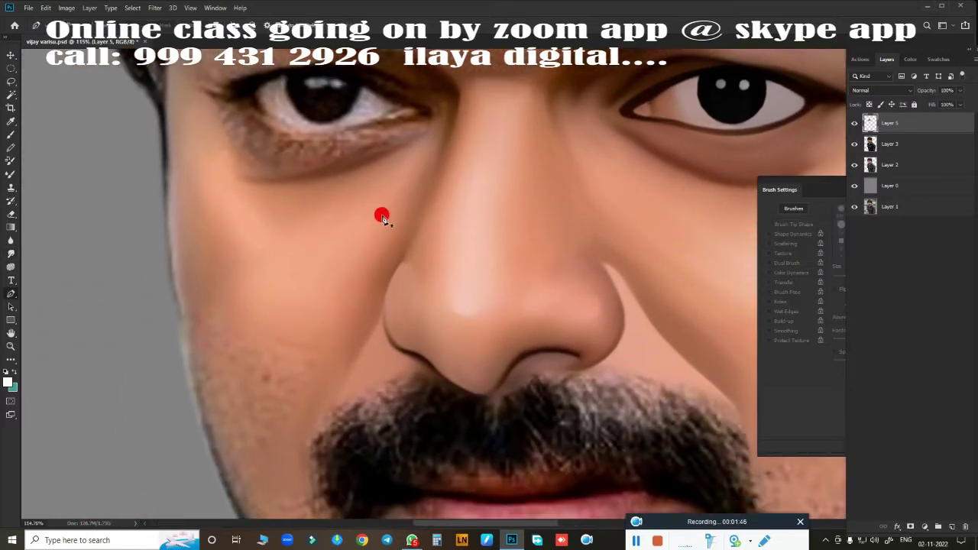
left_click(854, 124)
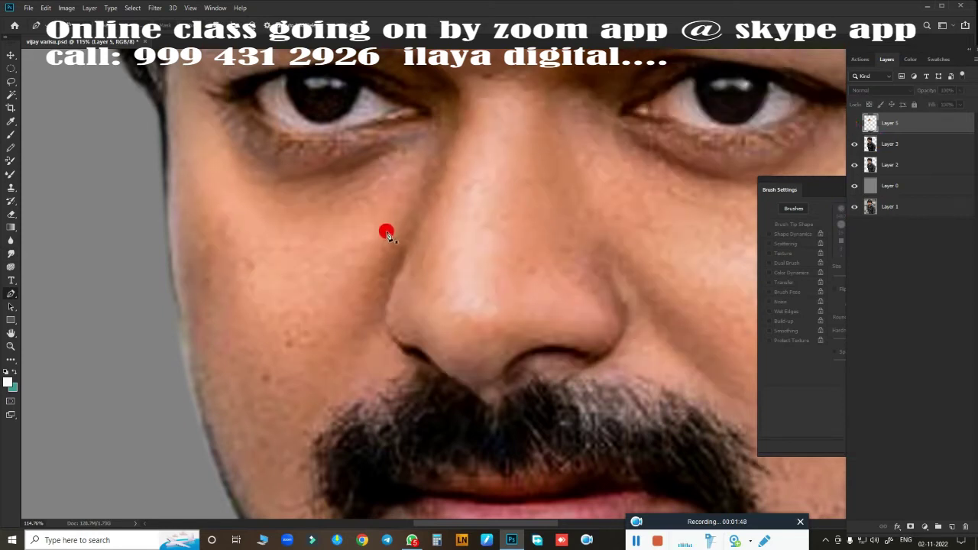
left_click_drag(246, 286, 175, 191)
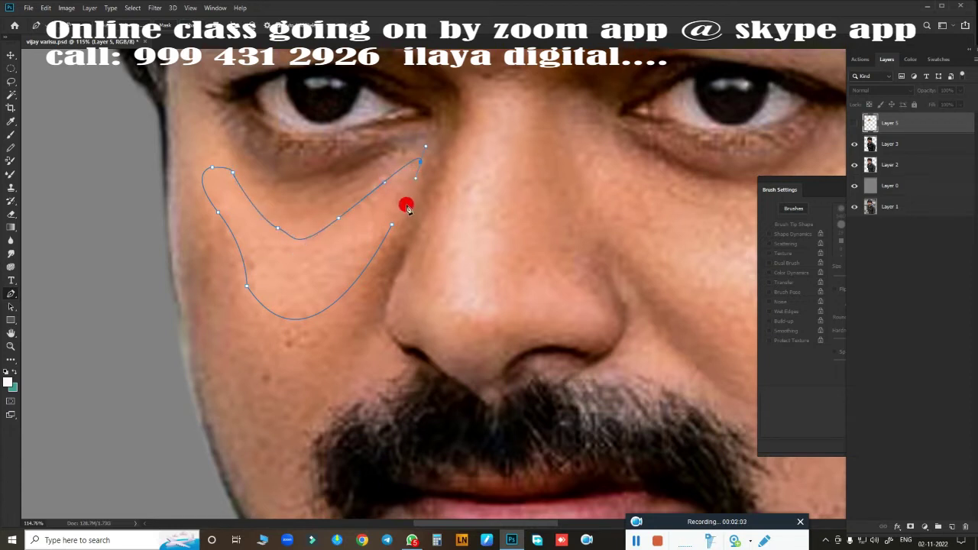
Load the cheek path as a feathered selection and add new empty Layer 6
key("ctrl+Return")
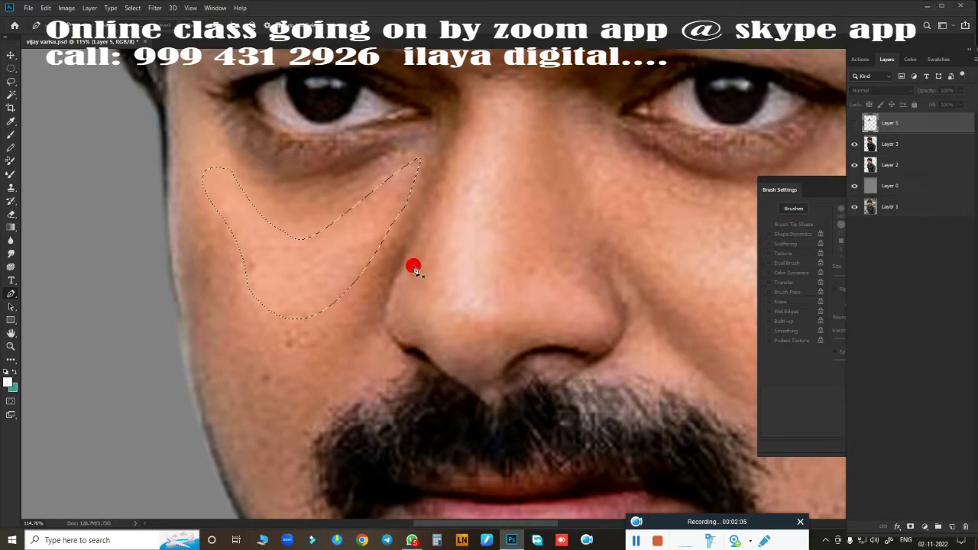
key("shift+F6")
key("Return")
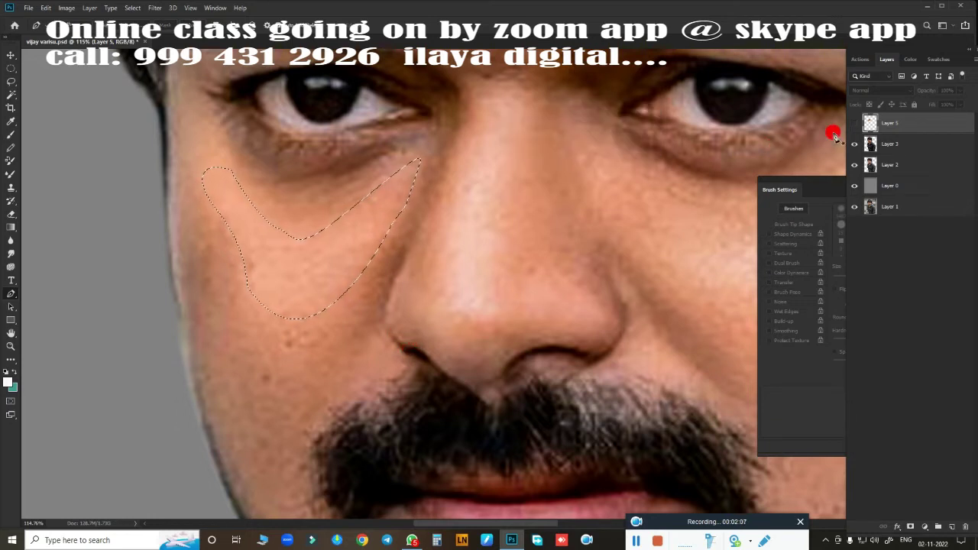
scroll(339, 283, "up", 2)
scroll(367, 279, "up", 2)
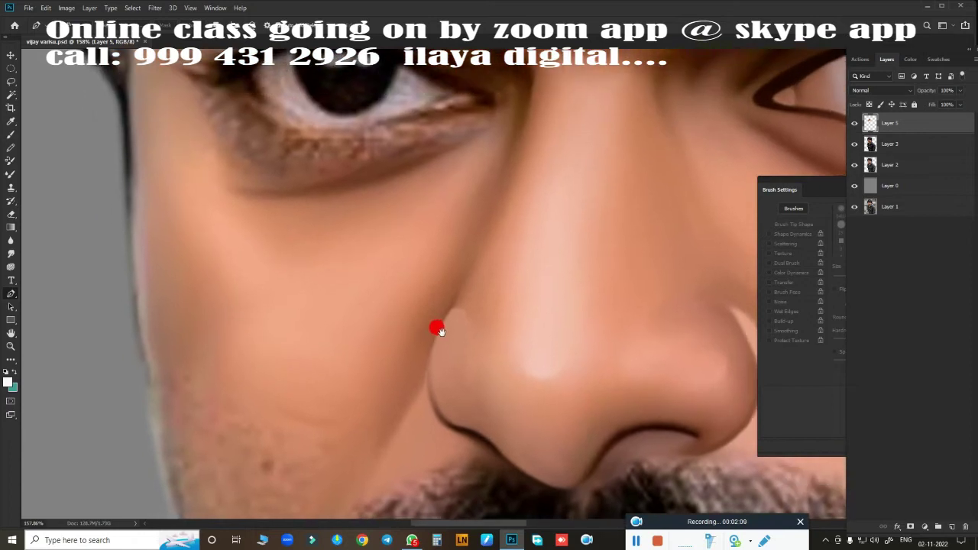
left_click(952, 527)
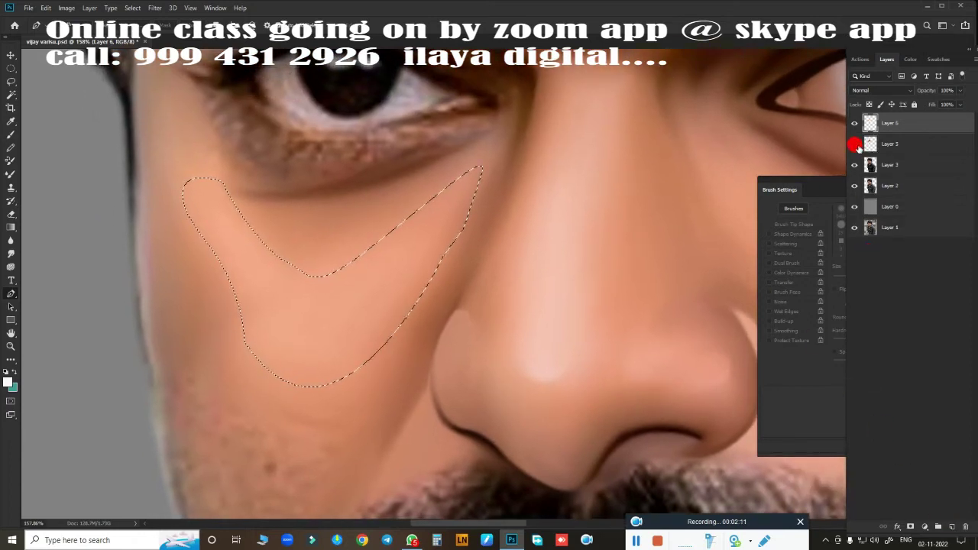
Compare the smoothed overlay against the original skin, select the brush, and save the work
left_click(855, 144)
key("b")
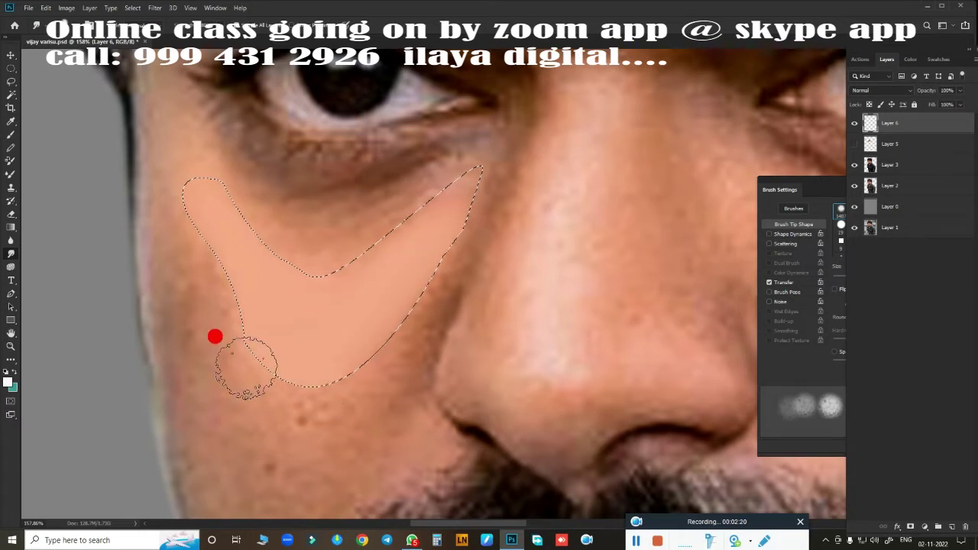
left_click(854, 145)
key("ctrl+s")
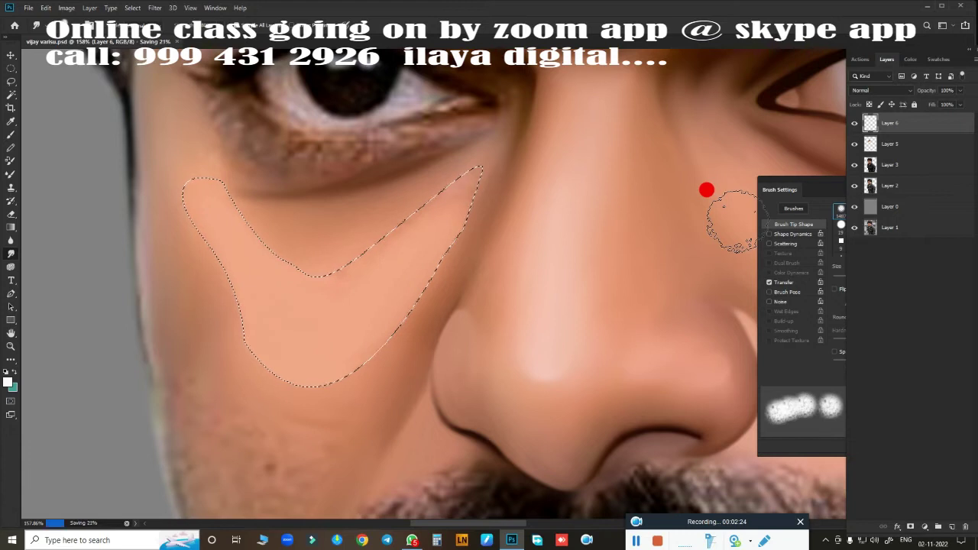
Smudge the cheek skin below the eye smooth and erase the stray strokes
mouse_move(464, 332)
left_mouse_down()
mouse_move(373, 388)
mouse_move(448, 397)
mouse_move(435, 304)
left_mouse_up()
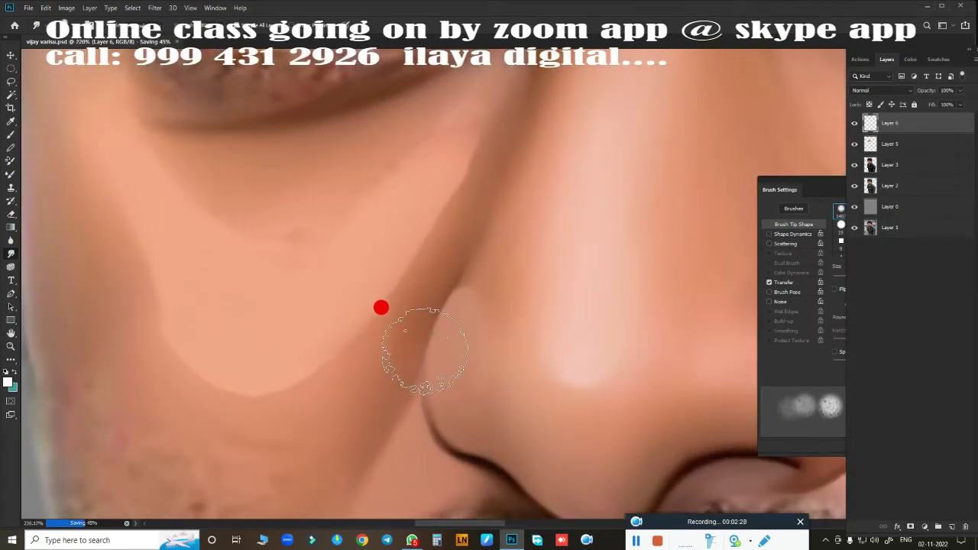
left_click_drag(411, 366, 399, 368)
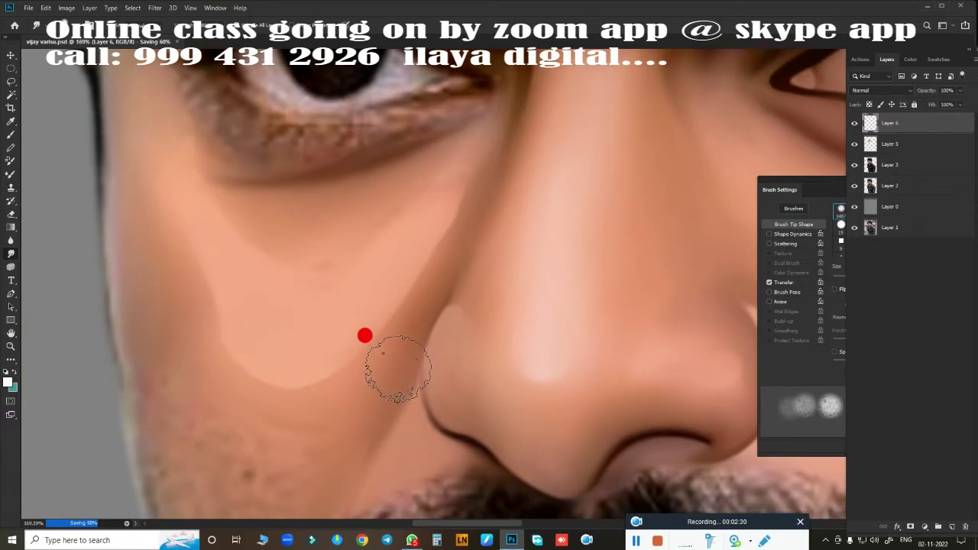
mouse_move(160, 168)
left_mouse_down()
mouse_move(223, 206)
mouse_move(234, 229)
mouse_move(402, 222)
mouse_move(415, 201)
mouse_move(452, 206)
mouse_move(426, 227)
mouse_move(400, 283)
mouse_move(448, 207)
mouse_move(424, 243)
mouse_move(371, 245)
mouse_move(253, 395)
mouse_move(183, 263)
mouse_move(211, 339)
mouse_move(242, 349)
mouse_move(229, 360)
mouse_move(267, 371)
mouse_move(378, 325)
mouse_move(461, 231)
mouse_move(459, 207)
mouse_move(212, 344)
mouse_move(216, 321)
mouse_move(348, 326)
left_mouse_up()
key("e")
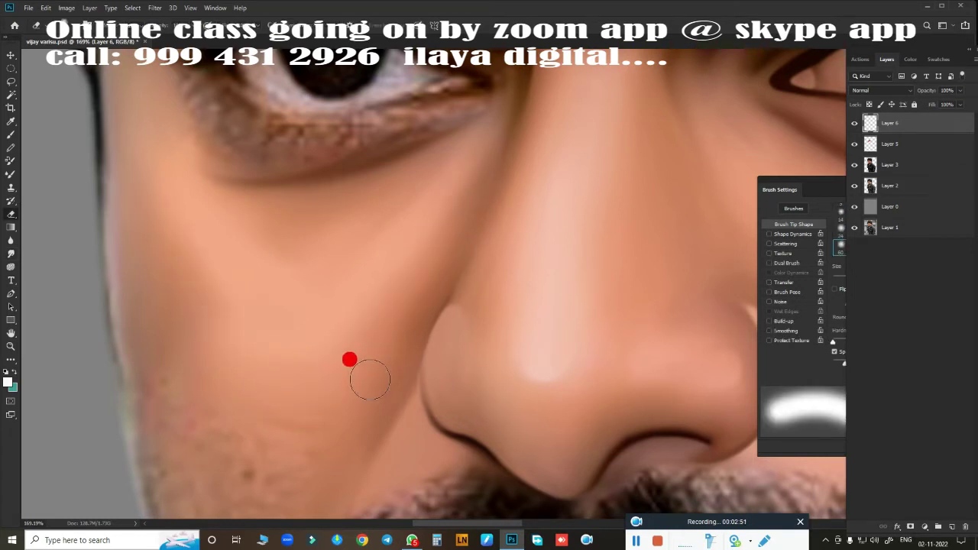
Shade the cheek beside the nose with the Dodge/Burn tool
key("o")
mouse_move(422, 234)
left_mouse_down()
mouse_move(447, 210)
mouse_move(390, 267)
mouse_move(243, 245)
mouse_move(267, 278)
mouse_move(273, 262)
mouse_move(415, 189)
mouse_move(157, 201)
mouse_move(158, 178)
mouse_move(193, 351)
mouse_move(304, 393)
mouse_move(312, 360)
mouse_move(207, 310)
mouse_move(410, 257)
mouse_move(430, 196)
mouse_move(415, 397)
left_mouse_up()
left_click_drag(424, 344, 325, 350)
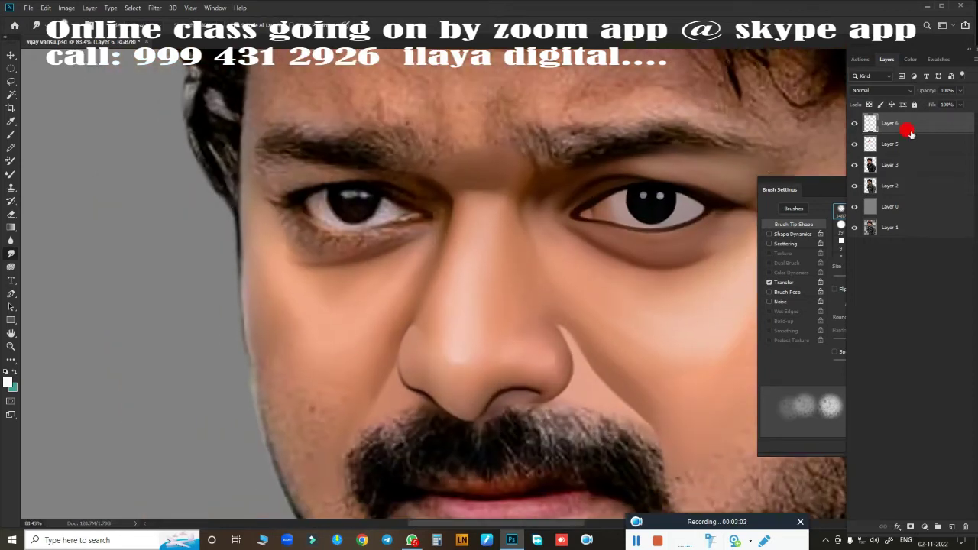
Merge Layers 5 and 6, save, and smudge the mottled under-eye skin up to the lash line
key("ctrl+e")
key("ctrl+s")
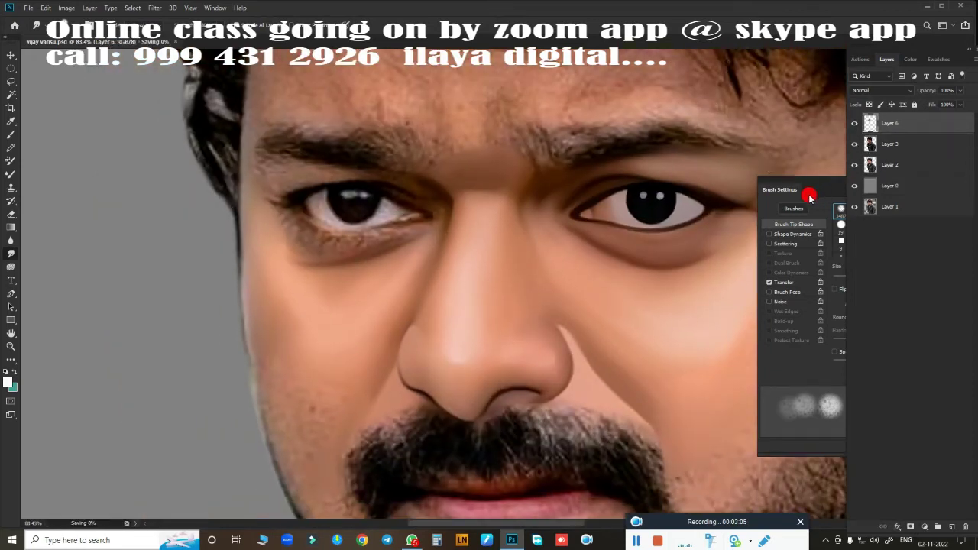
mouse_move(446, 257)
left_mouse_down()
mouse_move(372, 351)
mouse_move(579, 198)
mouse_move(578, 221)
left_mouse_up()
scroll(577, 221, "down", 1)
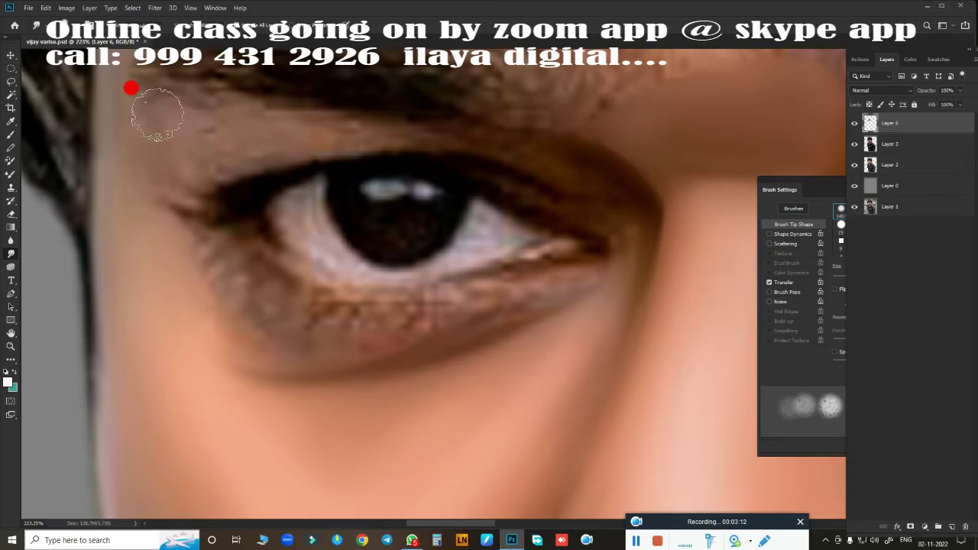
key("bracketleft")
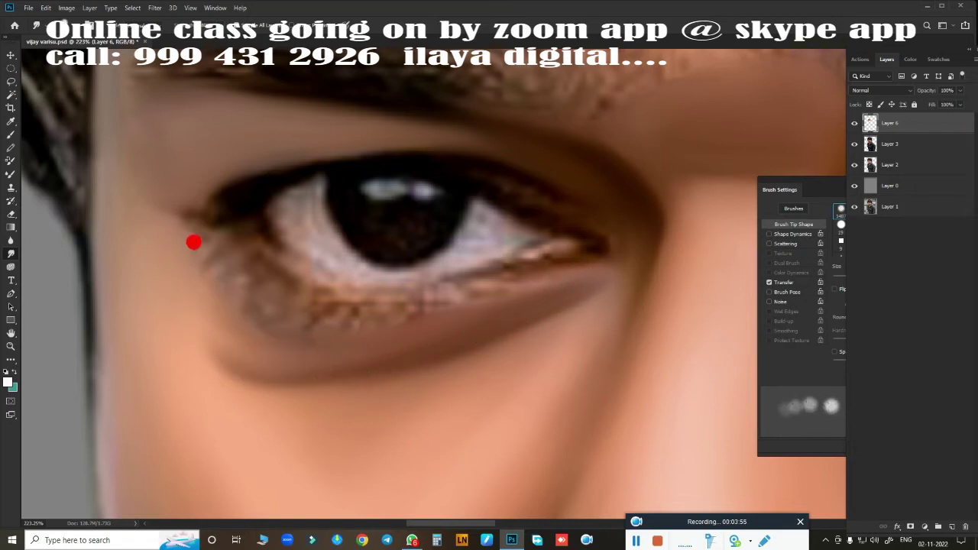
mouse_move(194, 242)
left_mouse_down()
mouse_move(220, 281)
mouse_move(532, 265)
mouse_move(607, 247)
mouse_move(606, 226)
mouse_move(607, 238)
left_mouse_up()
mouse_move(231, 318)
left_mouse_down()
mouse_move(220, 326)
mouse_move(204, 312)
mouse_move(266, 346)
mouse_move(242, 355)
left_mouse_up()
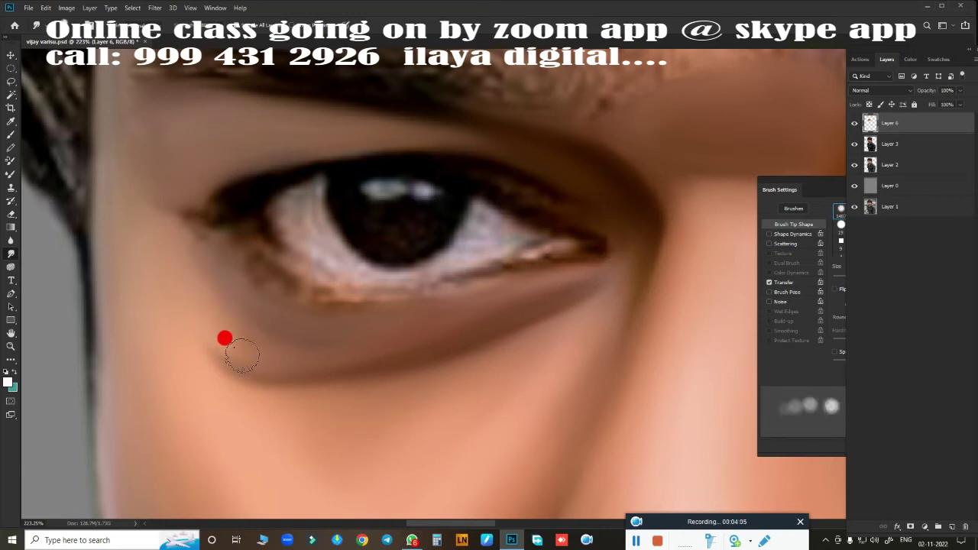
mouse_move(407, 324)
left_mouse_down()
mouse_move(209, 332)
mouse_move(249, 356)
mouse_move(342, 339)
mouse_move(197, 247)
mouse_move(191, 199)
mouse_move(208, 186)
mouse_move(290, 250)
left_mouse_up()
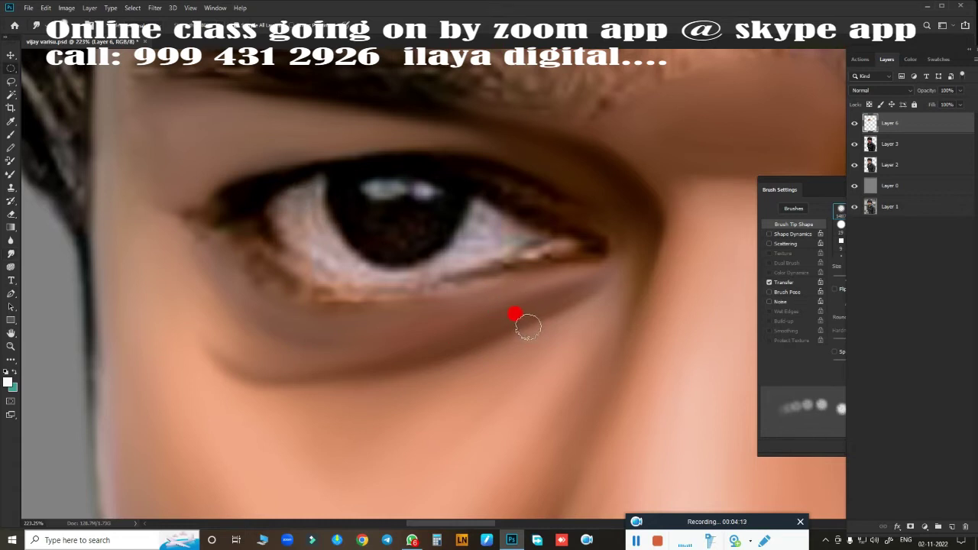
left_click_drag(528, 328, 440, 280)
Draw a circular marquee around the iris and brush it into dark tone
mouse_move(390, 199)
left_mouse_down()
mouse_move(437, 268)
mouse_move(468, 282)
left_mouse_up()
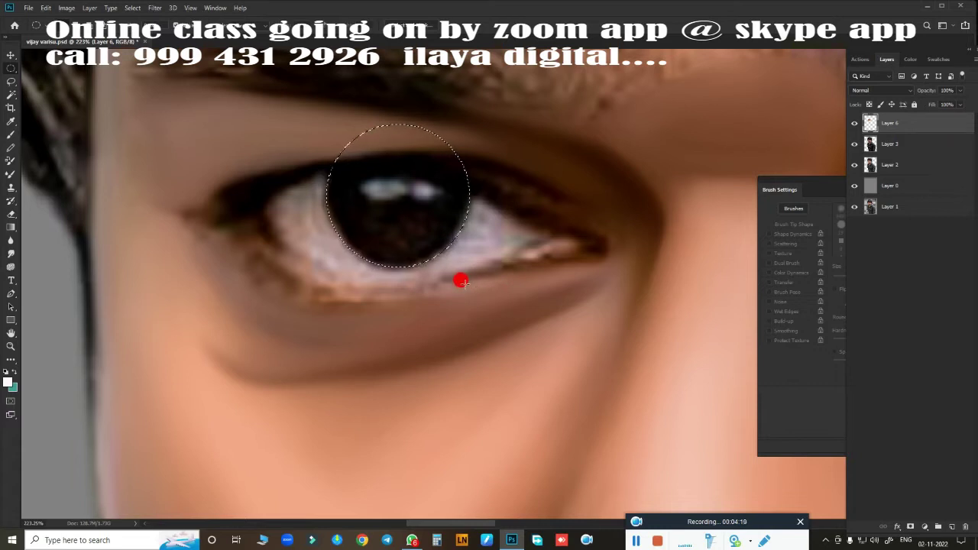
key("b")
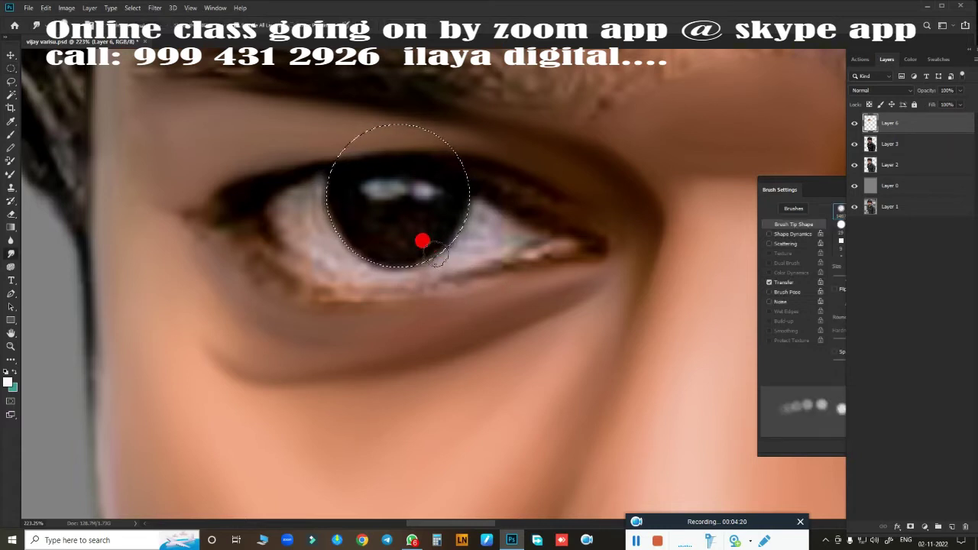
mouse_move(437, 257)
left_mouse_down()
mouse_move(358, 191)
mouse_move(369, 206)
mouse_move(372, 183)
mouse_move(441, 198)
mouse_move(433, 192)
mouse_move(389, 216)
mouse_move(369, 198)
left_mouse_up()
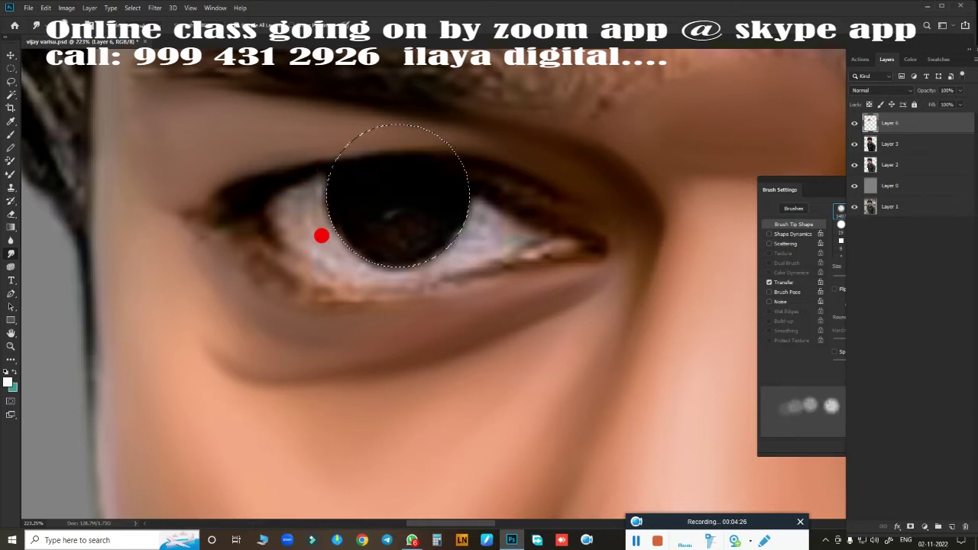
Paint the iris solid black, add two grey catchlight dots on new Layer 7, and merge Layer 6 into it
mouse_move(334, 240)
left_mouse_down()
mouse_move(349, 214)
mouse_move(402, 232)
mouse_move(404, 200)
left_mouse_up()
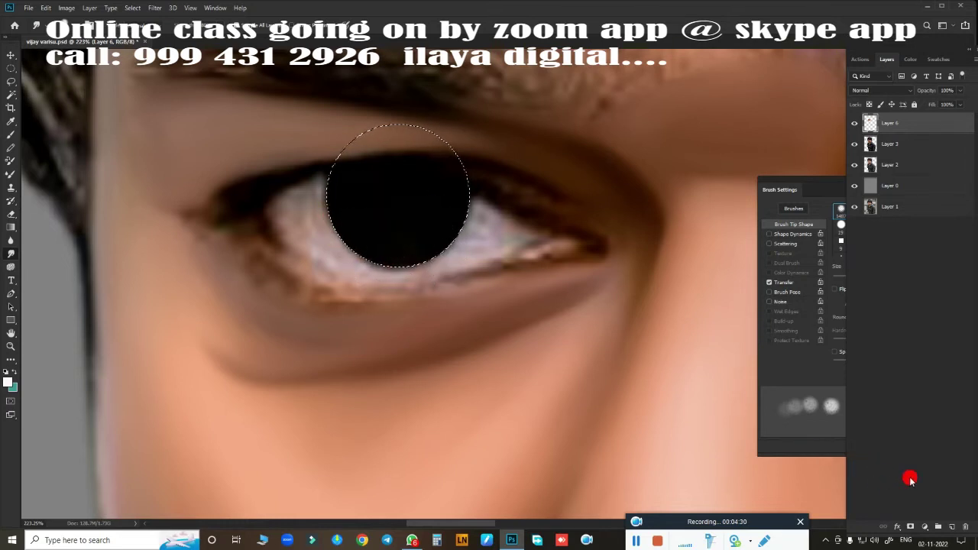
left_click(952, 527)
left_click(854, 143)
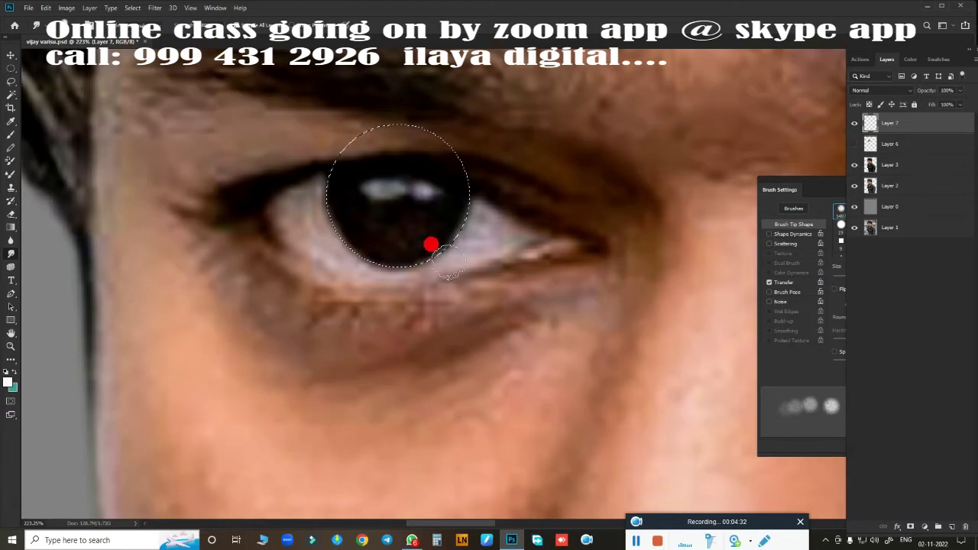
left_click_drag(370, 186, 428, 187)
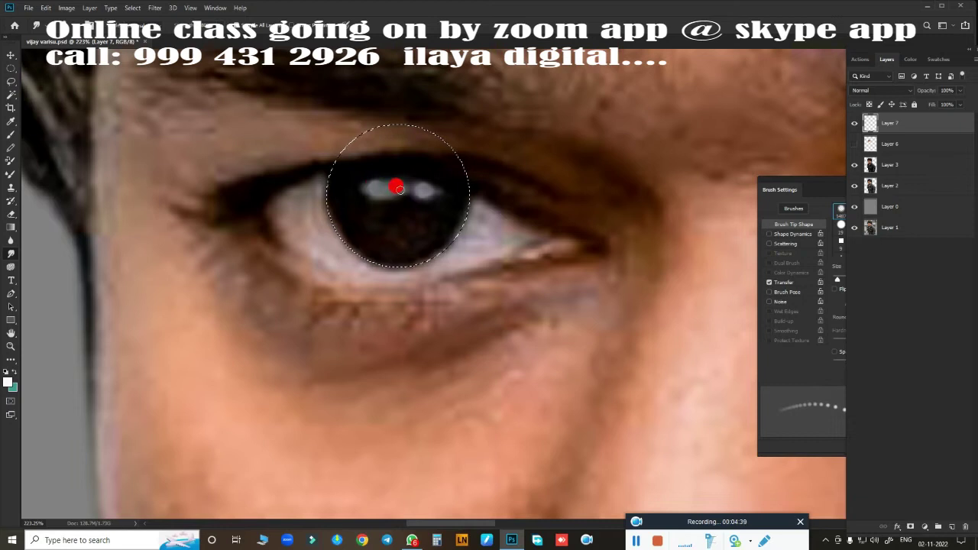
left_click(854, 144)
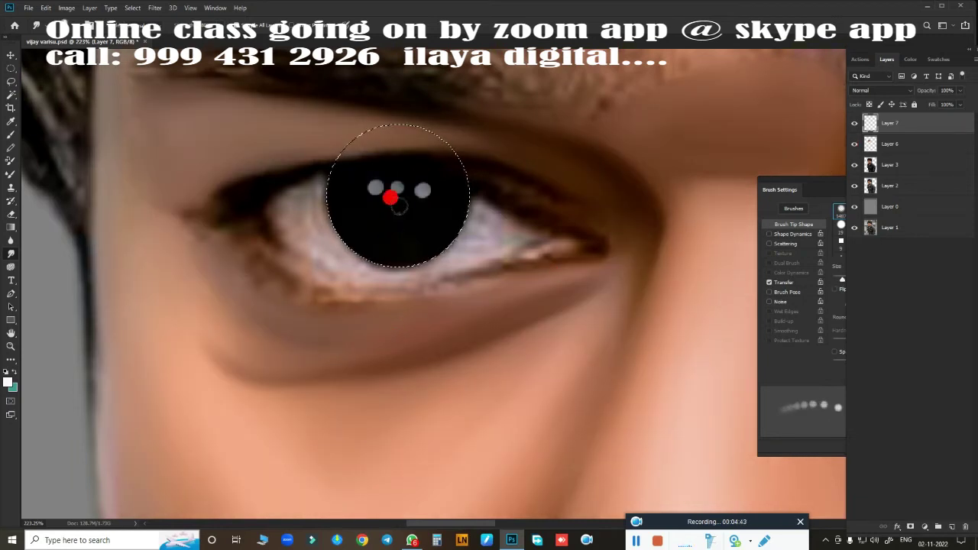
left_click_drag(389, 192, 392, 175)
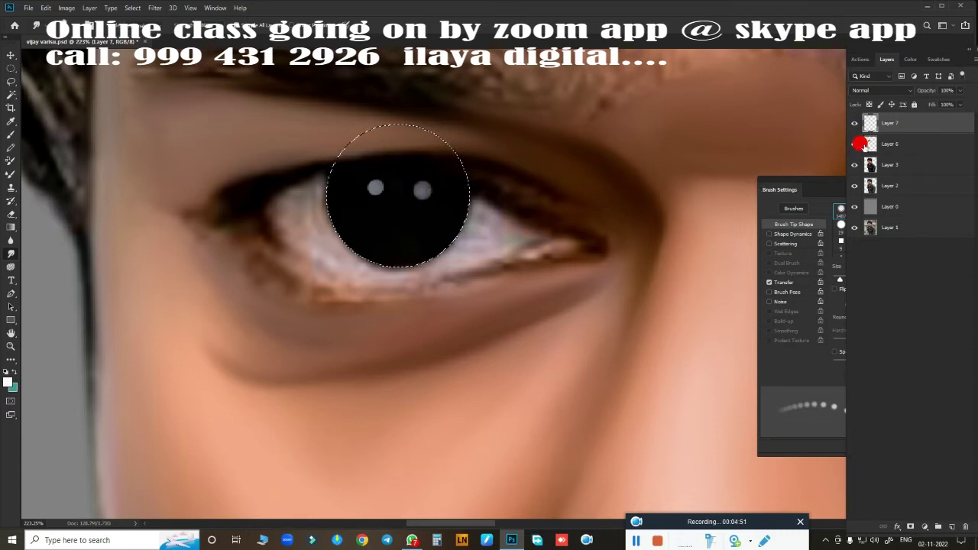
left_click_drag(896, 149, 860, 165)
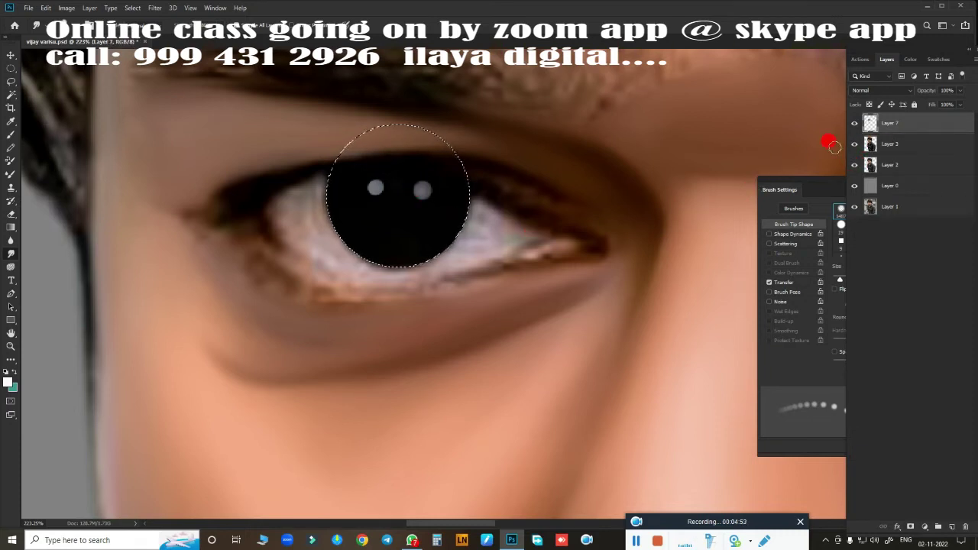
Feather the selection and paint the eye white an even pale lilac-grey around the black iris
key("shift+F6")
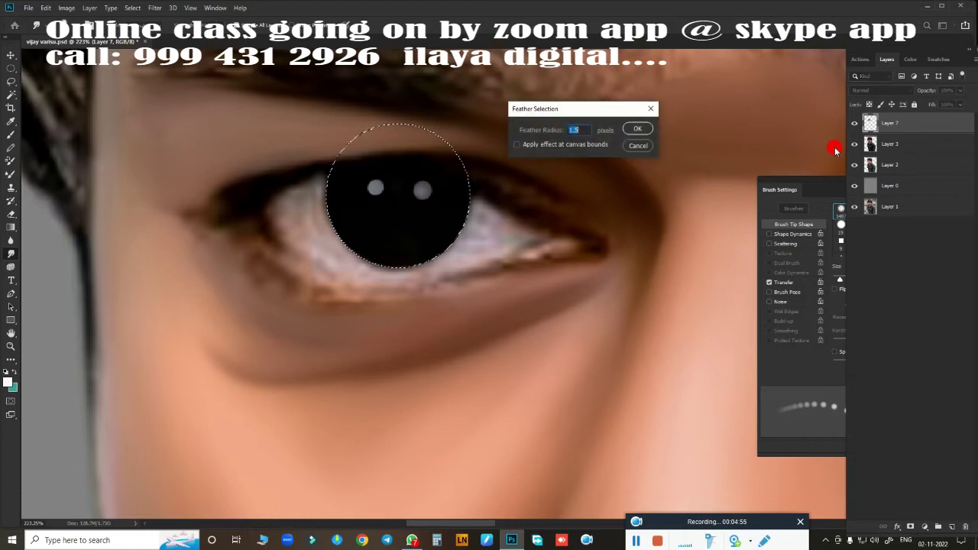
key("Return")
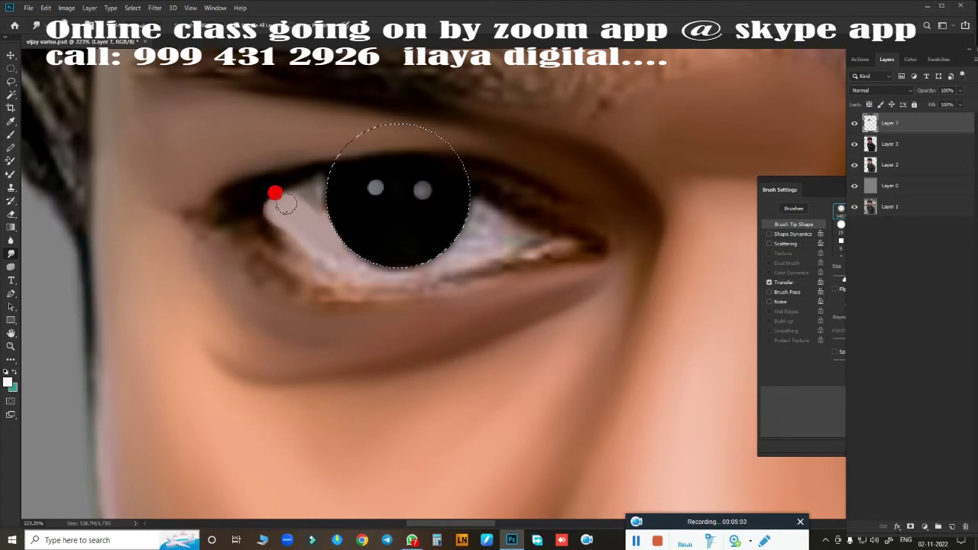
mouse_move(287, 203)
left_mouse_down()
mouse_move(310, 194)
mouse_move(281, 200)
mouse_move(274, 214)
mouse_move(296, 203)
mouse_move(273, 222)
mouse_move(291, 235)
left_mouse_up()
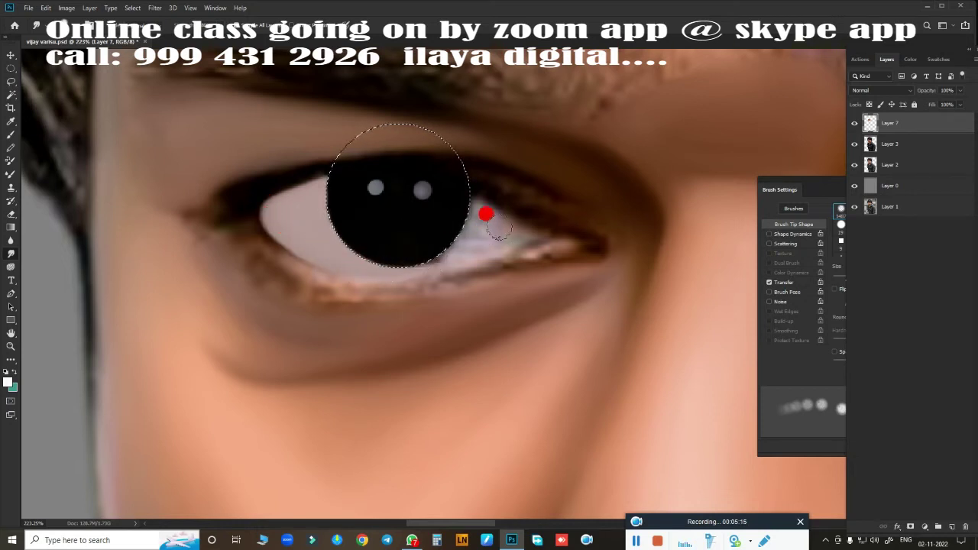
mouse_move(474, 246)
left_mouse_down()
mouse_move(505, 239)
mouse_move(496, 220)
mouse_move(509, 231)
left_mouse_up()
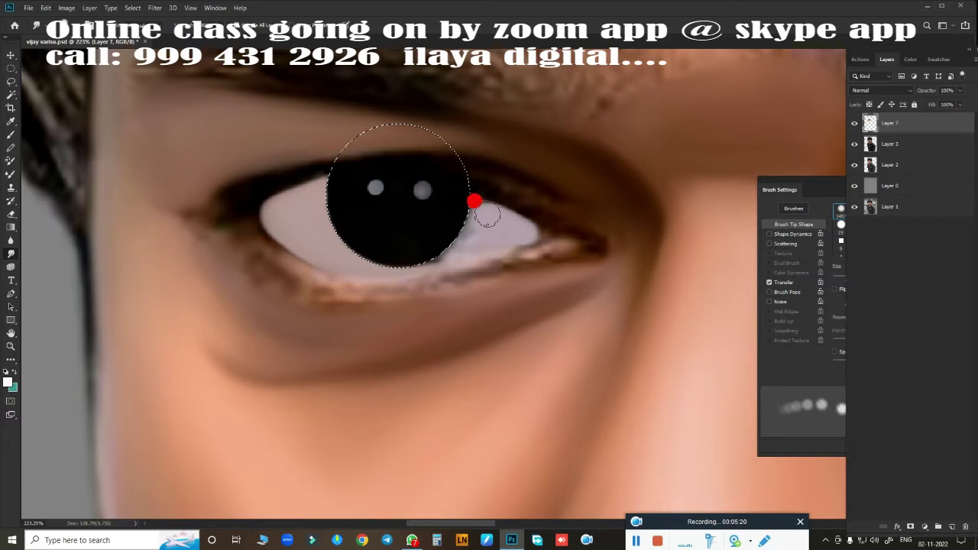
mouse_move(479, 214)
left_mouse_down()
mouse_move(484, 227)
mouse_move(481, 219)
left_mouse_up()
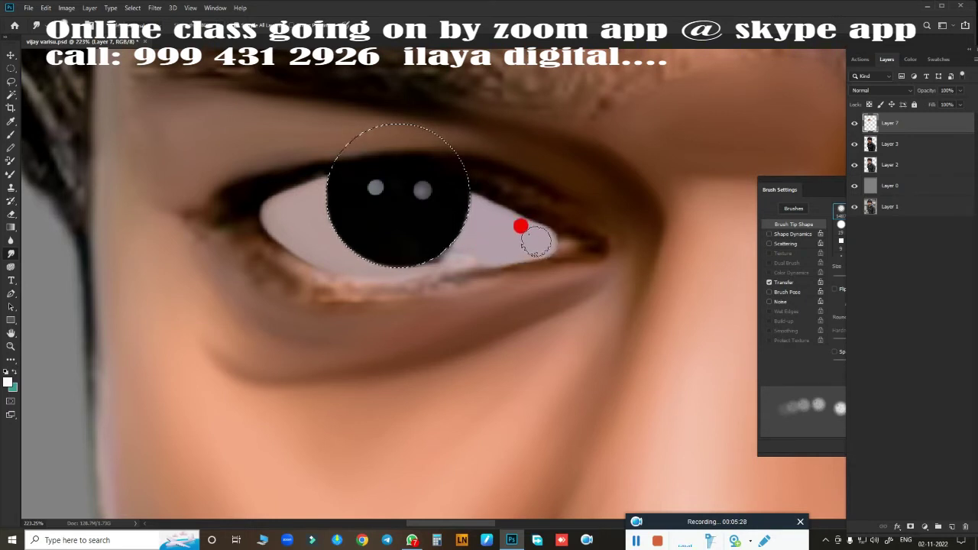
mouse_move(536, 236)
left_mouse_down()
mouse_move(486, 216)
mouse_move(501, 244)
mouse_move(489, 259)
mouse_move(454, 232)
left_mouse_up()
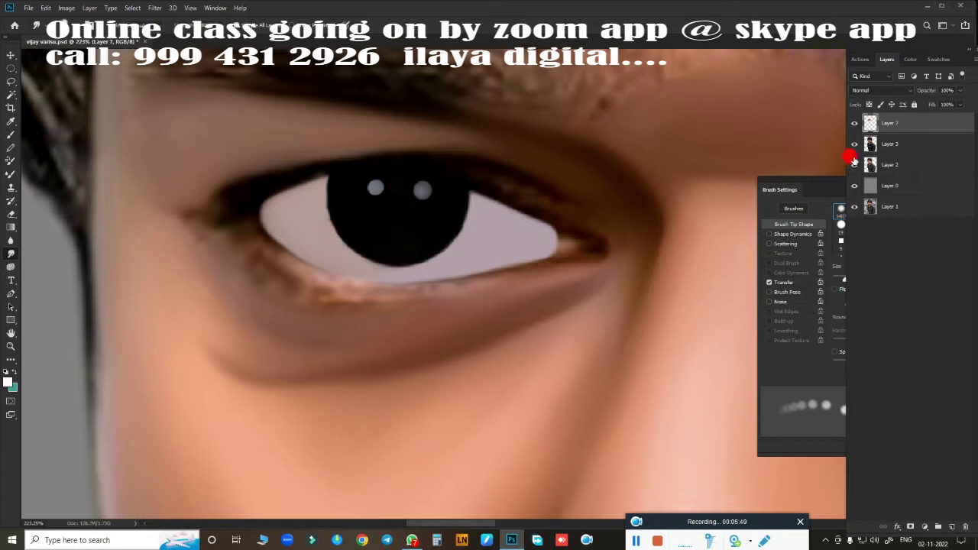
With Layer 7 hidden, trace a closed Pen path along both eyelids from inner to outer corner
left_click(855, 123)
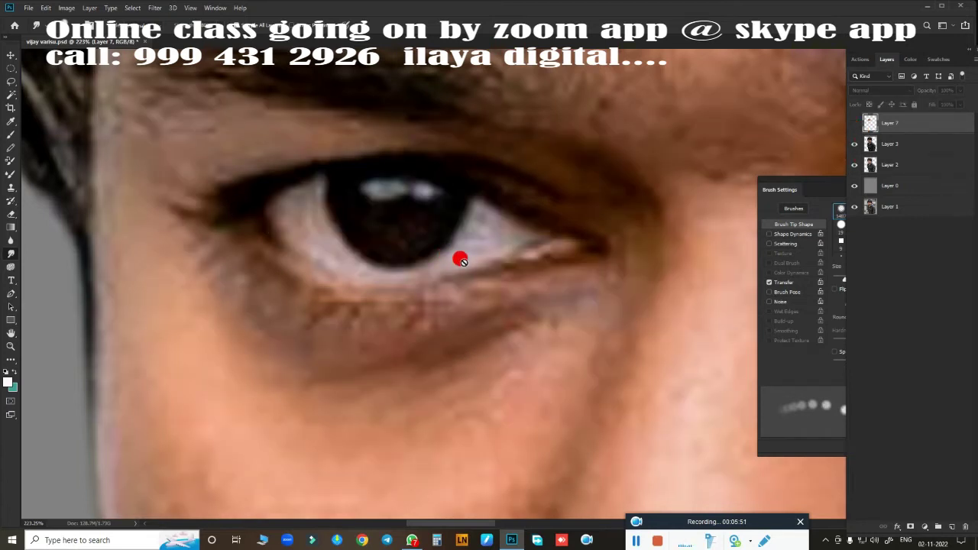
key("p")
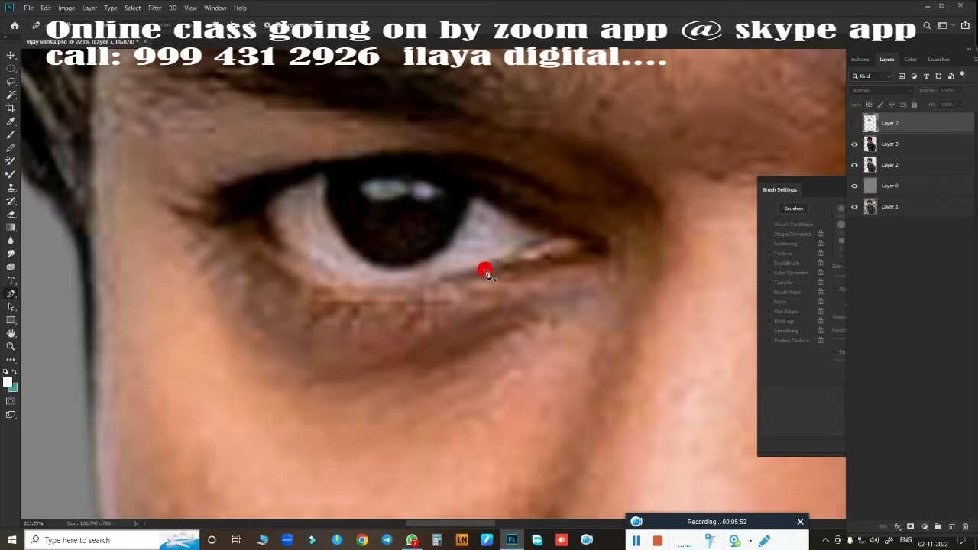
left_click(240, 217)
left_click_drag(474, 282, 664, 224)
left_click(583, 266)
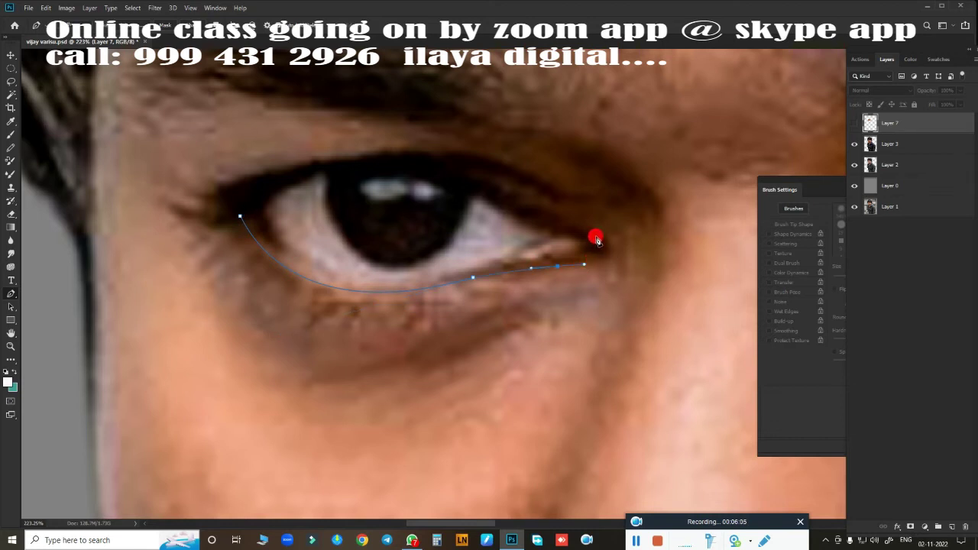
left_click_drag(596, 238, 572, 214)
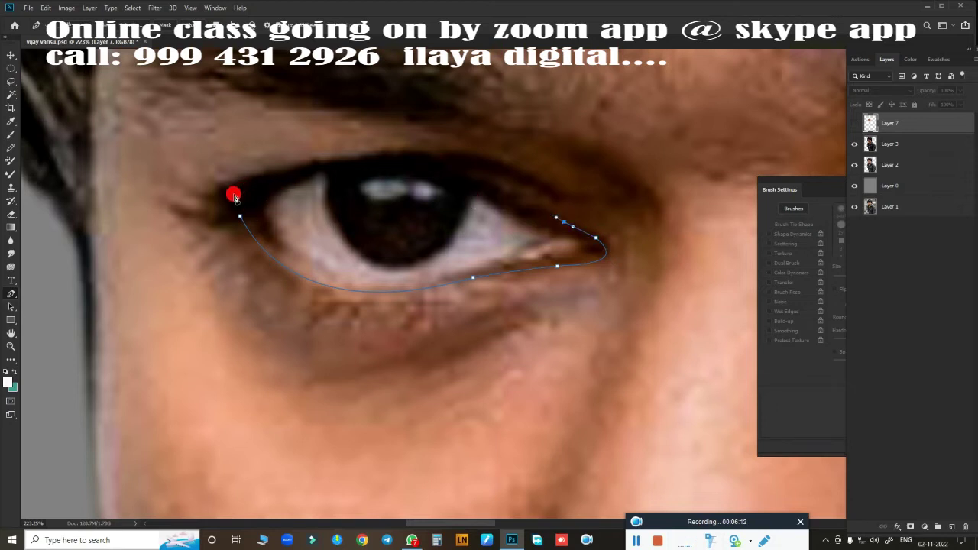
mouse_move(239, 186)
left_mouse_down()
mouse_move(71, 260)
mouse_move(47, 260)
left_mouse_up()
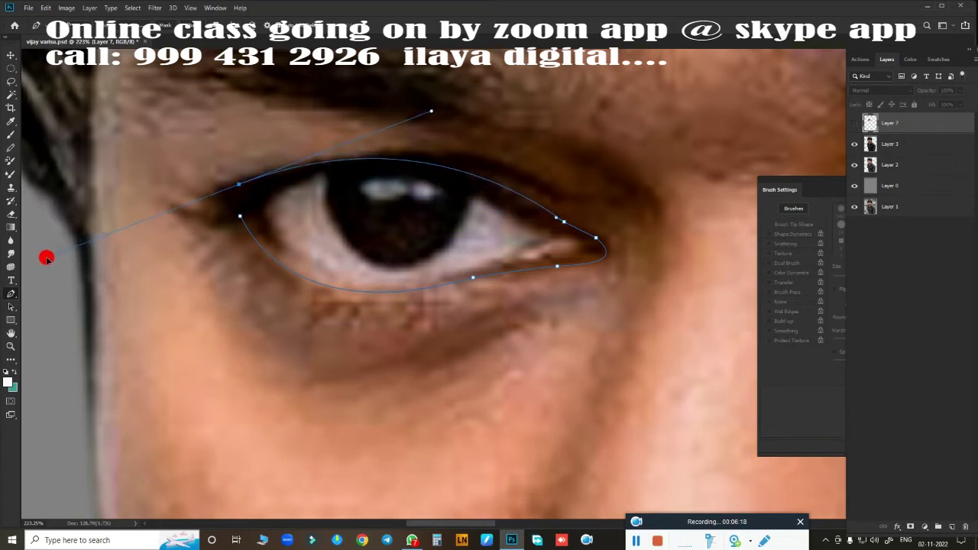
left_click(239, 185, "alt")
left_click_drag(239, 217, 253, 234)
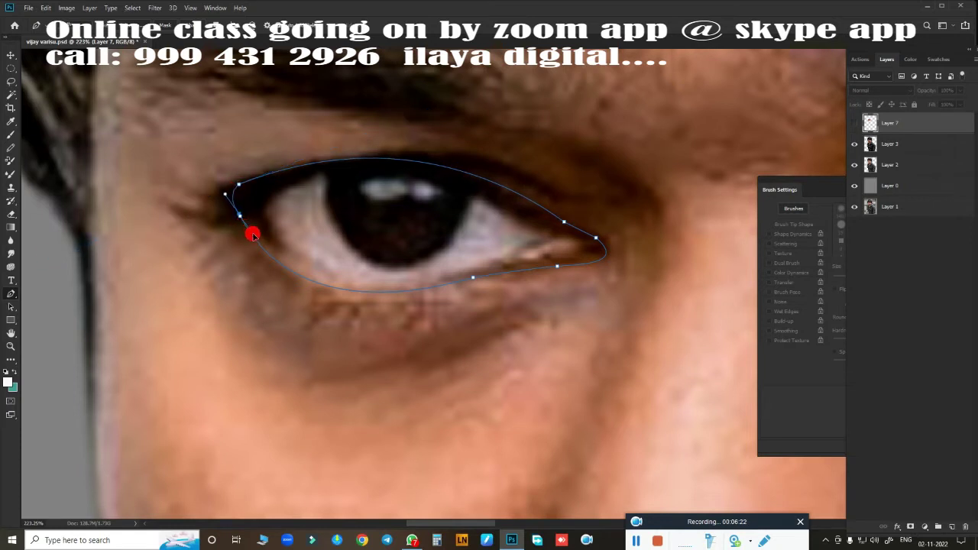
key("Return")
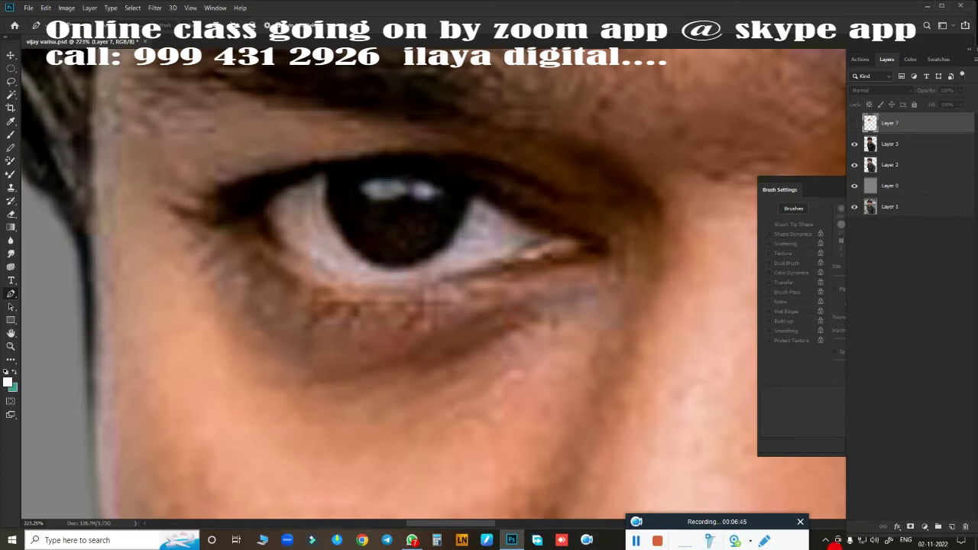
Add an extra anchor below the outer corner and load the eye path as a selection
key("ctrl+h")
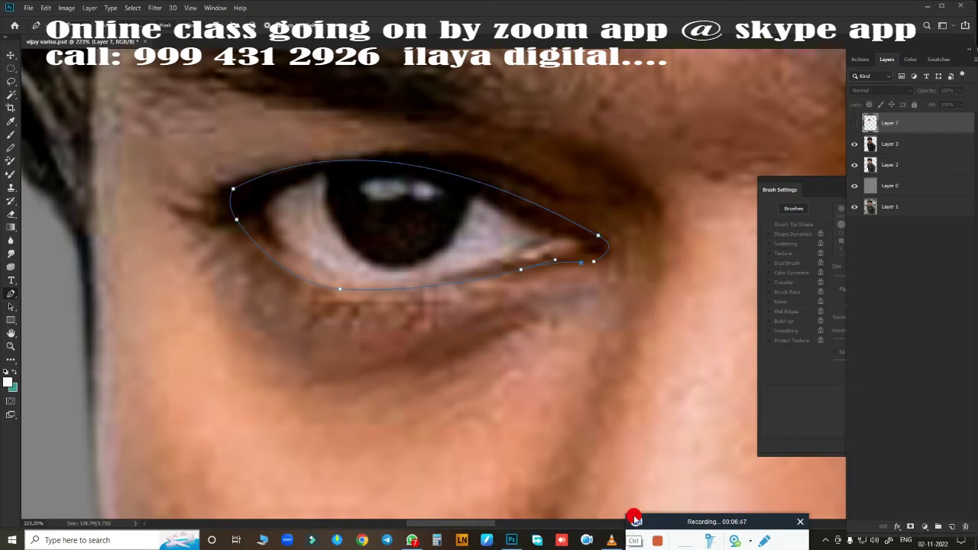
left_click(607, 322)
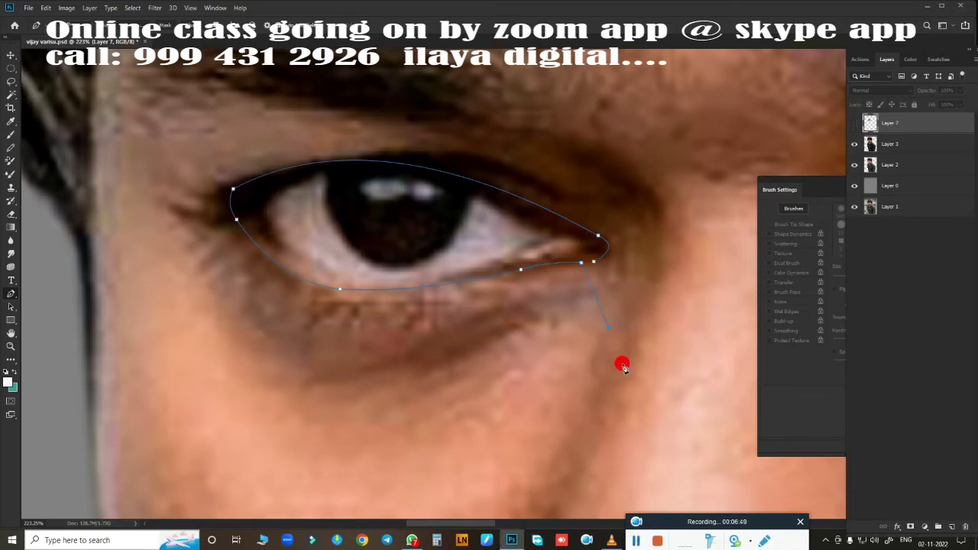
key("ctrl+Return")
key("ctrl+z")
key("ctrl+Return")
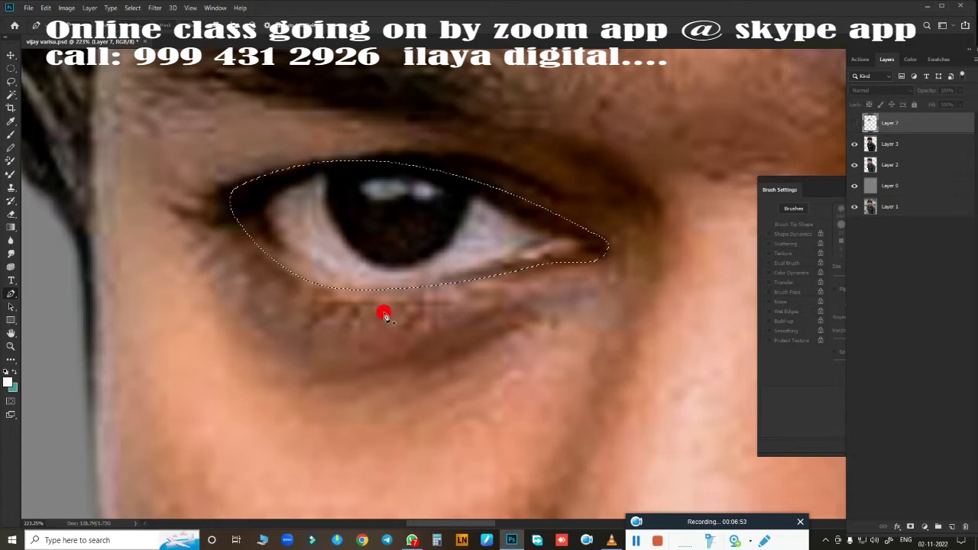
Feather the eye selection 1.5 px and show Layer 7 for brush painting
key("shift+F6")
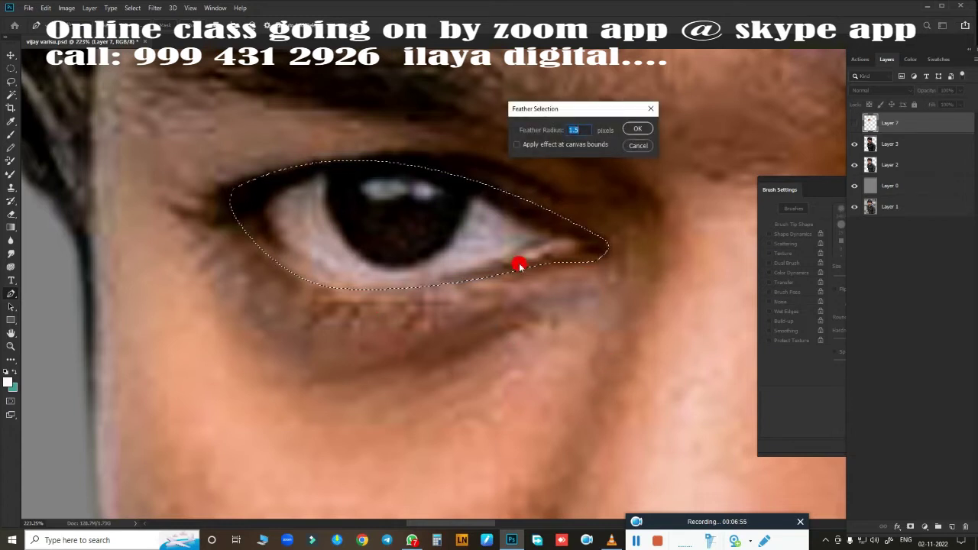
key("Return")
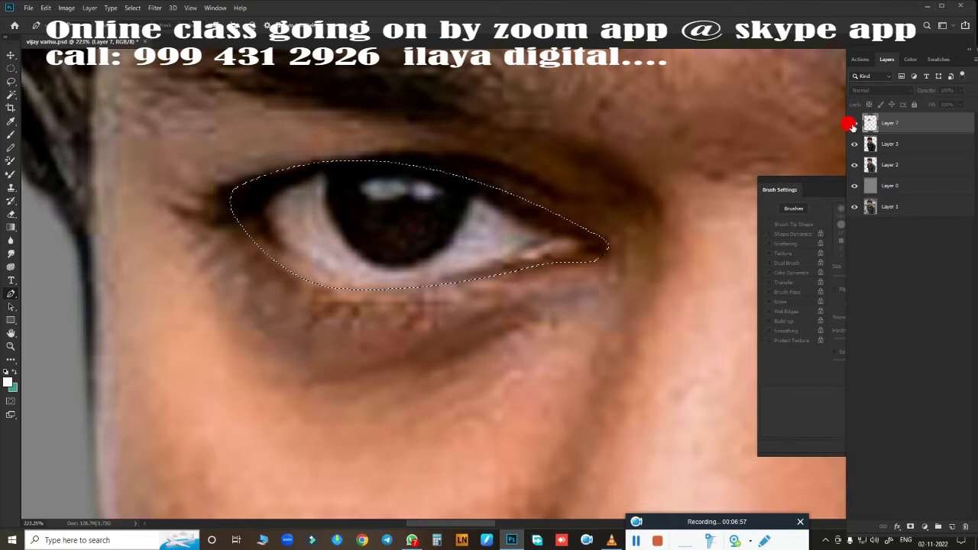
left_click(855, 122)
scroll(432, 272, "up", 3)
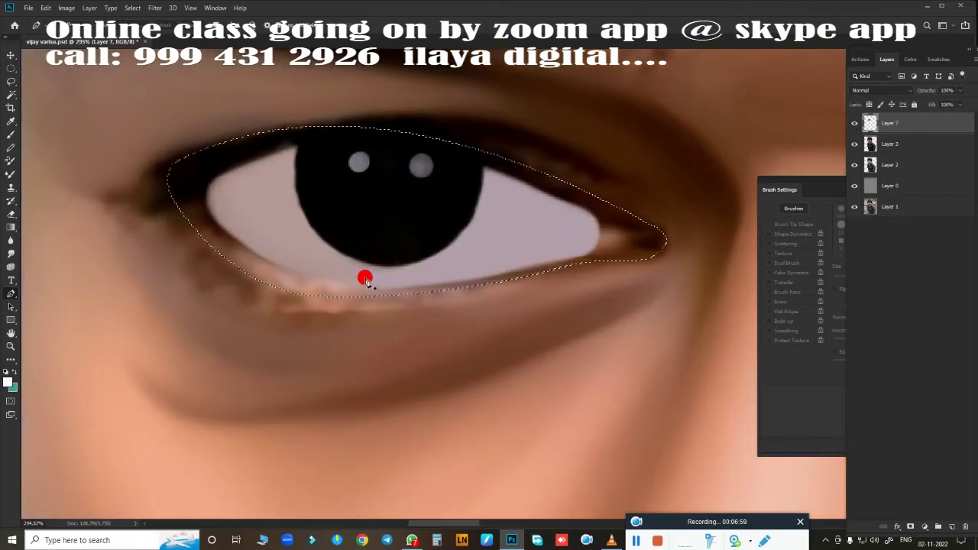
key("b")
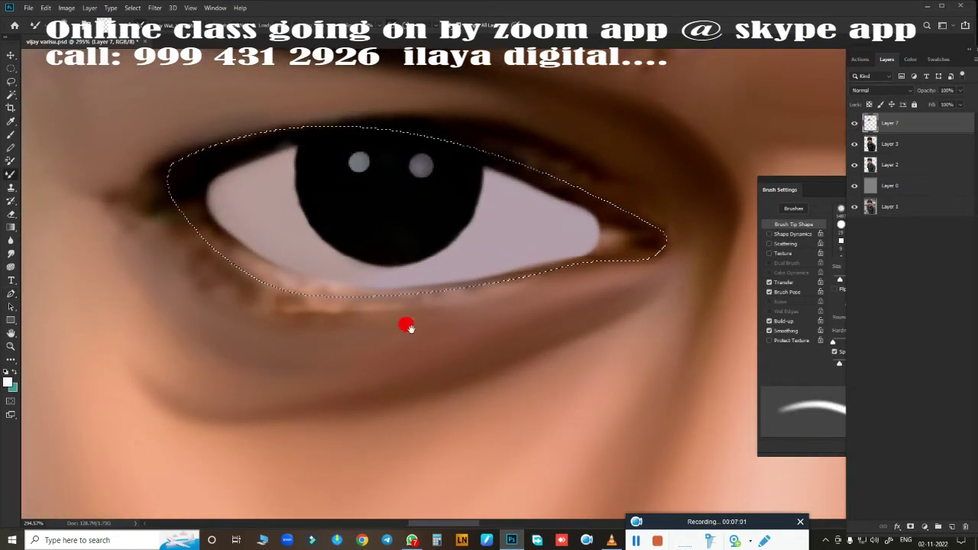
left_click_drag(404, 324, 372, 332)
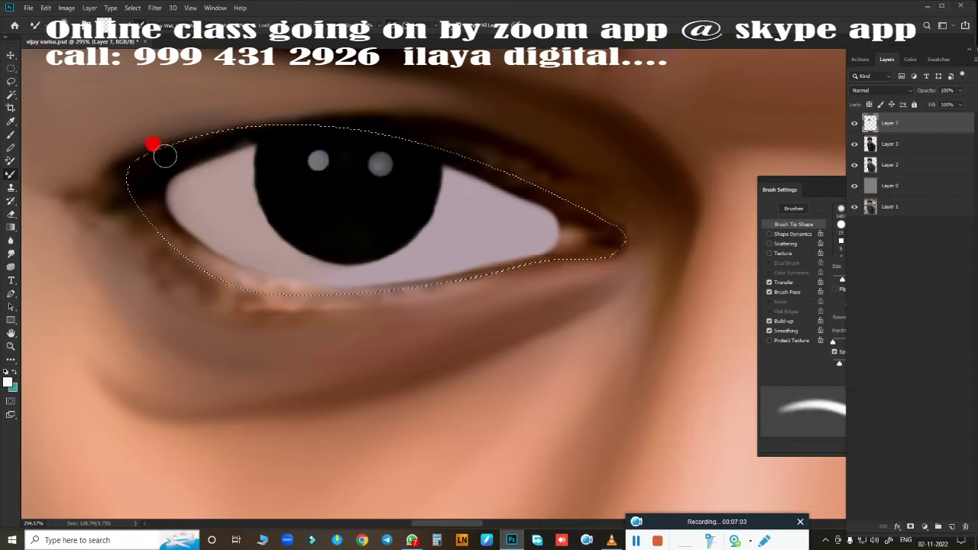
Paint dark strokes along the upper lid, lower lash line and outer eye corner
left_click_drag(255, 136, 195, 156)
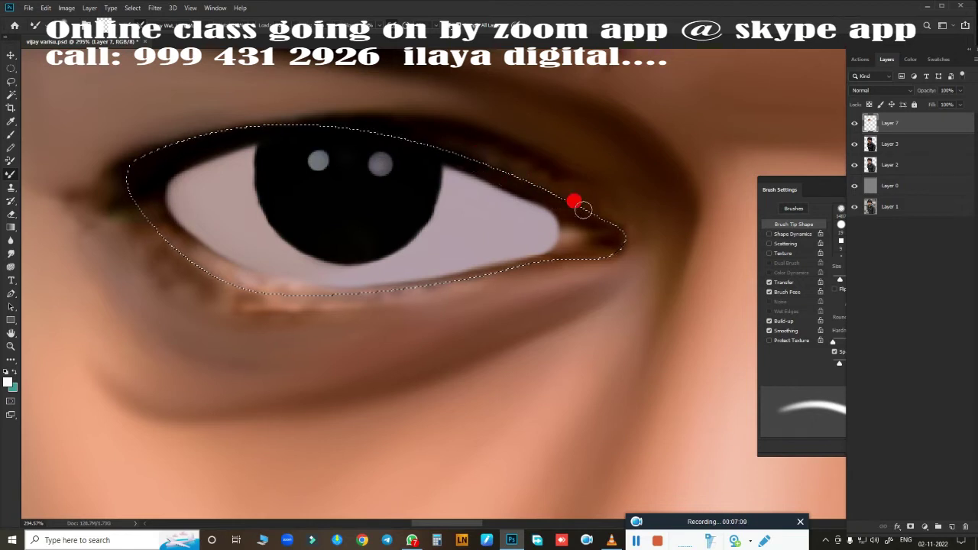
left_click_drag(584, 209, 604, 230)
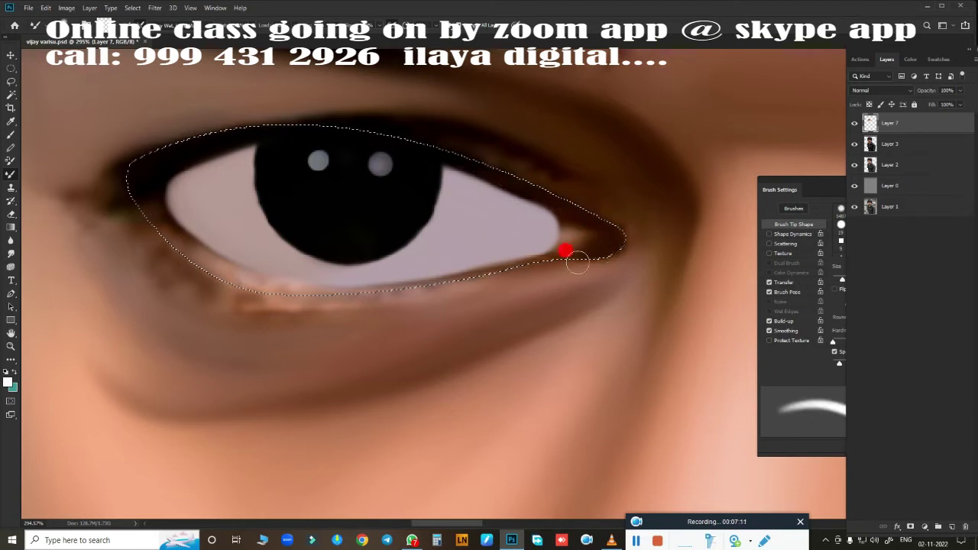
mouse_move(330, 287)
left_mouse_down()
mouse_move(138, 200)
mouse_move(207, 260)
left_mouse_up()
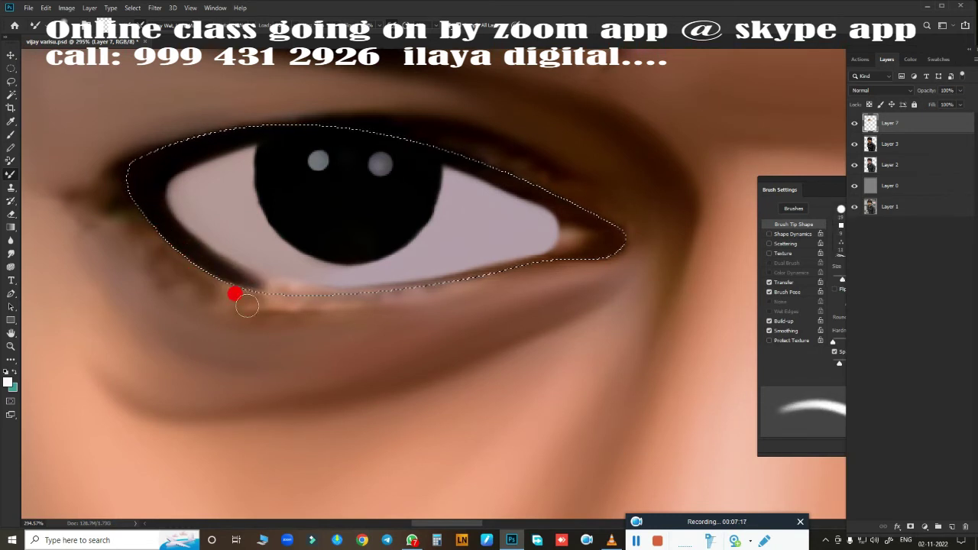
left_click_drag(245, 285, 301, 300)
left_click_drag(243, 279, 346, 297)
mouse_move(570, 269)
left_mouse_down()
mouse_move(597, 224)
mouse_move(581, 219)
left_mouse_up()
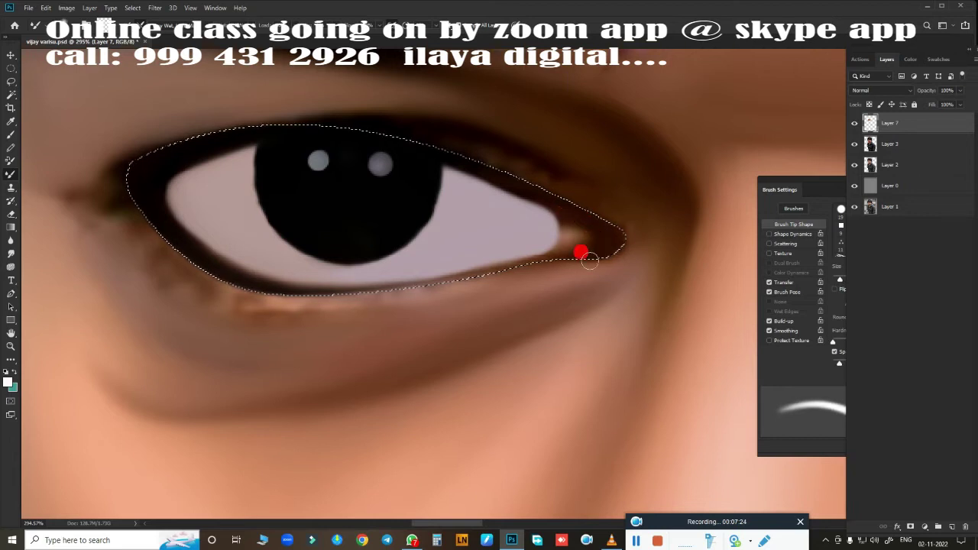
left_click_drag(512, 264, 456, 273)
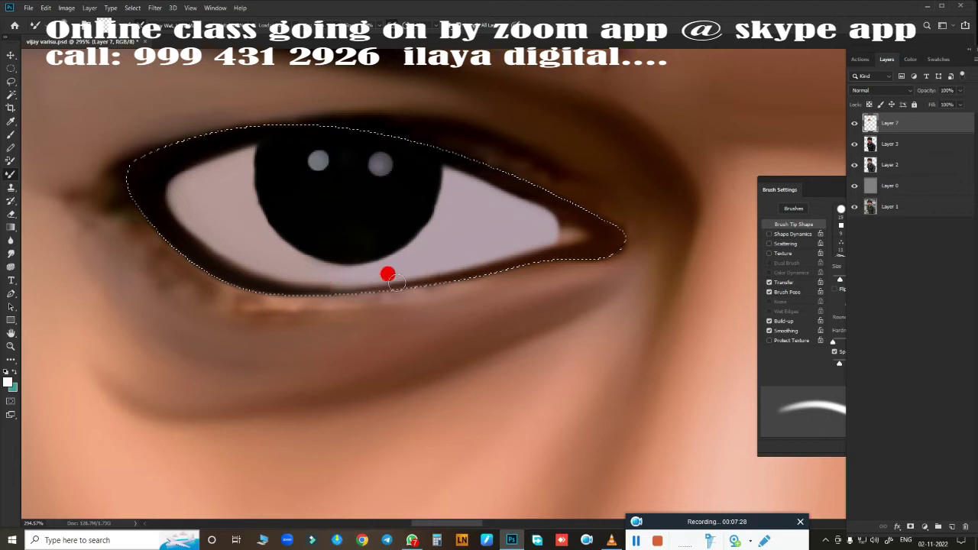
mouse_move(395, 282)
left_mouse_down()
mouse_move(229, 271)
mouse_move(359, 291)
mouse_move(317, 338)
mouse_move(315, 364)
mouse_move(338, 344)
mouse_move(368, 350)
left_mouse_up()
Review the whole face and reopen the feather settings without changing them
key("h")
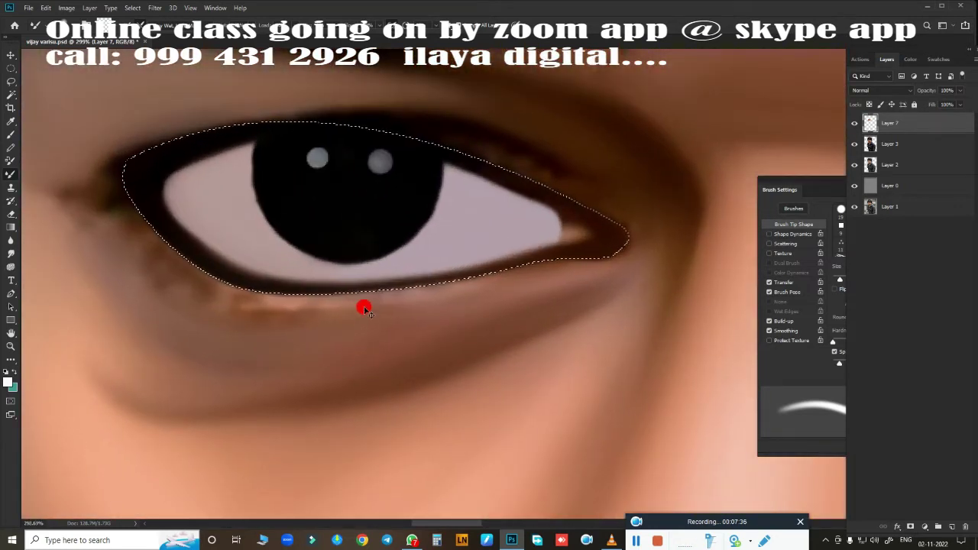
key("shift+F6")
key("Return")
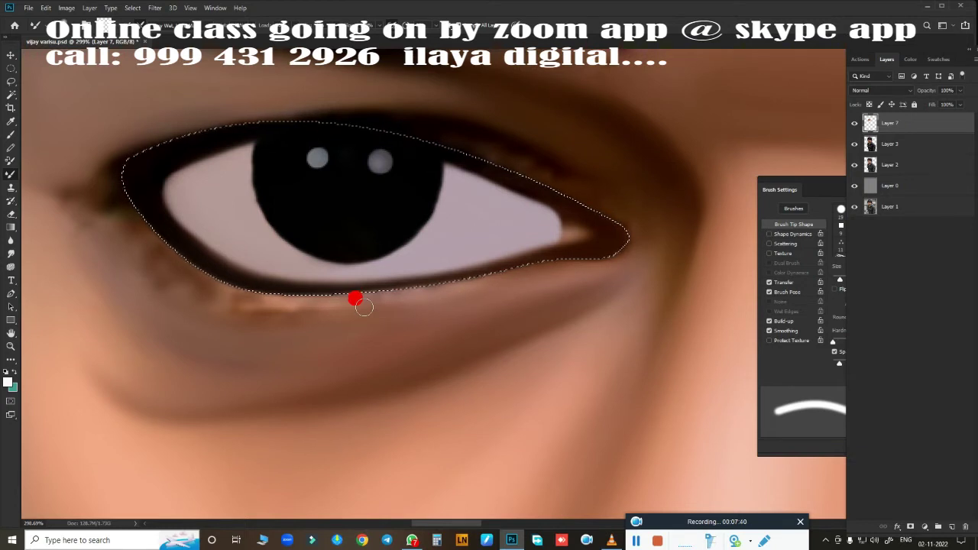
key("o")
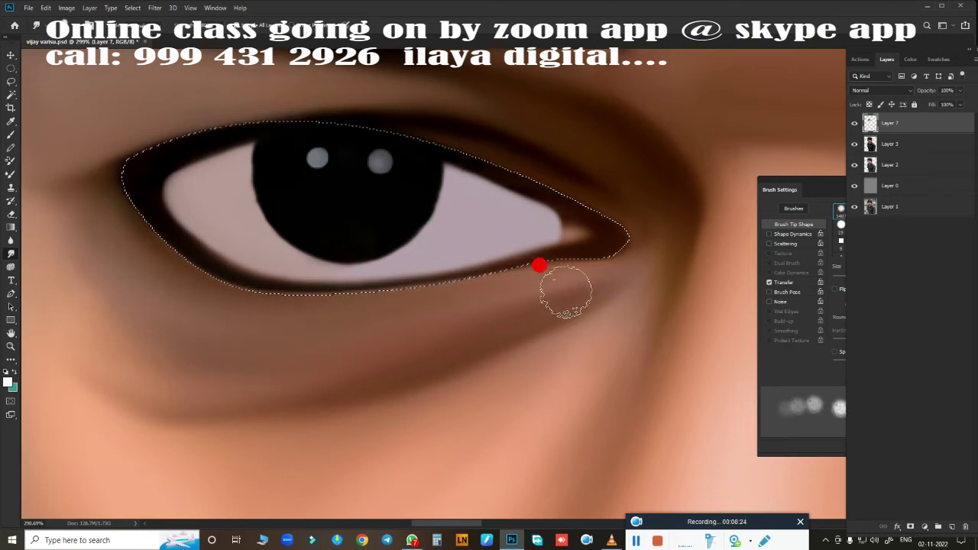
Clear the eye-shaped selection with Ctrl+D
key("ctrl+d")
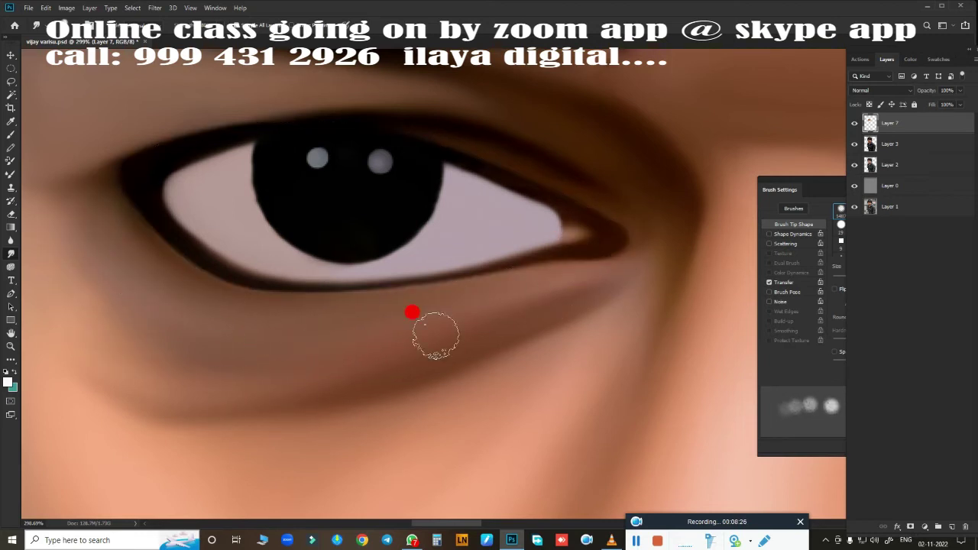
Compare the painted eye layer against the photo, leaving the painted layer hidden
left_click(854, 123)
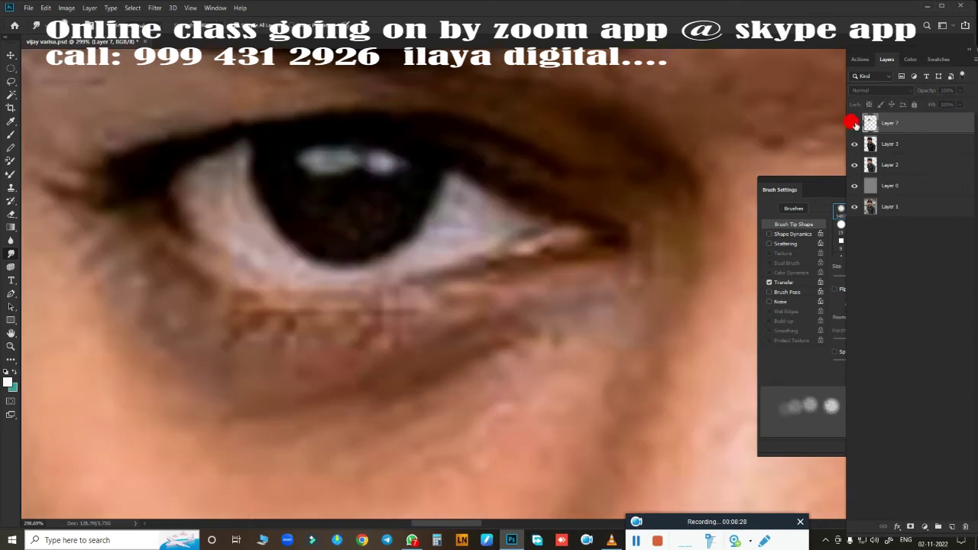
left_click(854, 123)
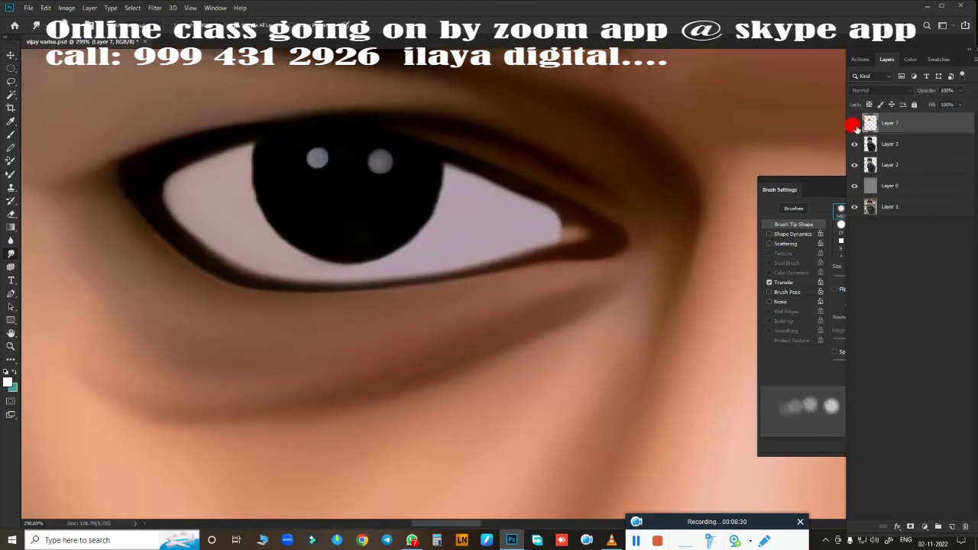
left_click(855, 123)
Trace a closed pen path around the eye white and convert it to a selection
key("p")
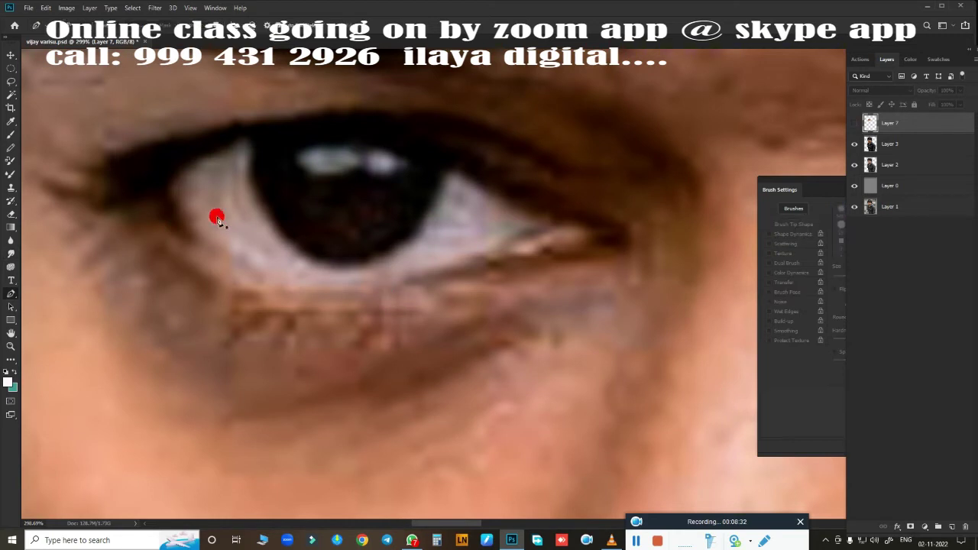
left_click(176, 172)
mouse_move(532, 214)
left_mouse_down()
mouse_move(679, 308)
mouse_move(708, 353)
mouse_move(749, 358)
left_mouse_up()
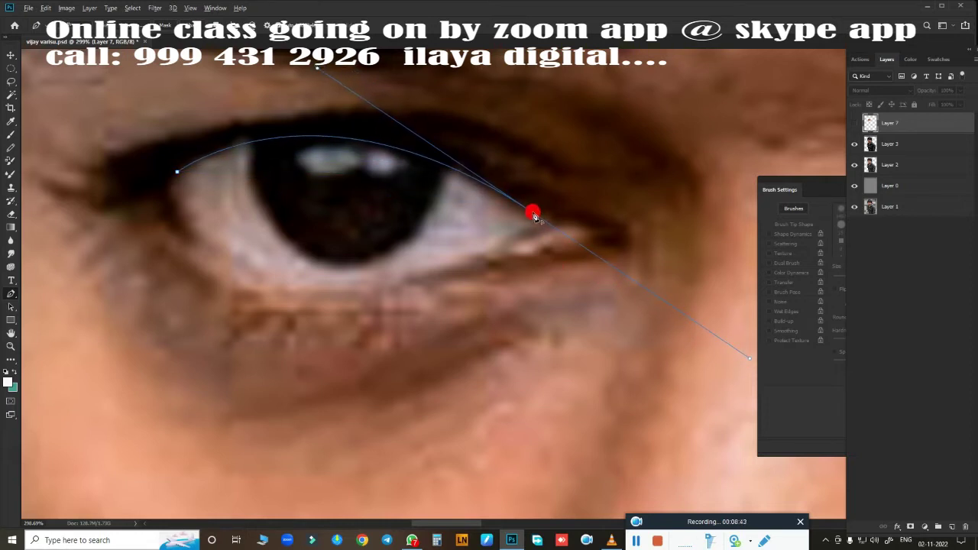
left_click(533, 214, "alt")
left_click_drag(537, 252, 495, 258)
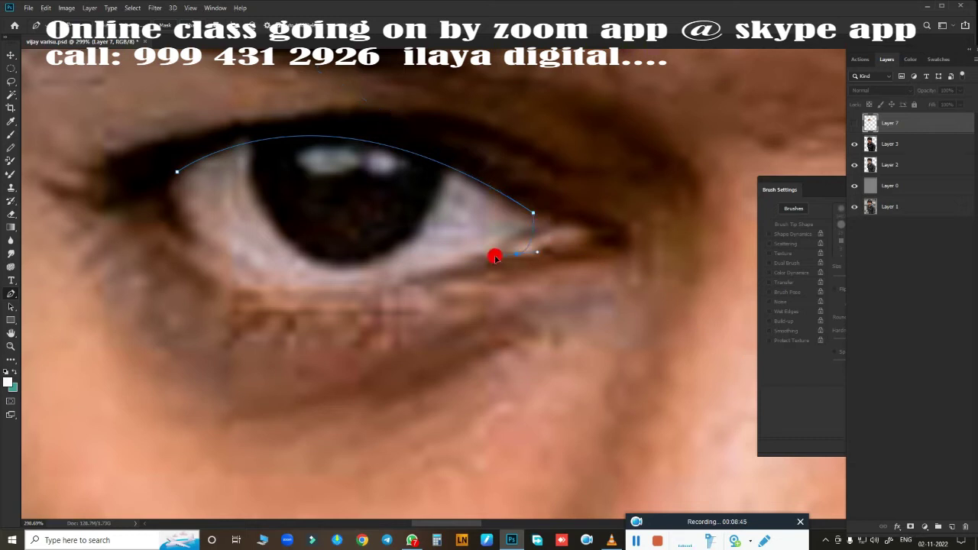
left_click(517, 254, "alt")
left_click_drag(179, 225, 119, 111)
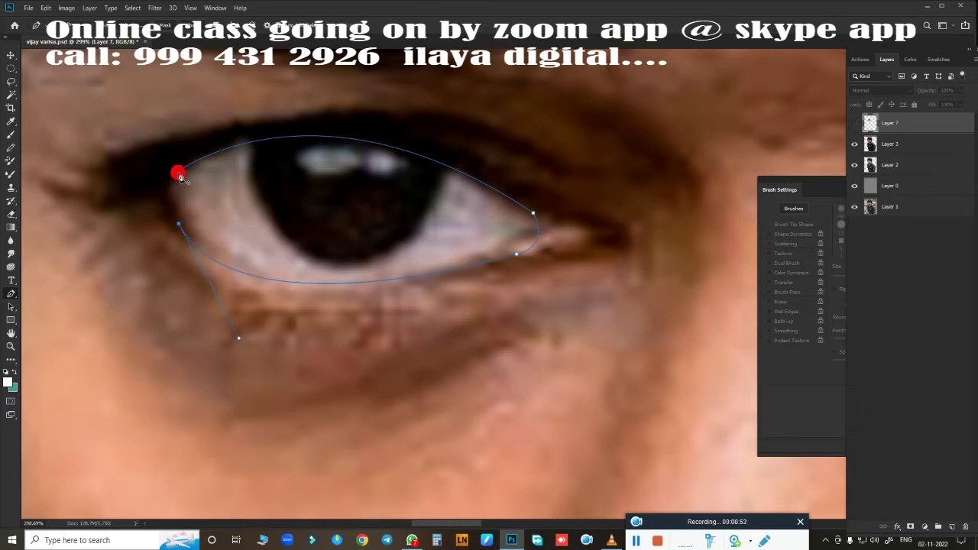
left_click_drag(178, 171, 199, 155)
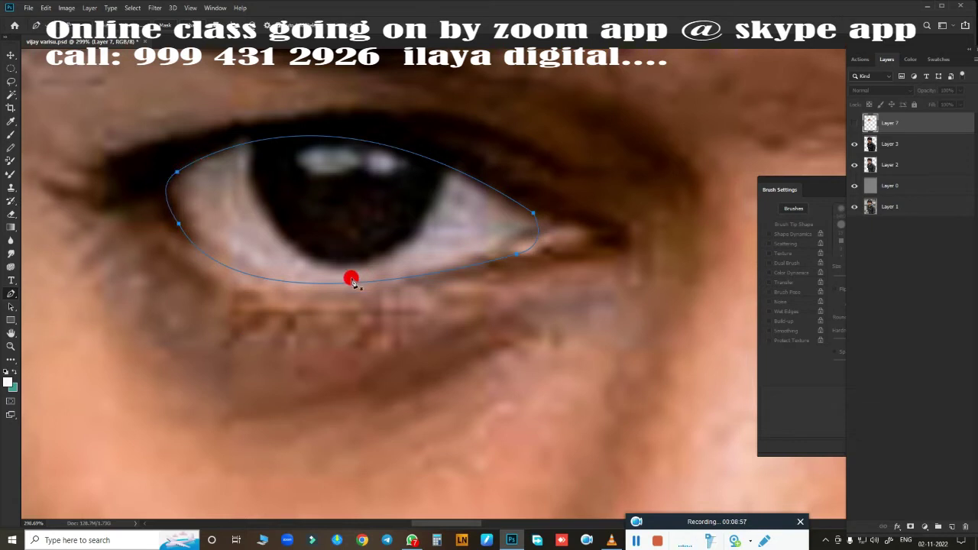
key("ctrl+Return")
Feather the eye-white selection by 1.5 pixels and show the painted eye layer again
key("shift+F6")
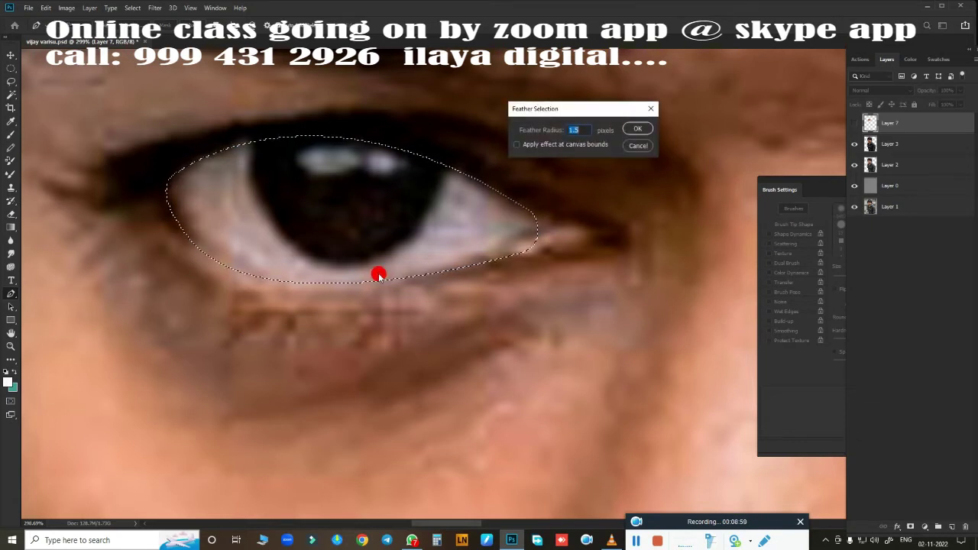
key("Return")
left_click(855, 123)
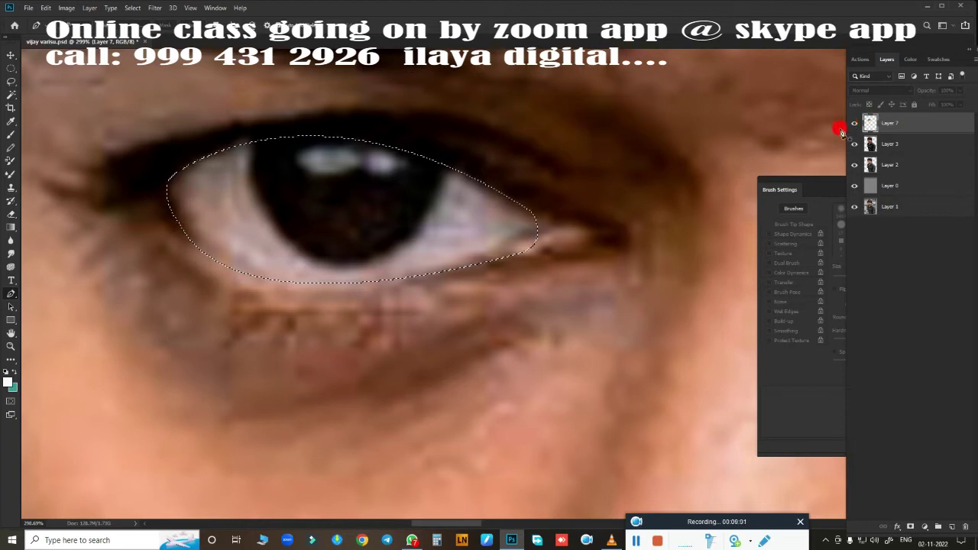
With an enlarged blending brush, smooth the lower eye white up toward the pupil
key("b")
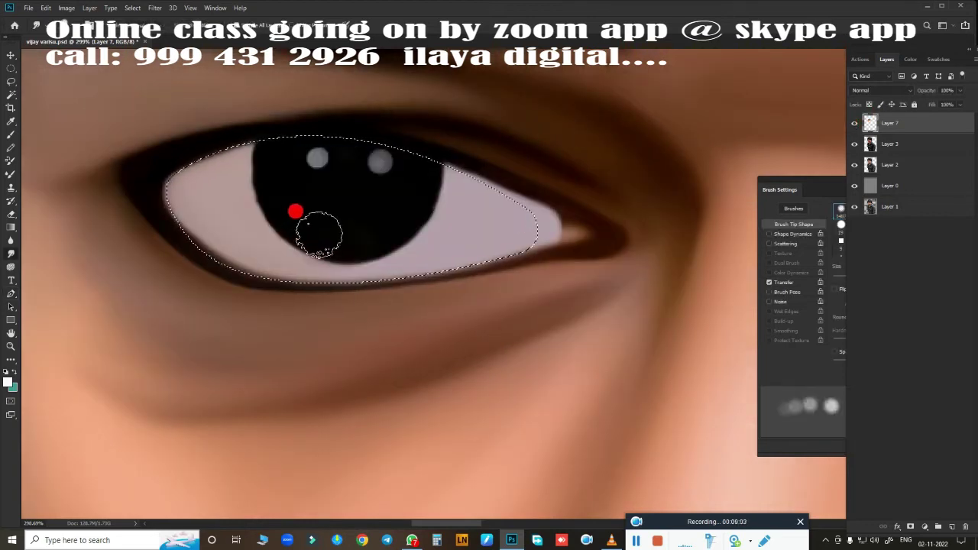
key("bracketright")
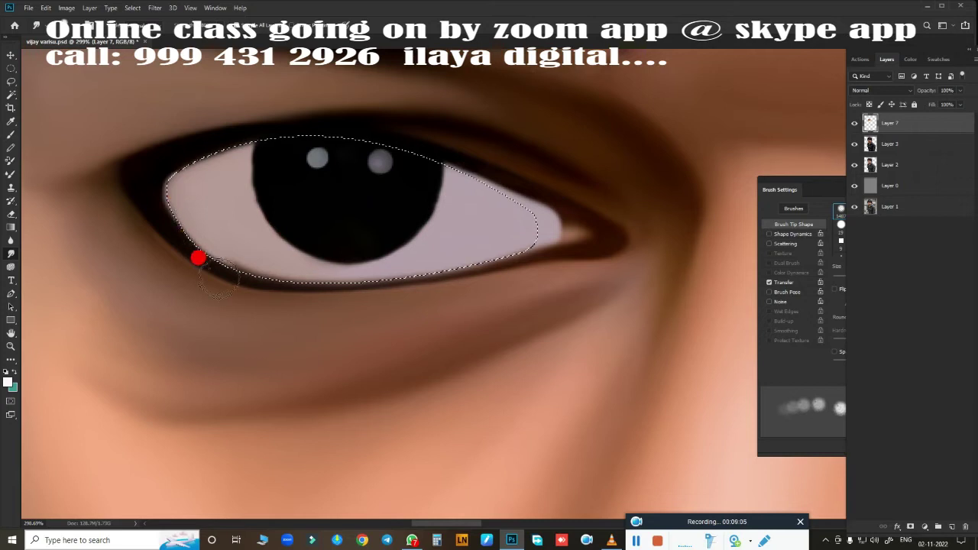
mouse_move(265, 269)
left_mouse_down()
mouse_move(380, 288)
mouse_move(198, 199)
left_mouse_up()
left_click_drag(295, 273, 345, 262)
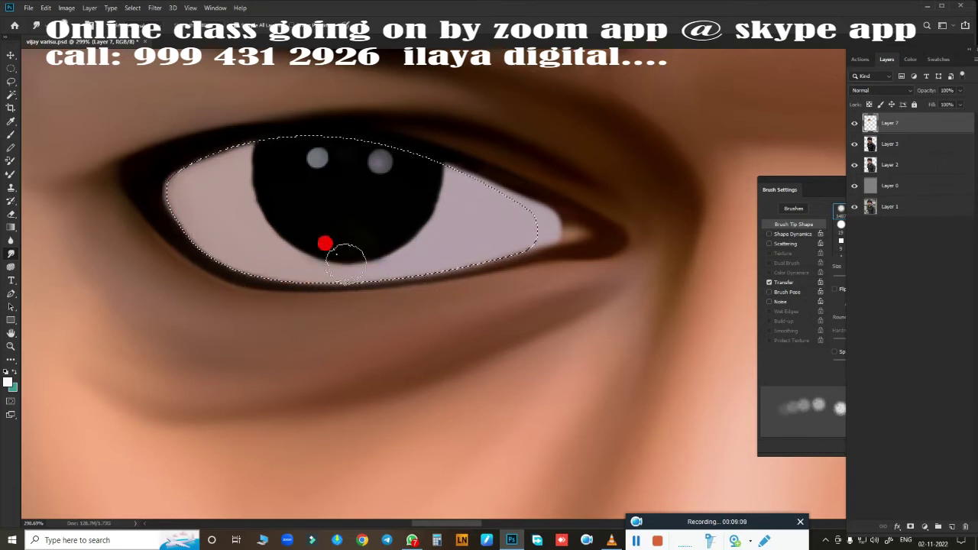
With a smaller brush, blend the eye white at the right corner, then fit the image on screen
key("shift+F6")
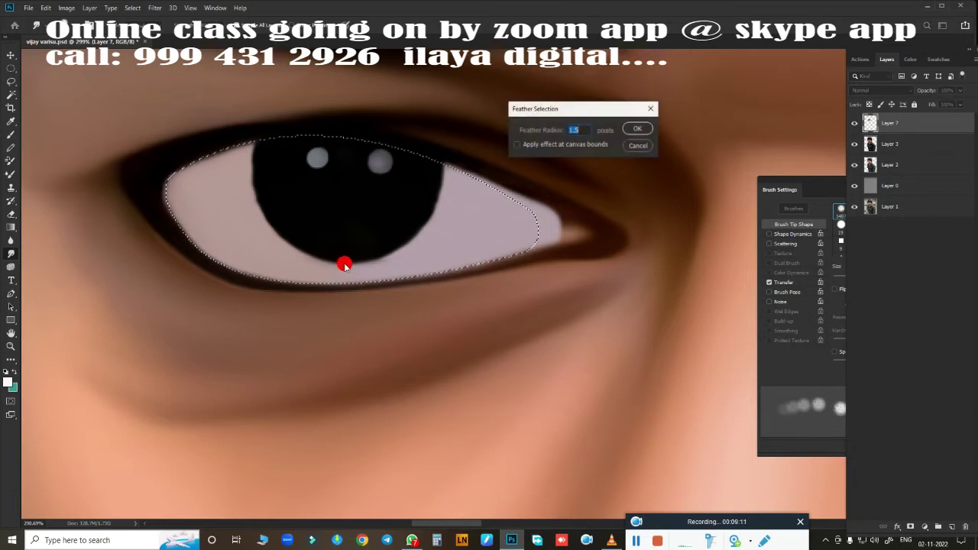
key("Return")
key("bracketleft")
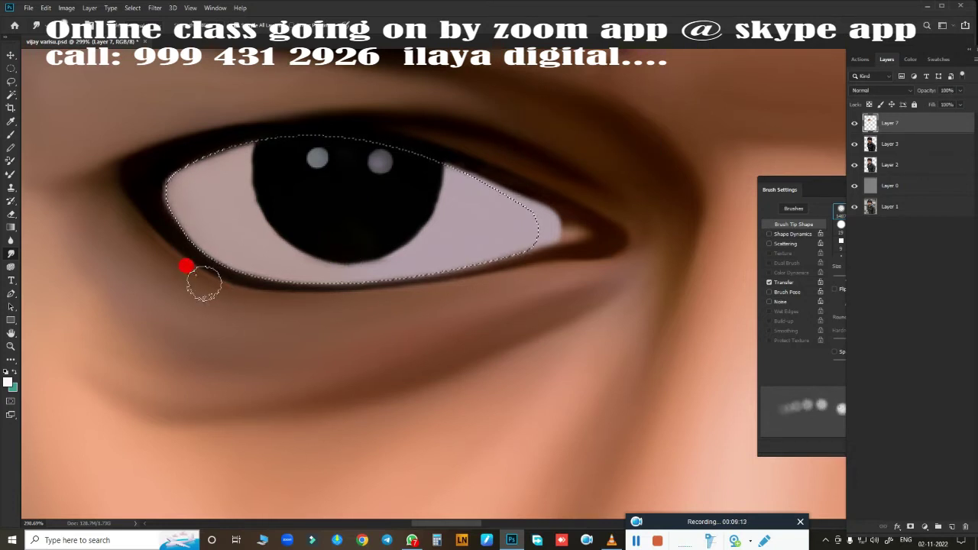
key("bracketleft")
key("bracketleft")
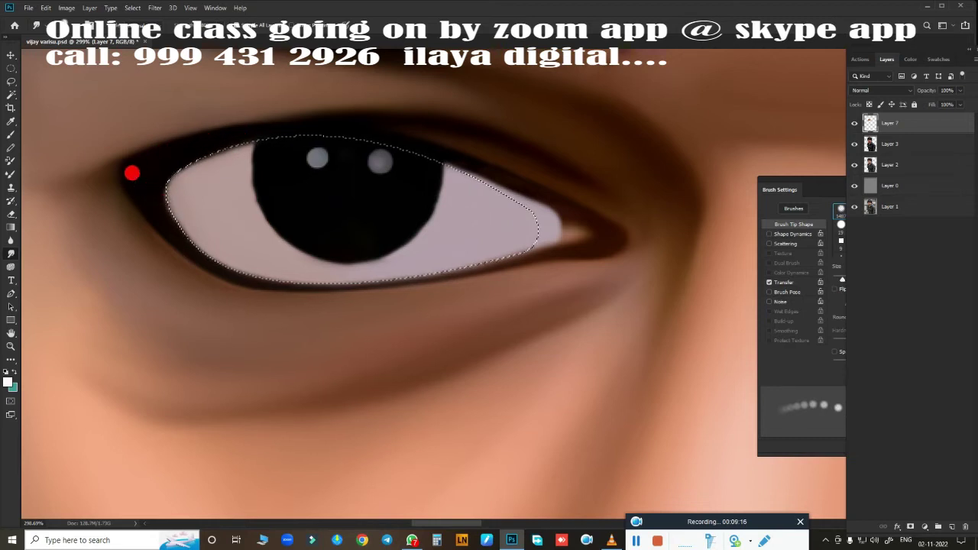
key("bracketleft")
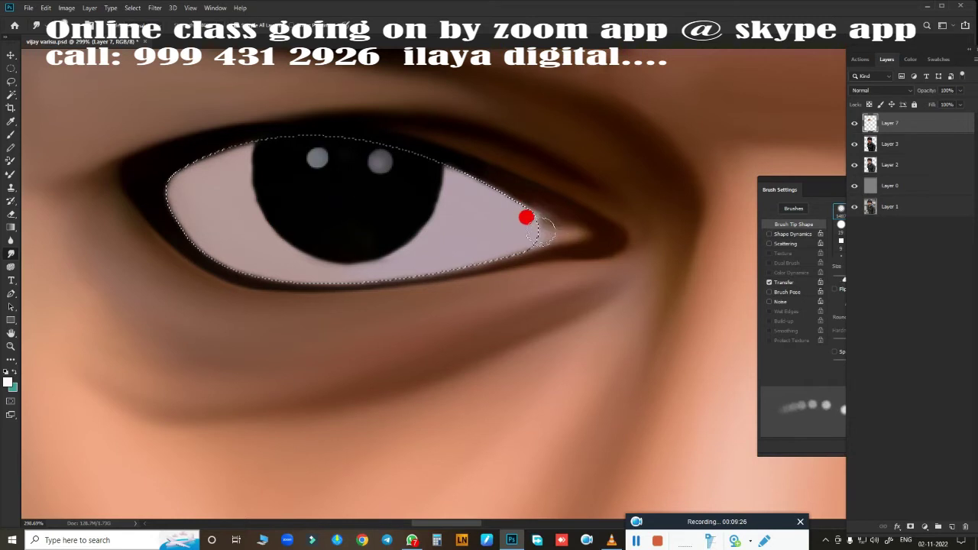
mouse_move(517, 214)
left_mouse_down()
mouse_move(529, 196)
mouse_move(563, 218)
mouse_move(554, 232)
mouse_move(575, 233)
mouse_move(522, 206)
left_mouse_up()
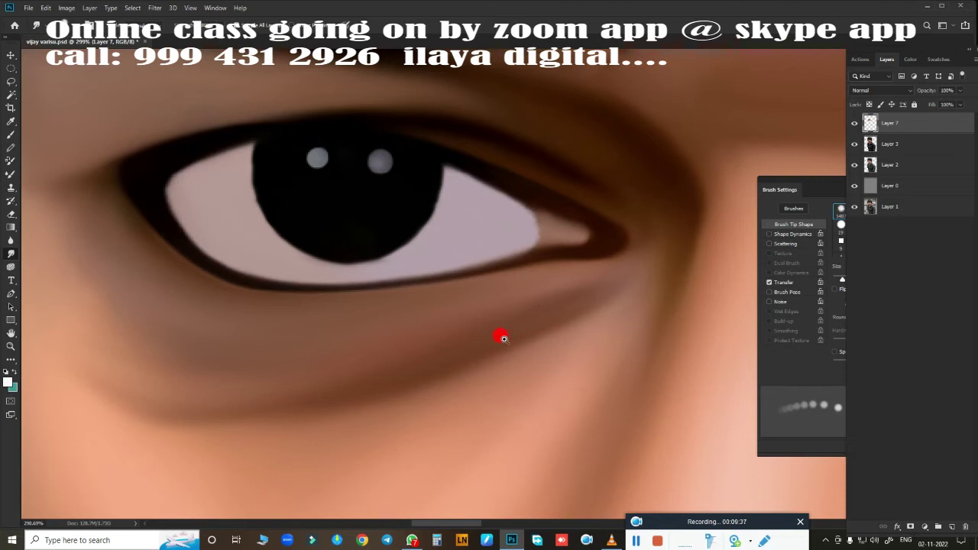
key("ctrl+0")
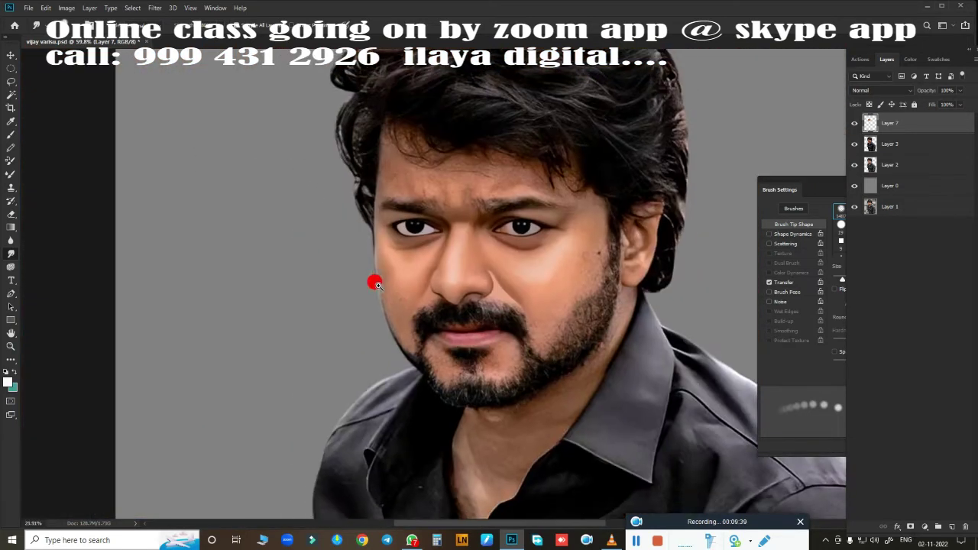
Zoom into the eye corner and erase the grey smudge there with a smaller Eraser
scroll(401, 321, "up", 2)
scroll(441, 310, "up", 4)
scroll(517, 199, "up", 2)
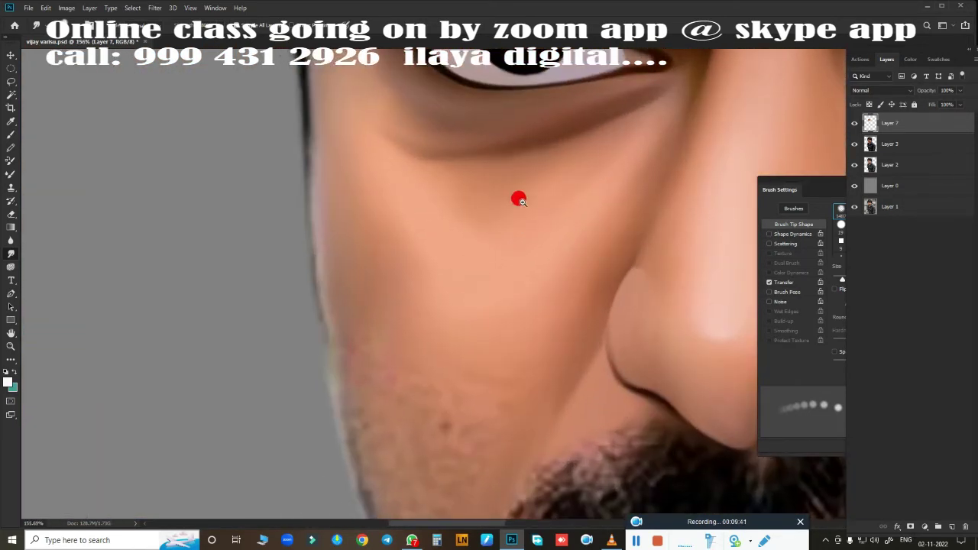
scroll(485, 217, "up", 2)
left_click_drag(485, 217, 384, 343)
scroll(435, 334, "up", 2)
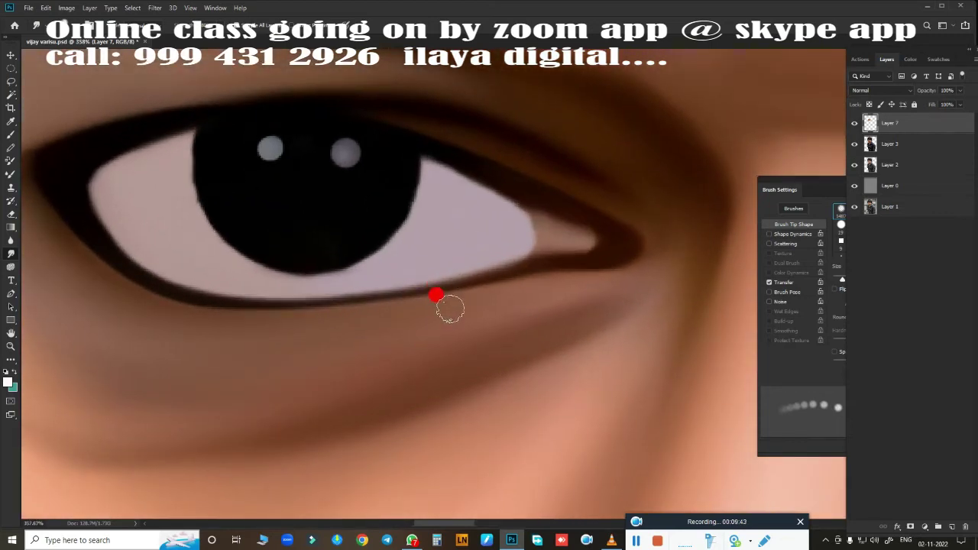
key("e")
key("bracketleft")
key("bracketleft")
key("bracketleft")
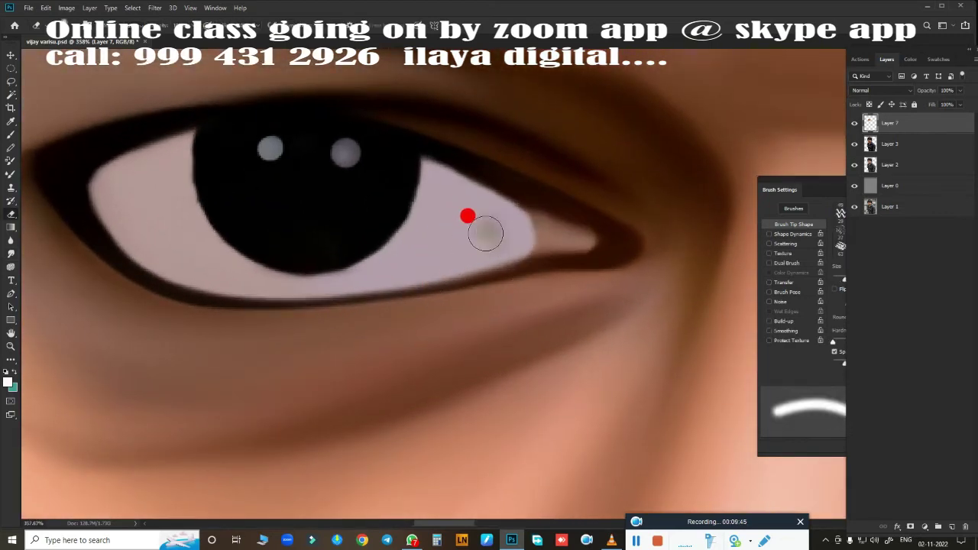
key("bracketleft")
left_click_drag(503, 220, 530, 241)
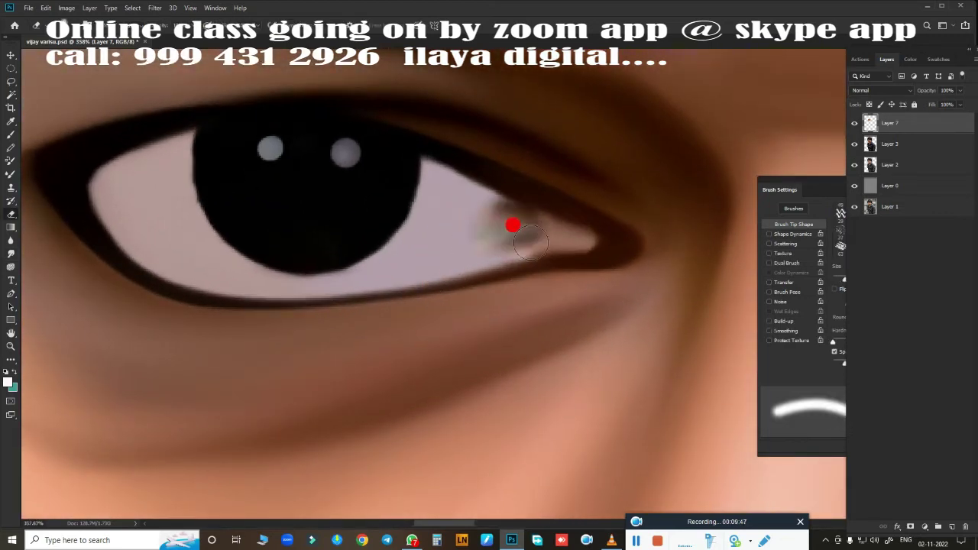
Smudge away the patches at the inner eye corner and blend the upper eyelid
key("o")
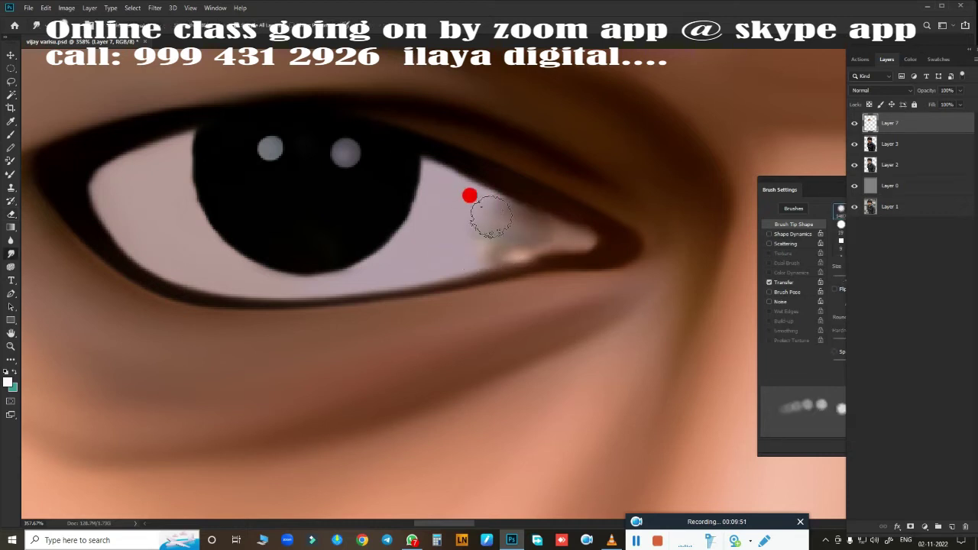
mouse_move(547, 237)
left_mouse_down()
mouse_move(469, 258)
mouse_move(459, 229)
mouse_move(498, 225)
left_mouse_up()
key("[")
key("[")
key("[")
key("[")
mouse_move(520, 190)
left_mouse_down()
mouse_move(470, 166)
mouse_move(516, 194)
mouse_move(492, 245)
mouse_move(507, 212)
mouse_move(513, 219)
mouse_move(500, 212)
mouse_move(513, 234)
mouse_move(469, 255)
mouse_move(605, 304)
mouse_move(552, 344)
left_mouse_up()
key("]")
key("]")
scroll(548, 342, "down", 5)
Lasso the right eye's inner corner, copy it to a new layer and move it onto the left eye
scroll(490, 350, "down", 2)
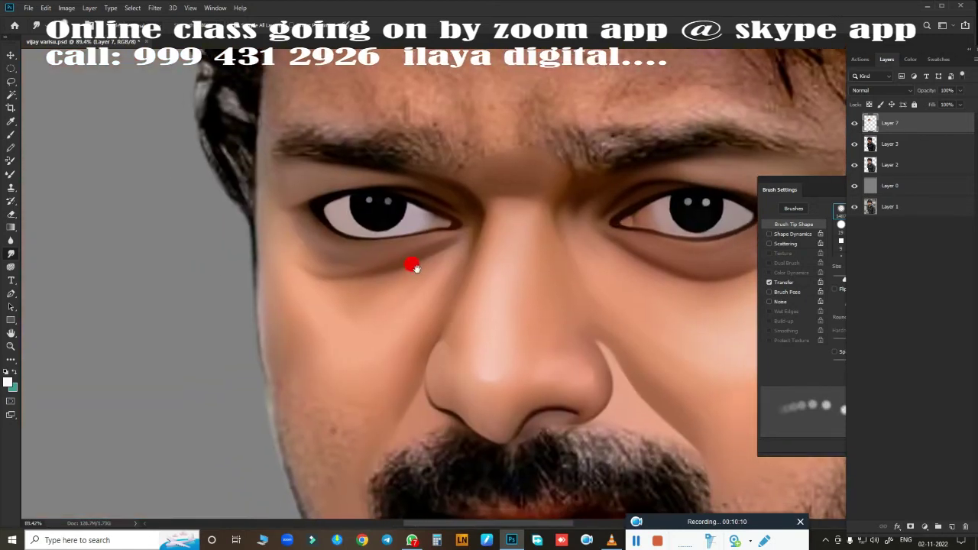
scroll(472, 283, "down", 1)
scroll(489, 293, "up", 1)
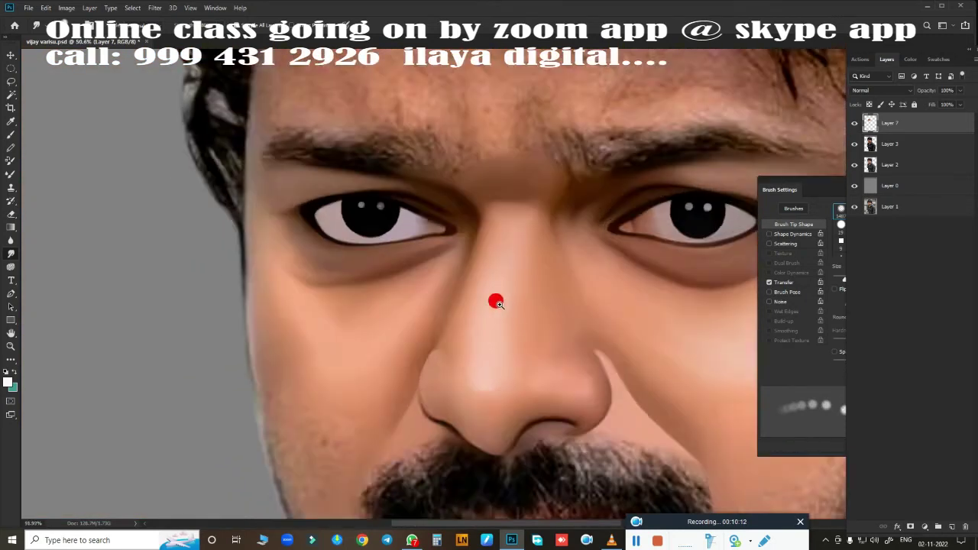
scroll(496, 299, "up", 2)
scroll(566, 268, "up", 1)
key("l")
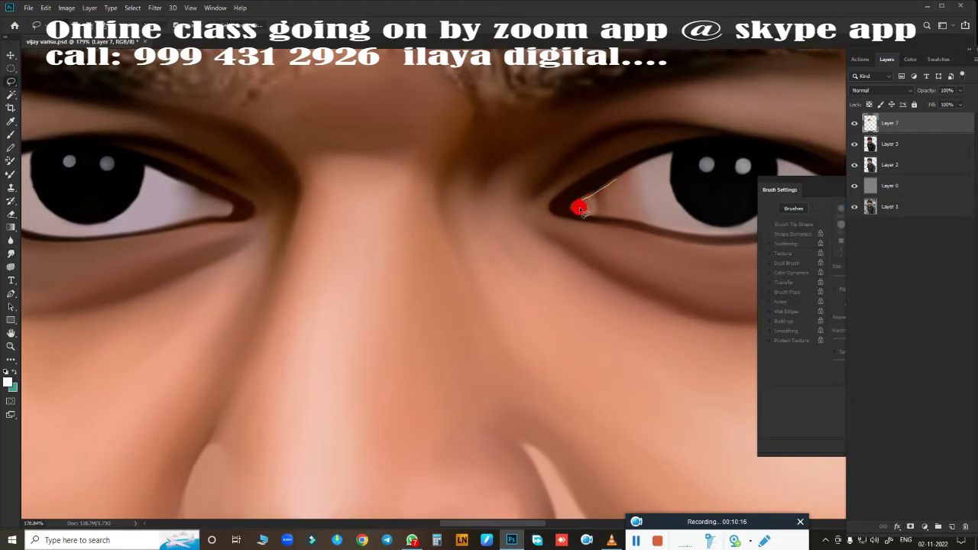
left_click_drag(581, 210, 613, 215)
left_click_drag(595, 190, 609, 228)
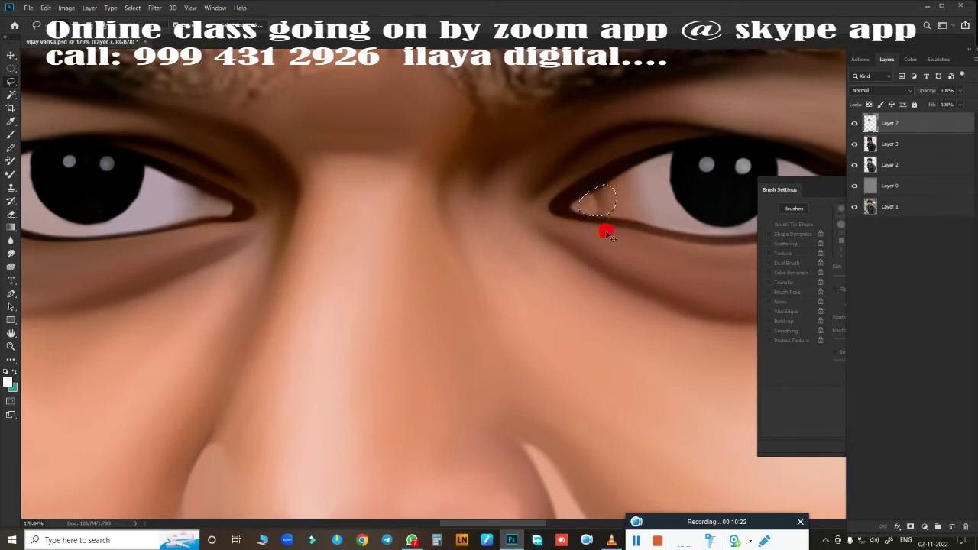
key("ctrl+j")
key("v")
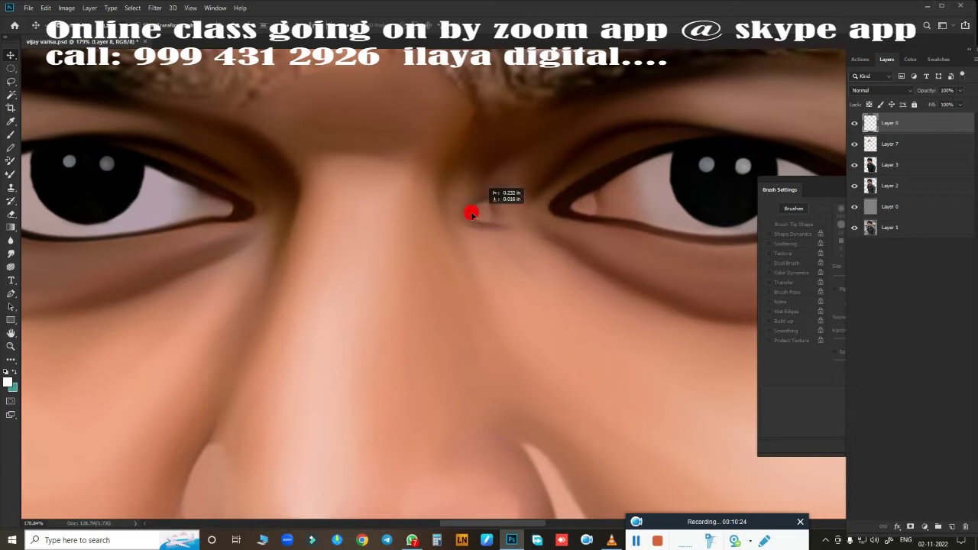
left_click_drag(575, 219, 210, 212)
left_click_drag(313, 230, 572, 244)
Flip the copied corner horizontally and scale it down to fit the eye
key("ctrl+t")
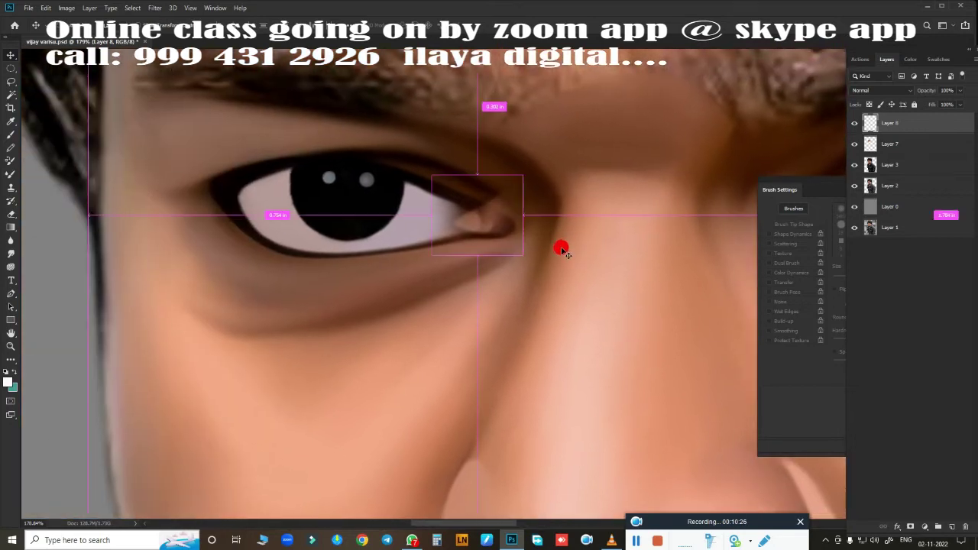
right_click(498, 235)
left_click(539, 363)
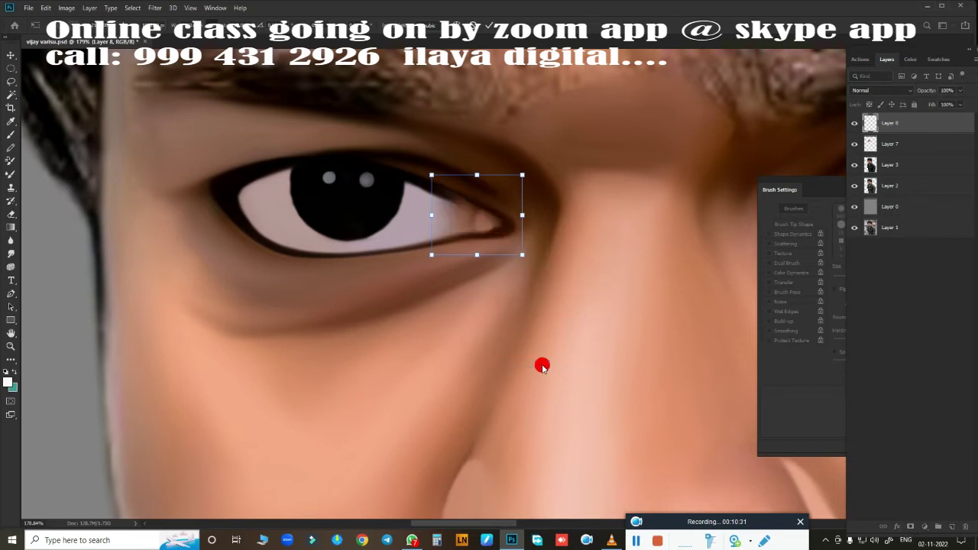
left_click_drag(521, 176, 497, 205)
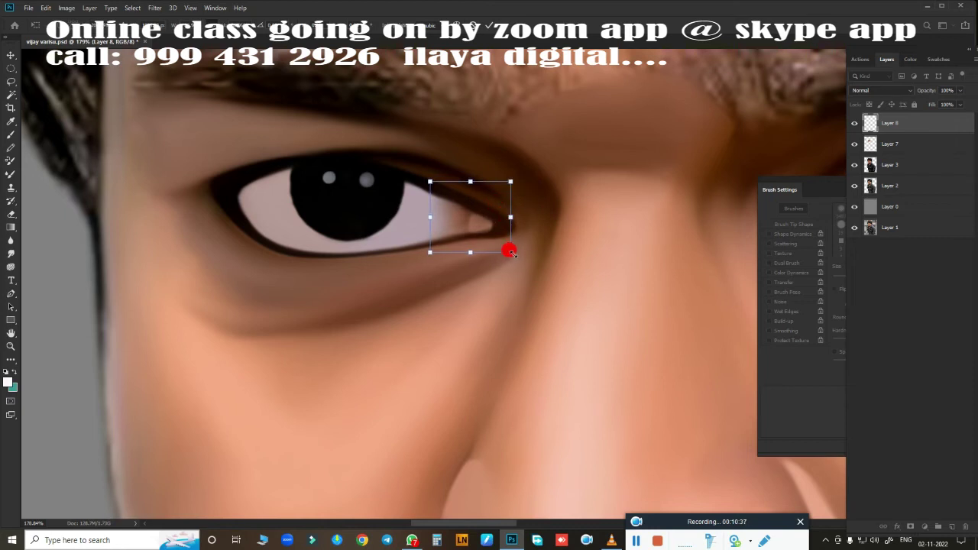
key("Return")
Pick a larger Eraser brush for tidying the patched corner's edges
scroll(496, 255, "up", 3)
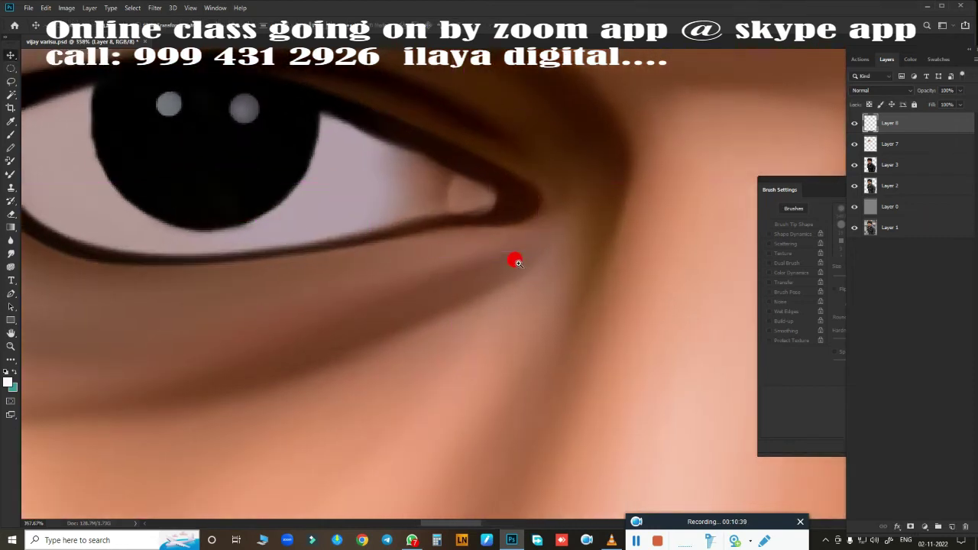
key("e")
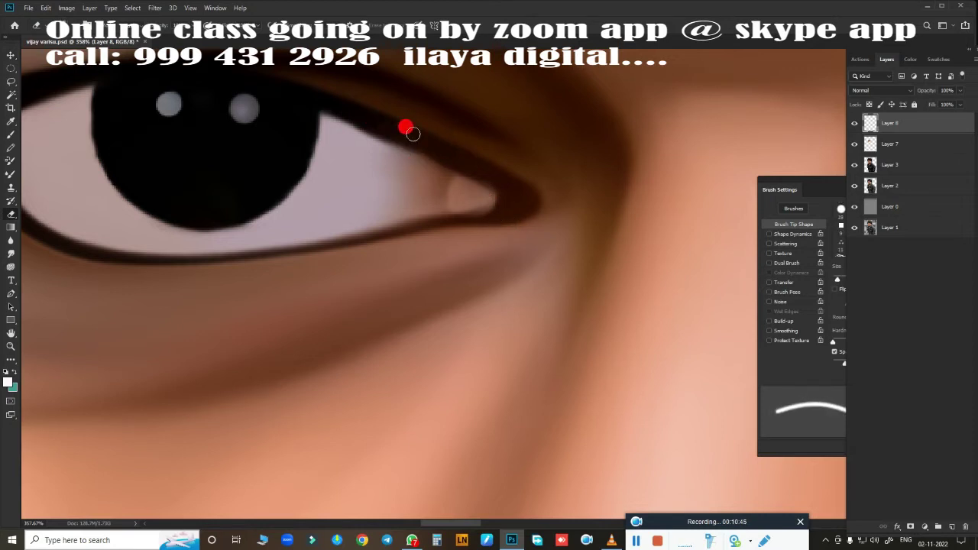
key("]")
key("]")
key("]")
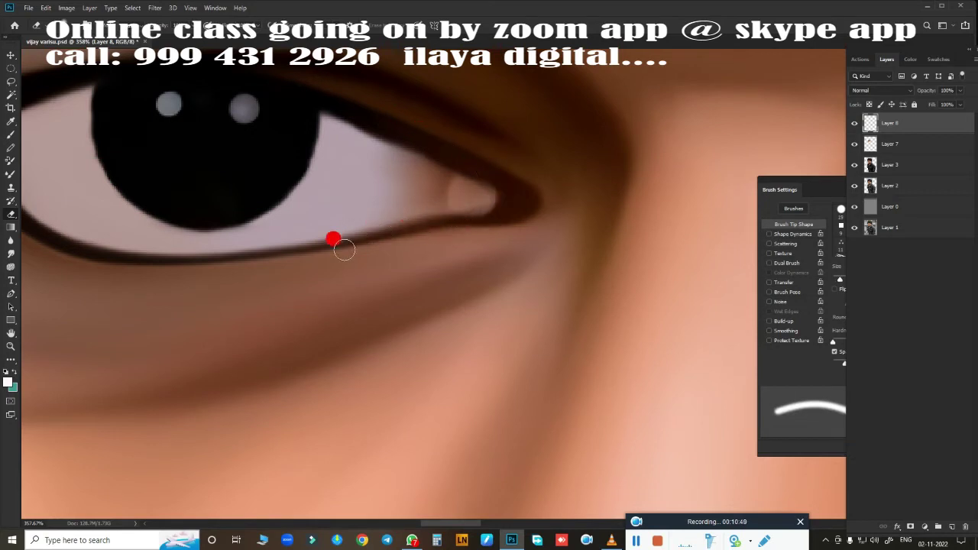
scroll(496, 272, "down", 10)
scroll(447, 282, "up", 2)
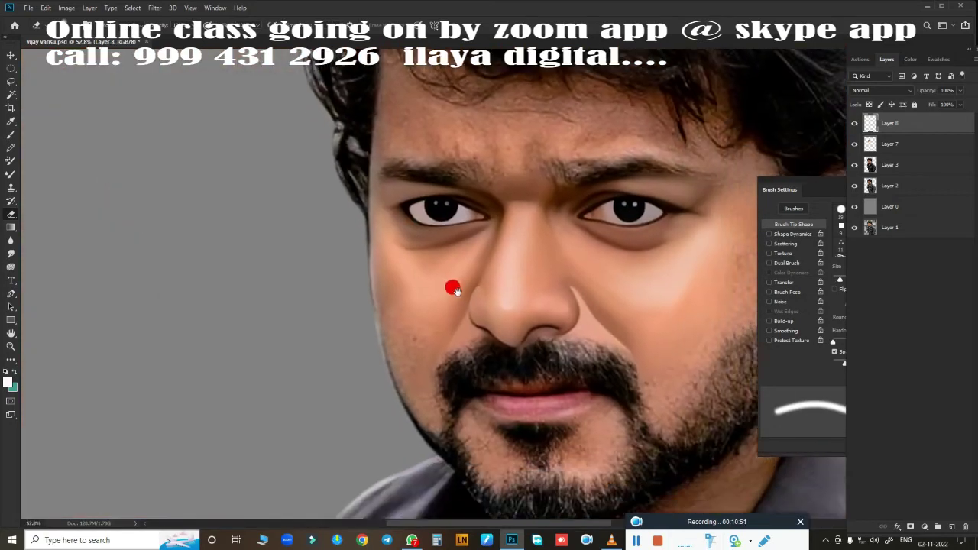
scroll(489, 275, "up", 2)
Merge the two retouch layers and save the portrait
left_click(880, 152)
key("Delete")
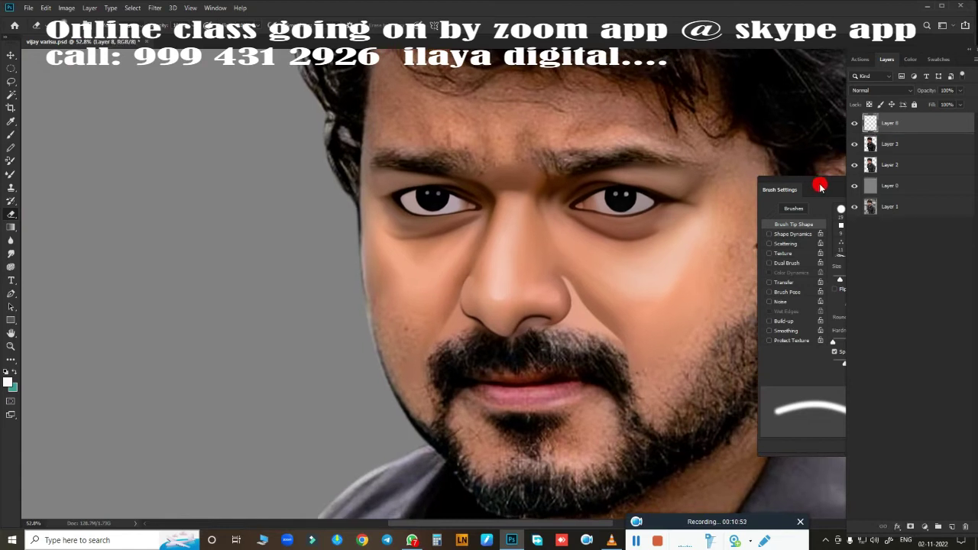
key("ctrl+s")
Zoom in and out to review both stylised eyes
scroll(507, 283, "up", 2)
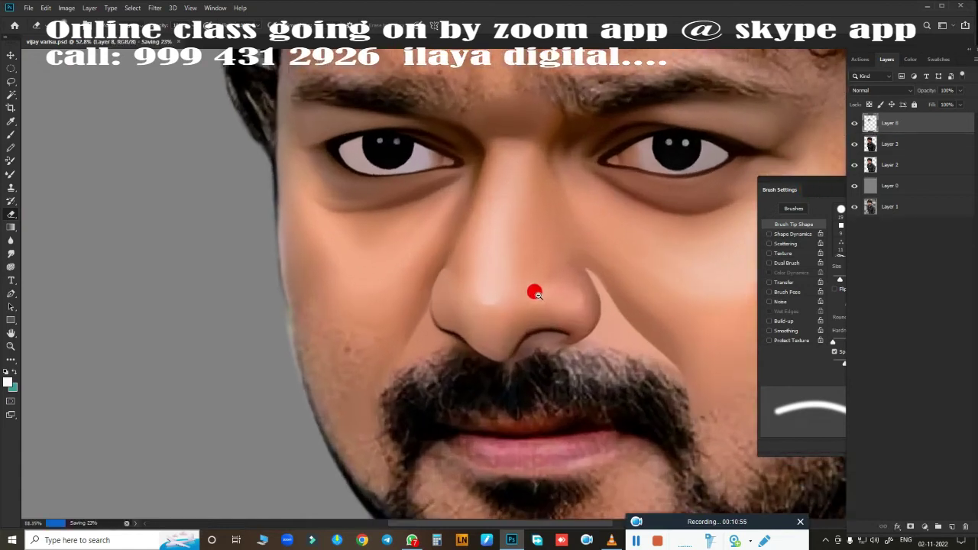
scroll(535, 291, "up", 1)
scroll(420, 252, "down", 3)
scroll(444, 271, "up", 4)
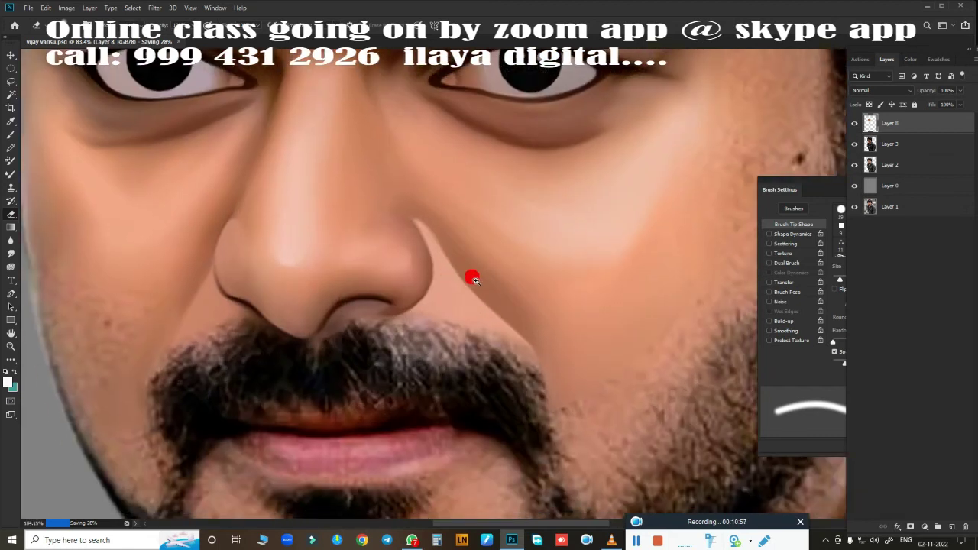
scroll(415, 284, "down", 3)
scroll(468, 264, "up", 3)
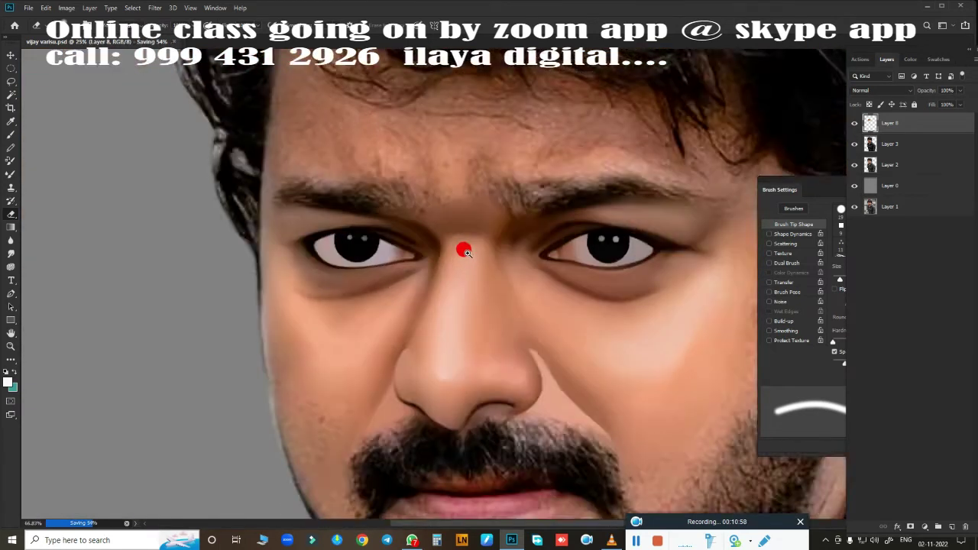
scroll(490, 241, "up", 1)
scroll(493, 290, "down", 1)
scroll(367, 245, "down", 2)
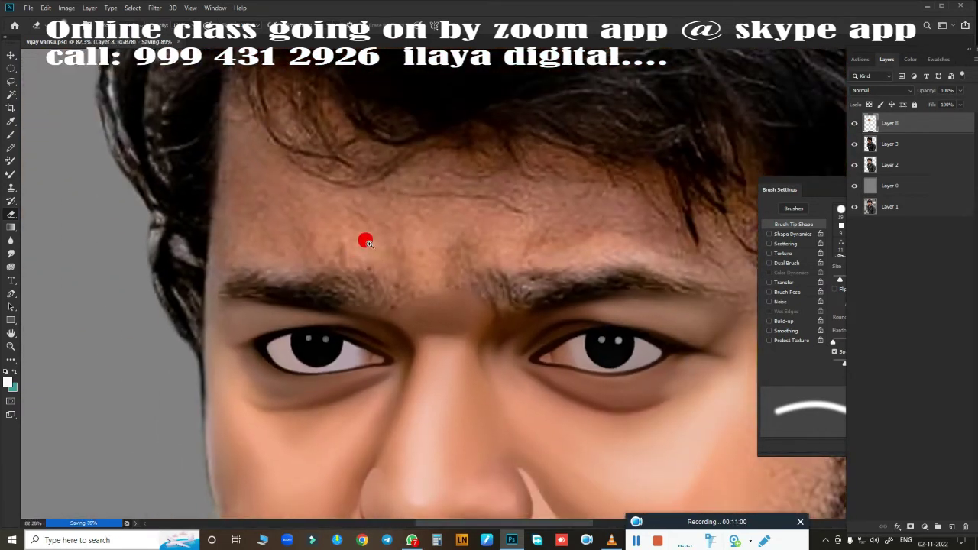
scroll(375, 268, "up", 1)
scroll(413, 275, "down", 1)
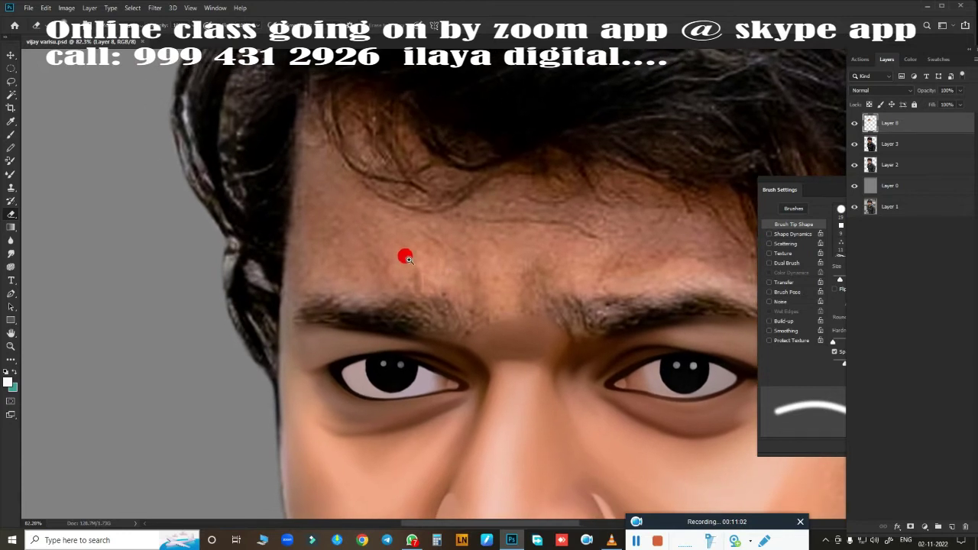
scroll(406, 258, "down", 1)
scroll(367, 236, "up", 1)
scroll(380, 214, "up", 1)
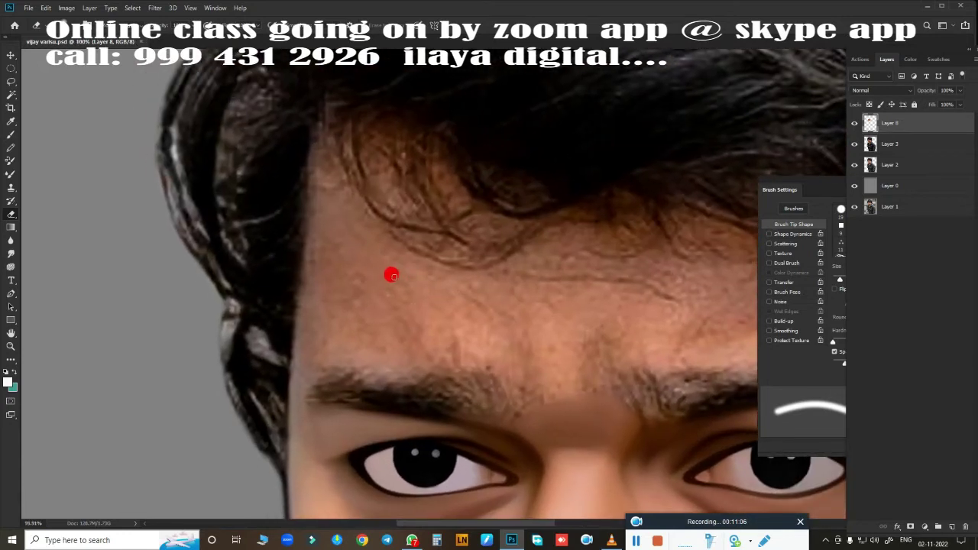
Draw a pen path up the left temple, across the forehead hairline and down the right face
key("p")
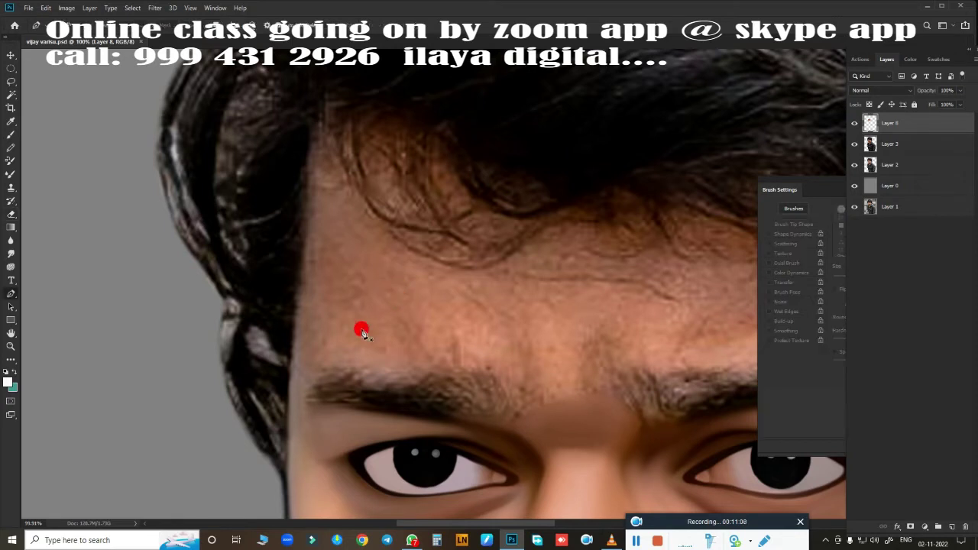
left_click(286, 480)
left_click_drag(296, 292, 301, 227)
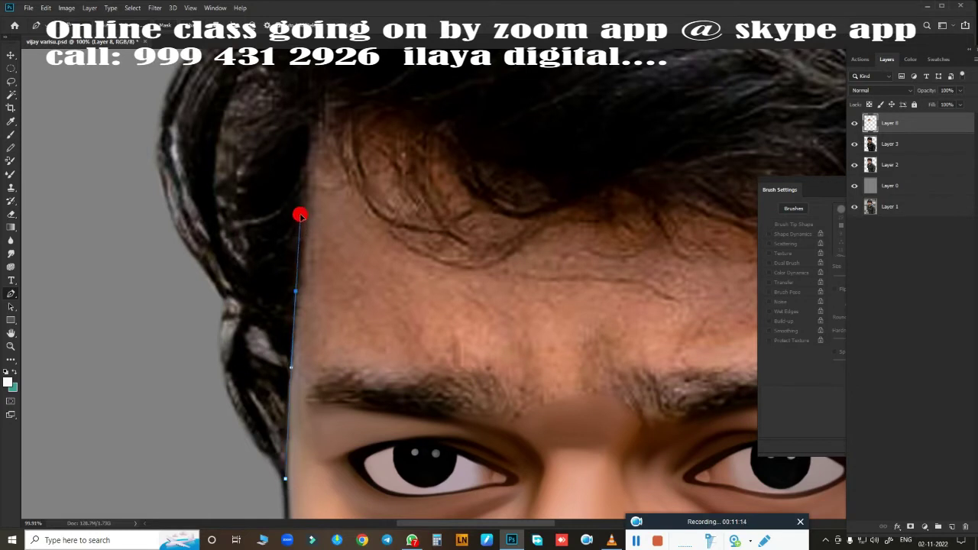
left_click_drag(300, 214, 300, 211)
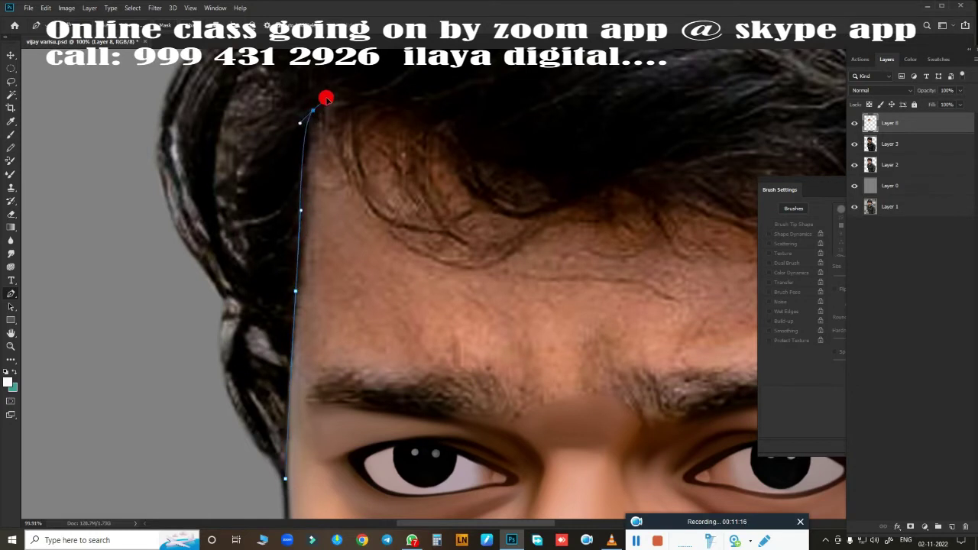
left_click(325, 98)
scroll(397, 214, "down", 3, "alt")
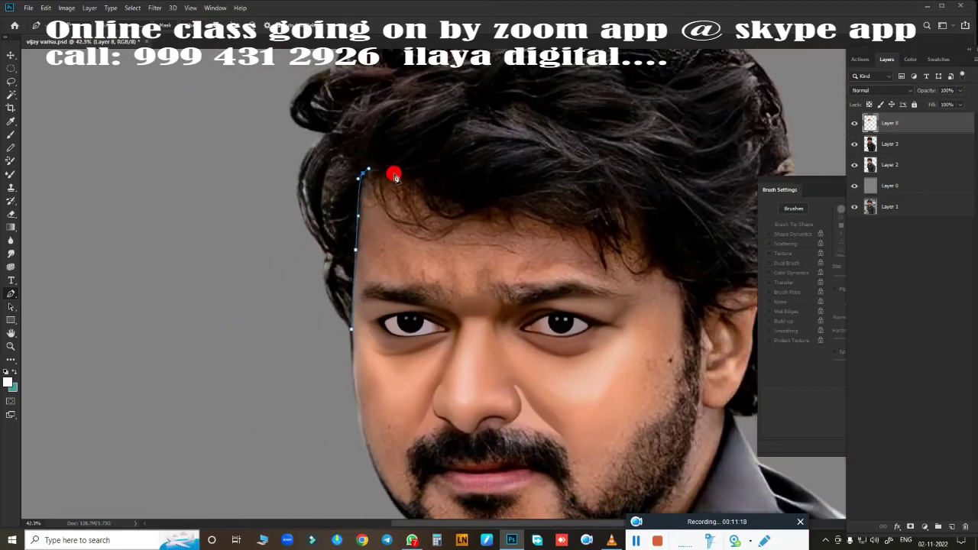
left_click_drag(394, 172, 483, 209)
mouse_move(547, 214)
left_mouse_down()
mouse_move(574, 218)
mouse_move(609, 255)
mouse_move(630, 220)
mouse_move(639, 229)
left_mouse_up()
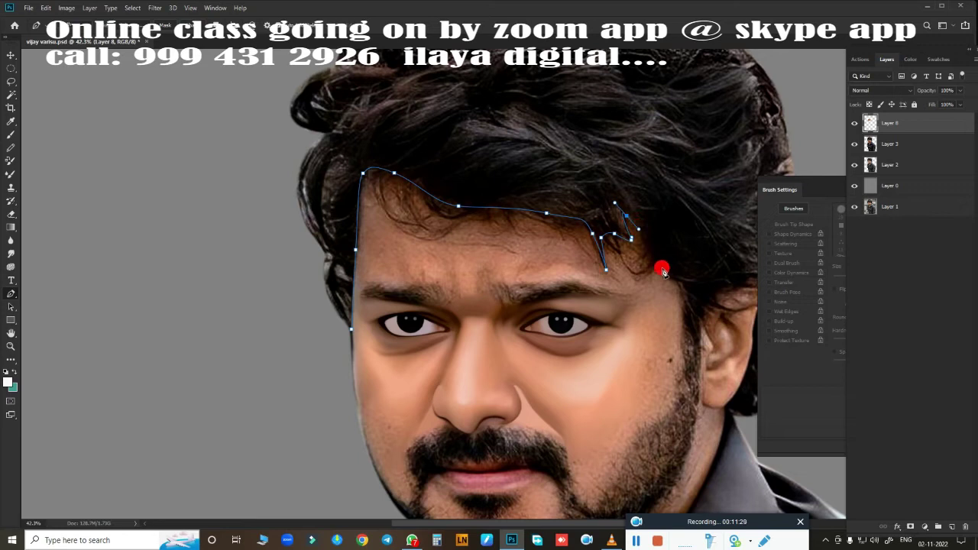
left_click_drag(660, 264, 674, 279)
scroll(652, 425, "up", 2)
Extend the pen path along the beard edge, under the nose, beside the moustache and up the left jaw
mouse_move(666, 409)
left_mouse_down()
mouse_move(587, 151)
mouse_move(586, 199)
left_mouse_up()
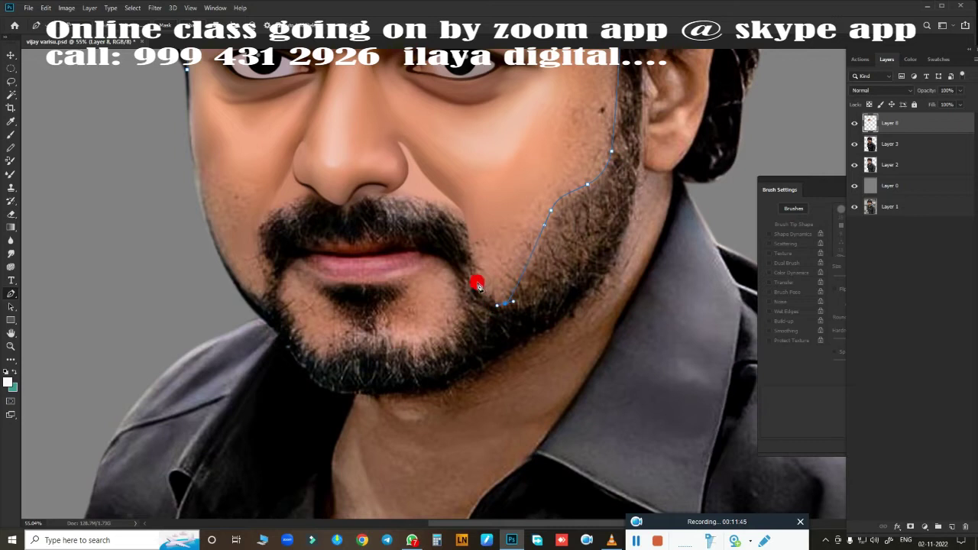
left_click(469, 229)
left_click_drag(397, 194, 330, 200)
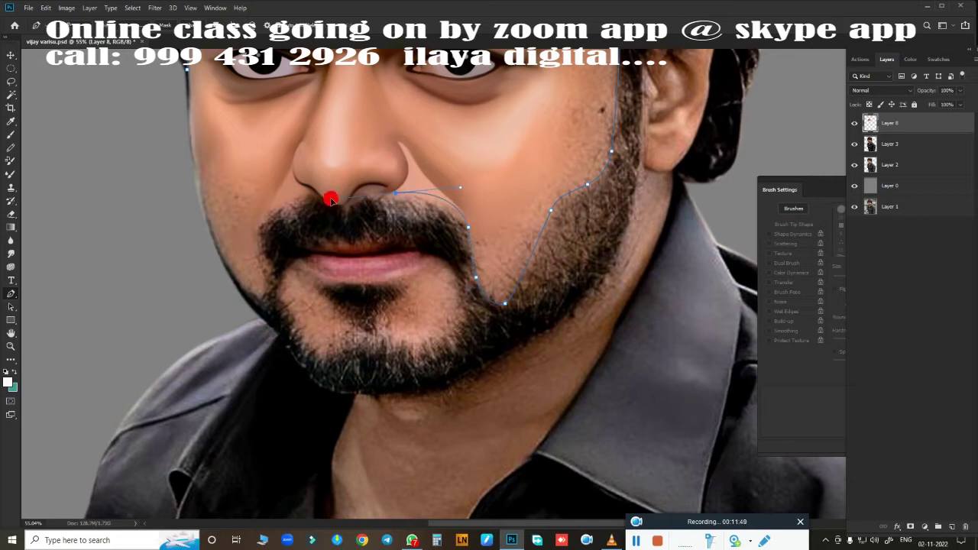
left_click(267, 203)
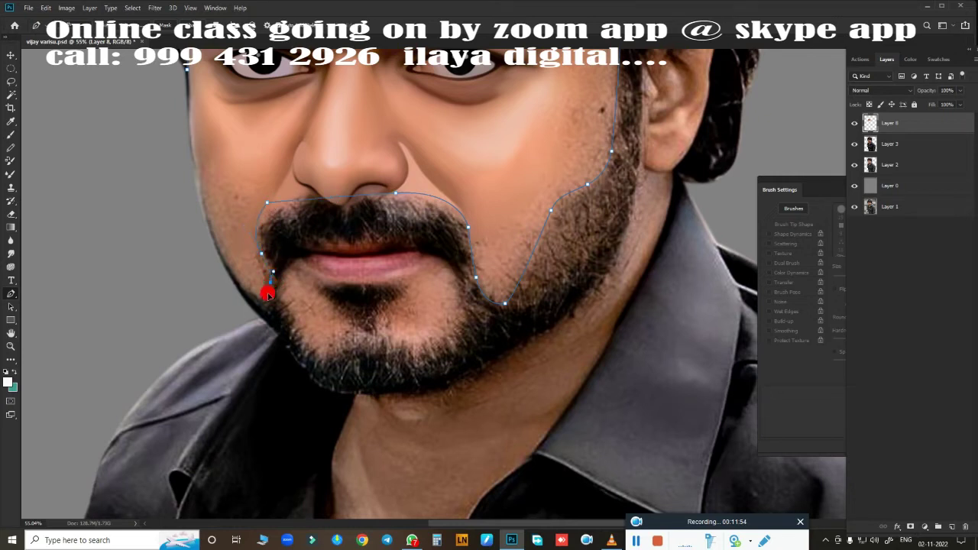
left_click_drag(242, 289, 231, 277)
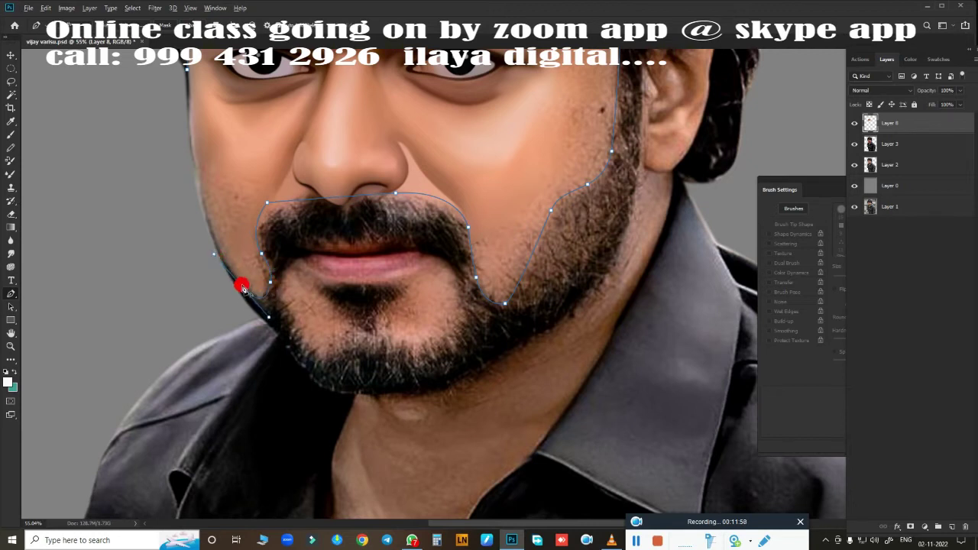
left_click(241, 287, "alt")
left_click_drag(206, 220, 203, 208)
scroll(183, 61, "up", 2)
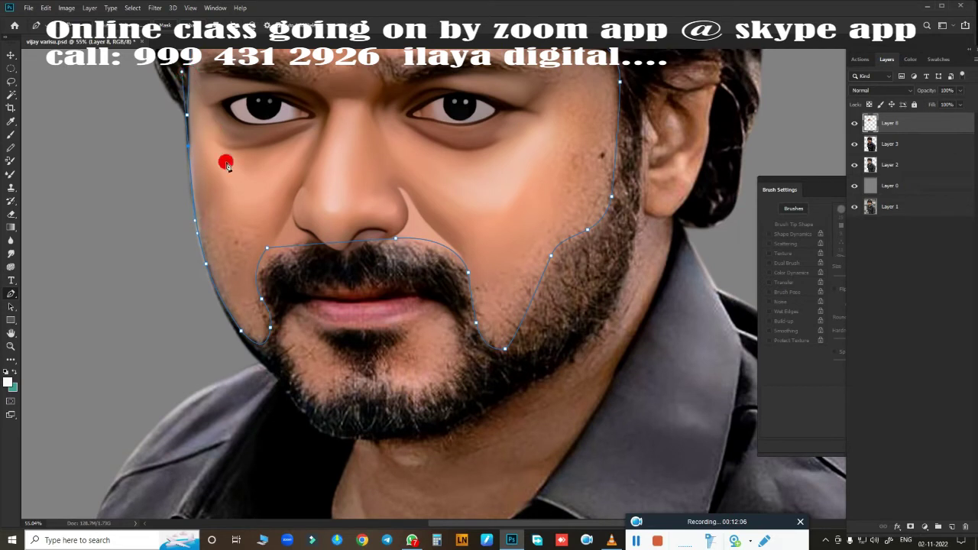
Convert the face outline into a feathered selection and frame the eyes, nose and moustache
key("ctrl+Return")
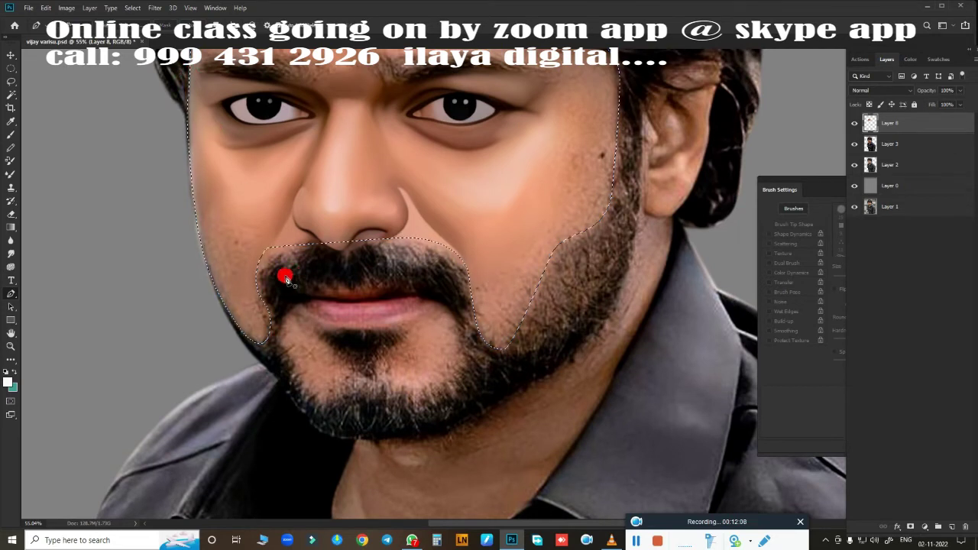
key("shift+F6")
key("Return")
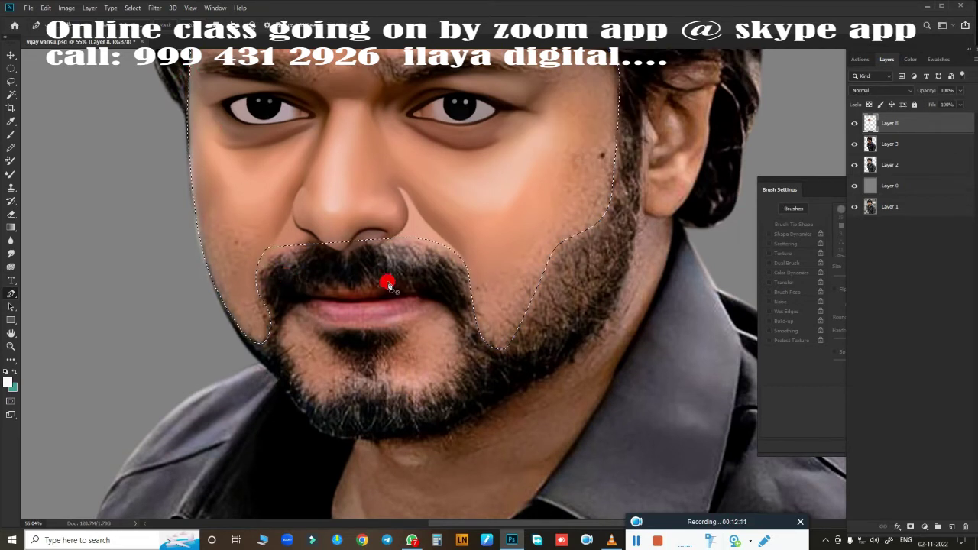
scroll(386, 279, "up", 2)
scroll(400, 283, "up", 2)
left_click_drag(459, 285, 573, 232)
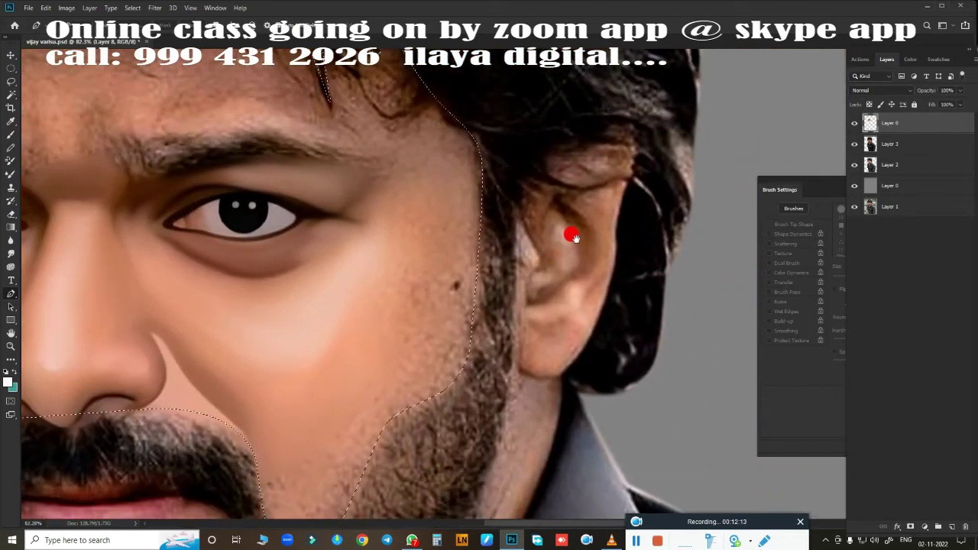
left_click_drag(426, 279, 518, 282)
With a smaller Smudge brush, smooth the right cheek skin down toward the beard and moustache
key("b")
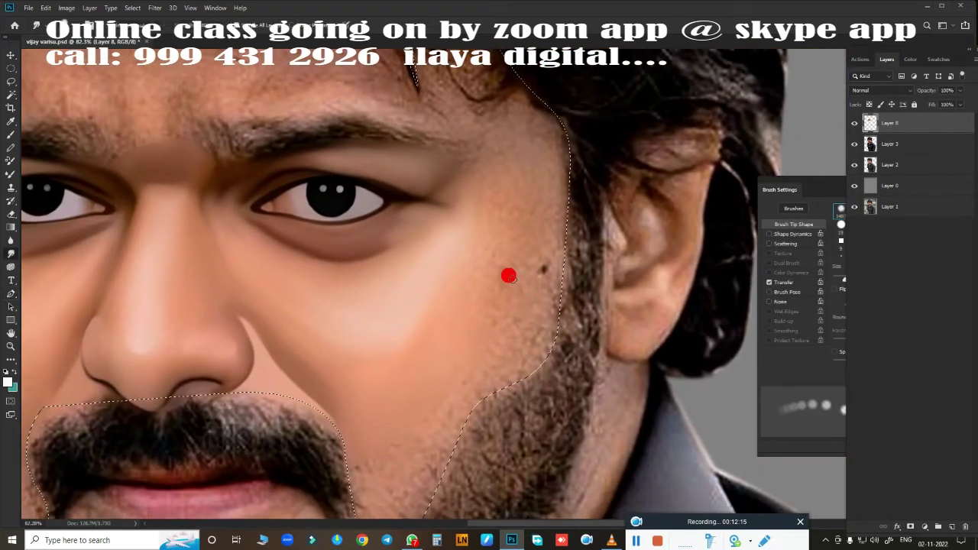
key("bracketleft")
key("bracketleft")
key("bracketleft")
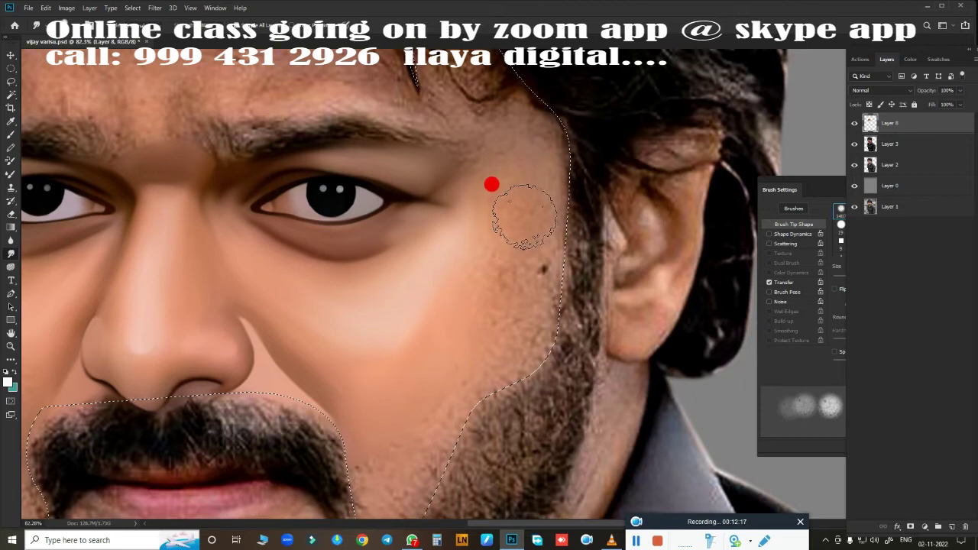
mouse_move(516, 213)
left_mouse_down()
mouse_move(552, 283)
mouse_move(524, 240)
mouse_move(539, 264)
mouse_move(535, 245)
mouse_move(556, 267)
mouse_move(532, 256)
mouse_move(523, 269)
mouse_move(542, 290)
left_mouse_up()
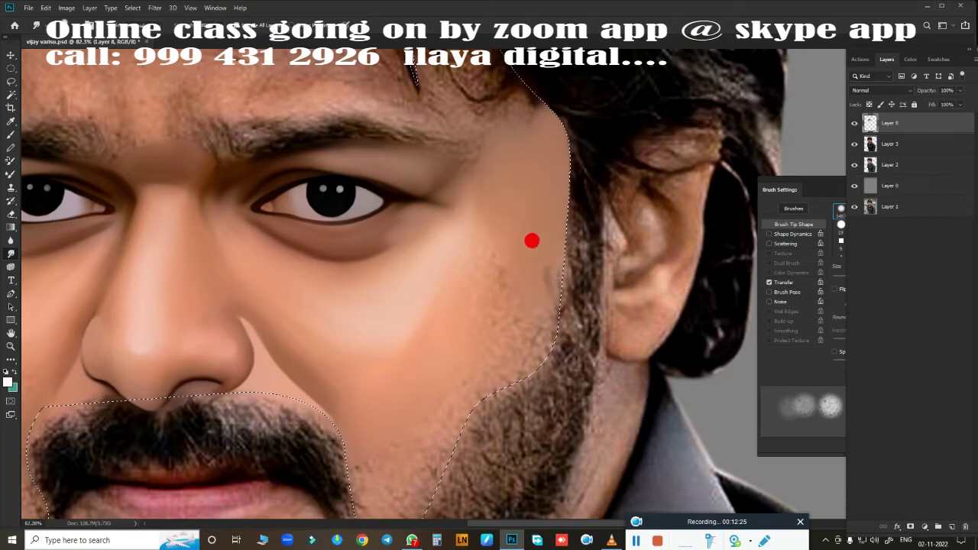
mouse_move(532, 241)
left_mouse_down()
mouse_move(467, 214)
mouse_move(448, 251)
mouse_move(481, 248)
mouse_move(485, 273)
mouse_move(531, 285)
mouse_move(445, 328)
mouse_move(345, 420)
mouse_move(354, 421)
mouse_move(346, 418)
mouse_move(367, 375)
mouse_move(347, 353)
left_mouse_up()
mouse_move(377, 373)
left_mouse_down()
mouse_move(486, 287)
mouse_move(501, 367)
mouse_move(553, 188)
mouse_move(467, 216)
mouse_move(439, 212)
mouse_move(439, 178)
mouse_move(446, 192)
mouse_move(403, 201)
mouse_move(338, 142)
left_mouse_up()
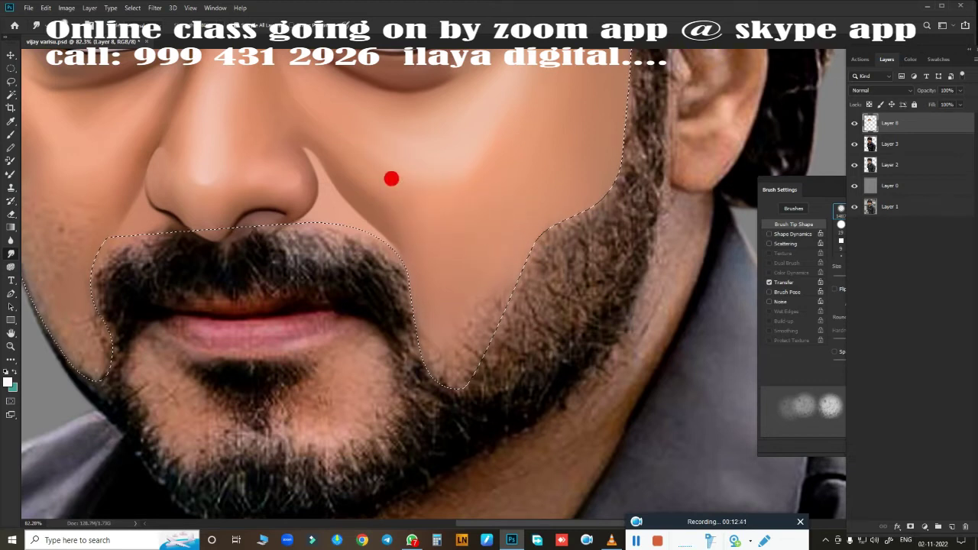
mouse_move(402, 184)
left_mouse_down()
mouse_move(428, 196)
mouse_move(408, 228)
mouse_move(450, 133)
mouse_move(409, 161)
mouse_move(455, 128)
mouse_move(402, 149)
mouse_move(356, 133)
mouse_move(445, 153)
mouse_move(411, 299)
mouse_move(435, 271)
mouse_move(454, 286)
mouse_move(406, 415)
mouse_move(441, 340)
left_mouse_up()
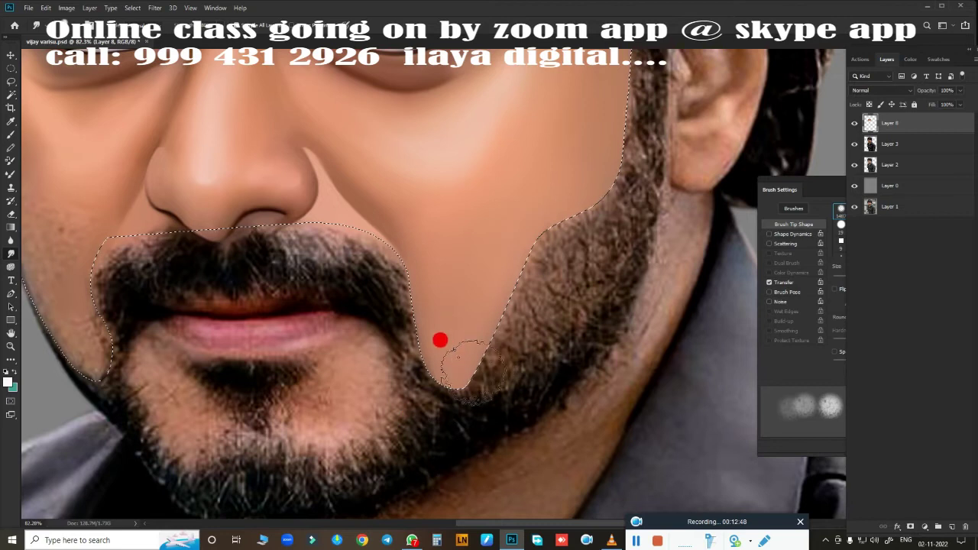
Smudge the left cheek skin smooth up toward the temple
scroll(440, 340, "up", 3)
left_click_drag(375, 395, 492, 383)
left_click_drag(304, 245, 300, 231)
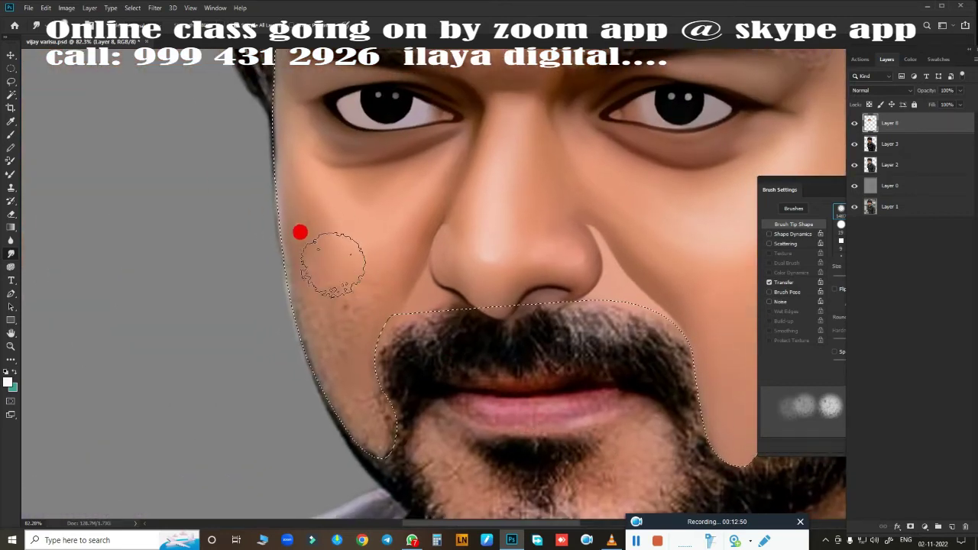
mouse_move(333, 265)
left_mouse_down()
mouse_move(251, 127)
mouse_move(274, 98)
left_mouse_up()
mouse_move(262, 166)
left_mouse_down()
mouse_move(269, 174)
mouse_move(260, 129)
left_mouse_up()
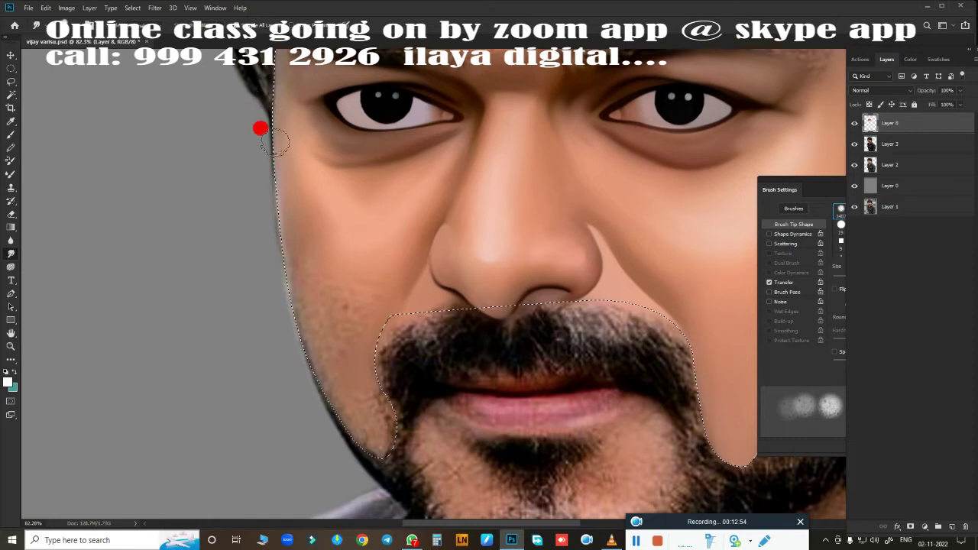
left_click_drag(278, 207, 281, 214)
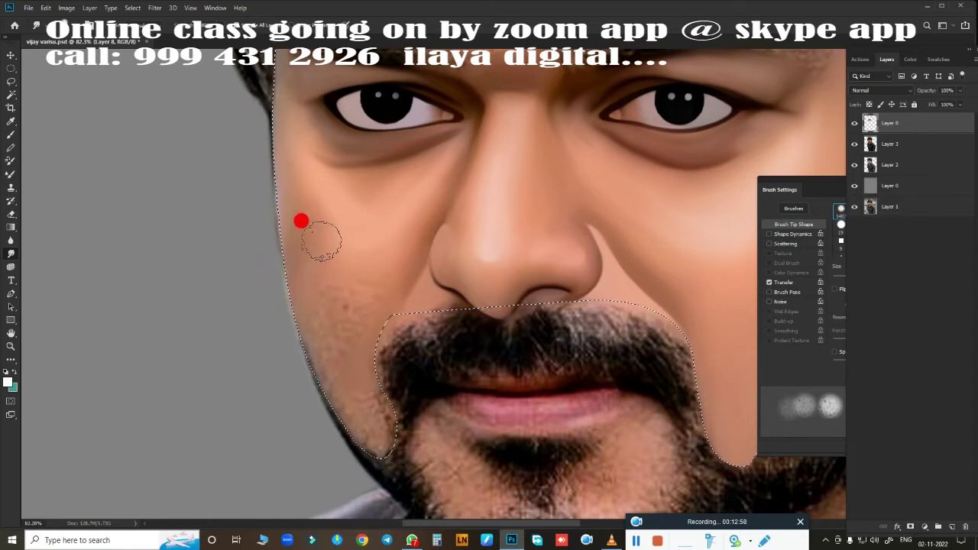
mouse_move(302, 221)
left_mouse_down()
mouse_move(323, 233)
mouse_move(292, 188)
left_mouse_up()
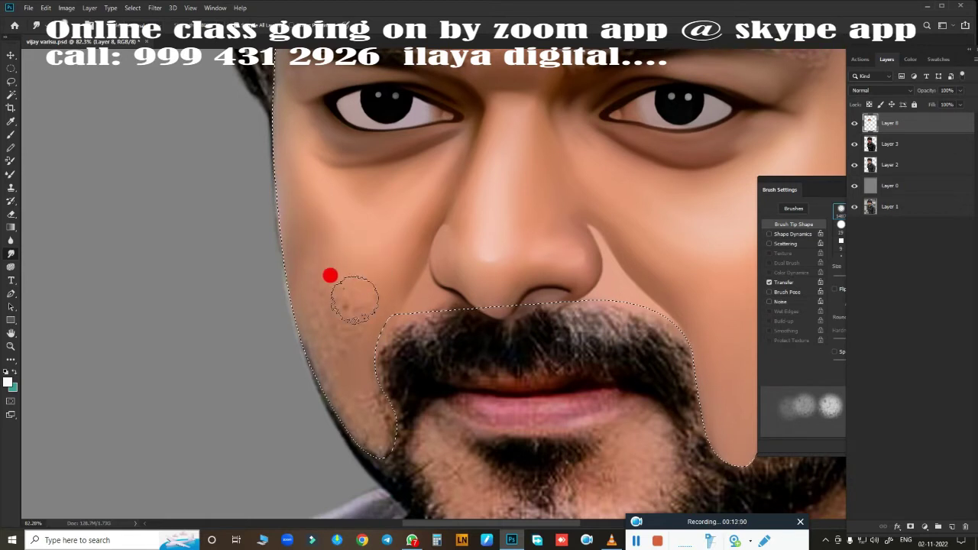
Smooth the skin across the upper left cheek and down along the jawline
left_click_drag(354, 299, 348, 296)
mouse_move(293, 255)
left_mouse_down()
mouse_move(303, 277)
mouse_move(316, 245)
mouse_move(370, 234)
mouse_move(372, 247)
left_mouse_up()
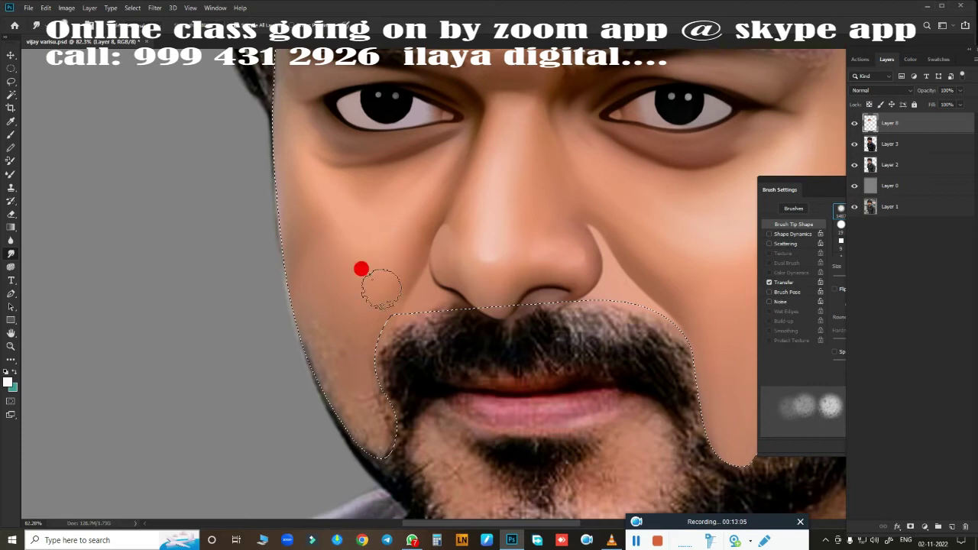
left_click_drag(385, 297, 344, 369)
mouse_move(281, 295)
left_mouse_down()
mouse_move(293, 367)
mouse_move(329, 393)
mouse_move(323, 335)
left_mouse_up()
mouse_move(352, 395)
left_mouse_down()
mouse_move(332, 334)
mouse_move(357, 347)
mouse_move(358, 396)
left_mouse_up()
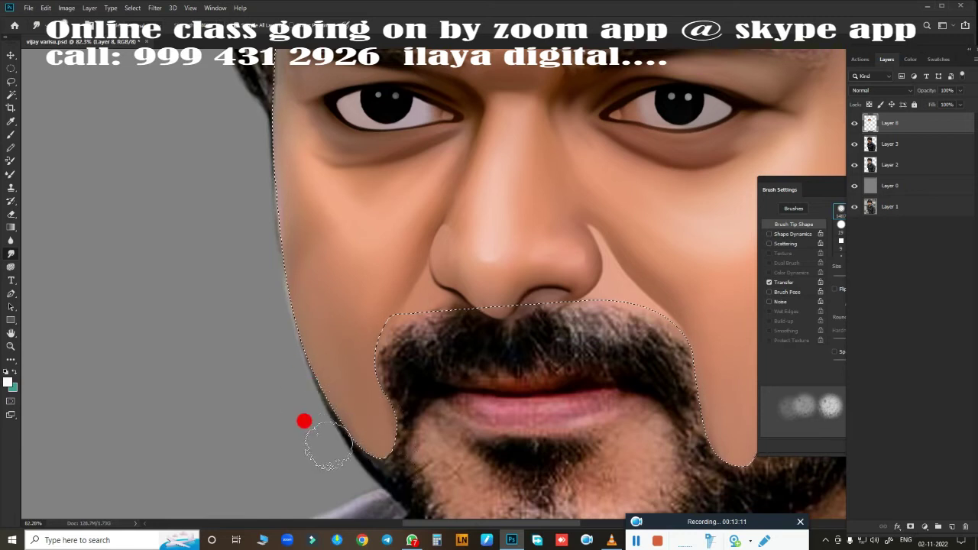
mouse_move(329, 433)
left_mouse_down()
mouse_move(328, 397)
mouse_move(373, 243)
mouse_move(436, 349)
left_mouse_up()
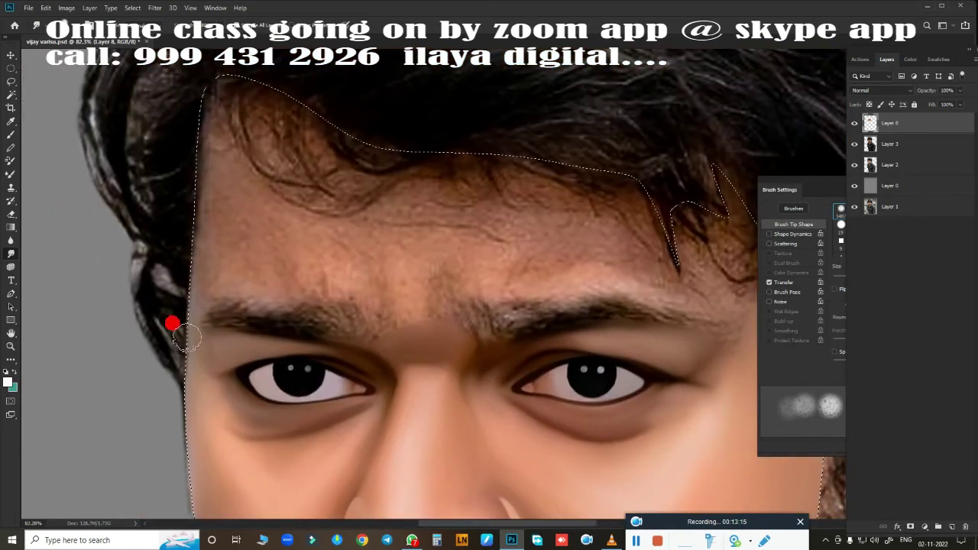
Smudge the temple, brow area and forehead hairline smooth, filling the hairline notch with skin tone
mouse_move(188, 336)
left_mouse_down()
mouse_move(197, 292)
mouse_move(194, 170)
left_mouse_up()
mouse_move(170, 227)
left_mouse_down()
mouse_move(176, 131)
mouse_move(190, 89)
mouse_move(230, 72)
mouse_move(205, 258)
mouse_move(214, 267)
mouse_move(207, 131)
mouse_move(214, 225)
mouse_move(274, 269)
mouse_move(386, 313)
left_mouse_up()
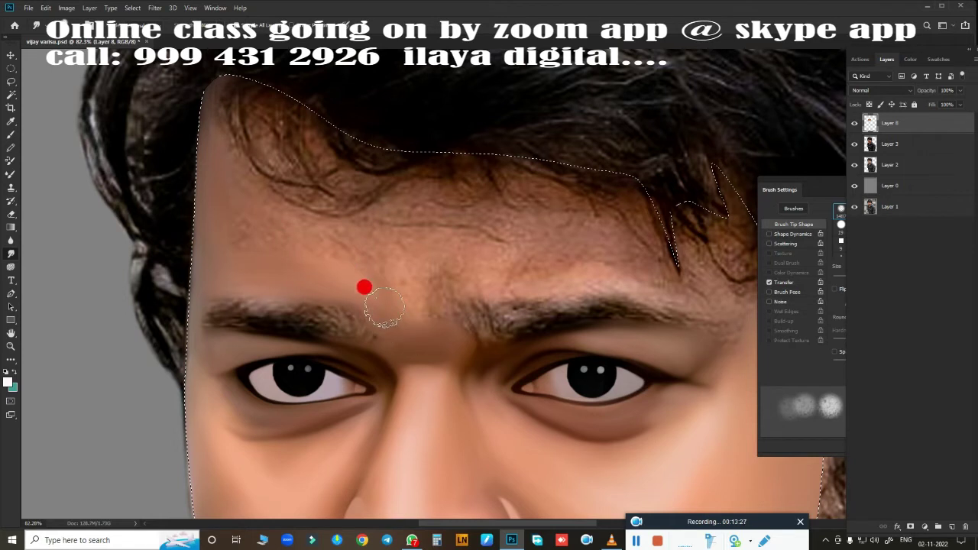
mouse_move(348, 286)
left_mouse_down()
mouse_move(469, 297)
mouse_move(456, 327)
mouse_move(500, 287)
mouse_move(405, 304)
mouse_move(435, 330)
mouse_move(426, 338)
mouse_move(469, 290)
mouse_move(526, 277)
left_mouse_up()
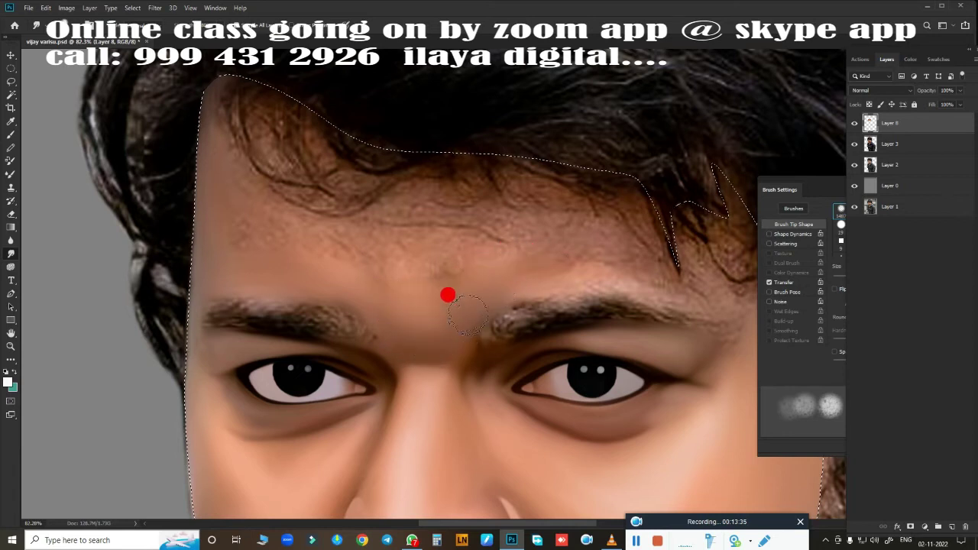
left_click_drag(526, 280, 656, 288)
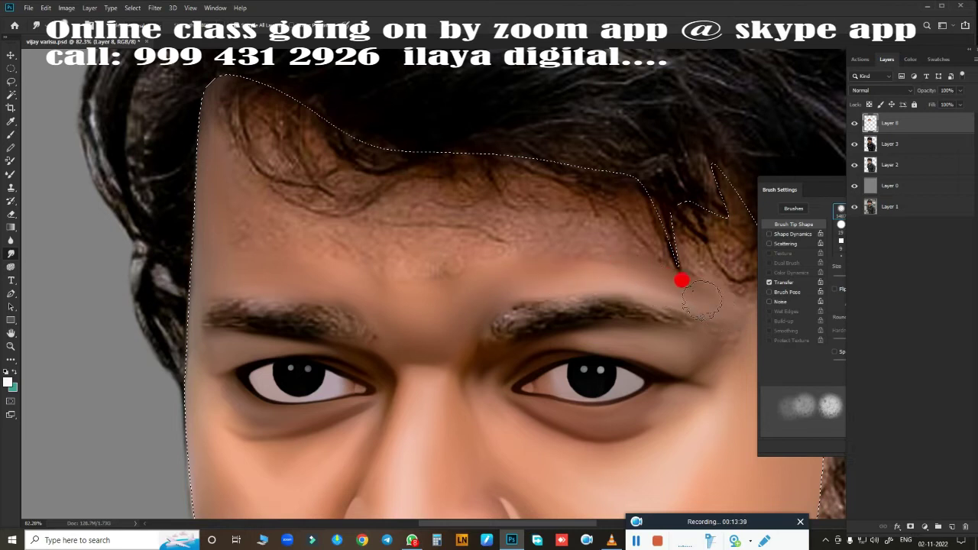
mouse_move(677, 292)
left_mouse_down()
mouse_move(378, 253)
mouse_move(207, 211)
mouse_move(217, 202)
mouse_move(420, 231)
mouse_move(421, 219)
mouse_move(286, 221)
mouse_move(423, 238)
mouse_move(301, 236)
mouse_move(207, 169)
mouse_move(191, 72)
mouse_move(188, 92)
left_mouse_up()
mouse_move(229, 130)
left_mouse_down()
mouse_move(234, 158)
mouse_move(262, 163)
mouse_move(319, 123)
mouse_move(381, 137)
mouse_move(278, 191)
mouse_move(290, 153)
mouse_move(192, 114)
mouse_move(192, 93)
mouse_move(164, 262)
mouse_move(179, 266)
mouse_move(142, 371)
mouse_move(306, 207)
mouse_move(433, 200)
mouse_move(360, 175)
mouse_move(324, 197)
mouse_move(469, 227)
mouse_move(400, 247)
mouse_move(507, 225)
mouse_move(283, 135)
mouse_move(284, 114)
mouse_move(579, 218)
mouse_move(311, 276)
mouse_move(316, 229)
mouse_move(444, 226)
mouse_move(415, 99)
mouse_move(497, 214)
left_mouse_up()
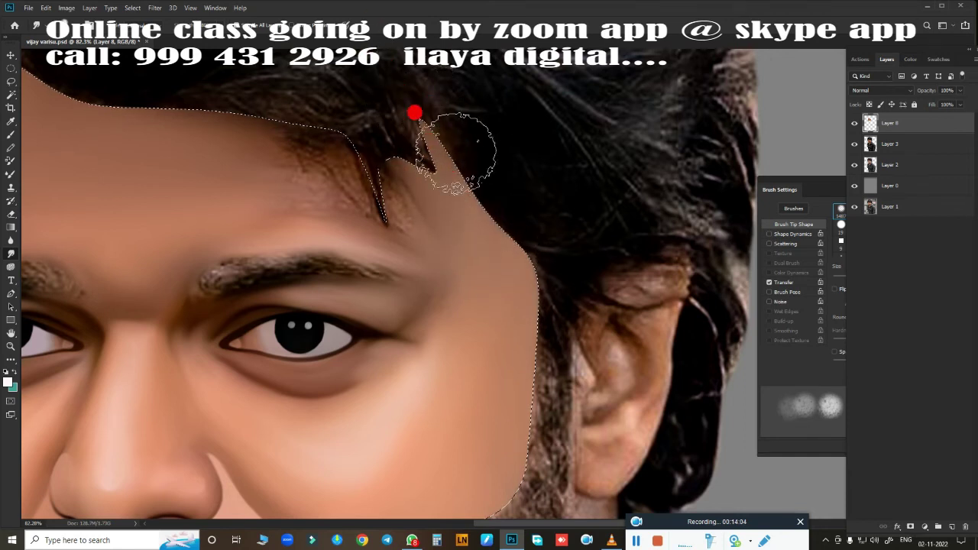
mouse_move(456, 153)
left_mouse_down()
mouse_move(372, 142)
mouse_move(360, 130)
mouse_move(448, 251)
mouse_move(418, 214)
left_mouse_up()
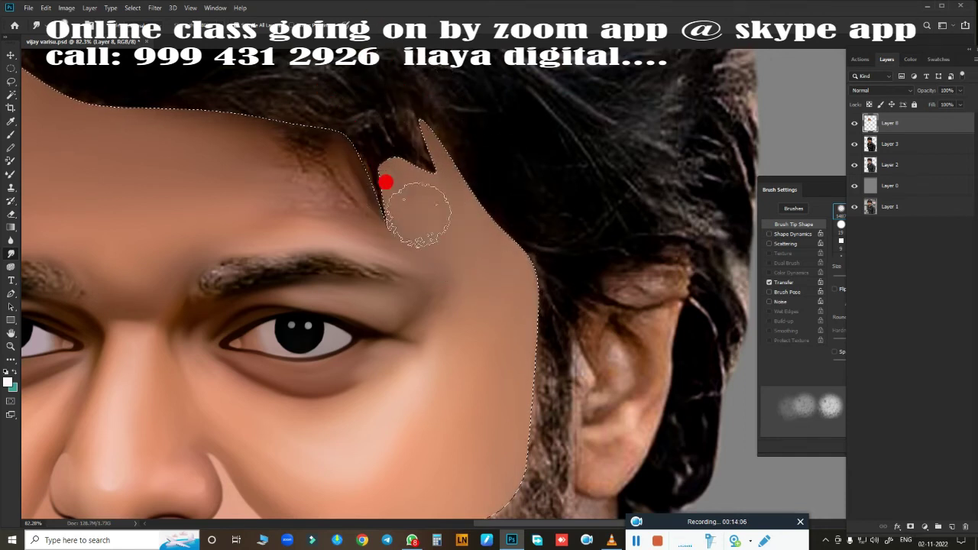
mouse_move(451, 264)
left_mouse_down()
mouse_move(446, 284)
mouse_move(419, 290)
mouse_move(350, 218)
mouse_move(350, 161)
mouse_move(362, 192)
mouse_move(334, 183)
mouse_move(306, 120)
mouse_move(222, 157)
mouse_move(217, 131)
mouse_move(221, 153)
mouse_move(243, 127)
mouse_move(280, 197)
mouse_move(367, 197)
mouse_move(355, 197)
mouse_move(417, 222)
mouse_move(354, 198)
left_mouse_up()
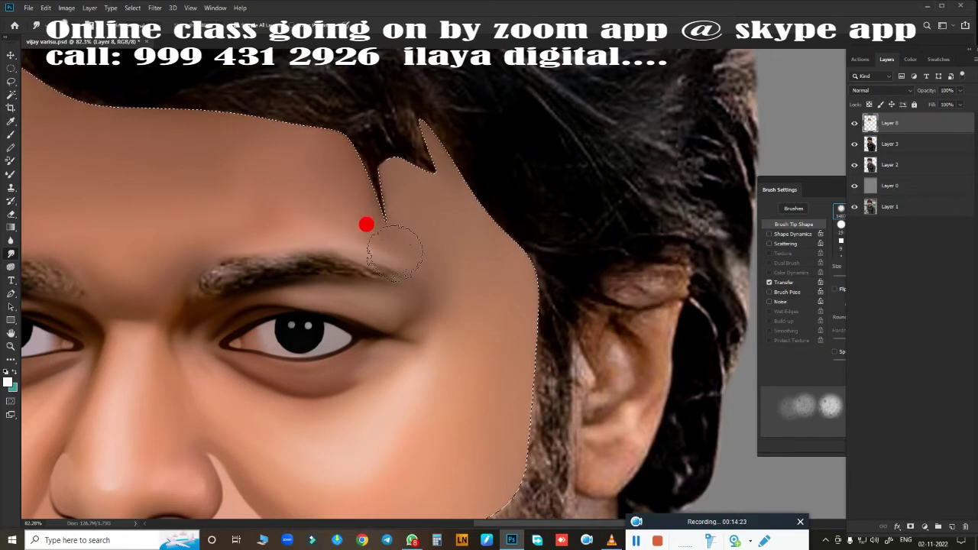
Blend the skin around the outer corner of the eye, then zoom onto the eyebrow
scroll(412, 300, "down", 1)
mouse_move(413, 300)
left_mouse_down()
mouse_move(585, 223)
mouse_move(604, 203)
left_mouse_up()
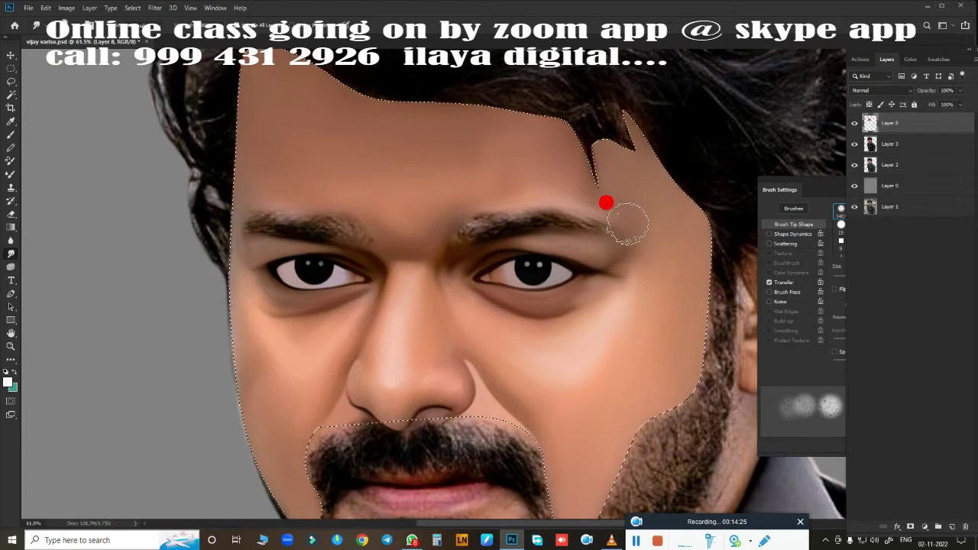
mouse_move(610, 247)
left_mouse_down()
mouse_move(584, 263)
mouse_move(602, 288)
mouse_move(585, 262)
left_mouse_up()
mouse_move(463, 314)
left_mouse_down()
mouse_move(436, 328)
mouse_move(540, 322)
mouse_move(397, 185)
mouse_move(428, 232)
mouse_move(316, 242)
mouse_move(322, 273)
mouse_move(360, 312)
left_mouse_up()
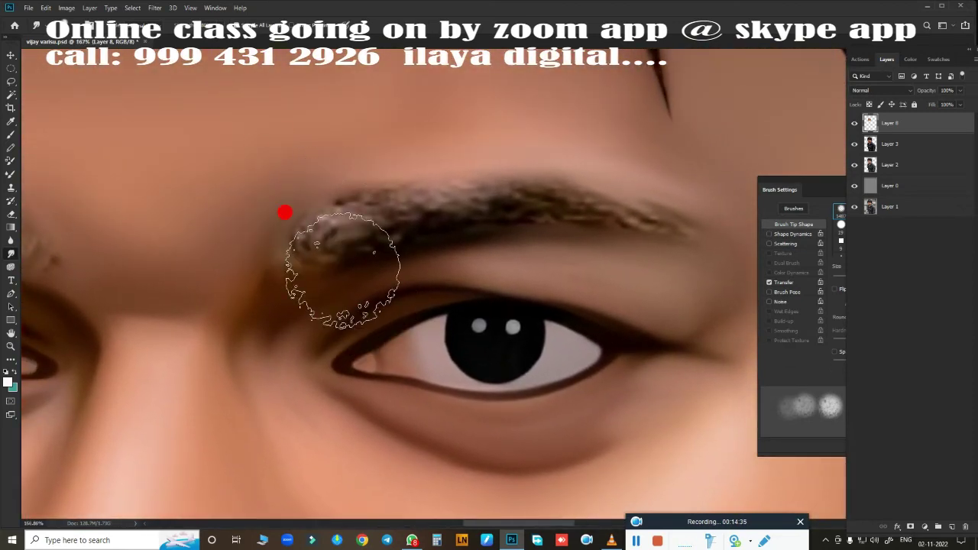
With a much smaller brush, smudge the eyebrow hairs from end to end into soft strokes
key("bracketleft")
key("bracketleft")
key("bracketleft")
key("bracketleft")
key("bracketleft")
mouse_move(294, 256)
left_mouse_down()
mouse_move(354, 239)
mouse_move(288, 244)
left_mouse_up()
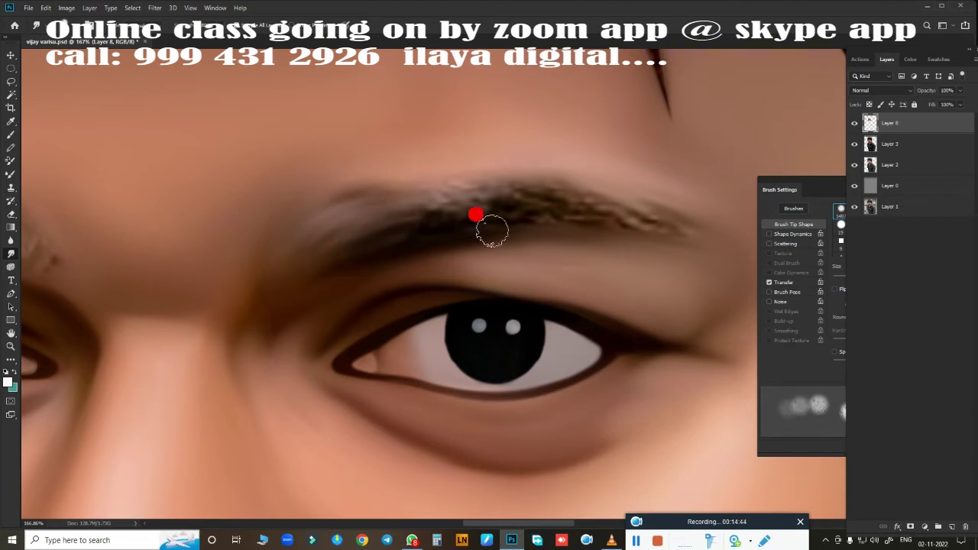
mouse_move(442, 219)
left_mouse_down()
mouse_move(424, 223)
mouse_move(601, 214)
mouse_move(691, 232)
left_mouse_up()
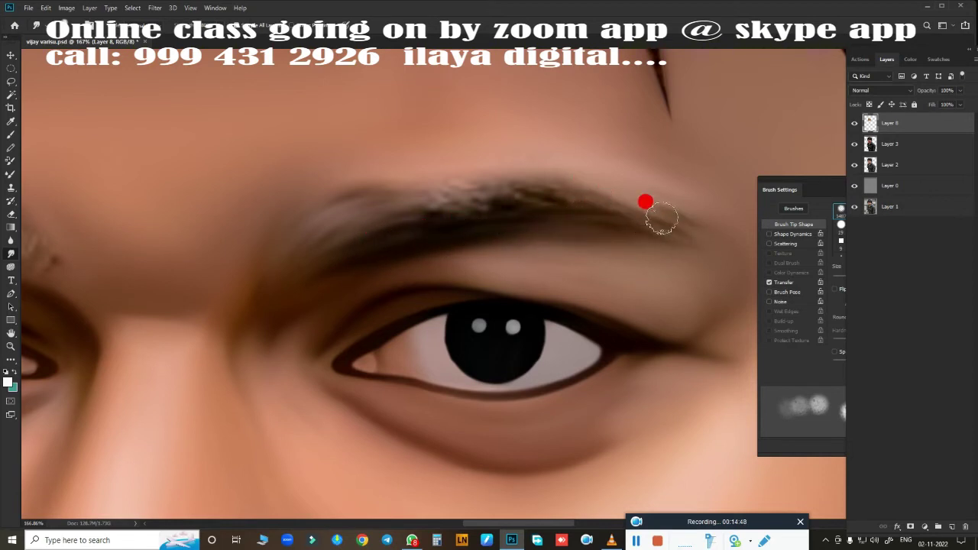
mouse_move(407, 195)
left_mouse_down()
mouse_move(476, 191)
mouse_move(415, 219)
mouse_move(596, 210)
left_mouse_up()
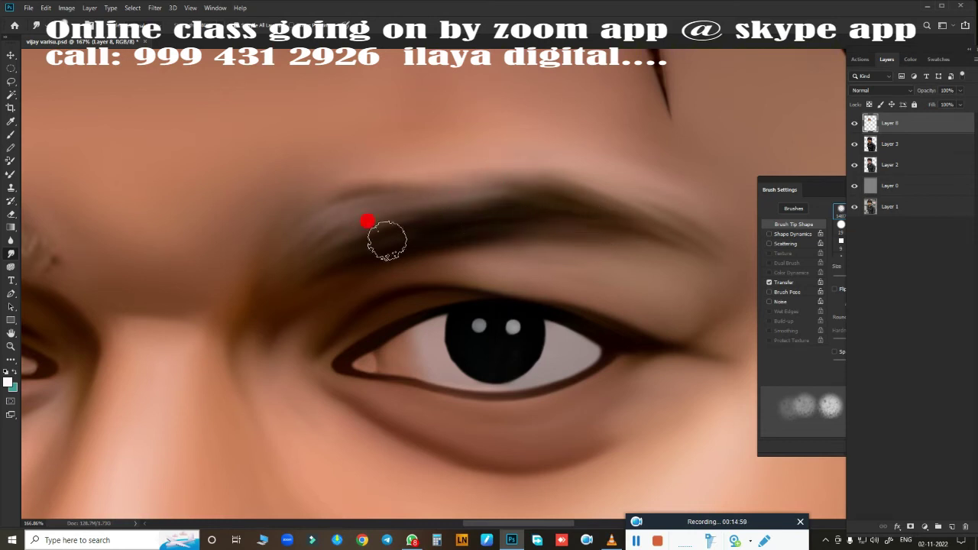
left_click_drag(178, 283, 709, 262)
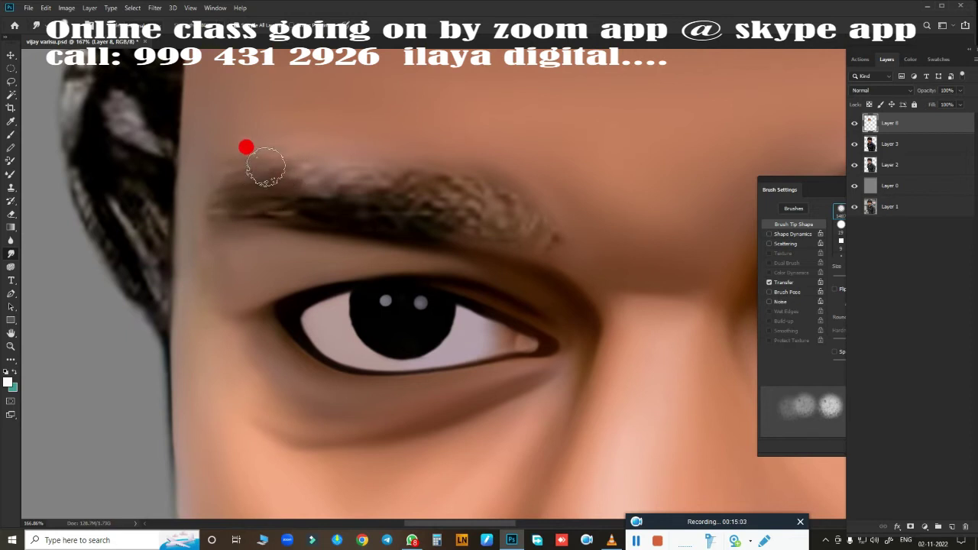
mouse_move(252, 179)
left_mouse_down()
mouse_move(400, 220)
mouse_move(360, 179)
mouse_move(519, 205)
mouse_move(577, 242)
left_mouse_up()
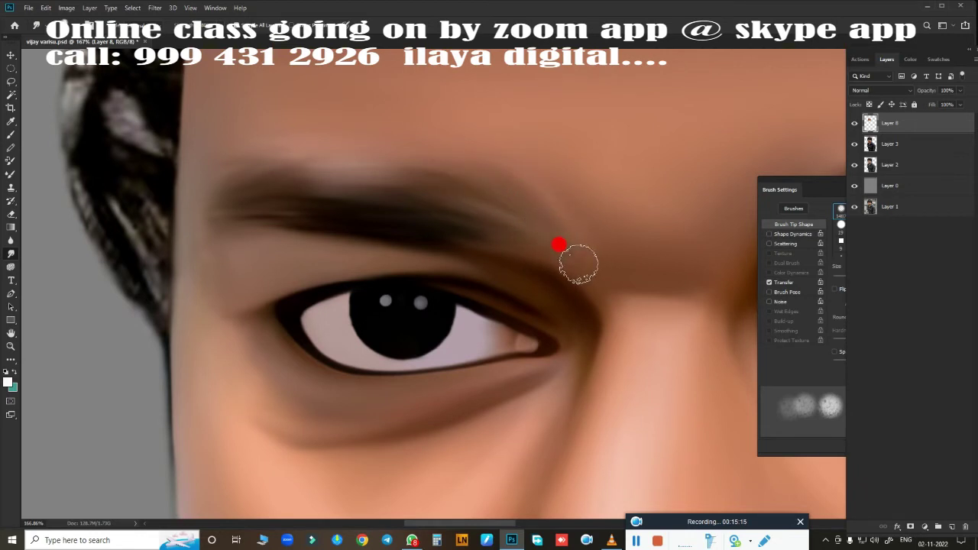
mouse_move(497, 241)
left_mouse_down()
mouse_move(384, 214)
mouse_move(562, 274)
mouse_move(408, 214)
mouse_move(351, 205)
left_mouse_up()
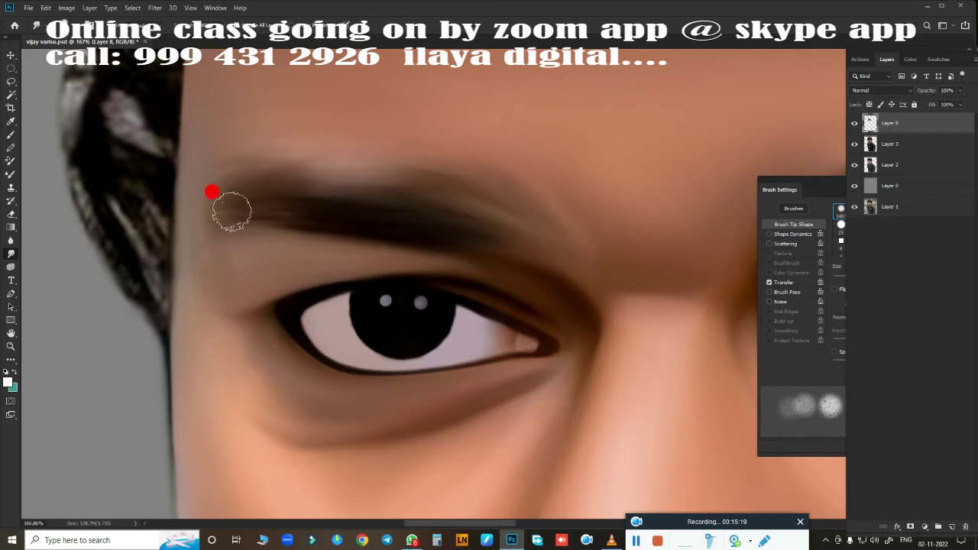
left_click_drag(212, 192, 185, 147)
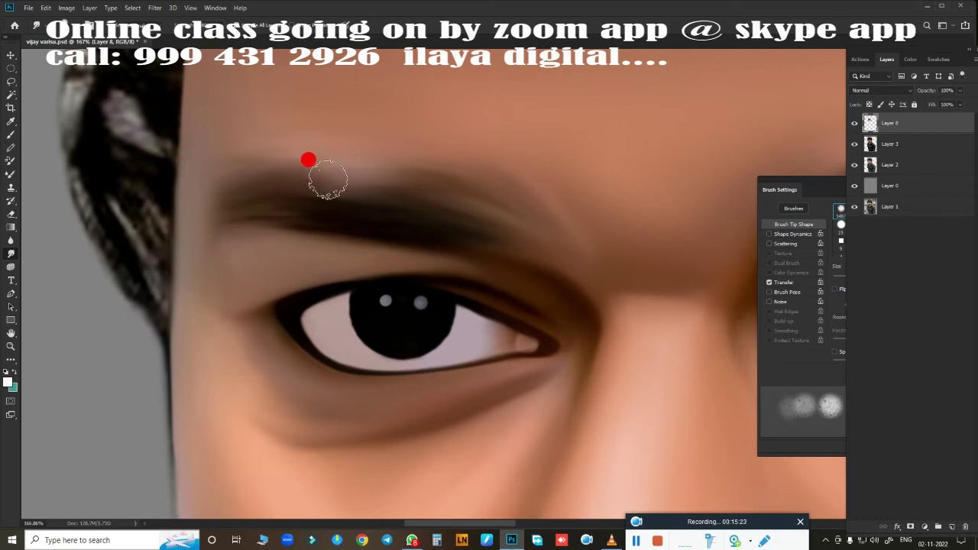
Erase the skin layer along the top hairline and upper-left forehead with a wide soft Eraser
scroll(403, 446, "down", 5)
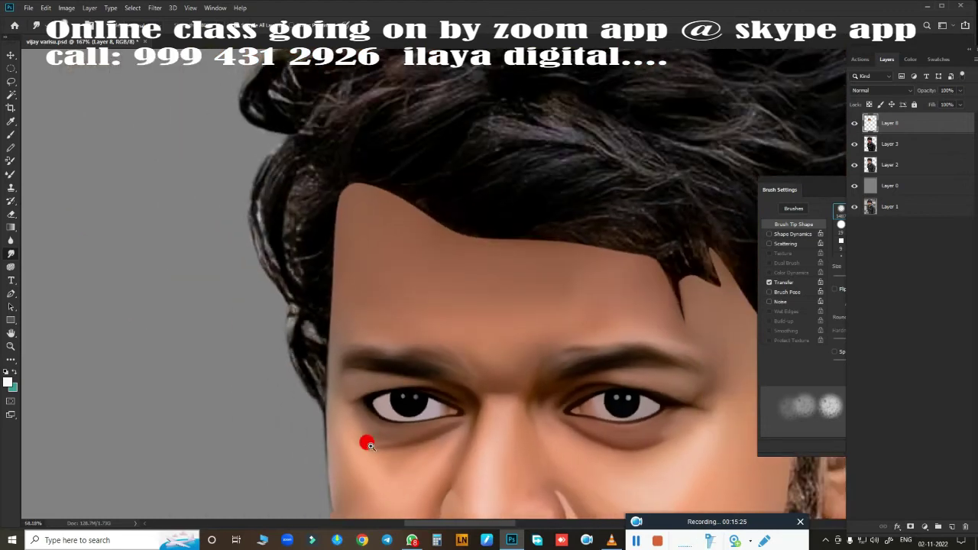
left_click_drag(364, 441, 323, 186)
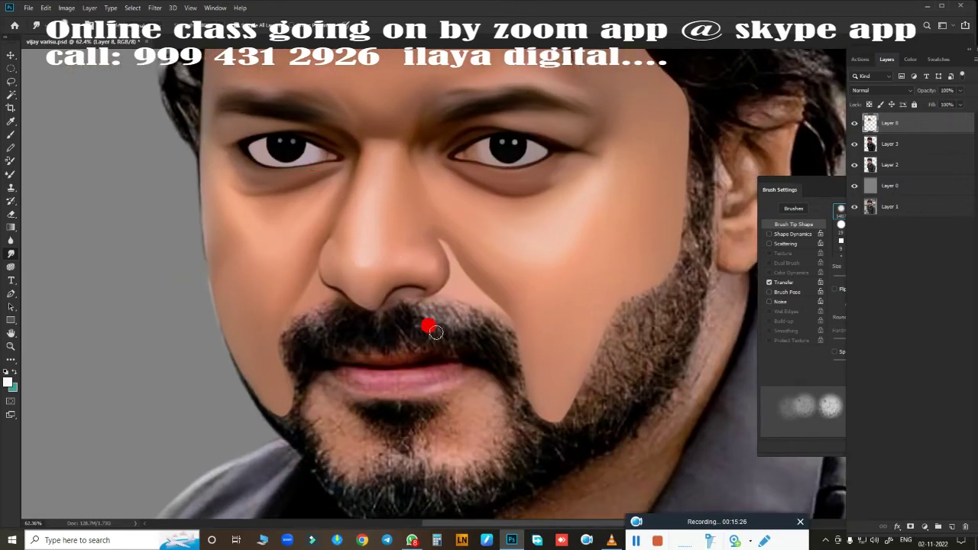
mouse_move(430, 319)
left_mouse_down()
mouse_move(356, 350)
mouse_move(360, 288)
mouse_move(418, 272)
mouse_move(433, 316)
mouse_move(448, 327)
mouse_move(411, 275)
mouse_move(382, 328)
mouse_move(398, 306)
mouse_move(415, 319)
mouse_move(411, 279)
mouse_move(458, 389)
mouse_move(389, 293)
mouse_move(358, 310)
mouse_move(364, 304)
left_mouse_up()
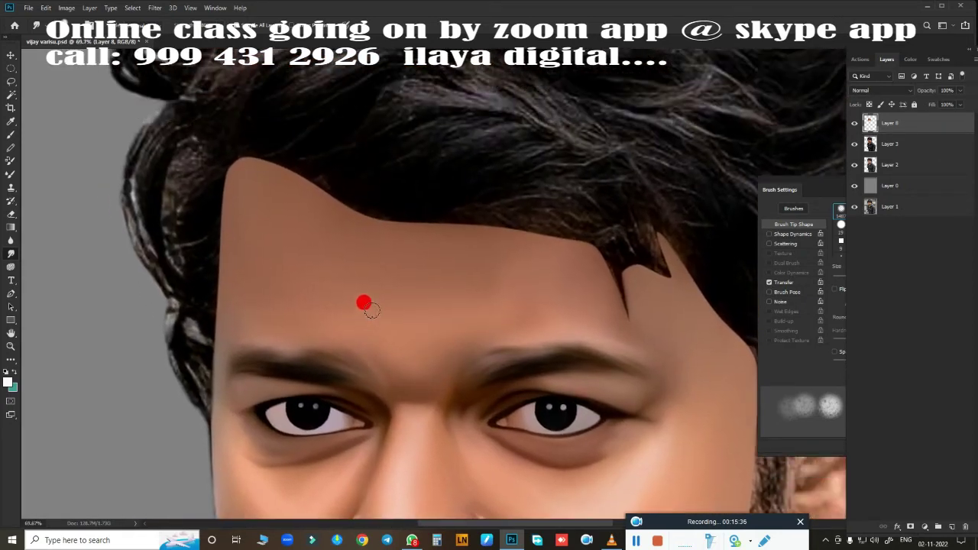
key("e")
key("bracketright")
key("bracketright")
key("bracketright")
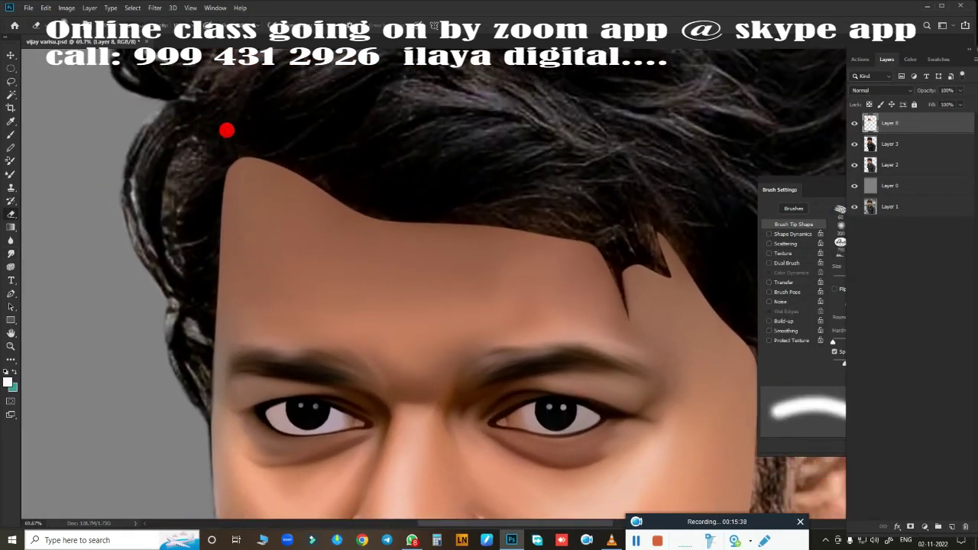
key("shift+bracketleft")
key("shift+bracketleft")
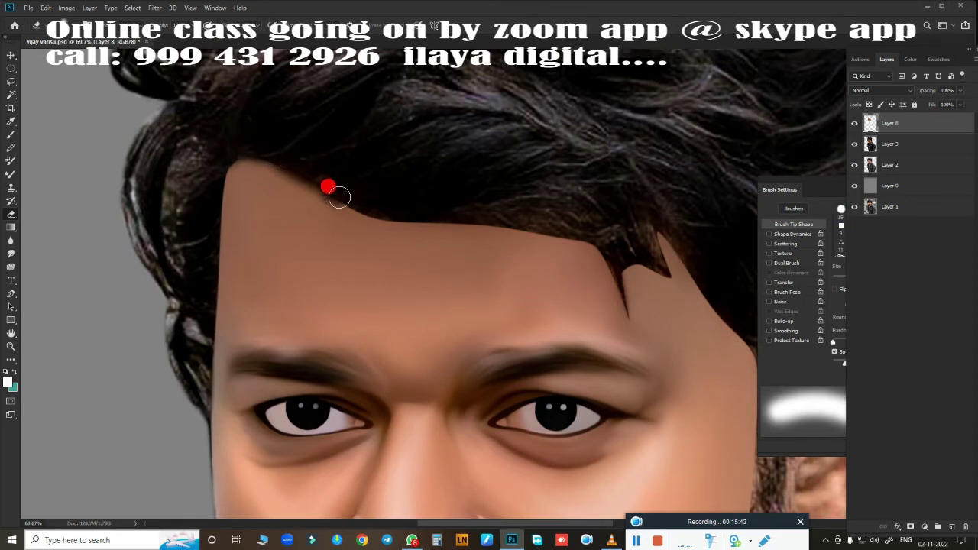
left_click_drag(378, 211, 547, 222)
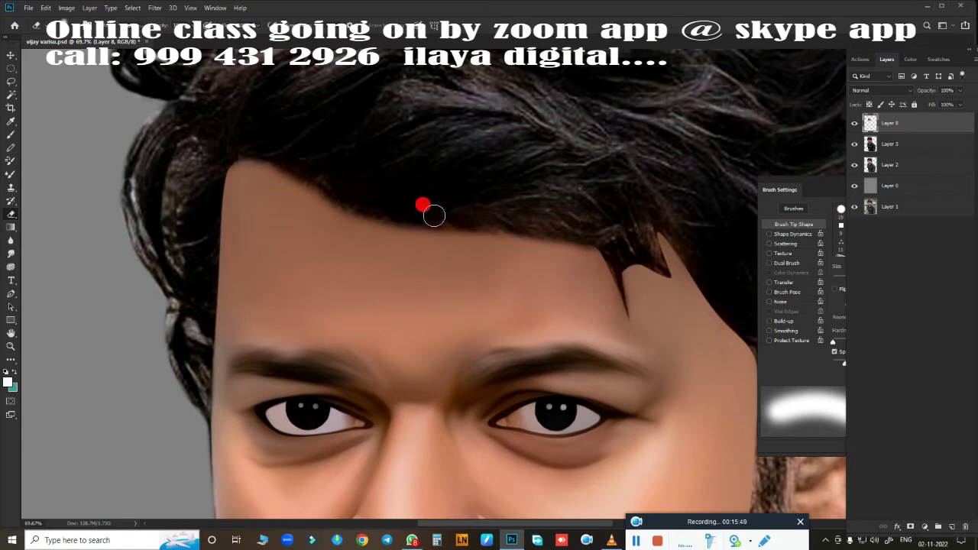
mouse_move(354, 198)
left_mouse_down()
mouse_move(265, 153)
mouse_move(180, 214)
left_mouse_up()
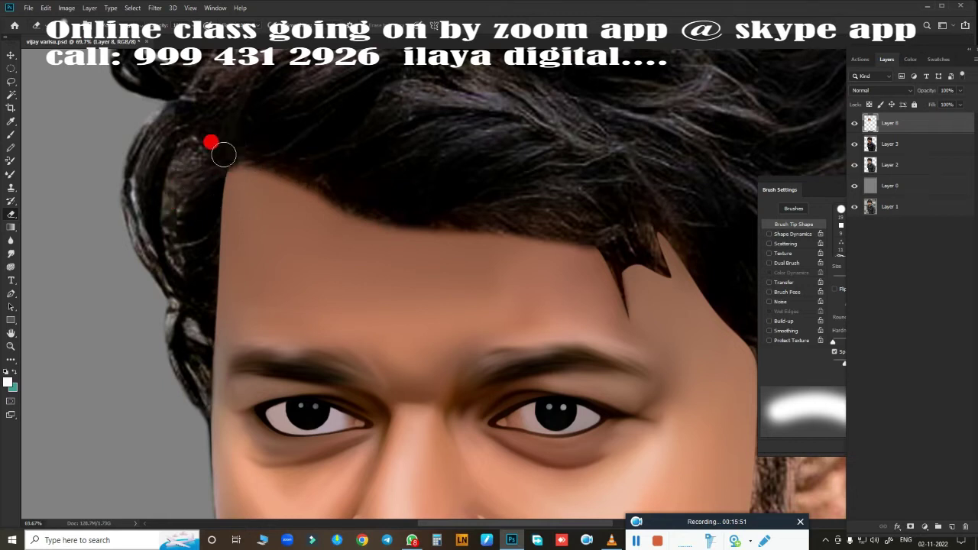
mouse_move(200, 241)
left_mouse_down()
mouse_move(214, 199)
mouse_move(204, 306)
mouse_move(176, 350)
left_mouse_up()
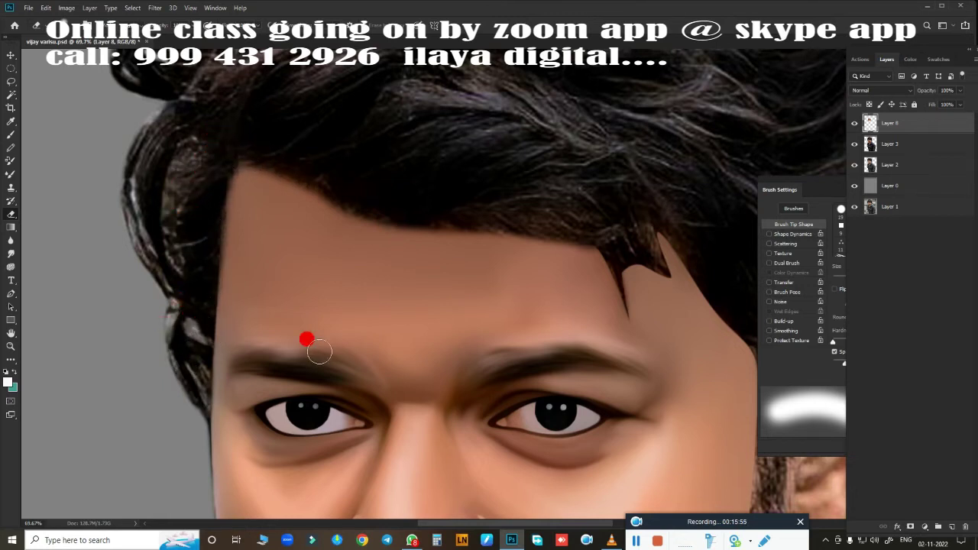
Turn off brush spacing and reshape the hairline down the left side of the forehead
left_click_drag(843, 362, 833, 361)
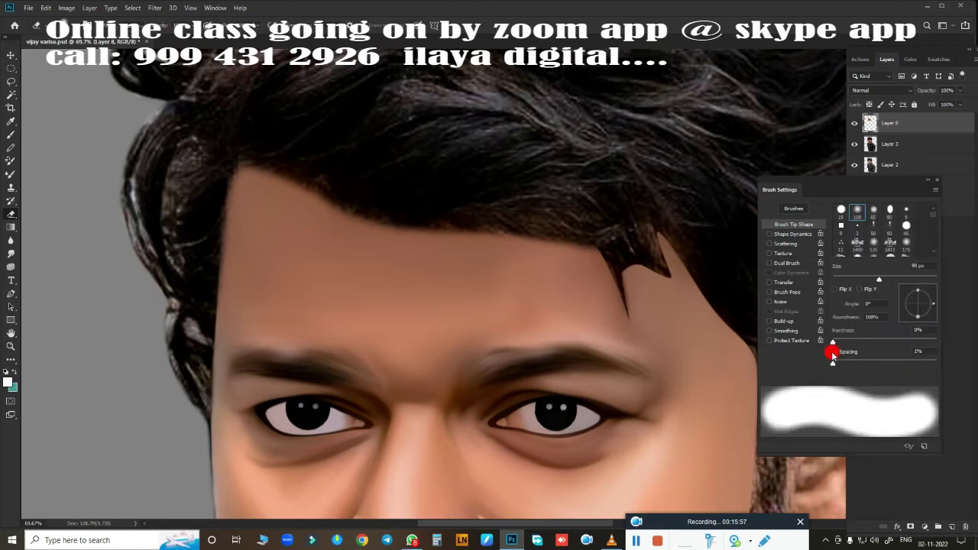
left_click(835, 353)
left_click_drag(262, 175, 200, 301)
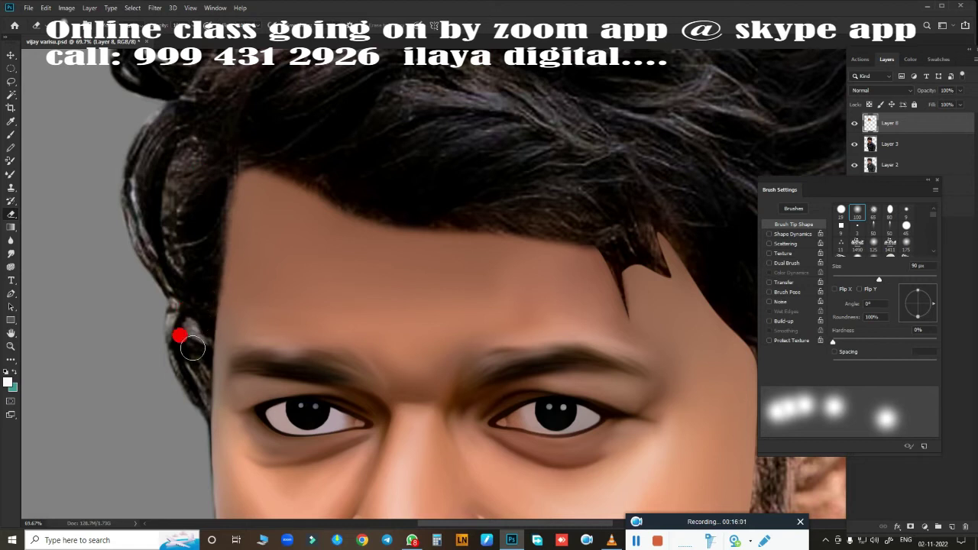
mouse_move(246, 150)
left_mouse_down()
mouse_move(349, 204)
mouse_move(411, 220)
mouse_move(586, 232)
mouse_move(637, 253)
mouse_move(629, 258)
mouse_move(647, 233)
mouse_move(675, 240)
mouse_move(710, 277)
mouse_move(306, 168)
mouse_move(273, 252)
left_mouse_up()
Erase skin into the right-side hairline and along the jaw to reveal the beard
left_click_drag(501, 328, 186, 219)
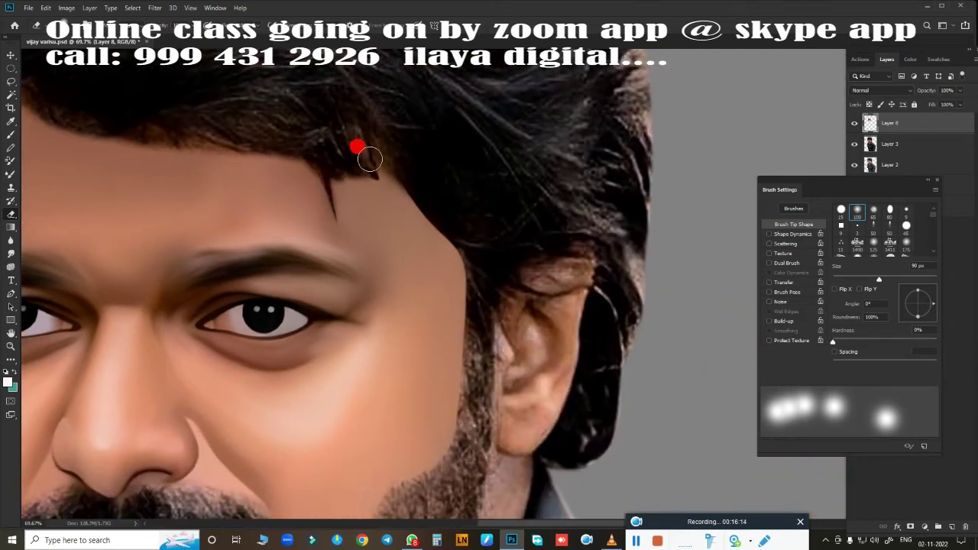
mouse_move(384, 159)
left_mouse_down()
mouse_move(448, 214)
mouse_move(482, 282)
mouse_move(410, 184)
mouse_move(464, 268)
mouse_move(450, 428)
mouse_move(471, 415)
mouse_move(581, 150)
mouse_move(512, 229)
mouse_move(528, 230)
mouse_move(482, 267)
mouse_move(430, 390)
left_mouse_up()
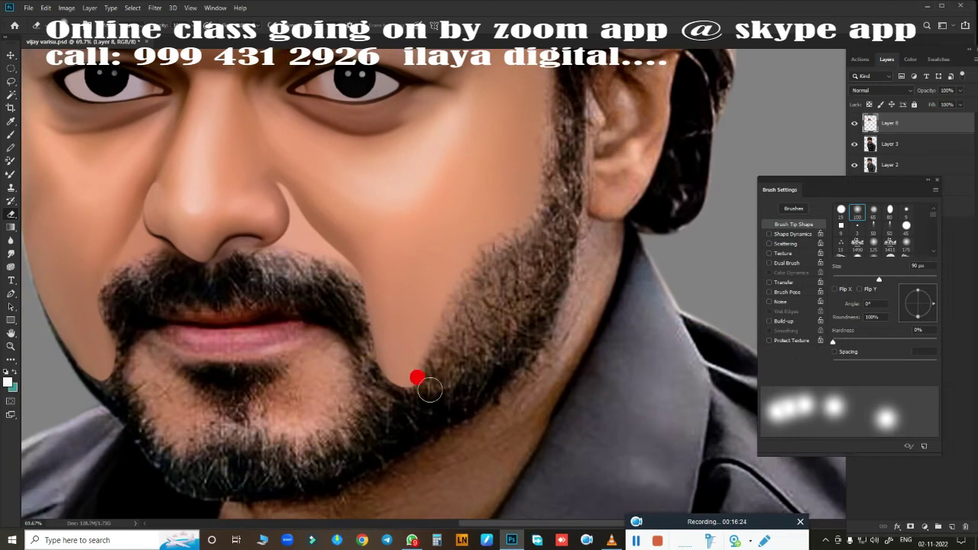
mouse_move(346, 306)
left_mouse_down()
mouse_move(385, 391)
mouse_move(432, 373)
mouse_move(398, 395)
left_mouse_up()
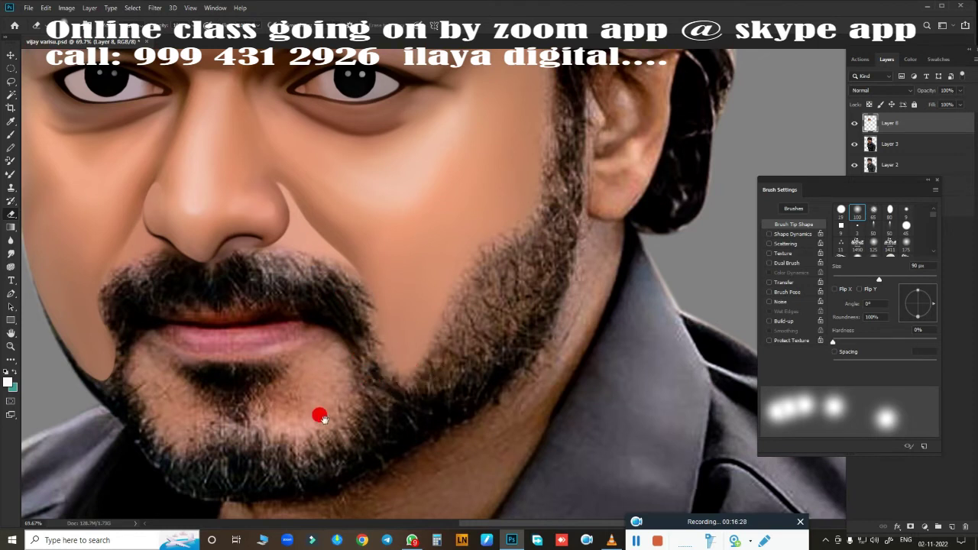
left_click_drag(319, 416, 607, 399)
mouse_move(399, 293)
left_mouse_down()
mouse_move(400, 372)
mouse_move(360, 367)
mouse_move(310, 269)
mouse_move(331, 322)
left_mouse_up()
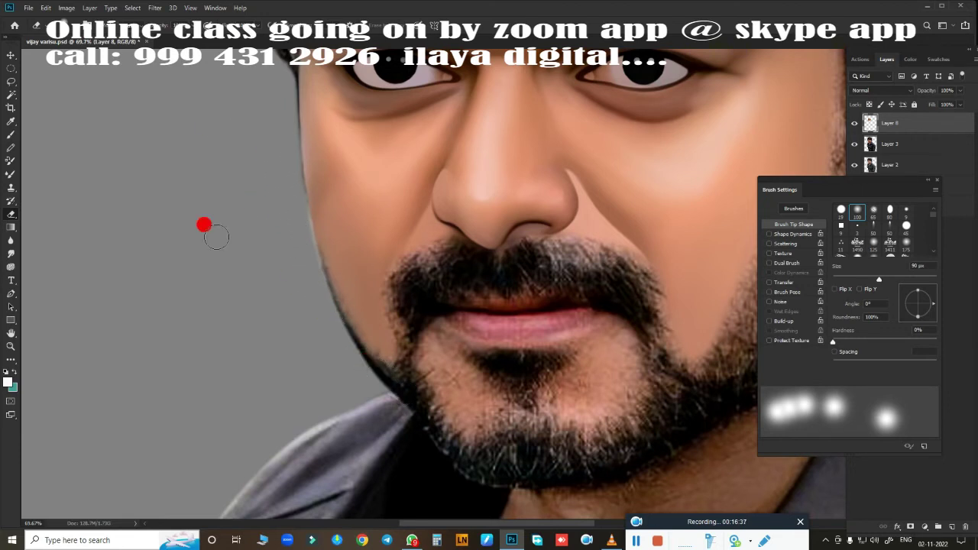
Center the neck and collar, then start a pen path at the jaw curving down the neck
scroll(552, 341, "down", 5)
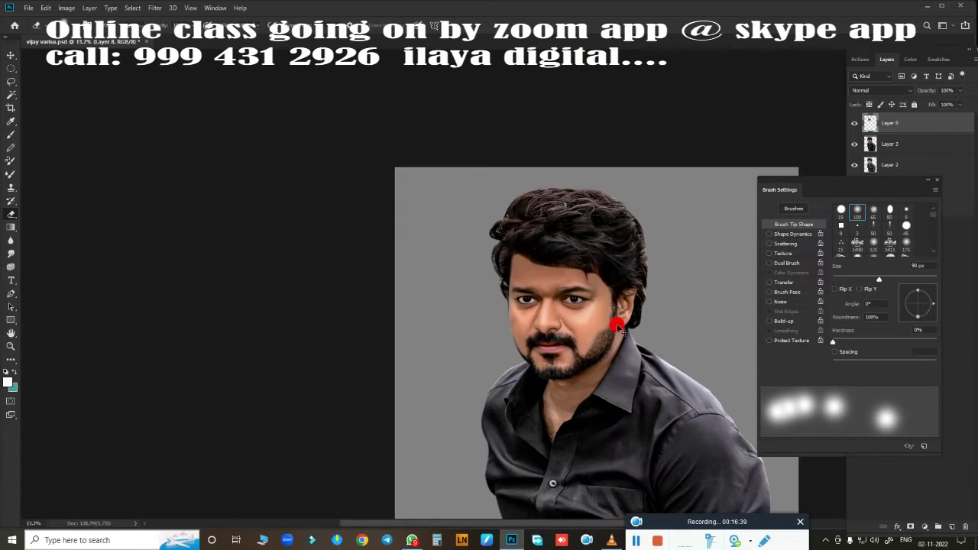
scroll(581, 359, "up", 5)
mouse_move(622, 372)
left_mouse_down()
mouse_move(498, 258)
mouse_move(493, 272)
left_mouse_up()
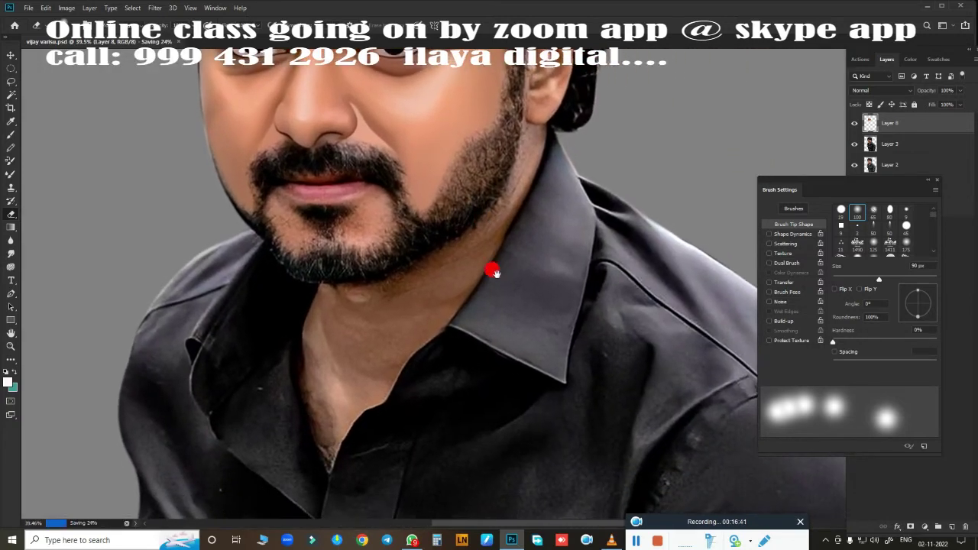
scroll(463, 324, "up", 3)
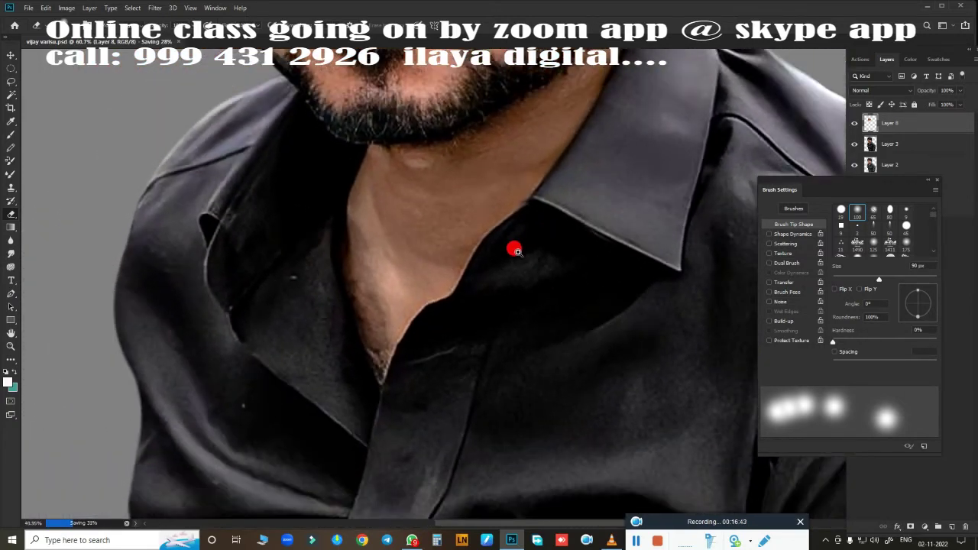
scroll(516, 250, "down", 1)
left_click_drag(476, 321, 494, 283)
left_click_drag(522, 201, 502, 306)
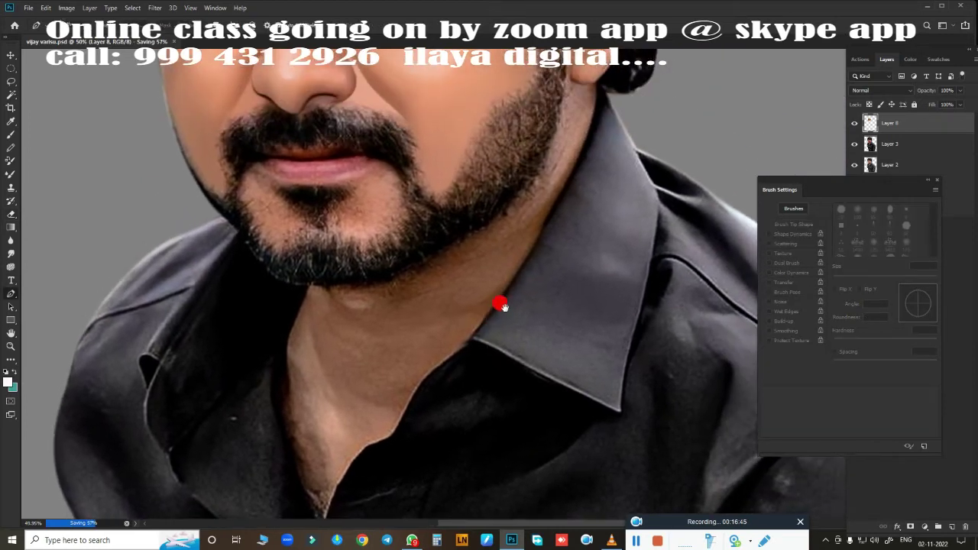
left_click(596, 83)
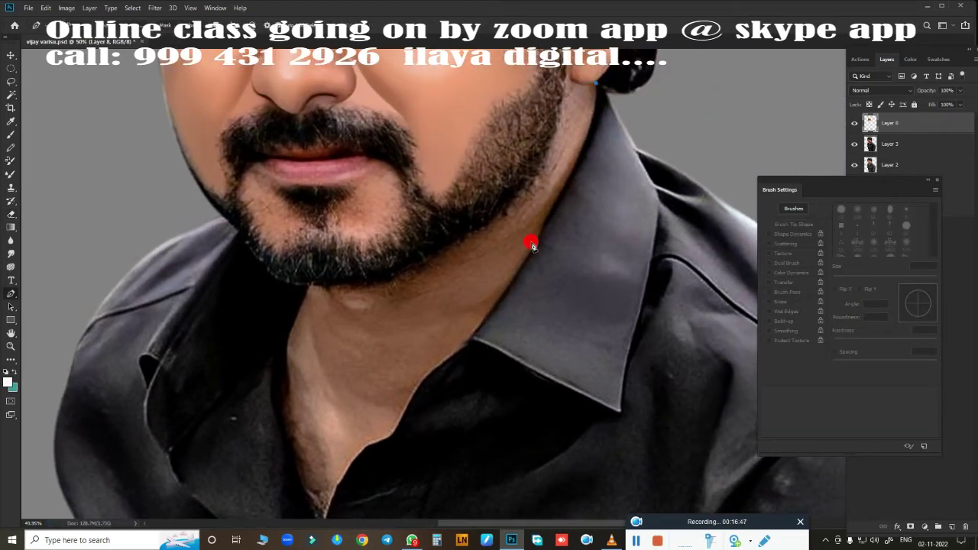
left_click_drag(519, 267, 489, 310)
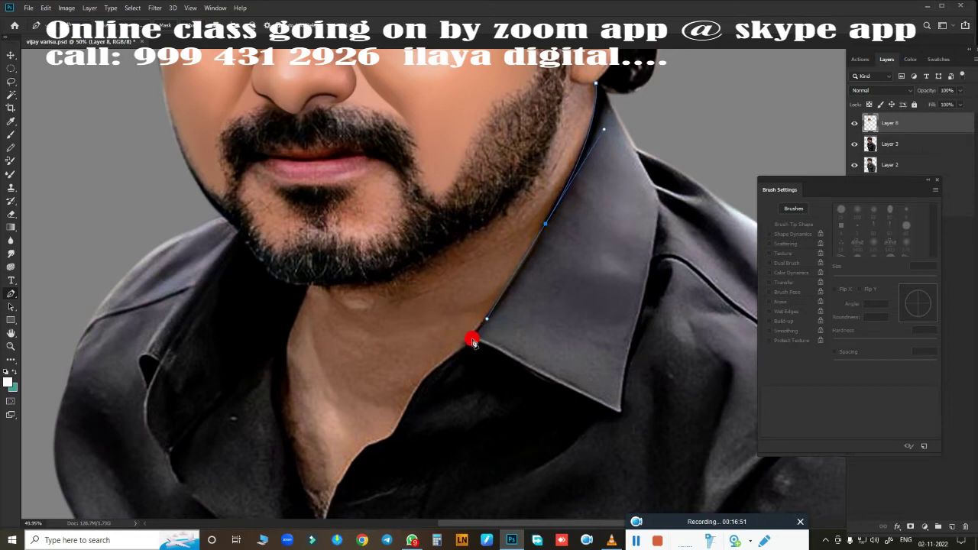
Remove misplaced path points and add smooth anchors along the neck's left edge by the collar
left_click_drag(472, 340, 535, 235)
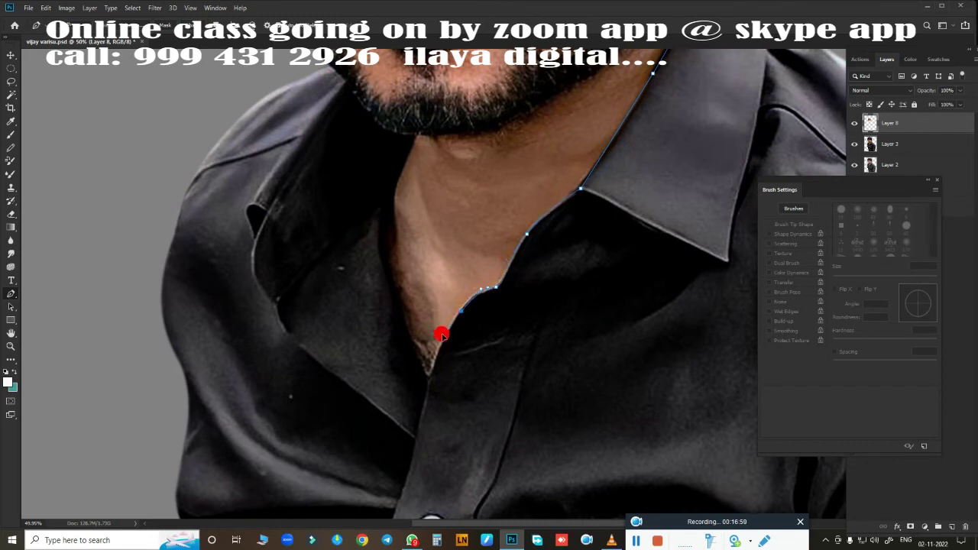
scroll(476, 321, "up", 3)
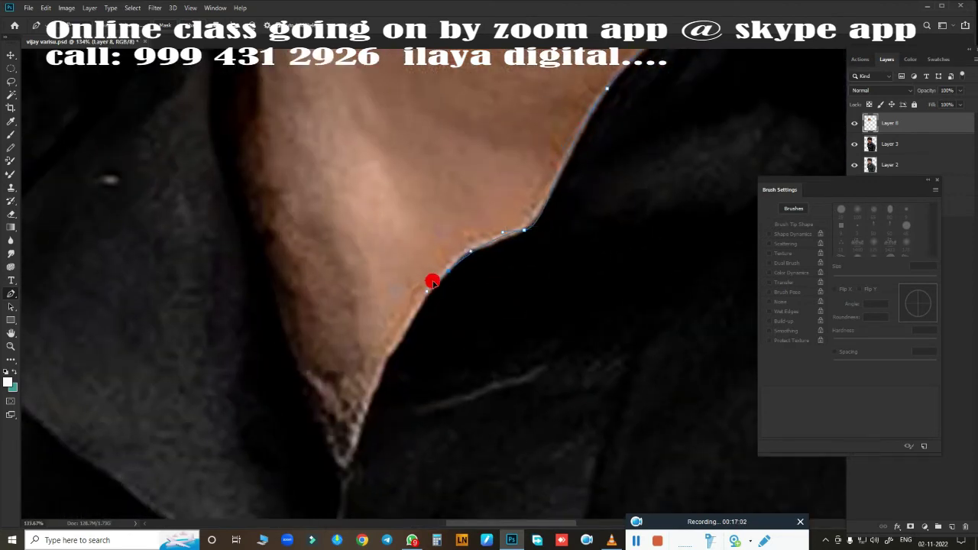
key("ctrl+z")
key("ctrl+z")
left_click(346, 469)
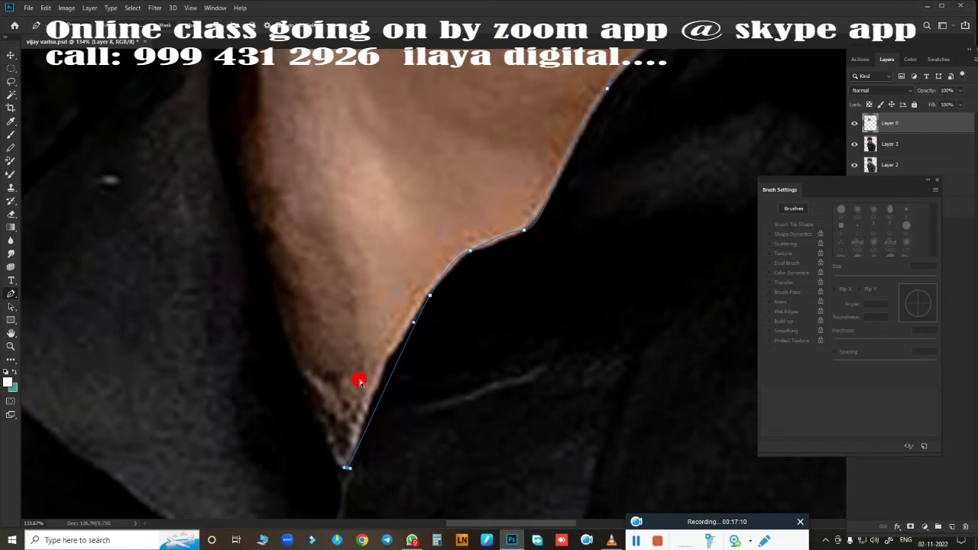
key("ctrl+z")
scroll(447, 380, "up", 2)
scroll(523, 260, "up", 1)
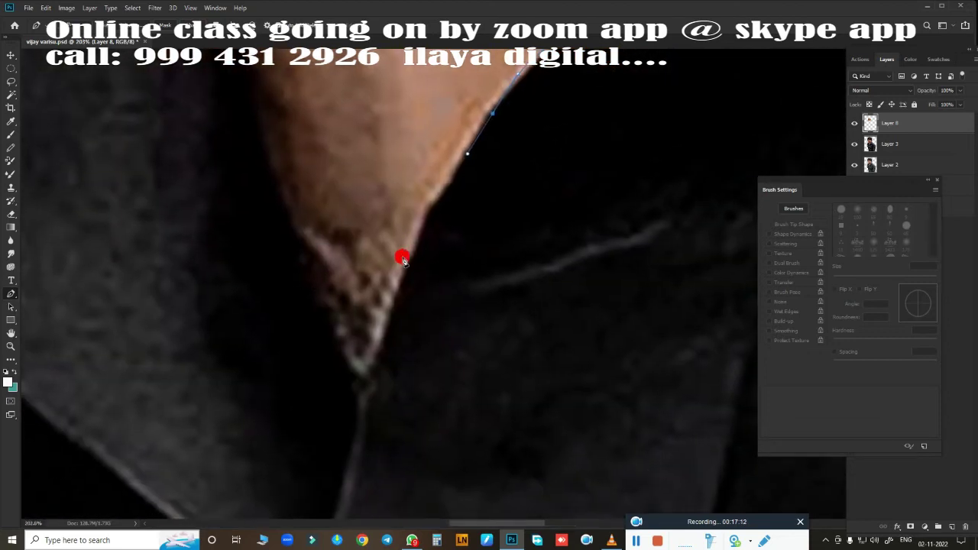
left_click_drag(405, 256, 393, 302)
mouse_move(304, 270)
left_mouse_down()
mouse_move(261, 154)
mouse_move(393, 365)
left_mouse_up()
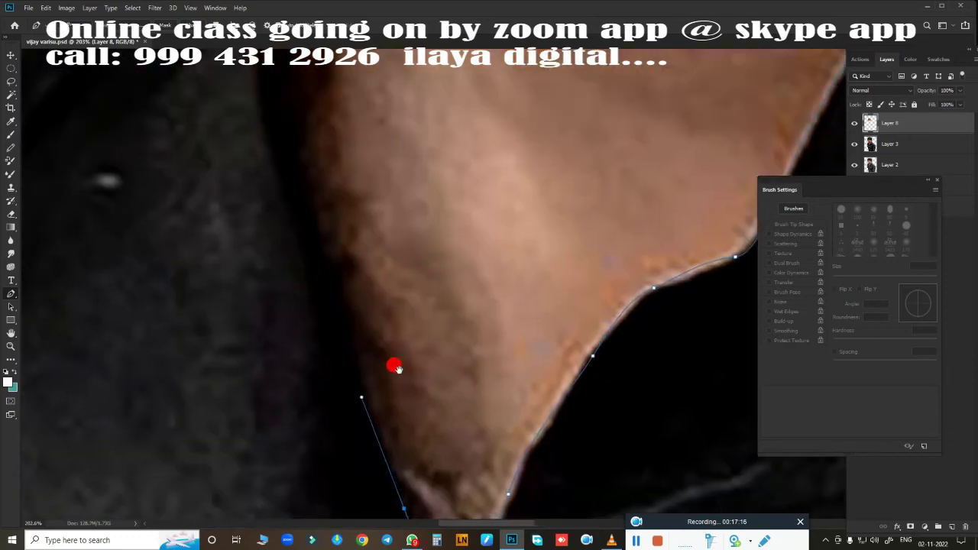
left_click_drag(321, 252, 289, 164)
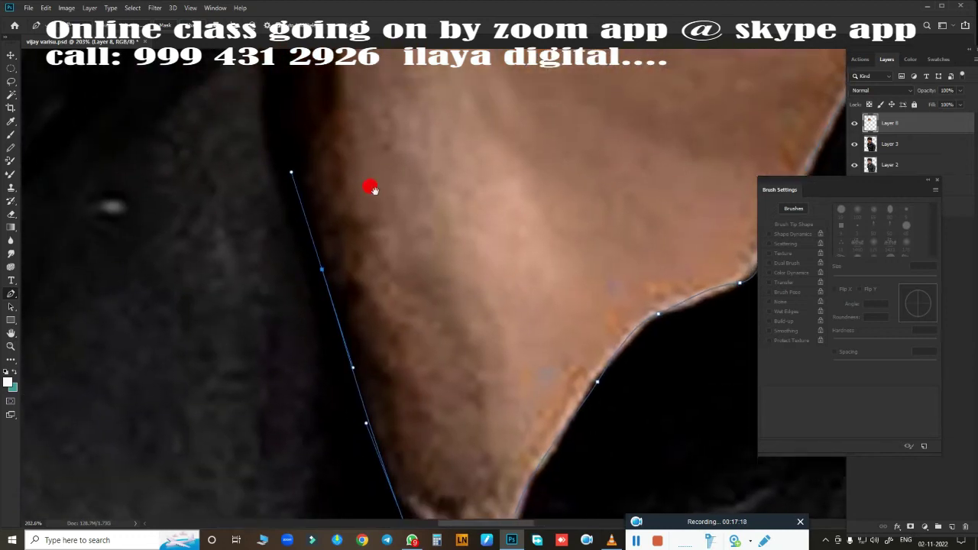
scroll(371, 188, "down", 3)
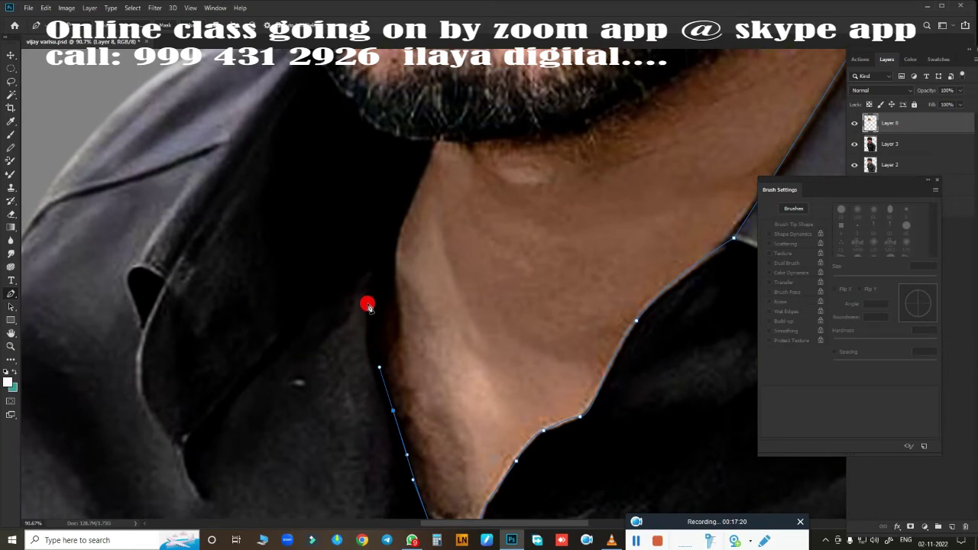
Extend the path with curved anchors along the beard's lower edge and up the jaw
mouse_move(370, 301)
left_mouse_down()
mouse_move(379, 250)
mouse_move(412, 203)
left_mouse_up()
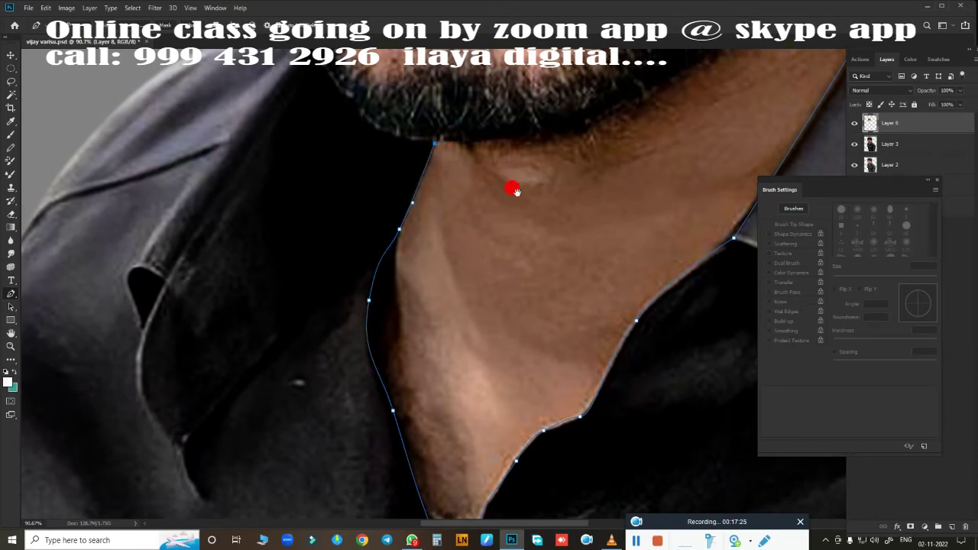
left_click_drag(509, 191, 327, 380)
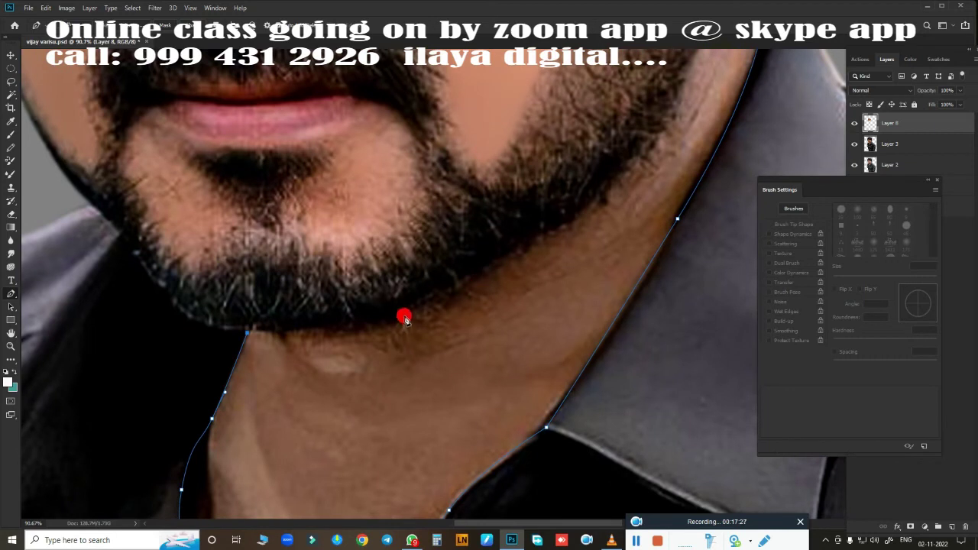
left_click_drag(407, 315, 438, 301)
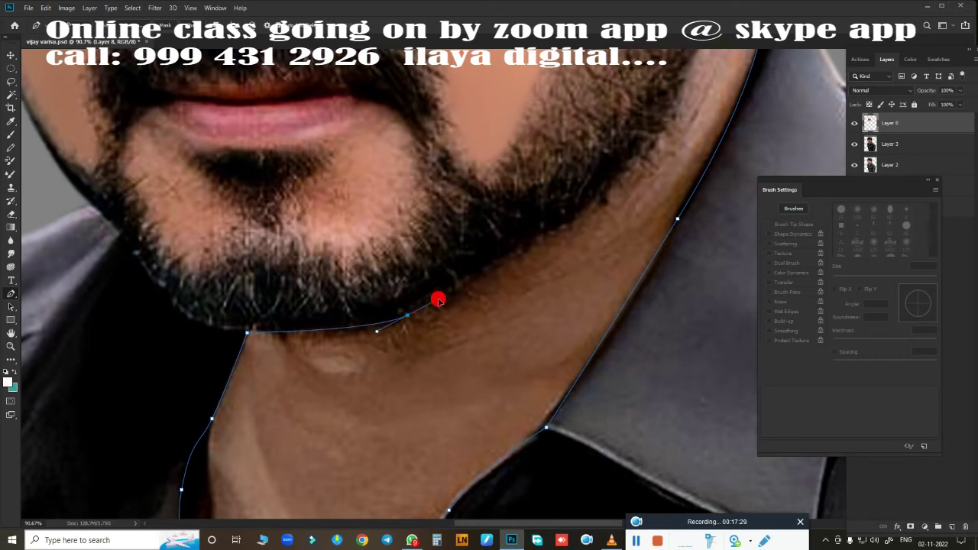
left_click_drag(515, 250, 546, 234)
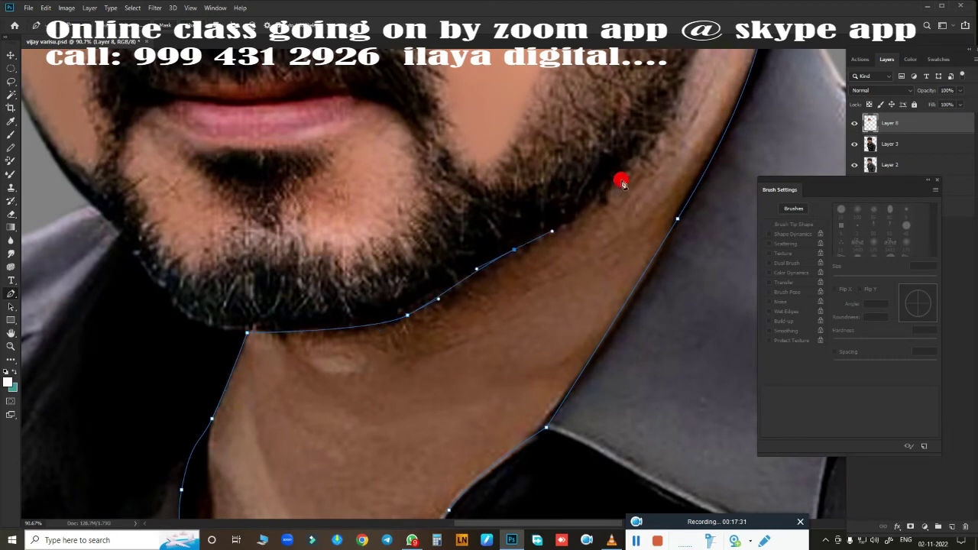
mouse_move(646, 154)
left_mouse_down()
mouse_move(654, 132)
mouse_move(618, 212)
mouse_move(535, 293)
left_mouse_up()
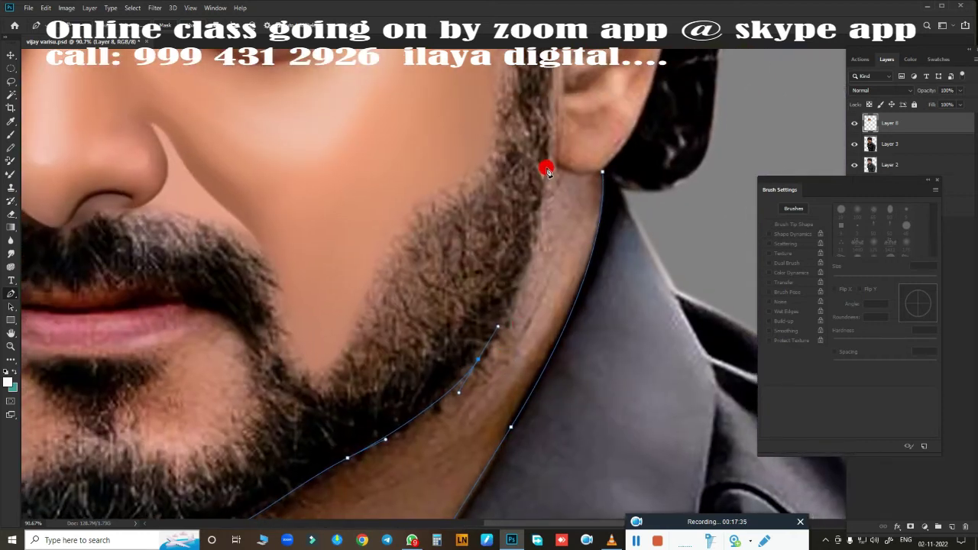
left_click_drag(547, 171, 548, 96)
Curve the path along the front of the ear and over its top
left_click_drag(552, 164, 513, 299)
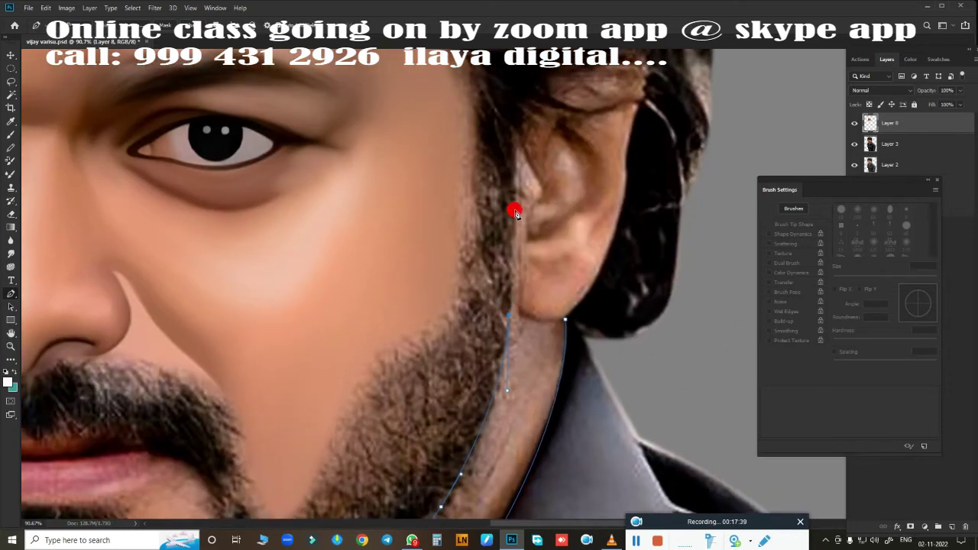
left_click_drag(535, 128, 512, 219)
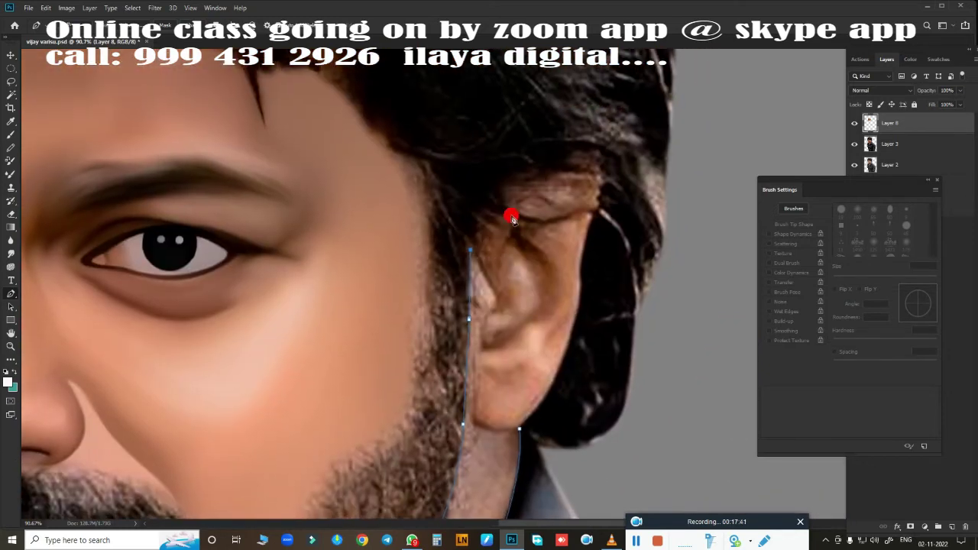
left_click_drag(532, 175, 573, 163)
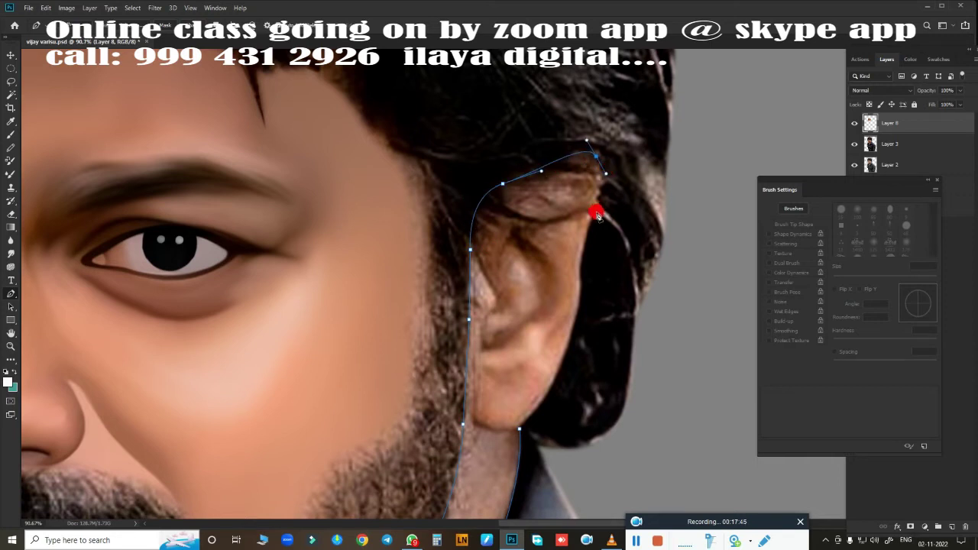
left_click_drag(595, 214, 589, 237)
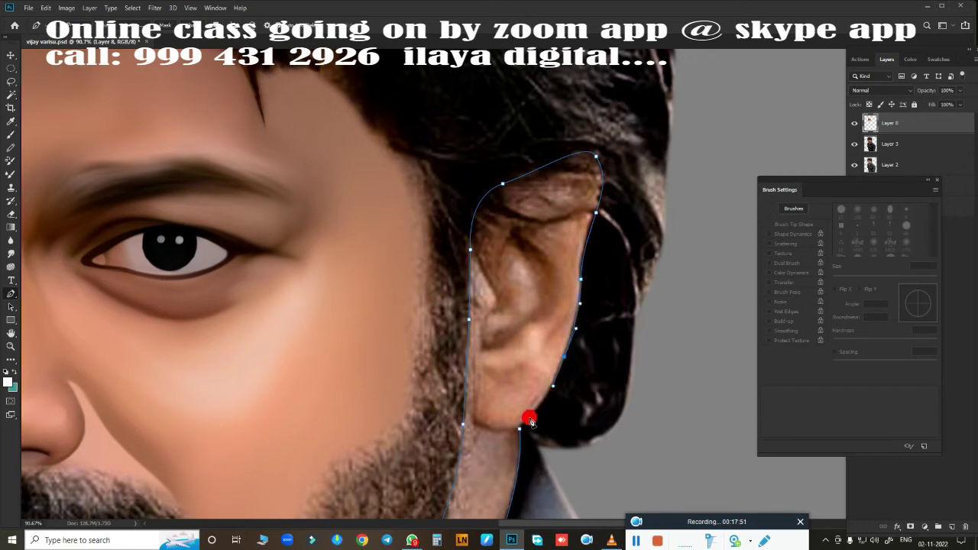
Load the traced path as a selection and feather it by 2 pixels
key("ctrl+Return")
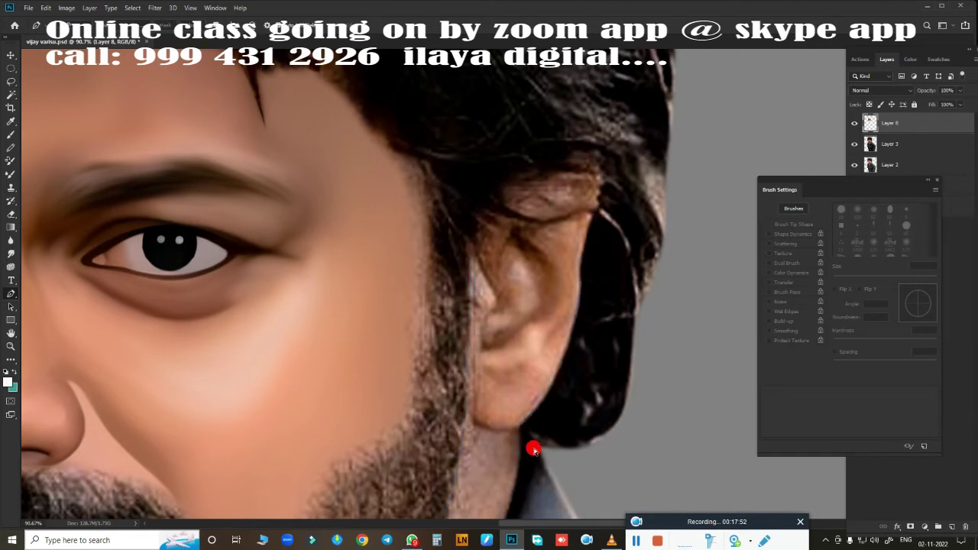
key("shift+F6")
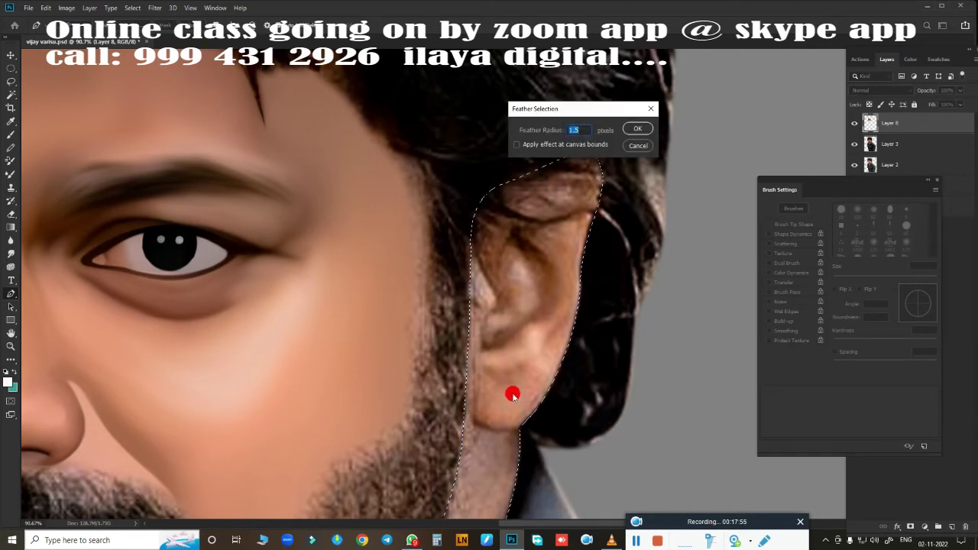
key("Return")
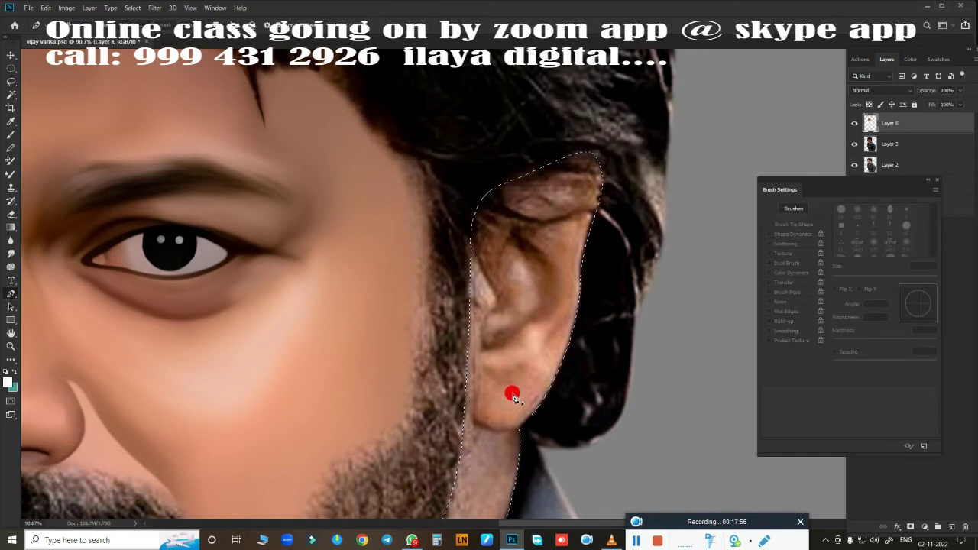
scroll(510, 229, "down", 5)
scroll(520, 191, "down", 1)
scroll(479, 299, "up", 2)
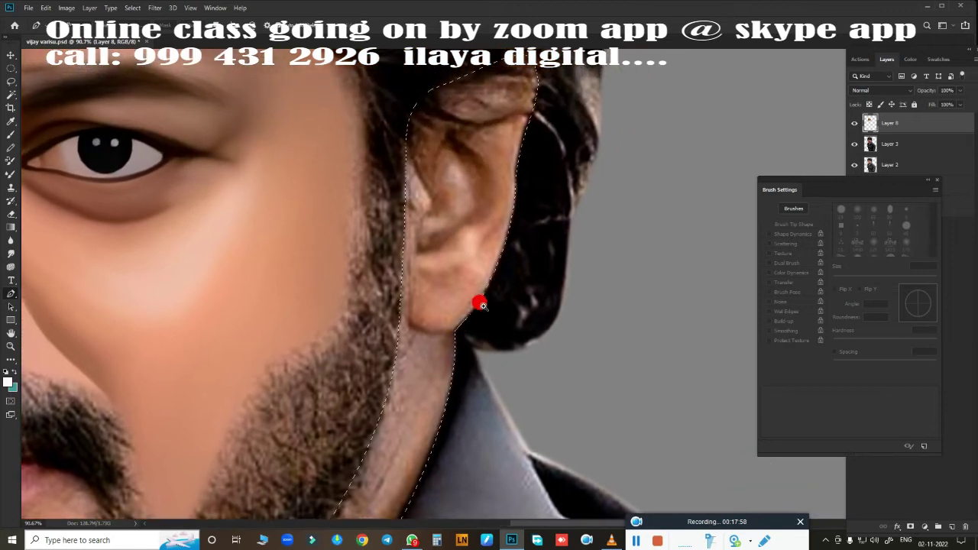
scroll(510, 279, "up", 2)
left_click_drag(513, 281, 510, 315)
With the Mixer Brush at 50–60 px, smooth the earlobe skin inside the selection
key("b")
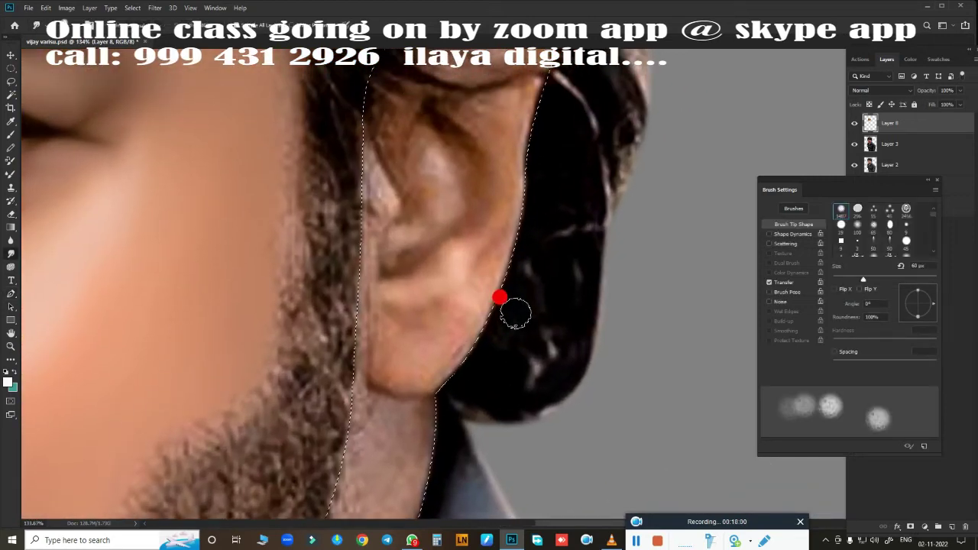
key("bracketleft")
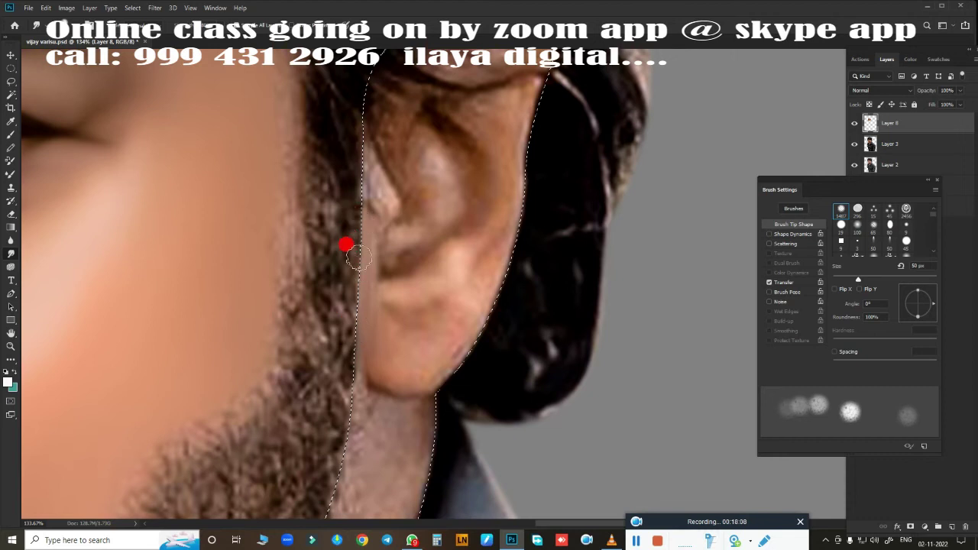
key("bracketleft")
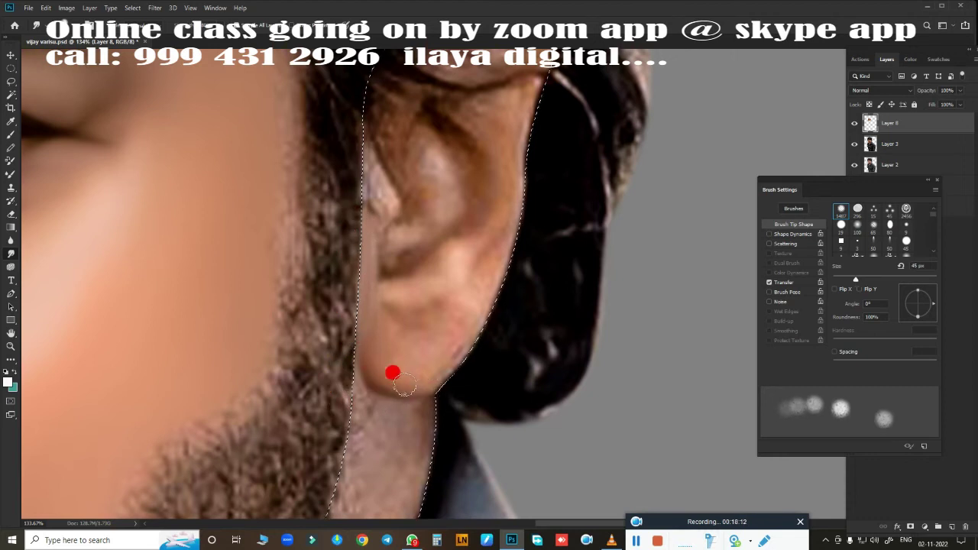
key("bracketright")
key("bracketright")
key("bracketright")
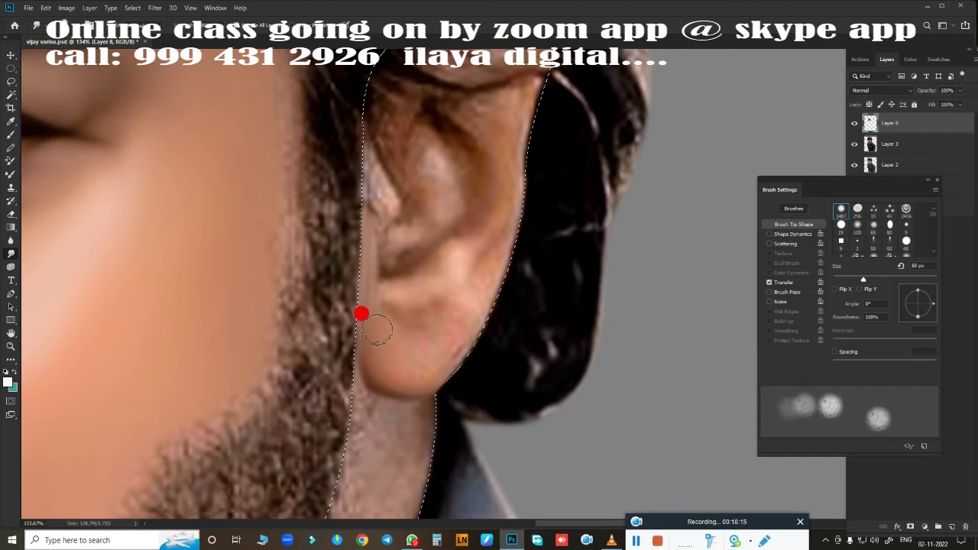
mouse_move(372, 327)
left_mouse_down()
mouse_move(417, 326)
mouse_move(404, 351)
mouse_move(445, 325)
mouse_move(405, 370)
left_mouse_up()
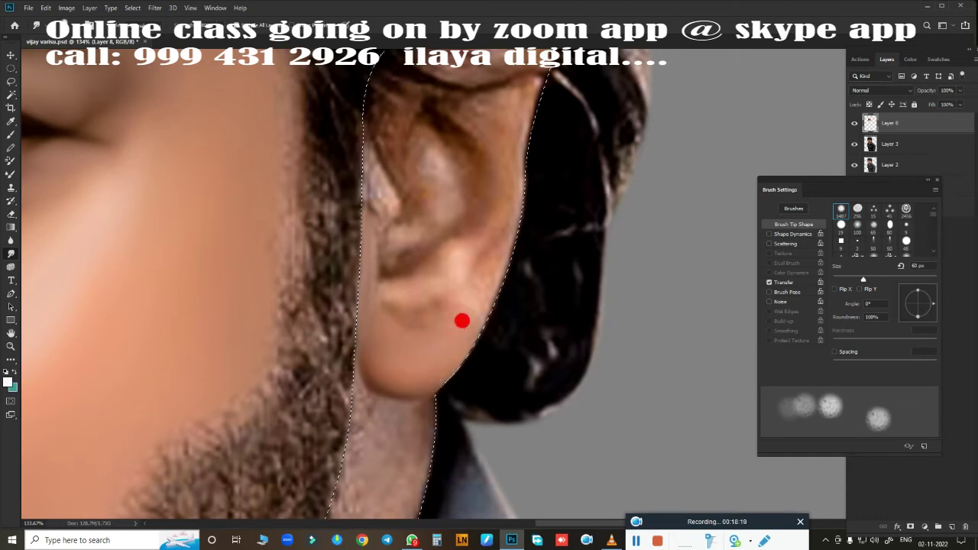
key("bracketleft")
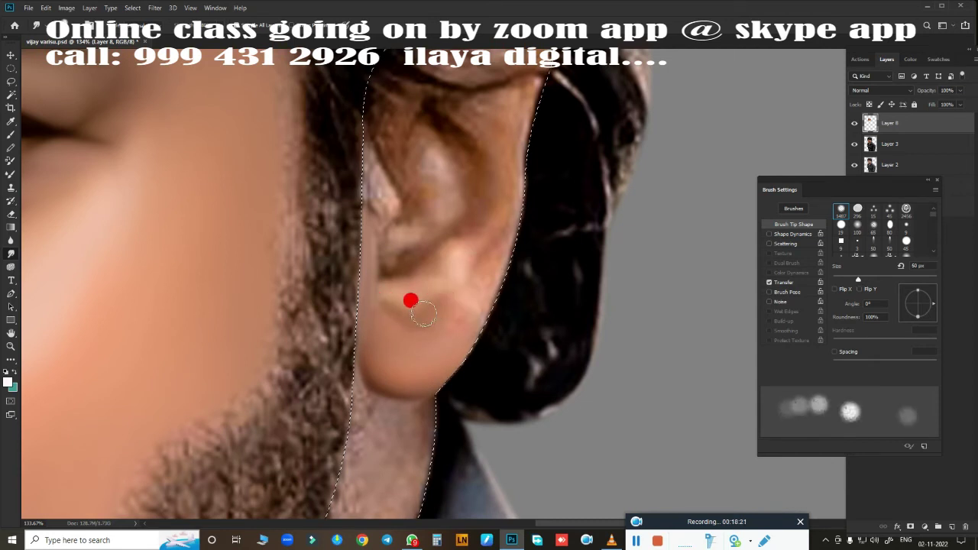
left_click_drag(424, 313, 414, 318)
key("bracketright")
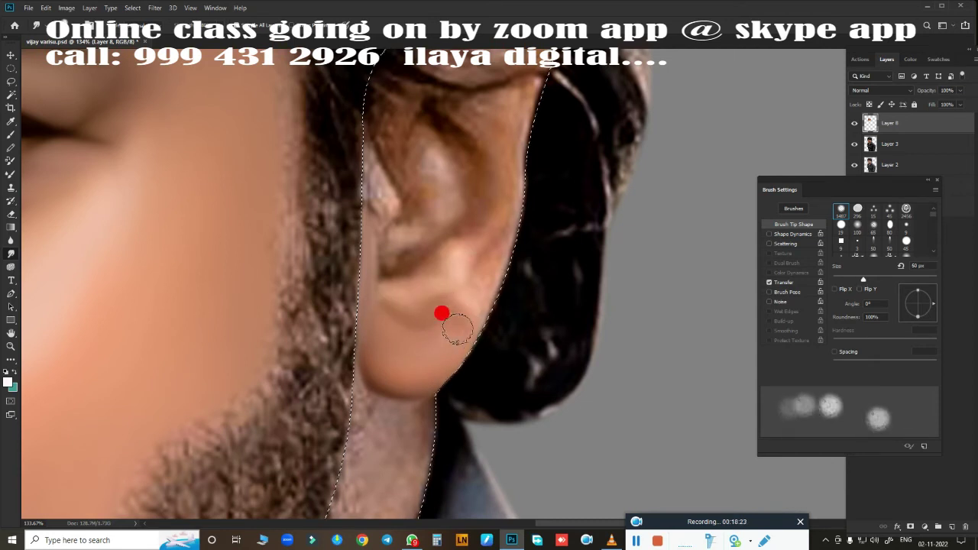
mouse_move(493, 353)
left_mouse_down()
mouse_move(504, 269)
mouse_move(462, 314)
mouse_move(484, 328)
mouse_move(526, 137)
mouse_move(549, 104)
mouse_move(534, 95)
mouse_move(540, 103)
mouse_move(523, 167)
mouse_move(532, 151)
mouse_move(438, 159)
mouse_move(435, 192)
mouse_move(422, 147)
mouse_move(441, 181)
mouse_move(470, 136)
mouse_move(452, 151)
mouse_move(439, 120)
mouse_move(466, 132)
mouse_move(465, 100)
mouse_move(558, 88)
mouse_move(491, 128)
mouse_move(503, 151)
mouse_move(516, 105)
mouse_move(523, 194)
mouse_move(456, 152)
mouse_move(486, 210)
mouse_move(449, 237)
mouse_move(447, 262)
mouse_move(400, 282)
mouse_move(408, 288)
mouse_move(456, 247)
mouse_move(384, 203)
mouse_move(365, 168)
mouse_move(389, 206)
mouse_move(397, 157)
mouse_move(375, 97)
mouse_move(404, 212)
mouse_move(405, 264)
mouse_move(382, 289)
mouse_move(372, 267)
mouse_move(406, 291)
mouse_move(394, 293)
mouse_move(385, 285)
mouse_move(452, 270)
mouse_move(404, 303)
mouse_move(435, 291)
mouse_move(413, 306)
mouse_move(480, 296)
mouse_move(409, 387)
mouse_move(430, 278)
mouse_move(367, 290)
mouse_move(371, 278)
mouse_move(386, 290)
mouse_move(372, 280)
left_mouse_up()
Smooth the inner ear, upper rim and ear tip with a 60–80 px brush, blending away the crease
key("[")
key("]")
key("bracketleft")
key("bracketleft")
key("bracketright")
key("bracketright")
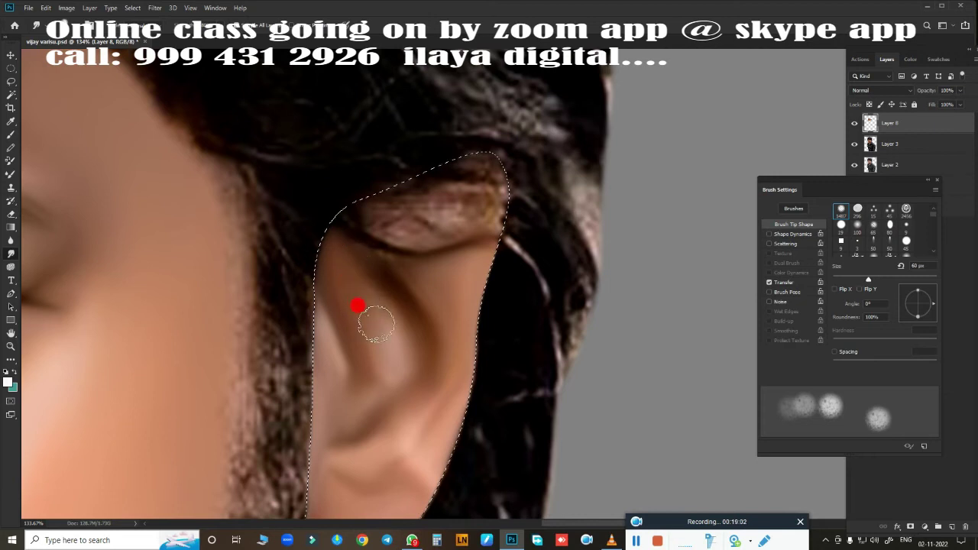
key("bracketright")
mouse_move(376, 321)
left_mouse_down()
mouse_move(341, 237)
mouse_move(362, 207)
mouse_move(399, 219)
mouse_move(393, 196)
mouse_move(409, 184)
mouse_move(515, 153)
mouse_move(468, 214)
mouse_move(486, 208)
left_mouse_up()
key("bracketright")
key("bracketleft")
mouse_move(468, 163)
left_mouse_down()
mouse_move(466, 244)
mouse_move(482, 173)
mouse_move(345, 222)
mouse_move(382, 186)
left_mouse_up()
key("bracketleft")
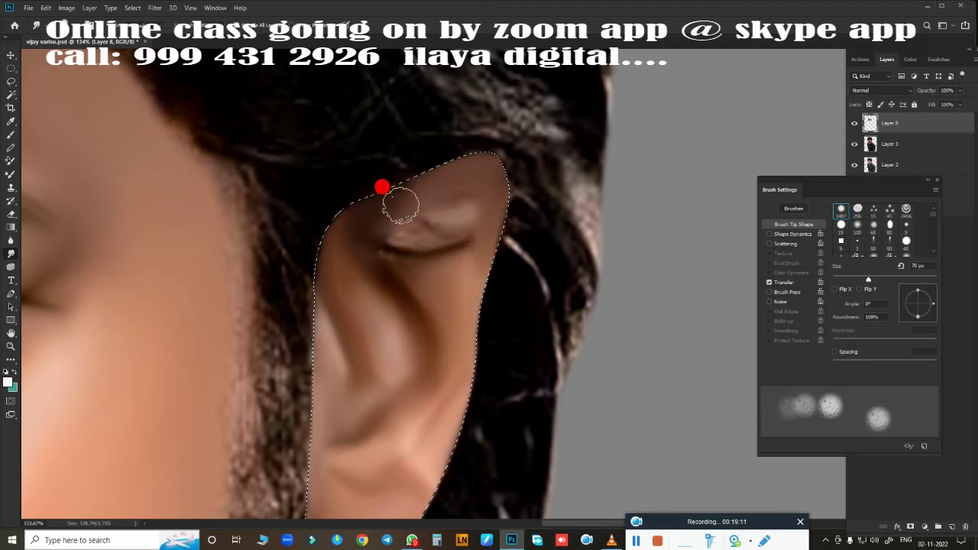
mouse_move(373, 240)
left_mouse_down()
mouse_move(380, 229)
mouse_move(439, 221)
mouse_move(384, 232)
mouse_move(460, 197)
mouse_move(463, 258)
mouse_move(468, 207)
mouse_move(482, 266)
mouse_move(443, 212)
mouse_move(400, 256)
mouse_move(435, 267)
mouse_move(411, 262)
mouse_move(398, 232)
mouse_move(410, 197)
mouse_move(360, 207)
mouse_move(395, 286)
mouse_move(371, 253)
mouse_move(385, 258)
mouse_move(474, 161)
mouse_move(424, 256)
mouse_move(404, 265)
mouse_move(417, 324)
mouse_move(393, 429)
mouse_move(435, 408)
mouse_move(365, 277)
mouse_move(450, 332)
left_mouse_up()
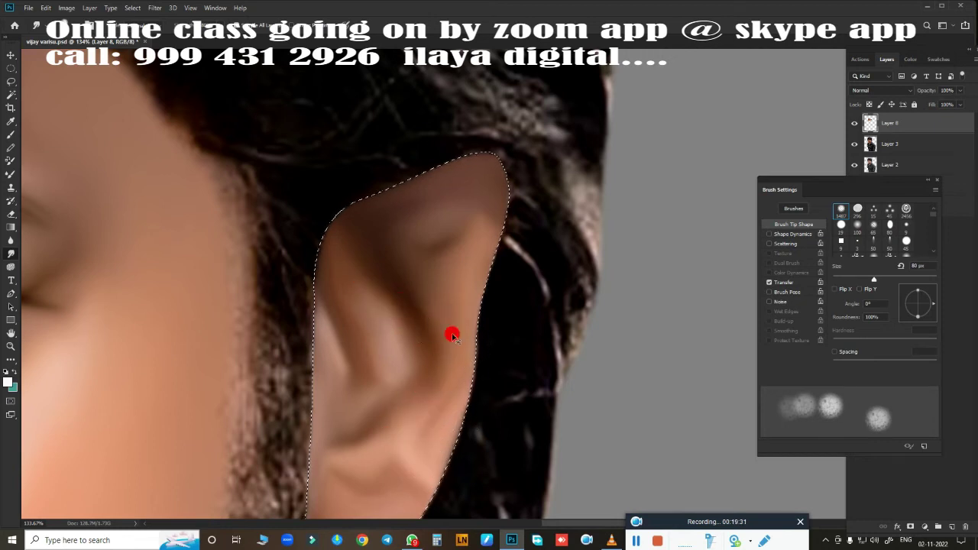
scroll(450, 332, "down", 5)
mouse_move(468, 293)
left_mouse_down()
mouse_move(563, 146)
mouse_move(535, 229)
mouse_move(535, 185)
mouse_move(512, 220)
mouse_move(484, 201)
mouse_move(497, 149)
left_mouse_up()
Smooth the neck and jawline skin along the beard edge with a brush of about 175 px
key("bracketright")
key("bracketright")
key("bracketright")
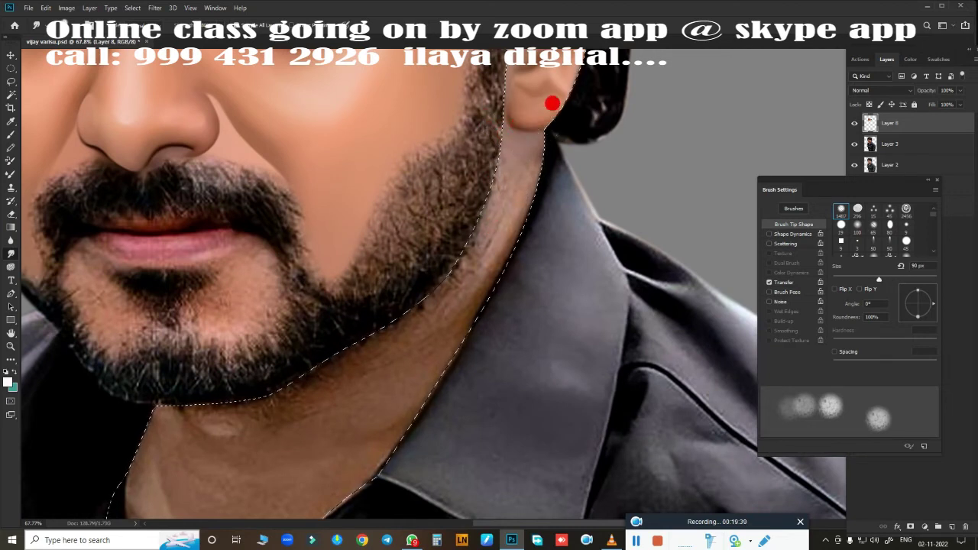
mouse_move(479, 119)
left_mouse_down()
mouse_move(513, 135)
mouse_move(513, 173)
mouse_move(448, 262)
mouse_move(467, 159)
mouse_move(448, 247)
mouse_move(497, 267)
mouse_move(525, 175)
mouse_move(445, 359)
left_mouse_up()
key("bracketright")
key("bracketright")
key("bracketright")
mouse_move(452, 271)
left_mouse_down()
mouse_move(441, 305)
mouse_move(513, 151)
mouse_move(377, 372)
mouse_move(362, 376)
mouse_move(436, 148)
left_mouse_up()
key("bracketleft")
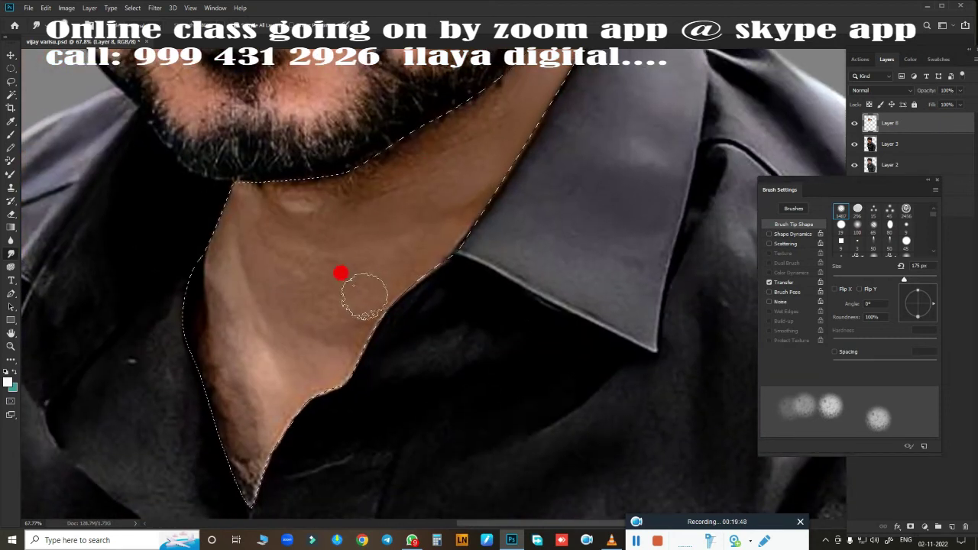
Using a 200–250 px brush, smooth the lower neck down to the collar, the jawline and collar edge
mouse_move(345, 269)
left_mouse_down()
mouse_move(217, 306)
mouse_move(204, 268)
mouse_move(203, 168)
mouse_move(218, 348)
mouse_move(192, 276)
mouse_move(191, 341)
mouse_move(182, 311)
left_mouse_up()
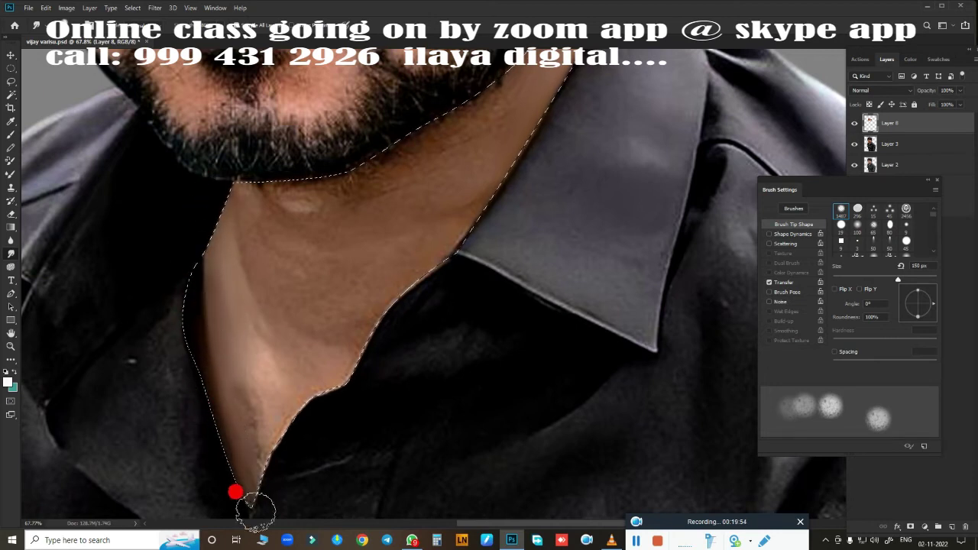
key("bracketright")
key("bracketright")
key("bracketright")
mouse_move(260, 470)
left_mouse_down()
mouse_move(262, 344)
mouse_move(264, 417)
left_mouse_up()
mouse_move(238, 477)
left_mouse_down()
mouse_move(231, 430)
mouse_move(293, 347)
left_mouse_up()
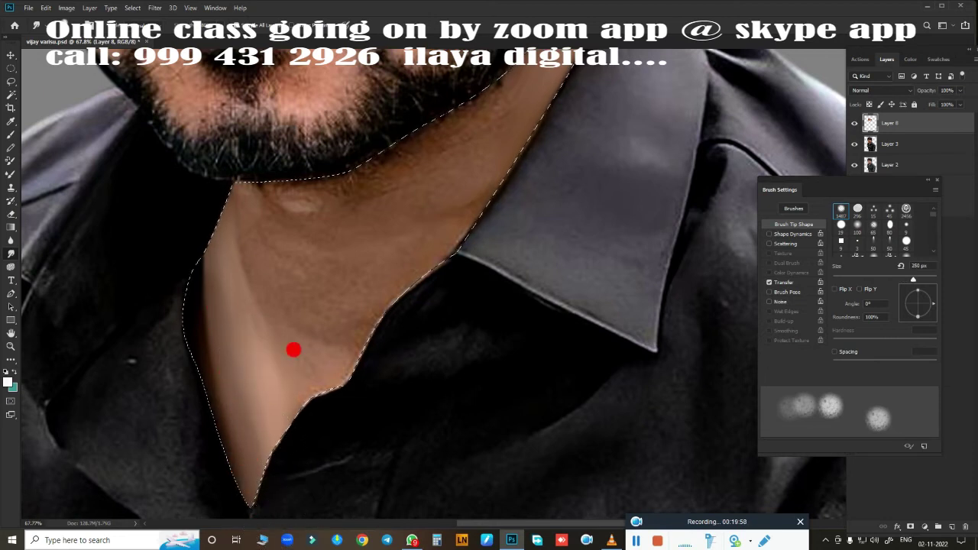
key("bracketleft")
mouse_move(237, 243)
left_mouse_down()
mouse_move(228, 198)
mouse_move(257, 299)
mouse_move(284, 300)
mouse_move(277, 339)
mouse_move(225, 278)
mouse_move(255, 388)
mouse_move(297, 362)
left_mouse_up()
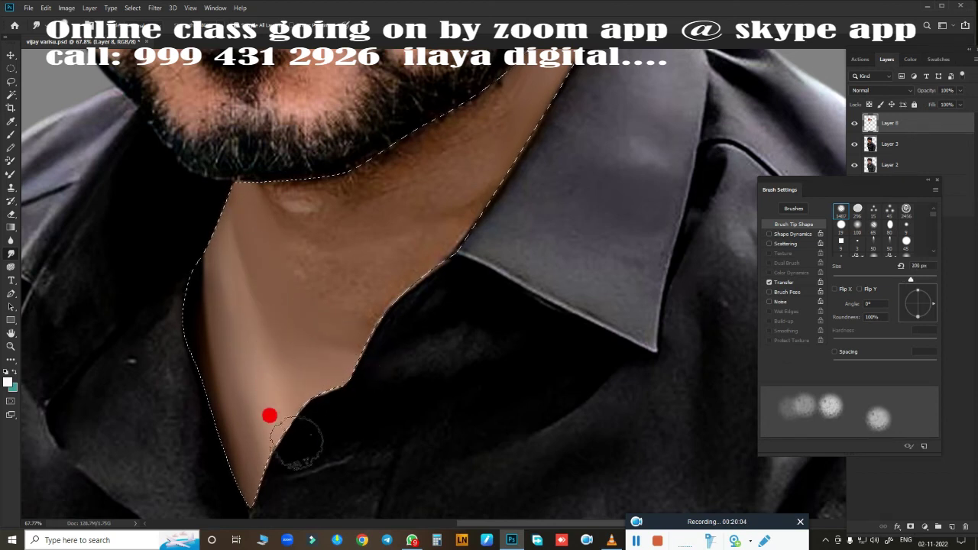
left_click_drag(269, 416, 240, 439)
mouse_move(286, 196)
left_mouse_down()
mouse_move(283, 182)
mouse_move(238, 166)
mouse_move(263, 173)
mouse_move(385, 125)
mouse_move(415, 77)
mouse_move(480, 65)
mouse_move(391, 96)
mouse_move(283, 175)
mouse_move(236, 116)
mouse_move(331, 202)
mouse_move(418, 155)
mouse_move(482, 96)
left_mouse_up()
key("bracketright")
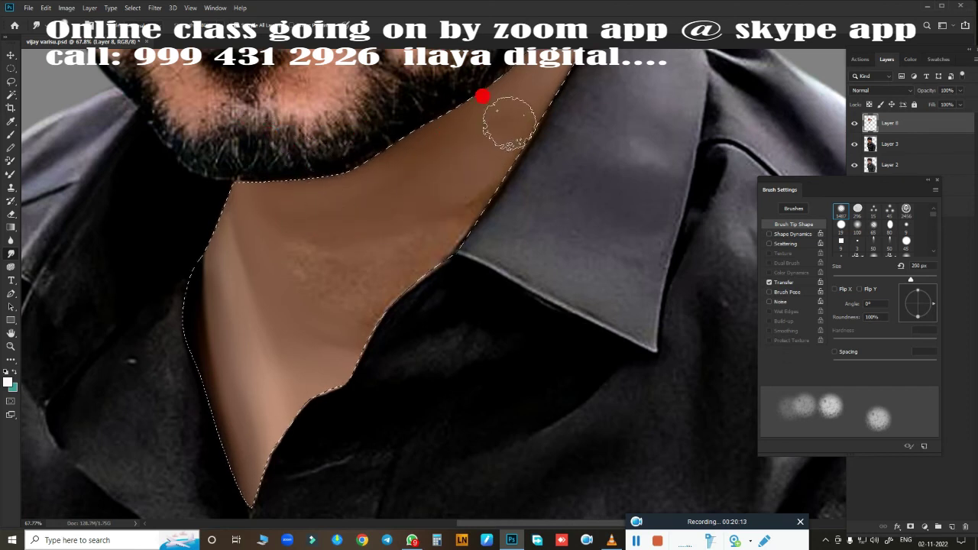
mouse_move(424, 266)
left_mouse_down()
mouse_move(483, 174)
mouse_move(354, 315)
mouse_move(329, 326)
mouse_move(258, 225)
mouse_move(357, 212)
mouse_move(375, 198)
mouse_move(359, 177)
mouse_move(207, 164)
mouse_move(242, 234)
mouse_move(295, 284)
mouse_move(356, 313)
mouse_move(297, 334)
mouse_move(179, 163)
mouse_move(210, 258)
mouse_move(211, 222)
mouse_move(253, 446)
mouse_move(328, 350)
mouse_move(461, 273)
mouse_move(448, 277)
left_mouse_up()
key("bracketright")
key("bracketleft")
With a 125 px Smudge brush, smooth the skin along the chest opening and neck edge
key("shift+F6")
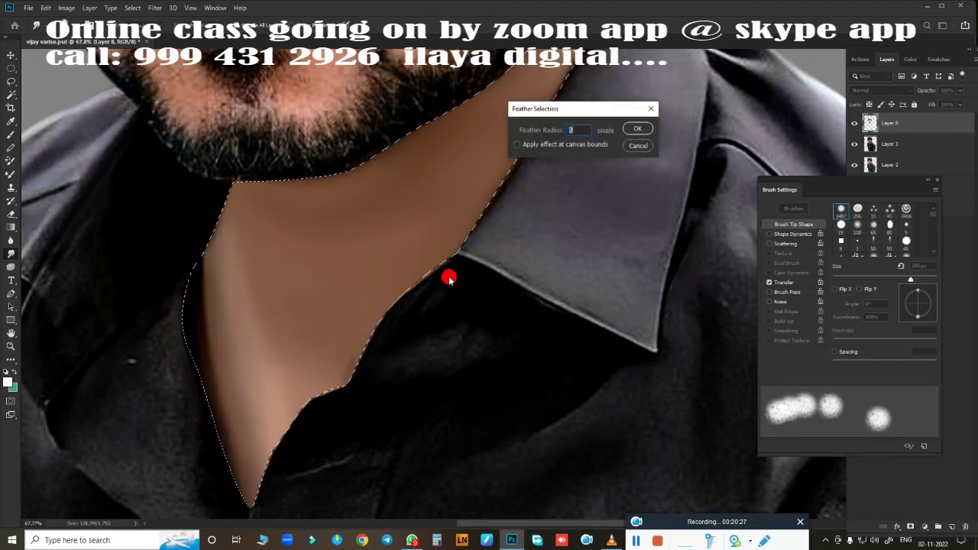
key("Escape")
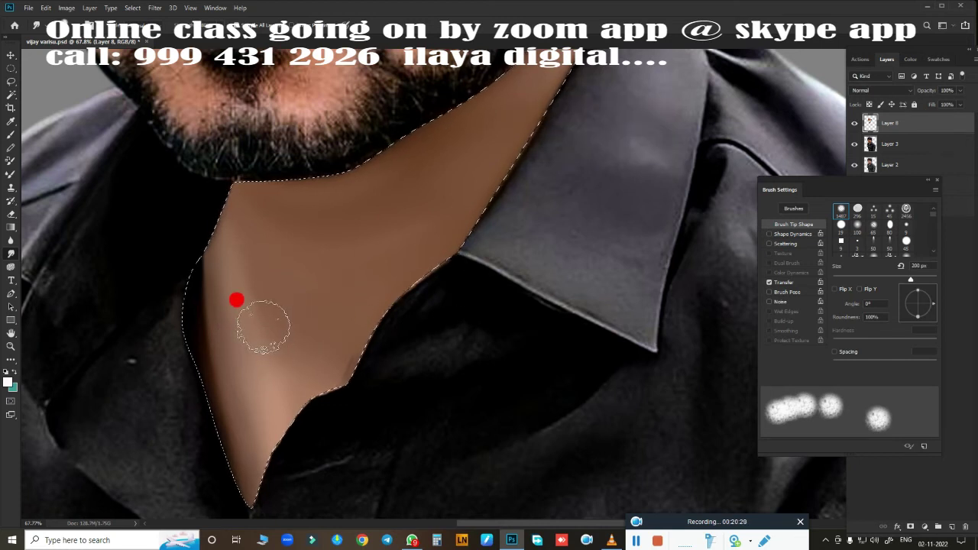
key("bracketleft")
key("bracketleft")
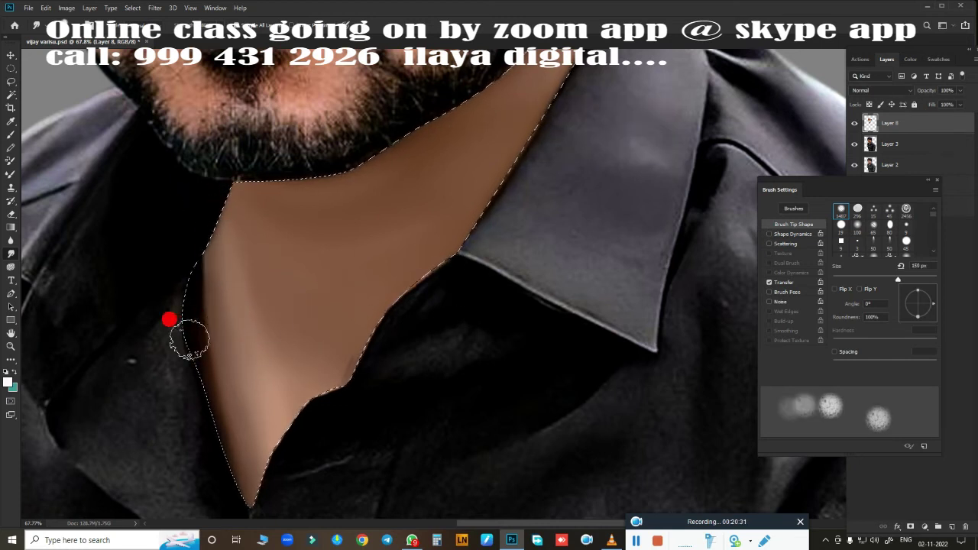
key("bracketleft")
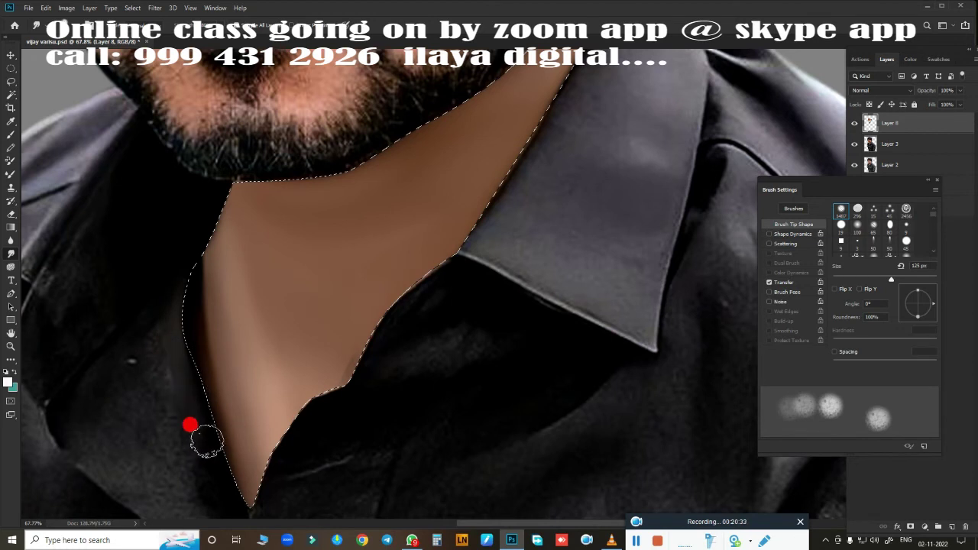
left_click_drag(343, 393, 375, 204)
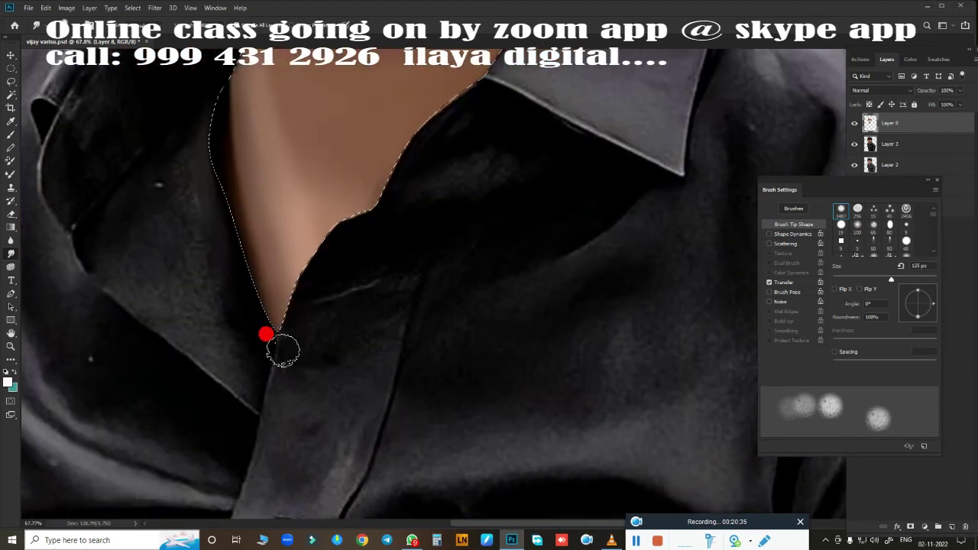
left_click_drag(283, 350, 355, 197)
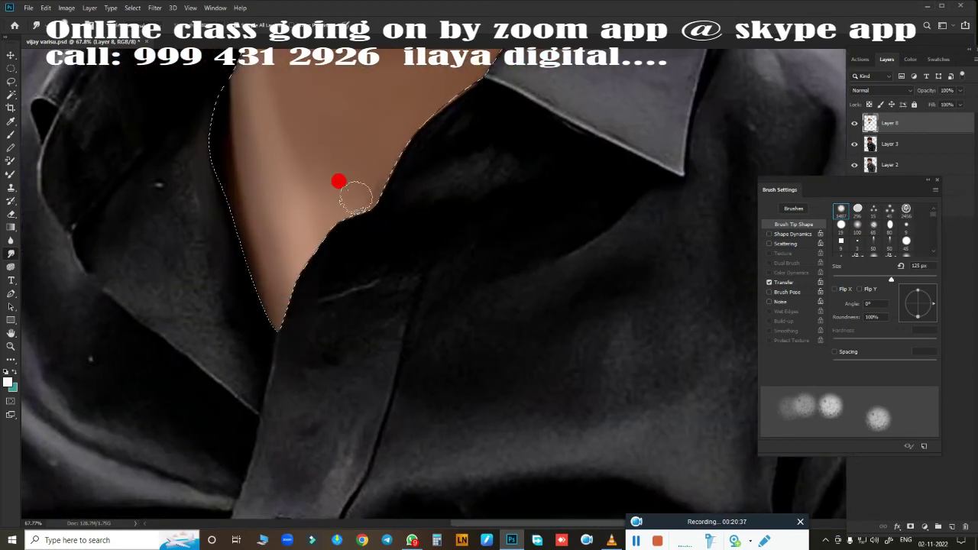
left_click_drag(375, 158, 350, 327)
mouse_move(277, 327)
left_mouse_down()
mouse_move(337, 231)
mouse_move(331, 290)
mouse_move(294, 377)
mouse_move(305, 365)
left_mouse_up()
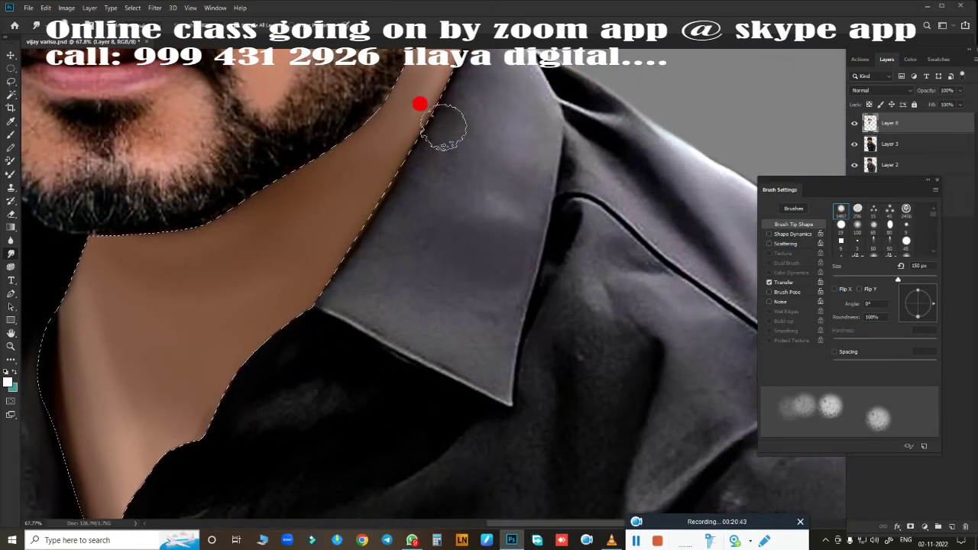
Smooth the skin beside the collar and the neck below the ear with 100–200 px brushes
key("bracketright")
key("bracketright")
mouse_move(380, 214)
left_mouse_down()
mouse_move(311, 290)
mouse_move(474, 386)
left_mouse_up()
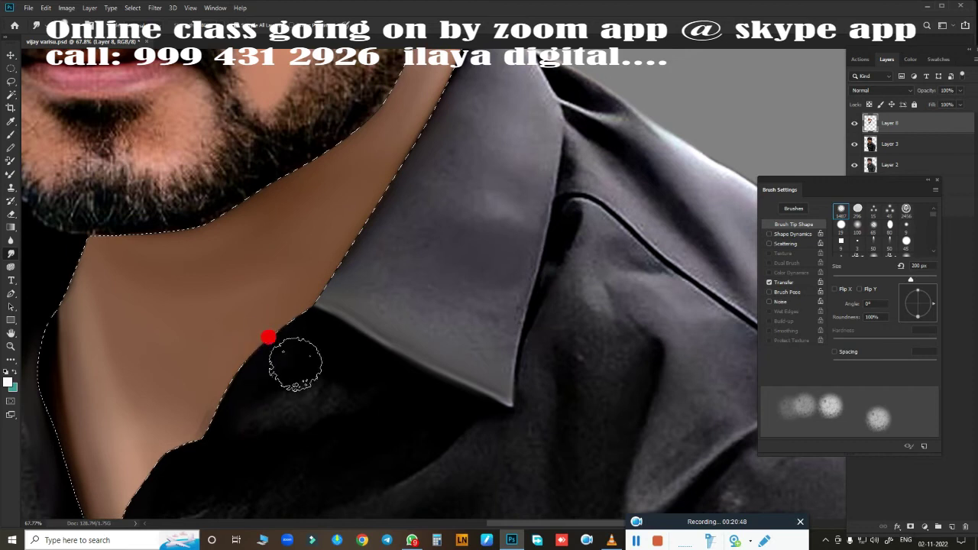
key("bracketright")
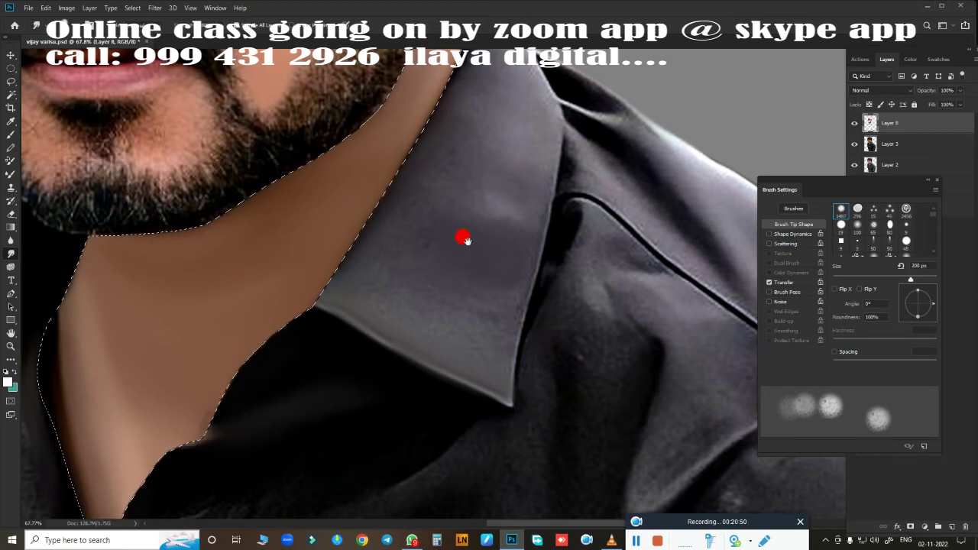
left_click_drag(463, 237, 393, 439)
key("bracketleft")
key("bracketleft")
key("bracketleft")
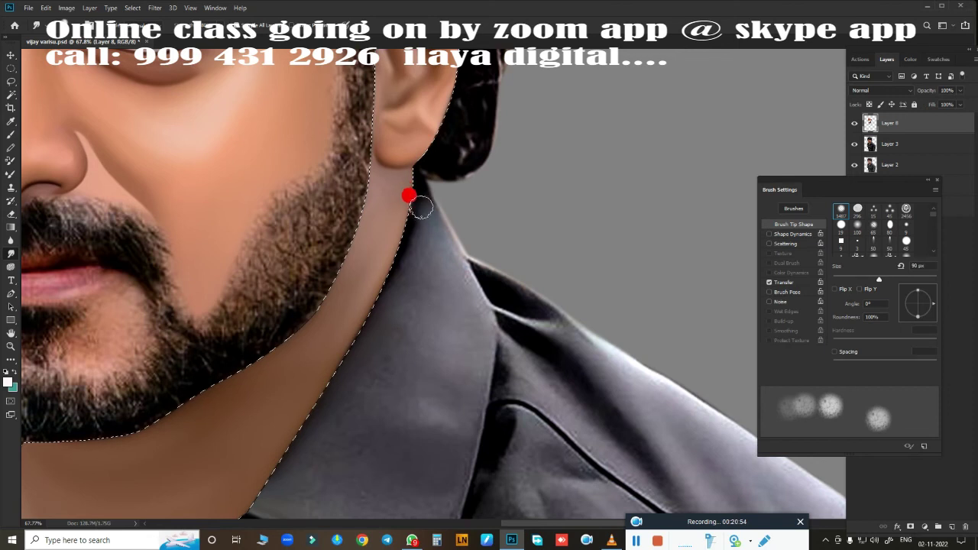
key("bracketright")
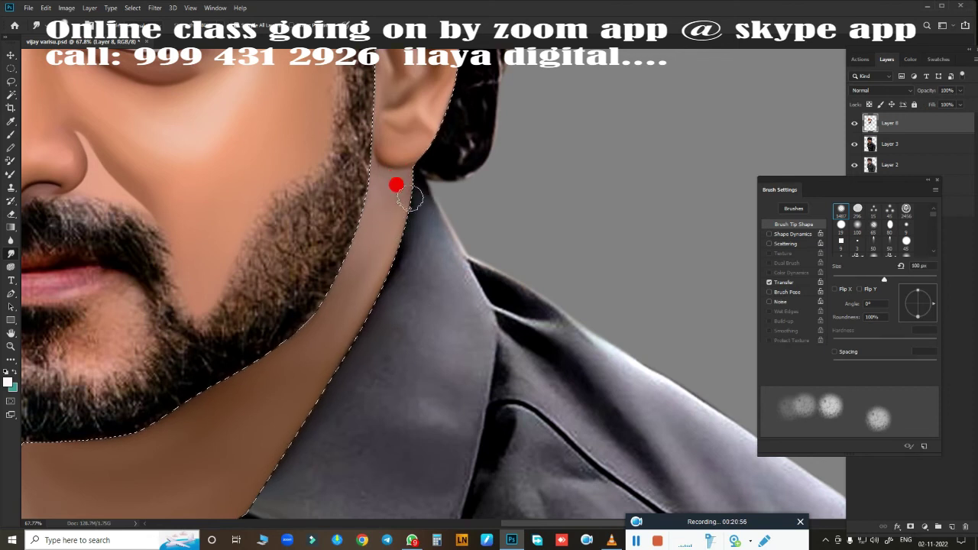
mouse_move(414, 239)
left_mouse_down()
mouse_move(400, 264)
mouse_move(419, 181)
mouse_move(448, 139)
left_mouse_up()
With a 90 px brush, smooth the ear edge, tip and top, blending the ear's shading
key("bracketleft")
key("bracketleft")
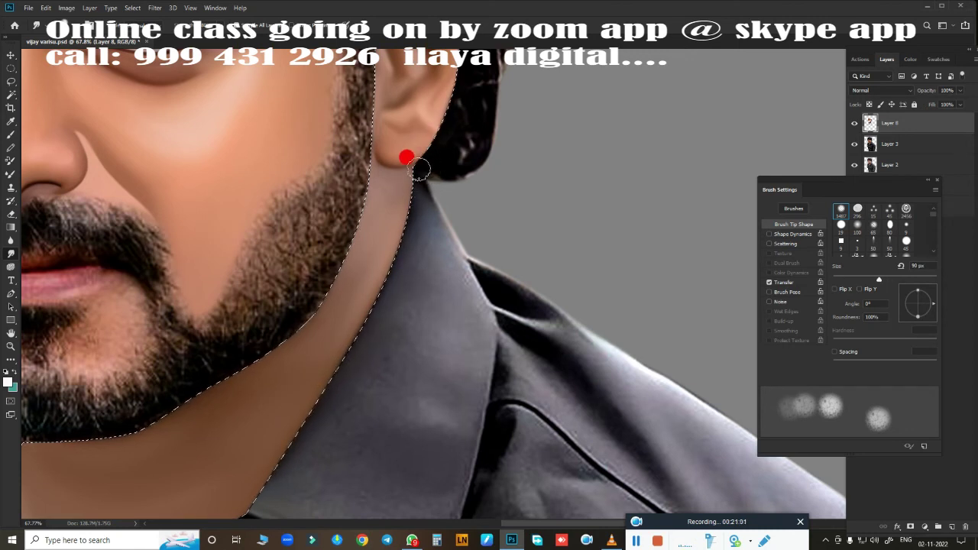
left_click_drag(415, 203, 389, 435)
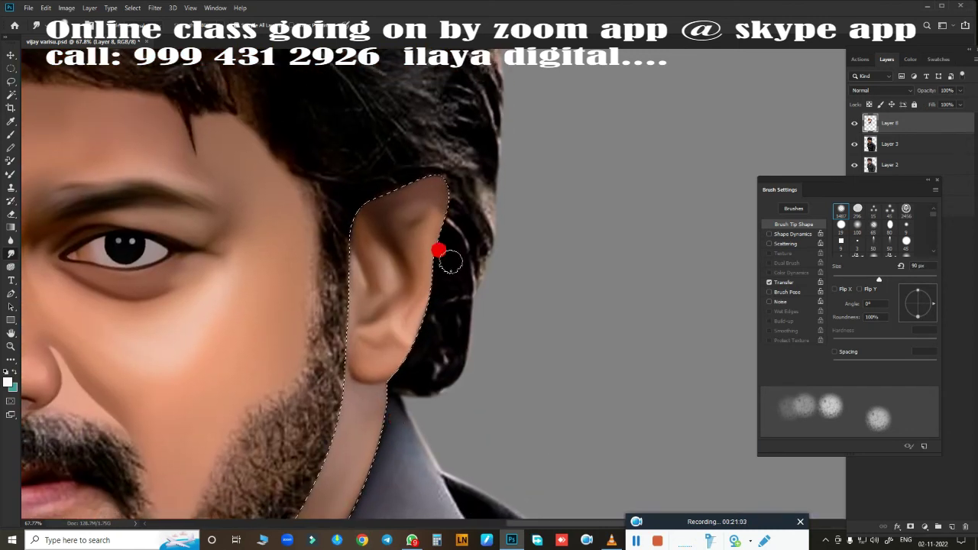
left_click_drag(437, 251, 415, 327)
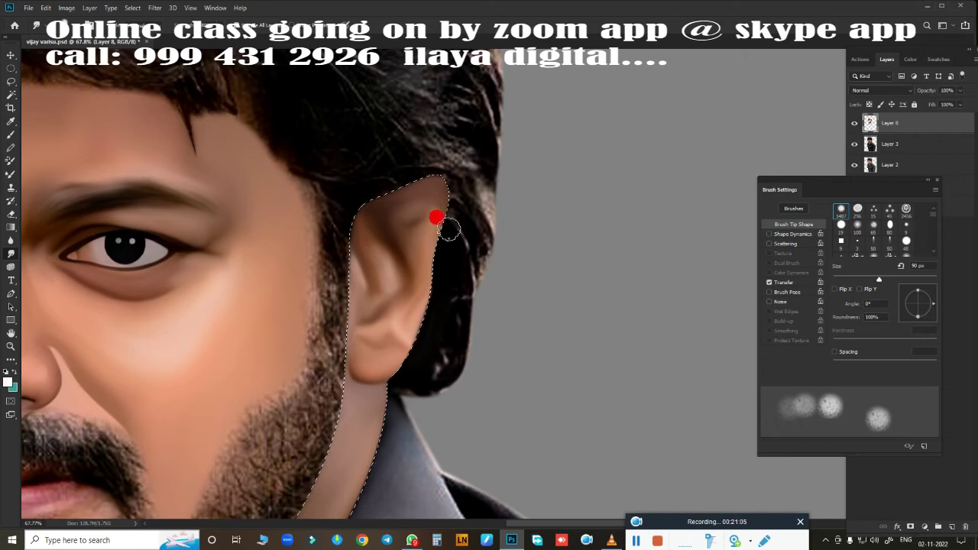
left_click_drag(440, 184, 352, 184)
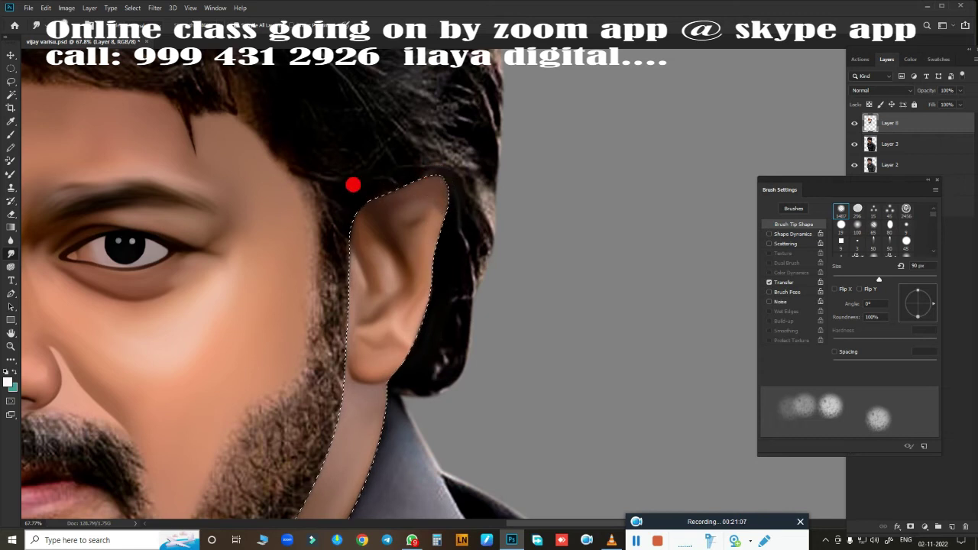
left_click_drag(451, 201, 449, 191)
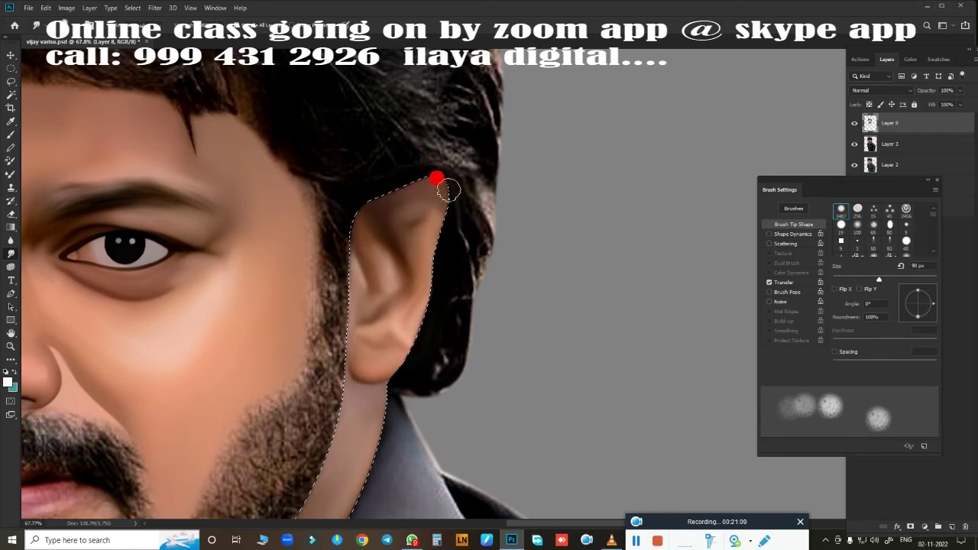
left_click_drag(429, 257, 353, 246)
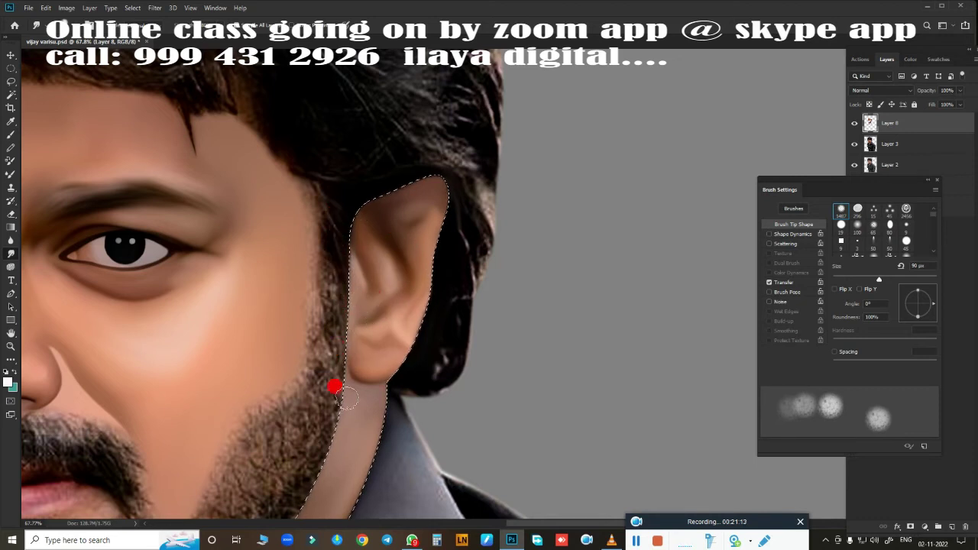
Zoom in on the ear and erase the dark hair overlapping its top with the soft Eraser
scroll(472, 327, "down", 5)
scroll(459, 328, "up", 1)
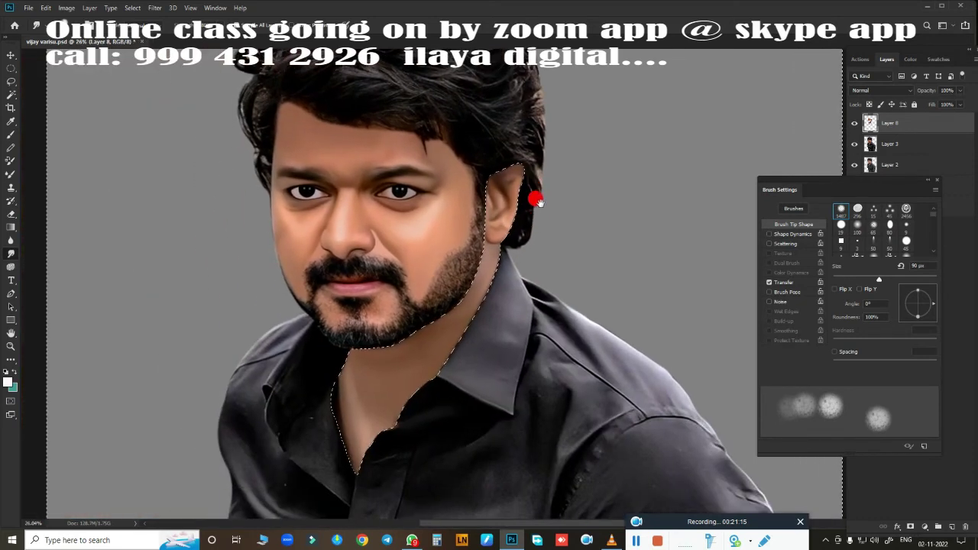
scroll(540, 262, "up", 2)
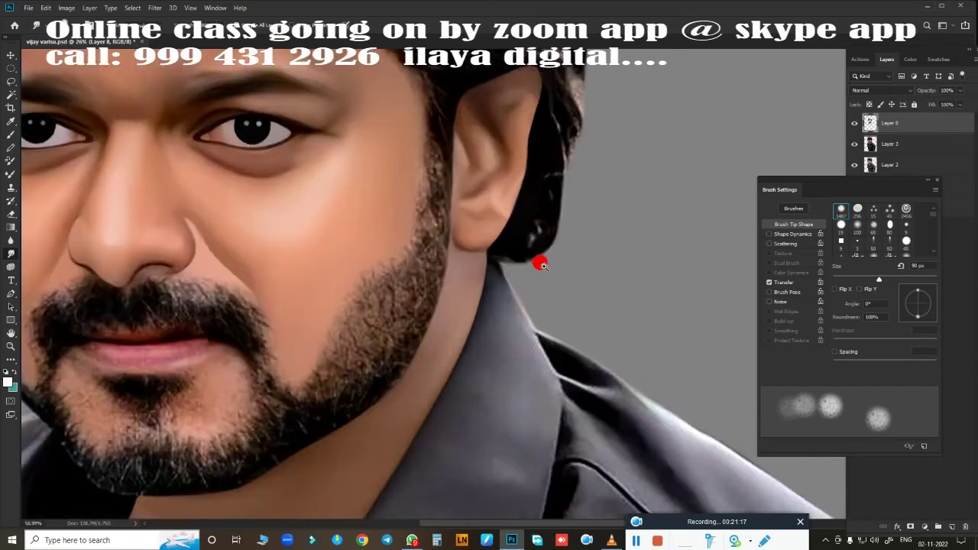
scroll(564, 277, "up", 2)
scroll(512, 367, "up", 2)
scroll(497, 315, "up", 1)
left_click_drag(498, 316, 486, 292)
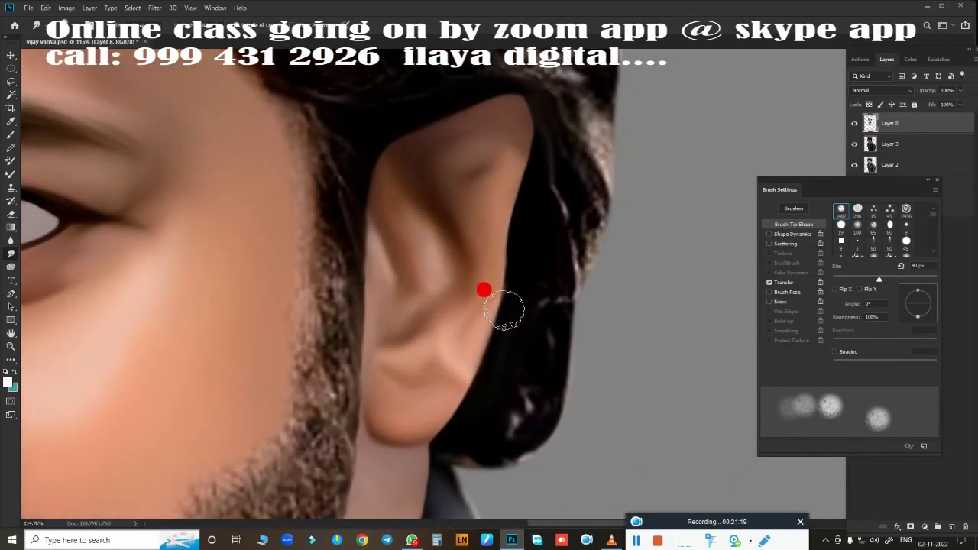
key("e")
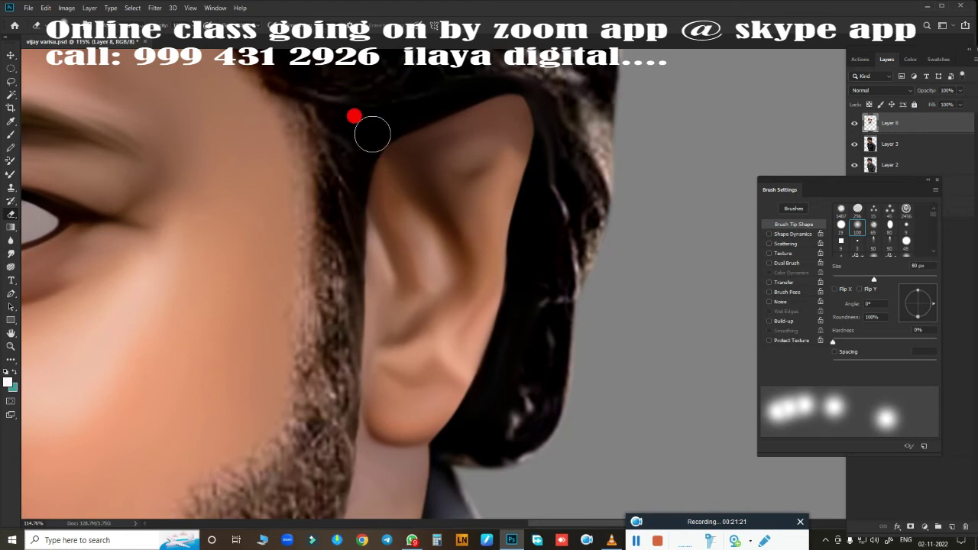
mouse_move(372, 134)
left_mouse_down()
mouse_move(543, 102)
mouse_move(535, 162)
mouse_move(352, 263)
mouse_move(340, 405)
left_mouse_up()
Zoom out to the whole portrait and save it
scroll(559, 321, "down", 5)
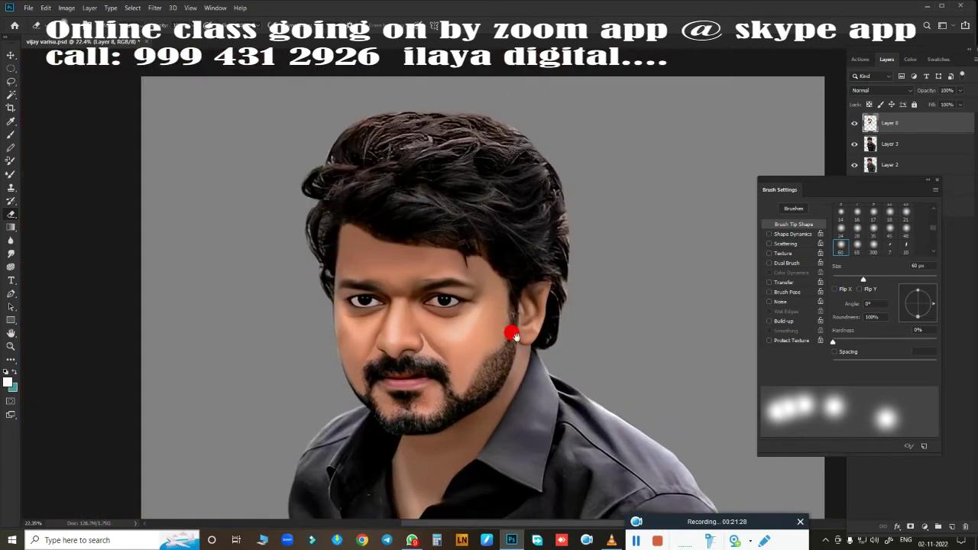
left_click_drag(511, 332, 557, 149)
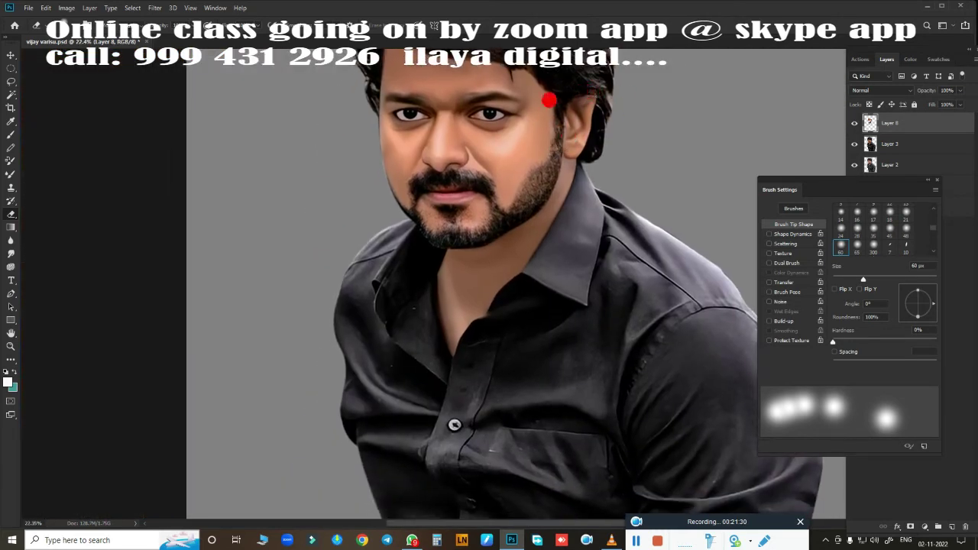
key("ctrl+s")
Zoom in on the mouth and chin, then switch from the Eraser to the Move tool
scroll(398, 255, "up", 2)
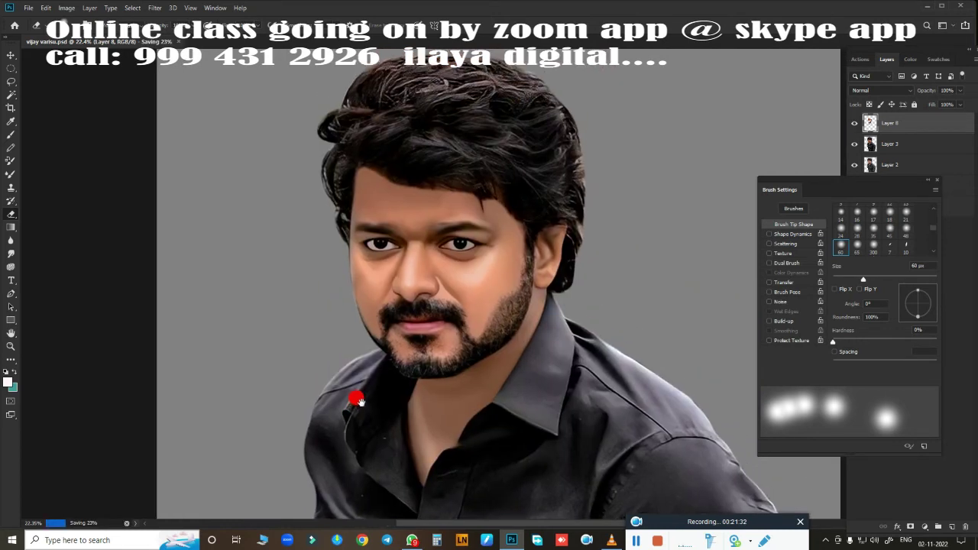
scroll(367, 375, "up", 4)
scroll(428, 402, "up", 1)
left_click_drag(513, 266, 345, 364)
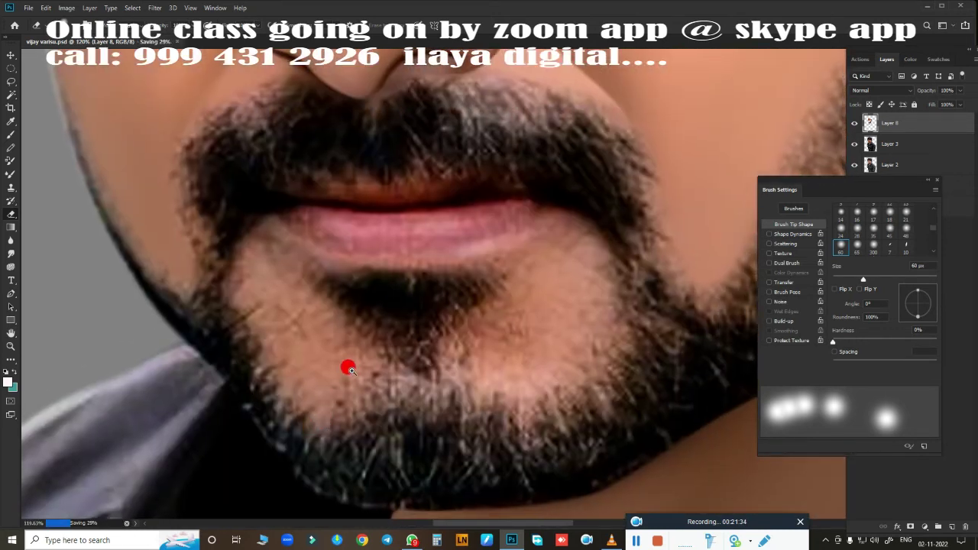
scroll(420, 332, "up", 1)
scroll(420, 373, "down", 1)
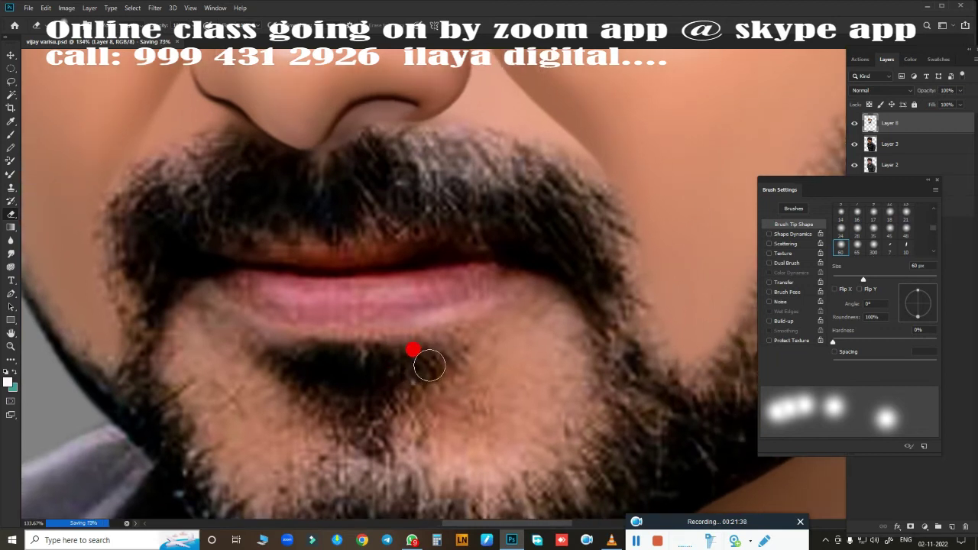
key("v")
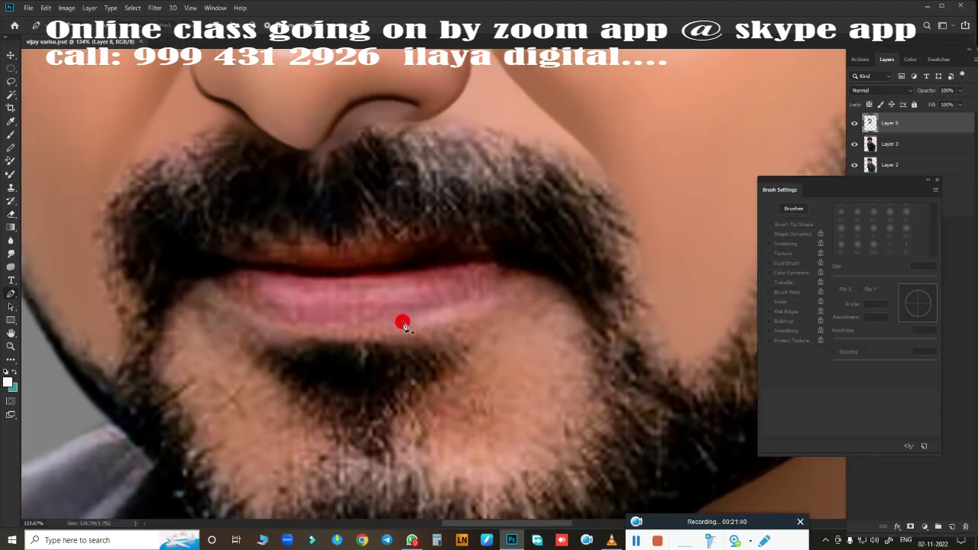
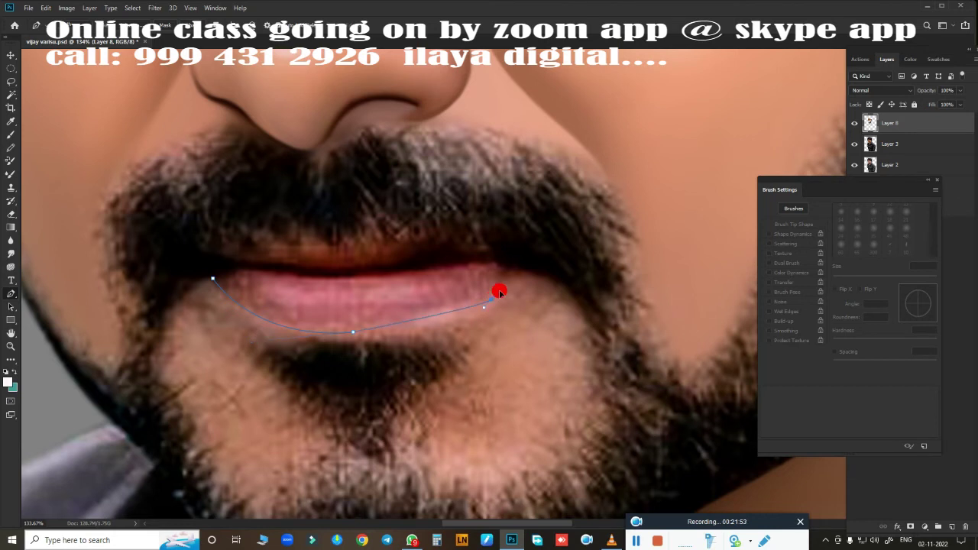
Close the Pen path around the lips, load it as a feathered selection, and zoom in
left_click_drag(499, 291, 539, 261)
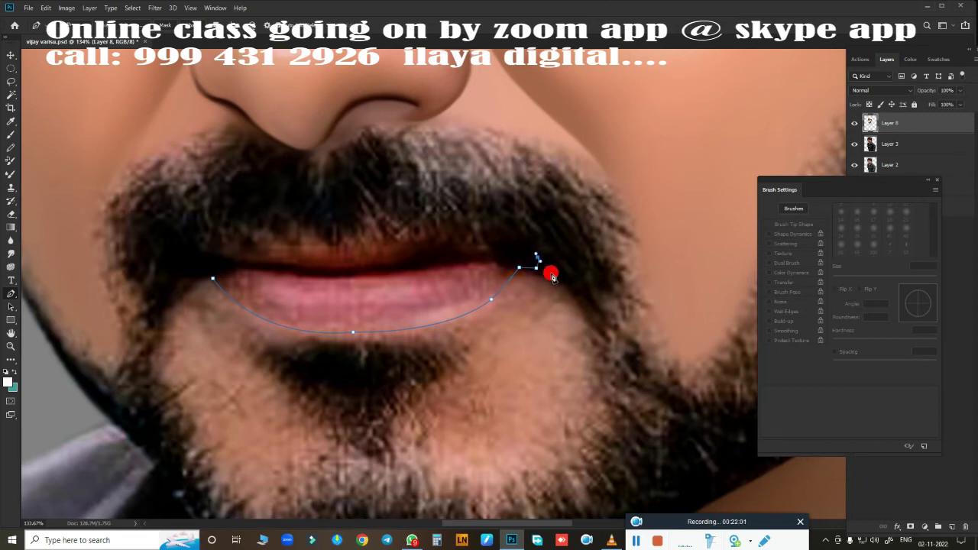
left_click(211, 227)
key("ctrl+Return")
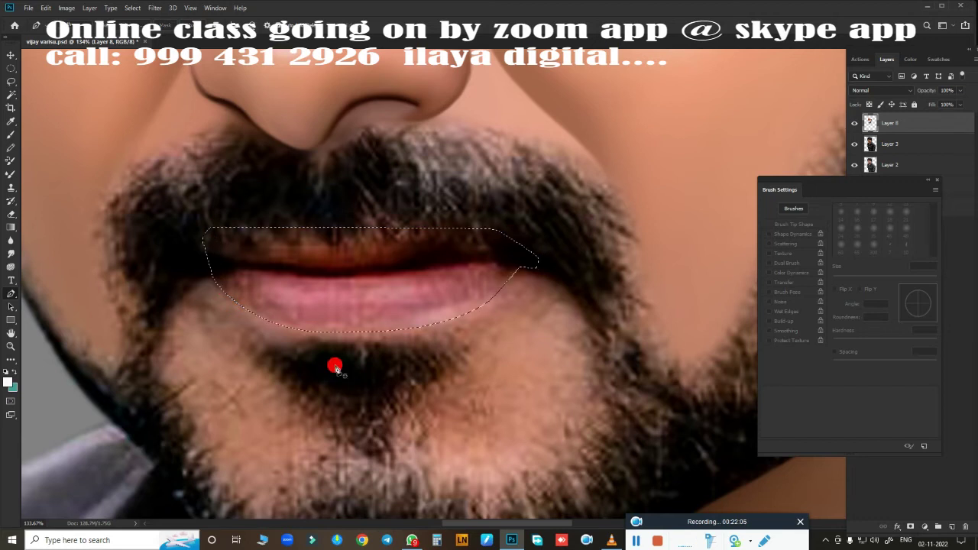
key("shift+F6")
key("Return")
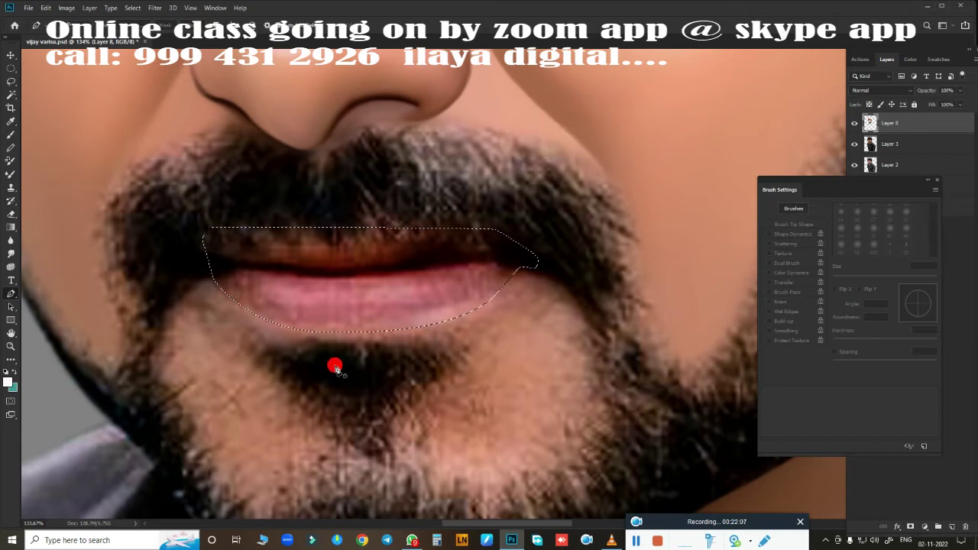
key("ctrl+plus")
Switch to the Mixer Brush and set its size to 40 px
left_click_drag(458, 239, 448, 251)
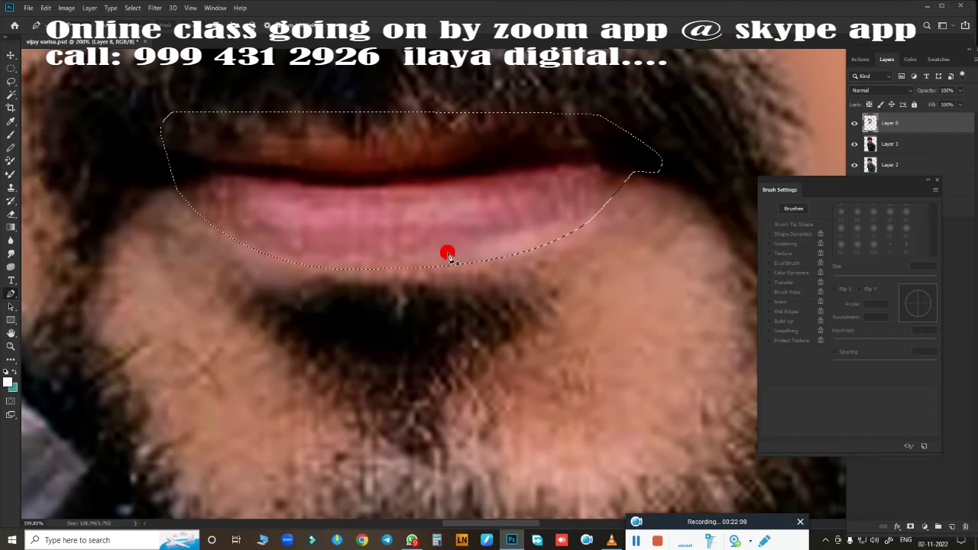
key("b")
key("bracketleft")
key("bracketleft")
key("bracketleft")
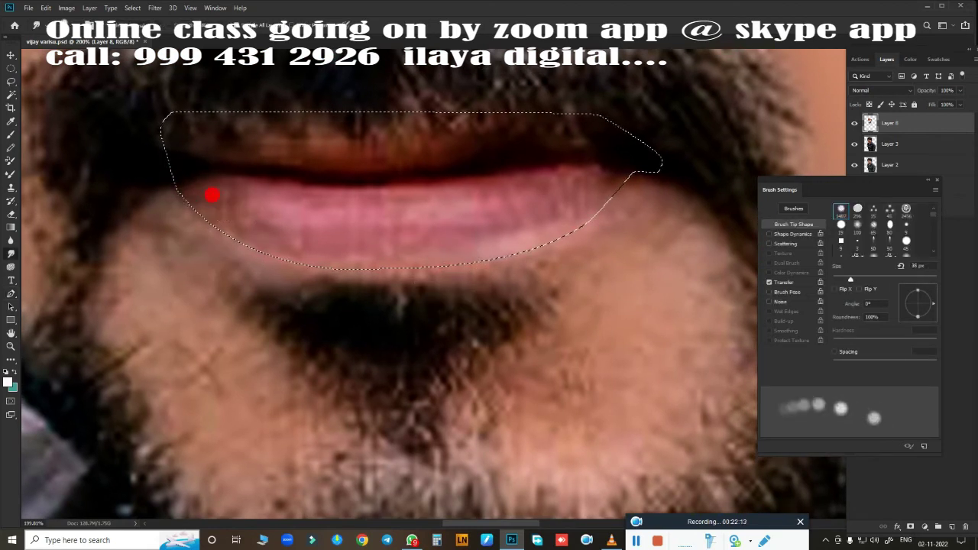
key("bracketright")
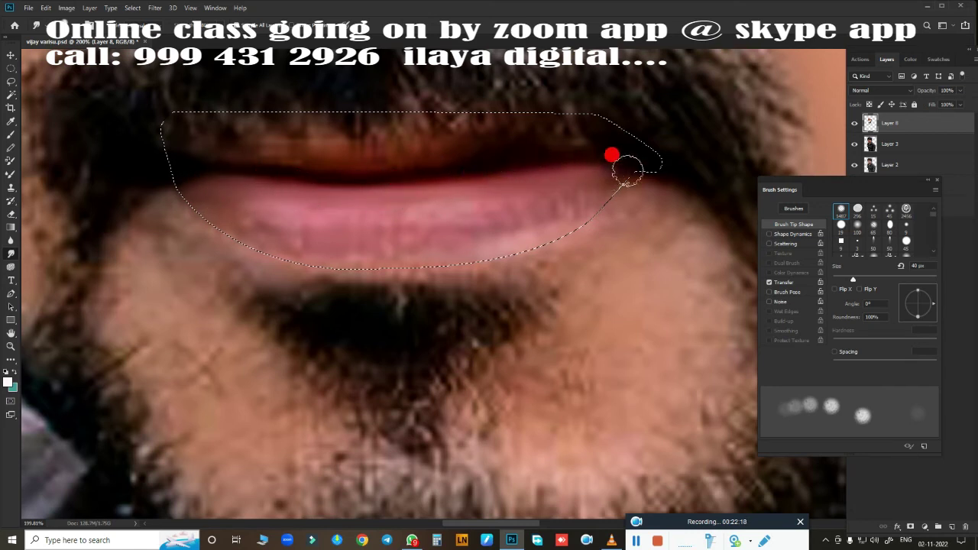
key("bracketleft")
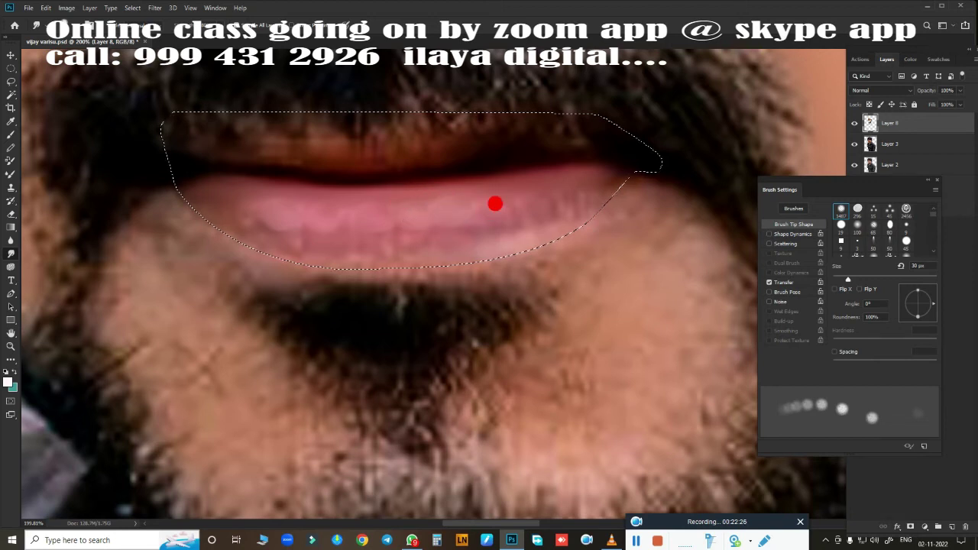
key("bracketright")
key("bracketright")
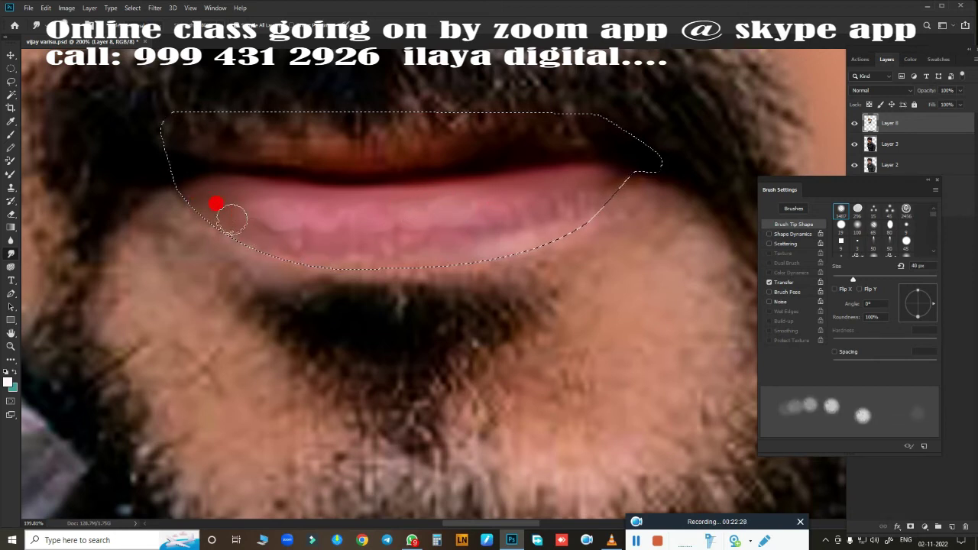
key("bracketright")
Blend the lower lip smooth from corner to corner with a 40–45 px brush
mouse_move(300, 252)
left_mouse_down()
mouse_move(274, 238)
mouse_move(307, 251)
mouse_move(421, 259)
left_mouse_up()
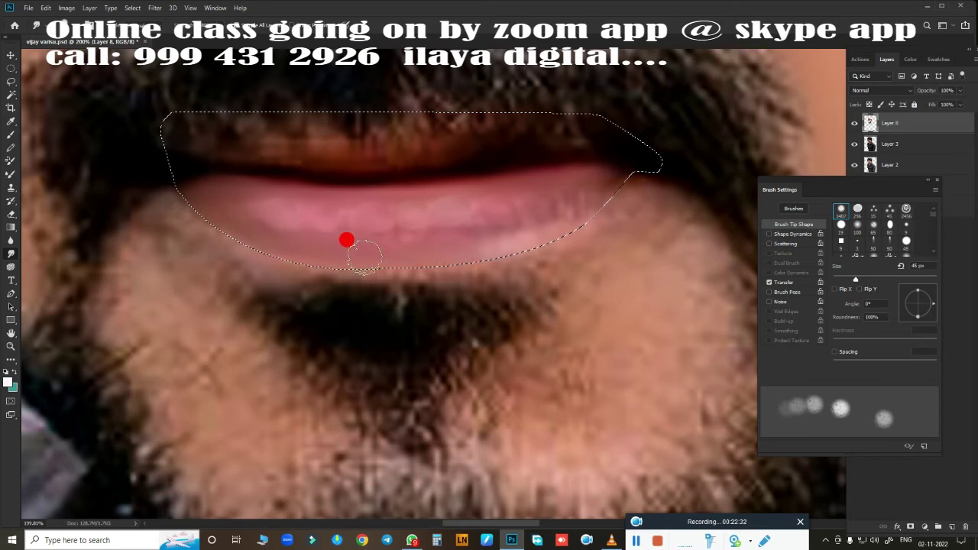
mouse_move(221, 233)
left_mouse_down()
mouse_move(560, 233)
mouse_move(621, 180)
mouse_move(563, 197)
mouse_move(589, 205)
mouse_move(489, 243)
left_mouse_up()
key("bracketleft")
key("bracketright")
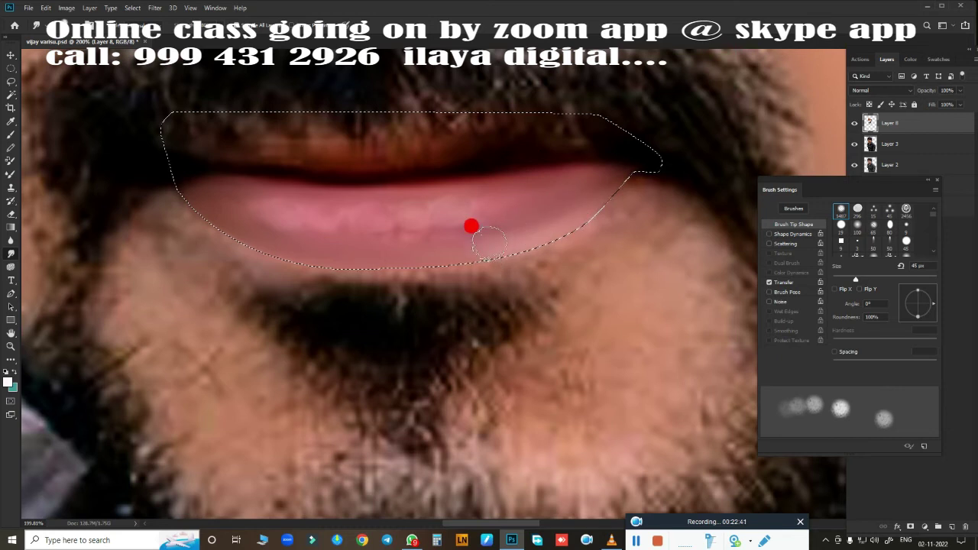
mouse_move(424, 260)
left_mouse_down()
mouse_move(497, 223)
mouse_move(468, 201)
left_mouse_up()
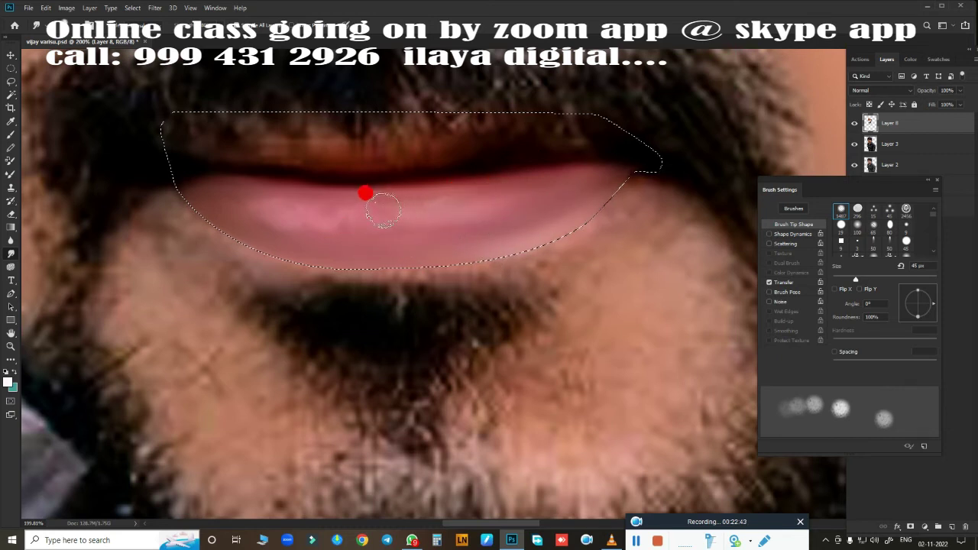
left_click_drag(407, 219, 253, 218)
left_click_drag(342, 246, 235, 198)
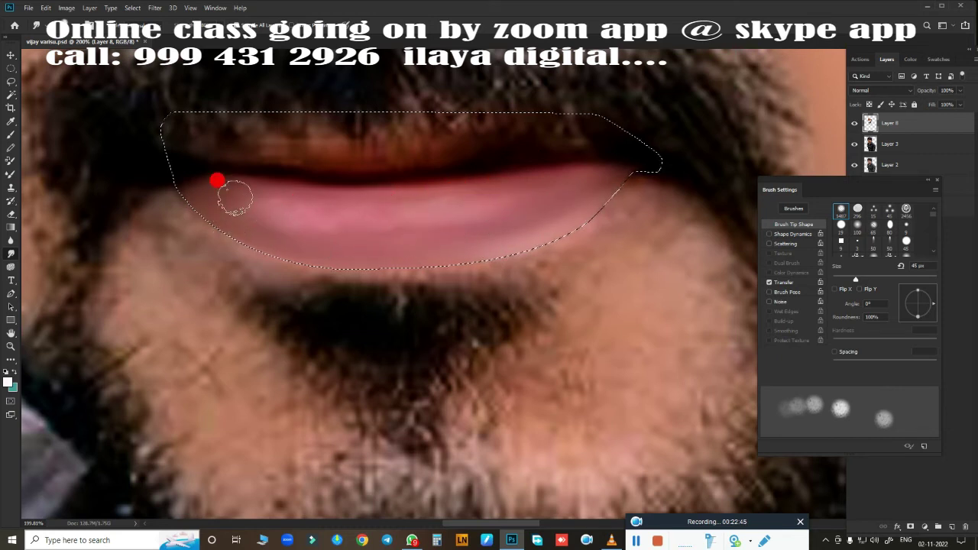
key("bracketleft")
left_click_drag(167, 227, 324, 223)
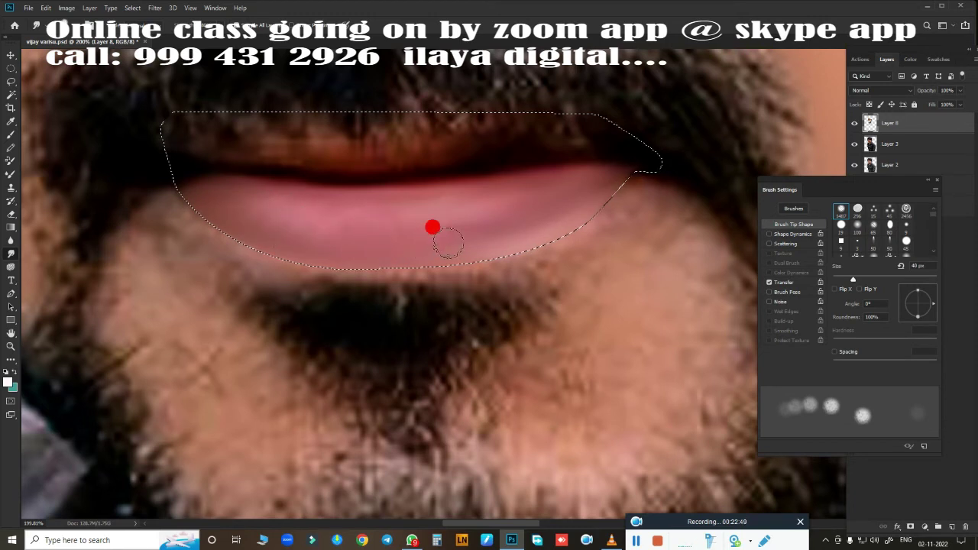
left_click_drag(479, 228, 531, 222)
mouse_move(583, 194)
left_mouse_down()
mouse_move(613, 190)
mouse_move(518, 232)
mouse_move(285, 201)
mouse_move(311, 212)
mouse_move(484, 195)
left_mouse_up()
Smooth and even out the upper lip and right lip corner with a 30–40 px brush
key("bracketleft")
mouse_move(440, 223)
left_mouse_down()
mouse_move(372, 219)
mouse_move(546, 214)
mouse_move(364, 183)
mouse_move(389, 166)
left_mouse_up()
key("bracketright")
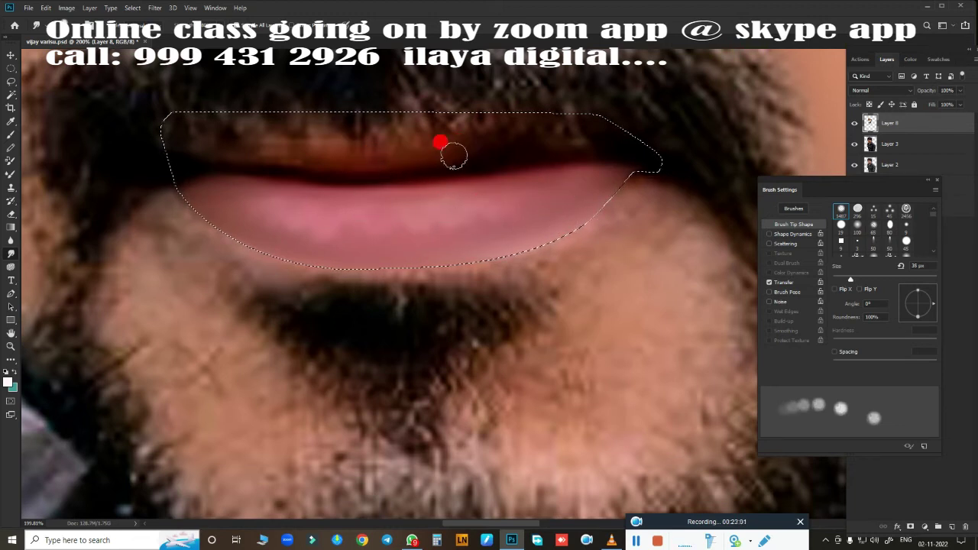
mouse_move(454, 155)
left_mouse_down()
mouse_move(599, 148)
mouse_move(590, 144)
left_mouse_up()
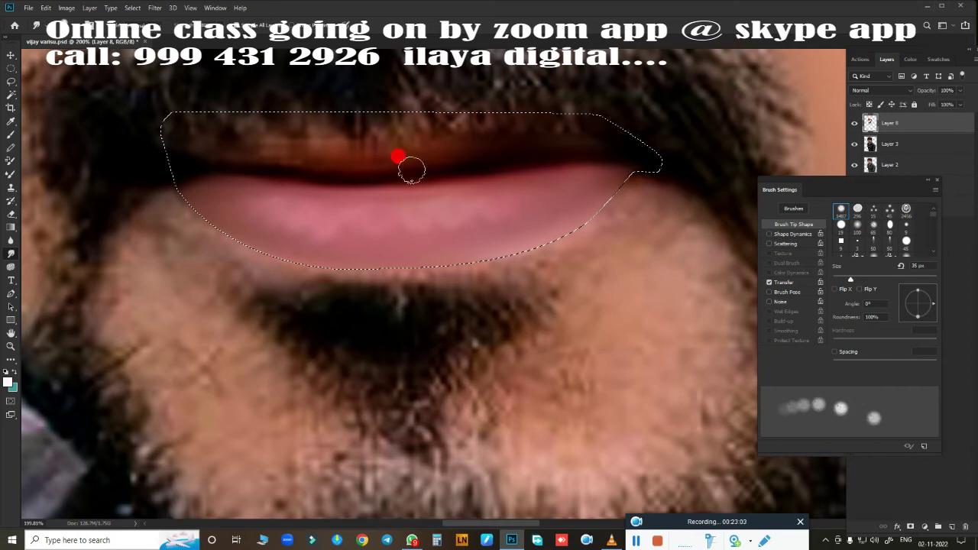
left_click_drag(411, 170, 451, 158)
mouse_move(635, 158)
left_mouse_down()
mouse_move(555, 146)
mouse_move(358, 170)
left_mouse_up()
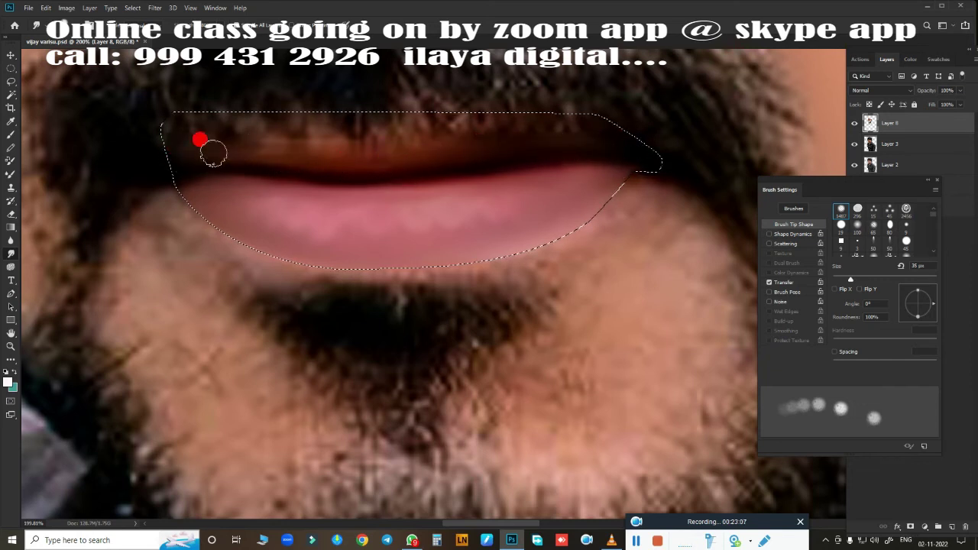
left_click_drag(235, 150, 374, 143)
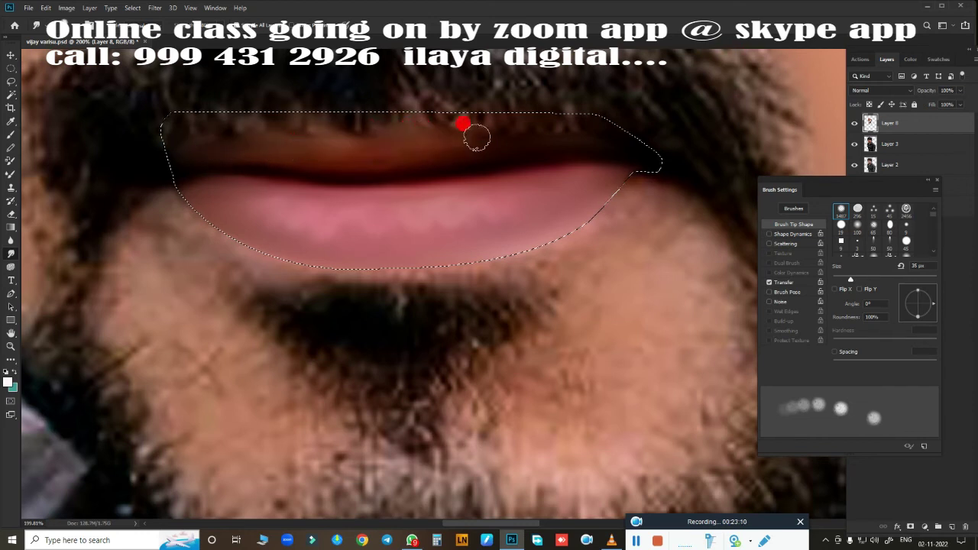
key("bracketright")
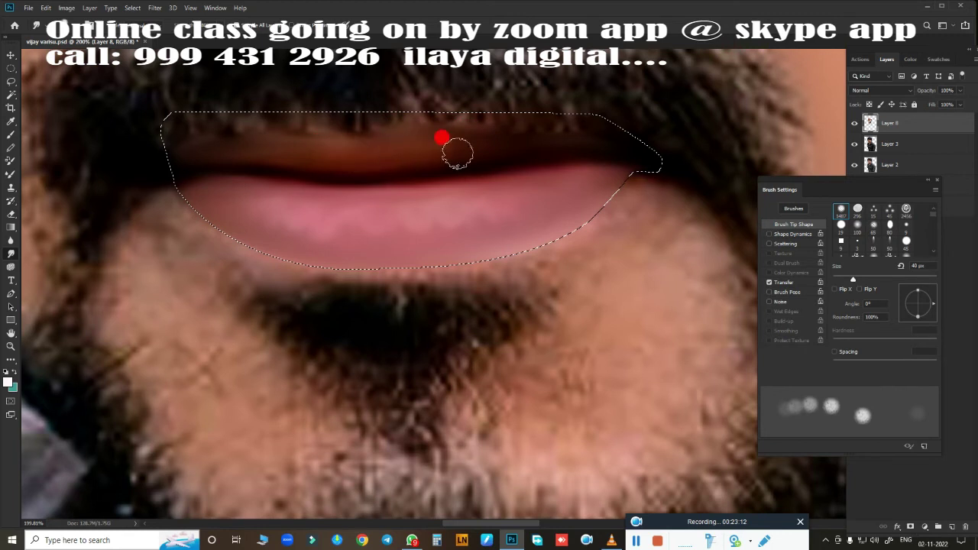
mouse_move(434, 141)
left_mouse_down()
mouse_move(576, 137)
mouse_move(337, 163)
left_mouse_up()
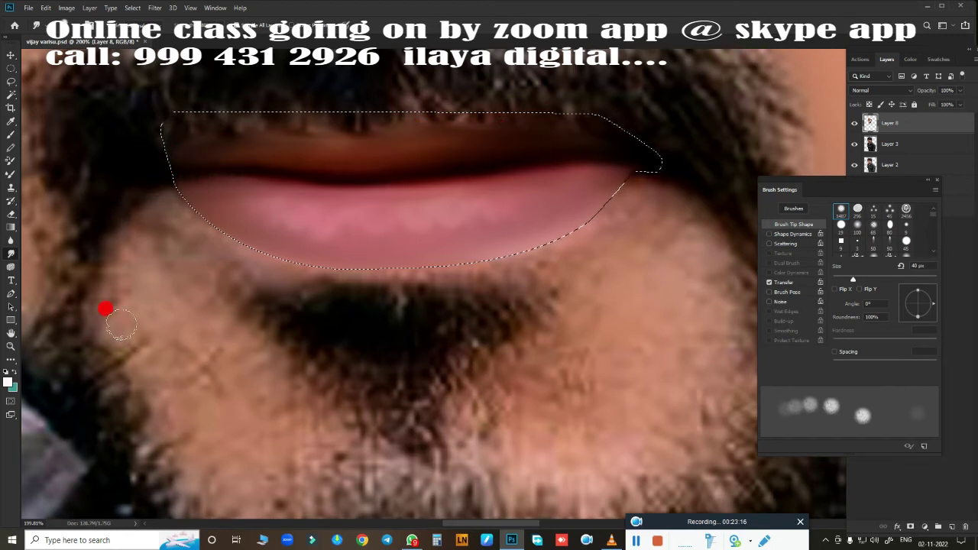
mouse_move(608, 166)
left_mouse_down()
mouse_move(642, 177)
mouse_move(626, 196)
left_mouse_up()
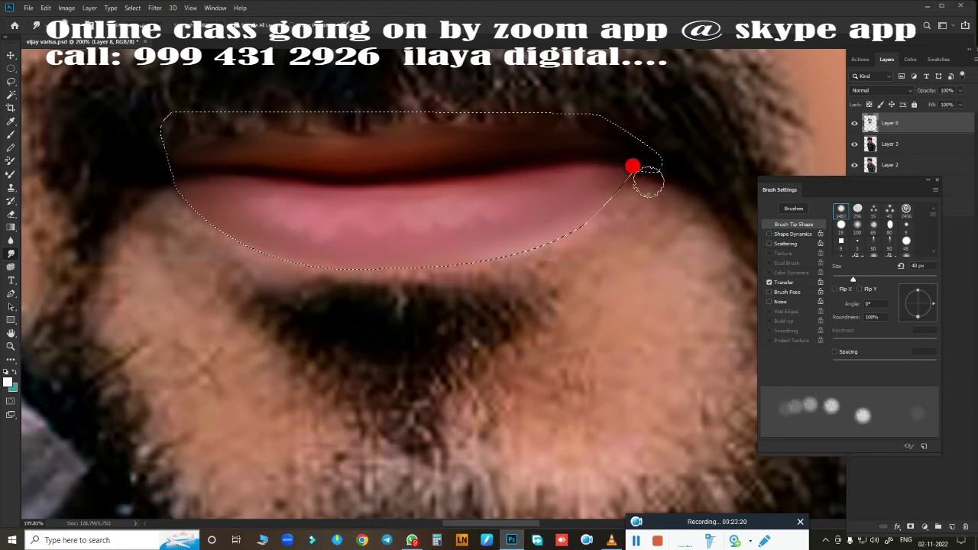
Feather the lip selection by 2 px and smooth the skin along the lower lip edge
key("shift+F6")
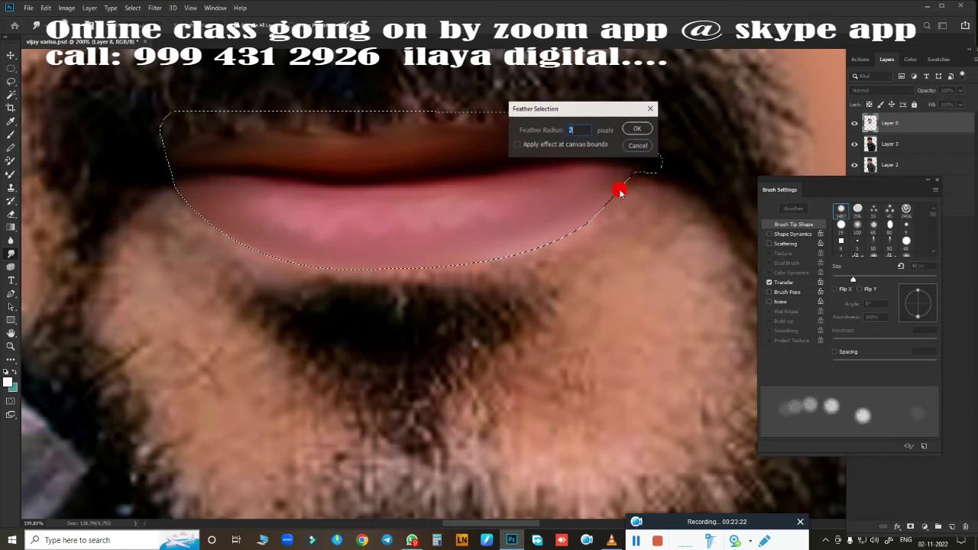
key("Return")
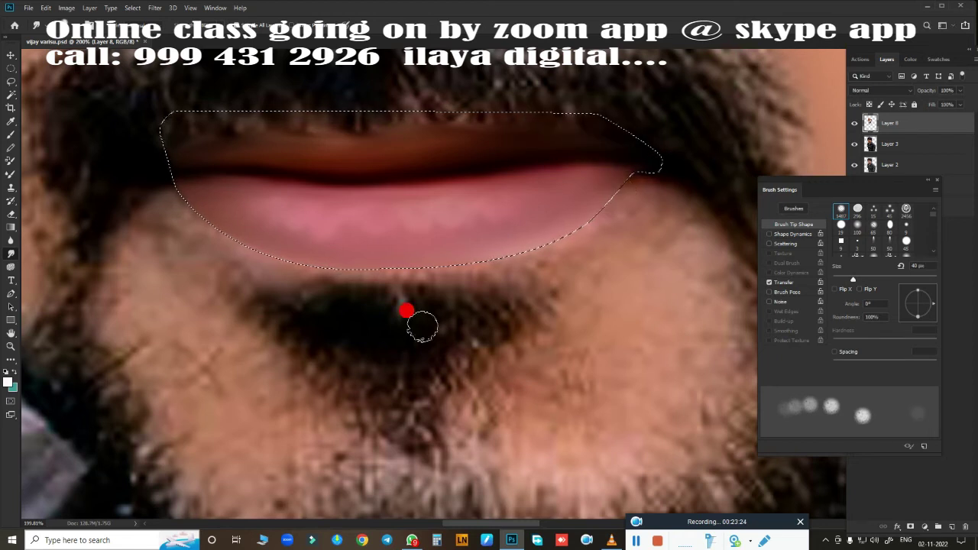
left_click_drag(406, 311, 444, 257)
key("bracketleft")
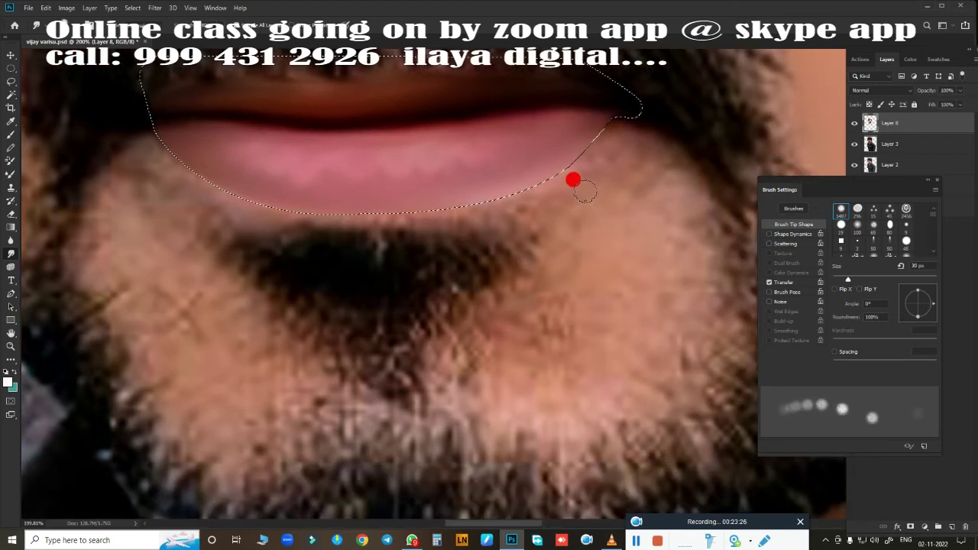
left_click_drag(444, 241, 594, 173)
key("bracketright")
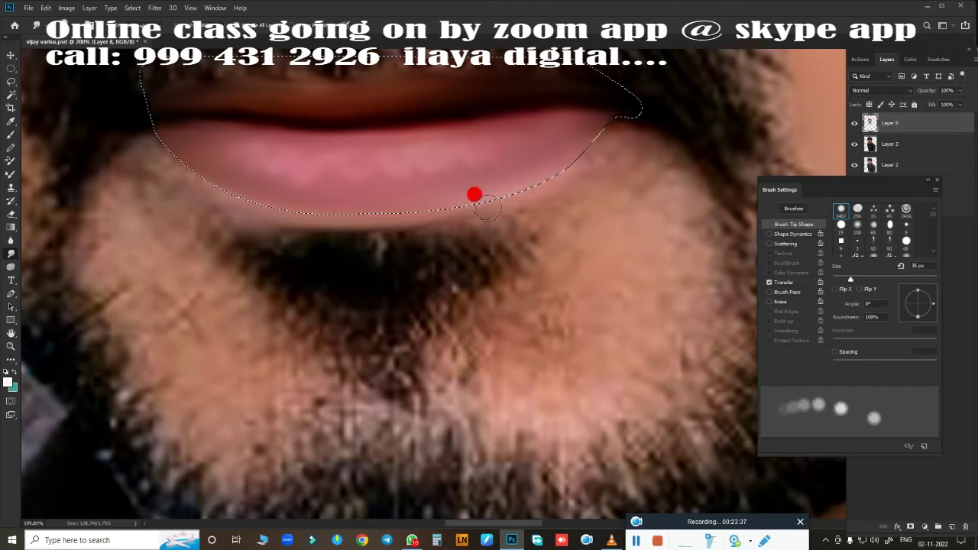
left_click_drag(474, 194, 384, 206)
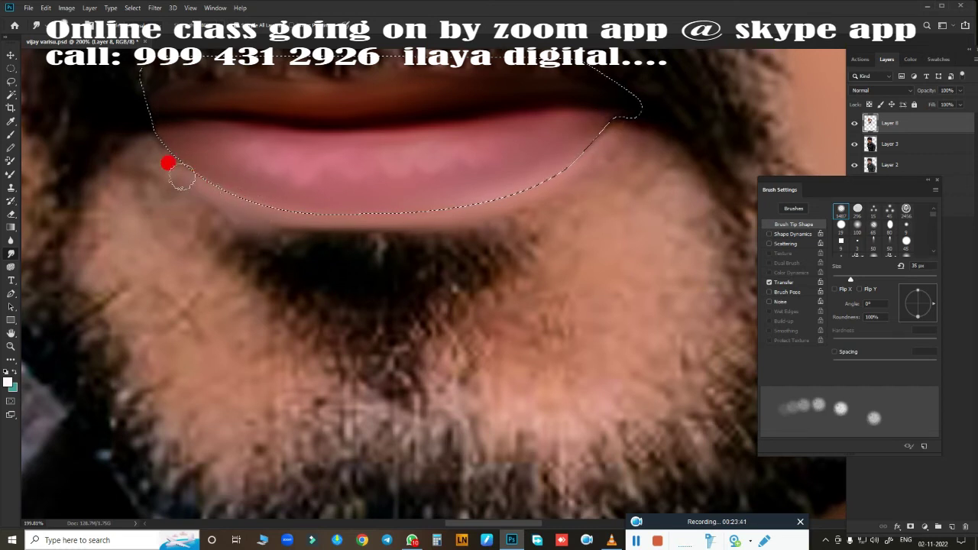
left_click_drag(163, 155, 132, 141)
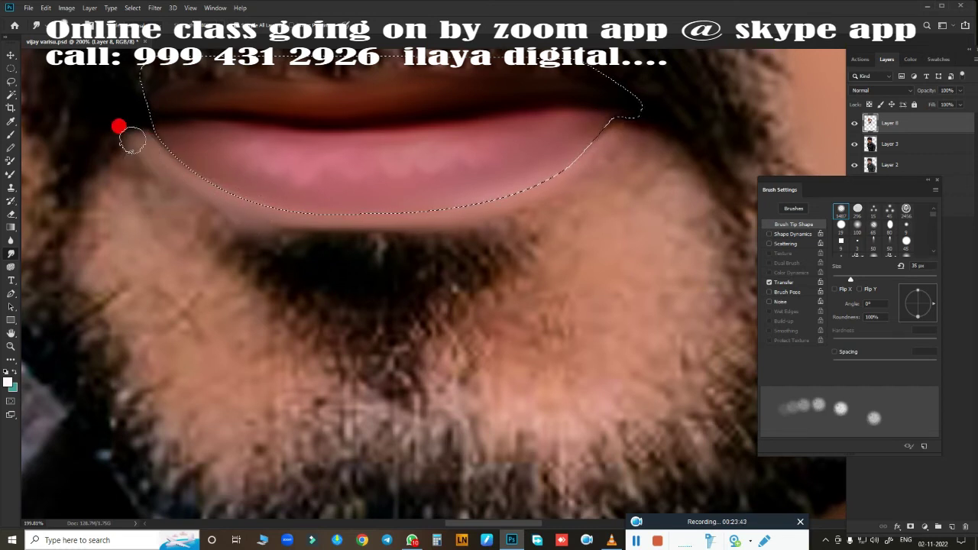
Blend the beard beside the lip corner and left cheek into skin tone with a 60–125 px brush
key("bracketright")
key("bracketright")
key("bracketright")
mouse_move(229, 297)
left_mouse_down()
mouse_move(578, 197)
mouse_move(647, 157)
mouse_move(553, 181)
mouse_move(565, 212)
mouse_move(498, 281)
mouse_move(486, 245)
mouse_move(537, 221)
mouse_move(576, 332)
mouse_move(501, 336)
mouse_move(451, 323)
mouse_move(437, 402)
mouse_move(394, 370)
left_mouse_up()
key("bracketright")
key("bracketright")
key("bracketright")
key("bracketright")
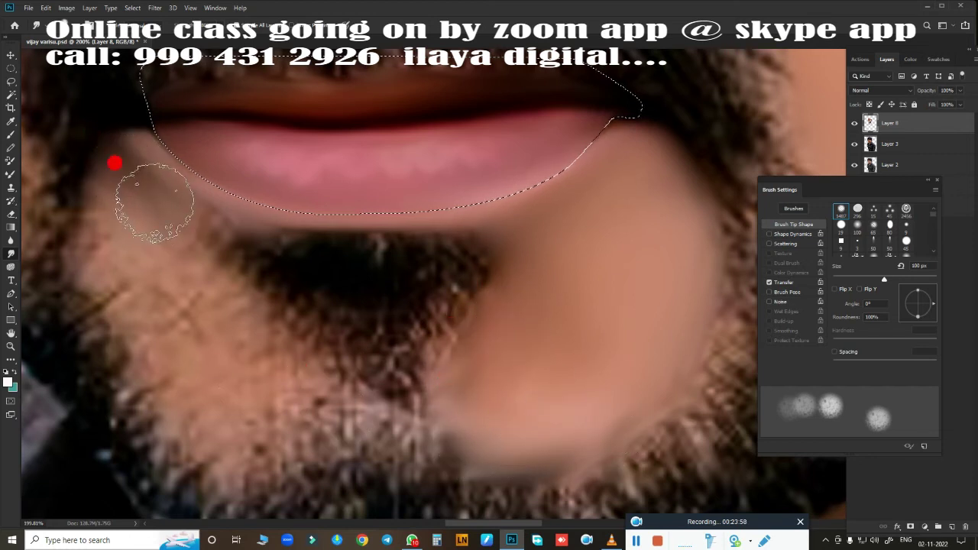
mouse_move(155, 203)
left_mouse_down()
mouse_move(125, 170)
mouse_move(219, 240)
left_mouse_up()
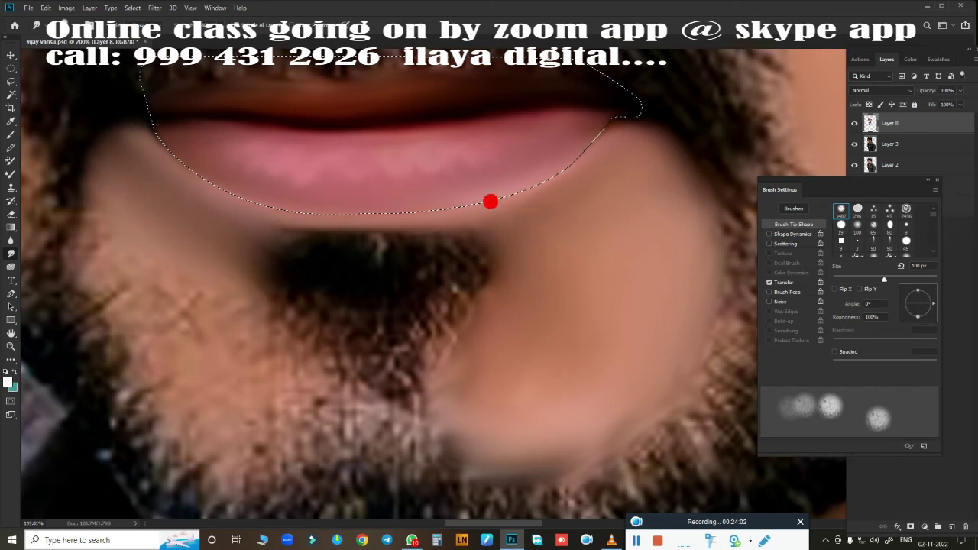
key("bracketright")
mouse_move(61, 205)
left_mouse_down()
mouse_move(66, 175)
mouse_move(118, 248)
mouse_move(118, 310)
mouse_move(102, 311)
mouse_move(118, 245)
mouse_move(196, 377)
mouse_move(428, 372)
mouse_move(396, 381)
mouse_move(455, 367)
mouse_move(393, 388)
mouse_move(404, 409)
mouse_move(471, 434)
mouse_move(308, 400)
mouse_move(253, 353)
mouse_move(489, 329)
left_mouse_up()
key("bracketleft")
Deselect, then erase Layer 8 with a 70–80 px eraser to reveal beard hair around the goatee
scroll(529, 375, "down", 2)
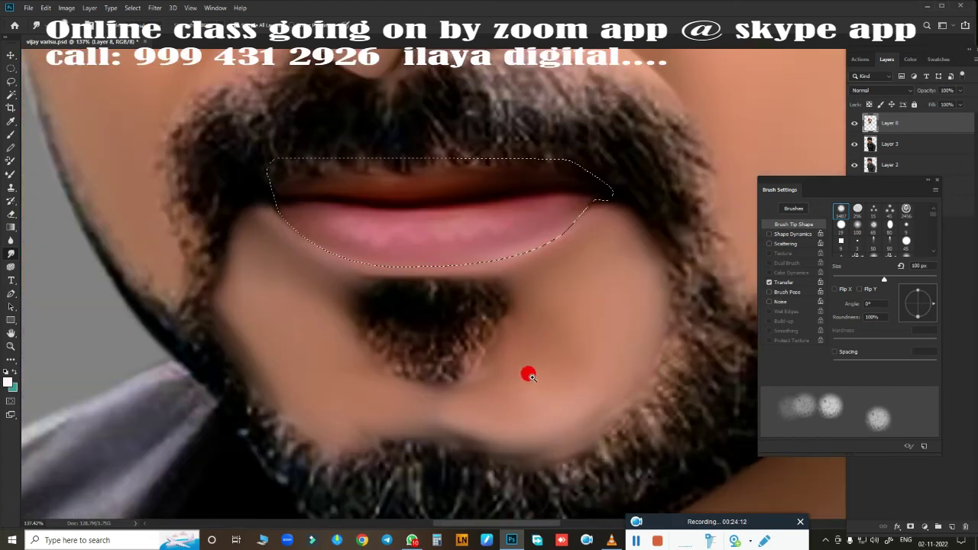
scroll(529, 374, "down", 3)
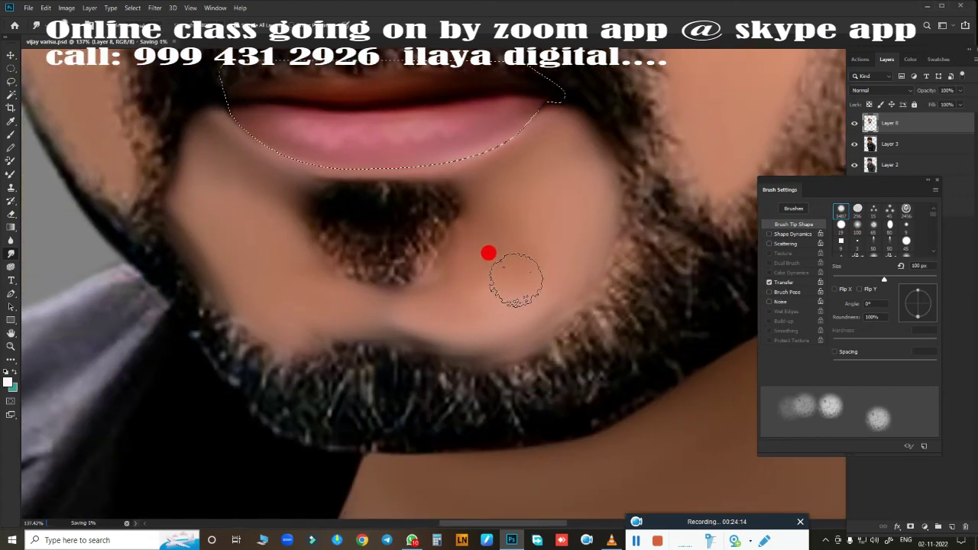
key("ctrl+d")
key("e")
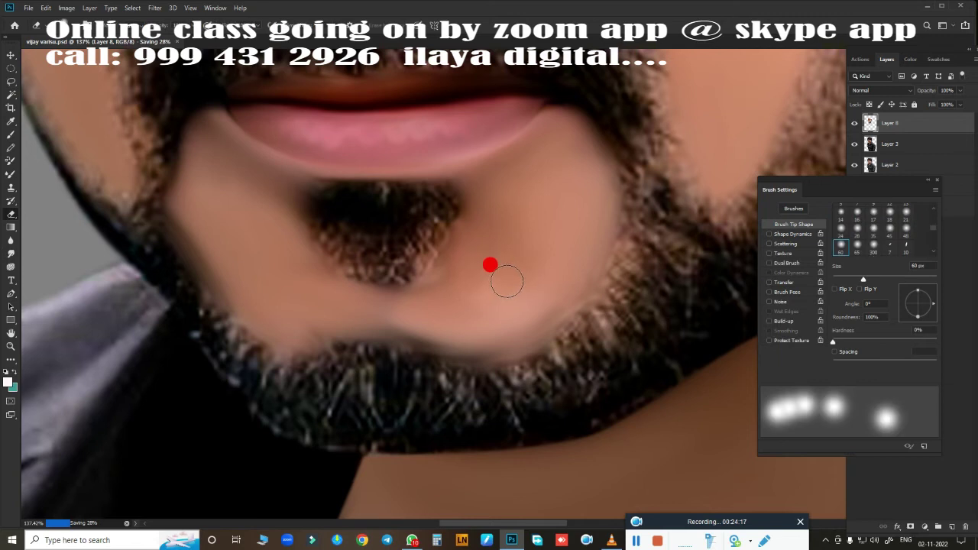
key("bracketright")
key("bracketright")
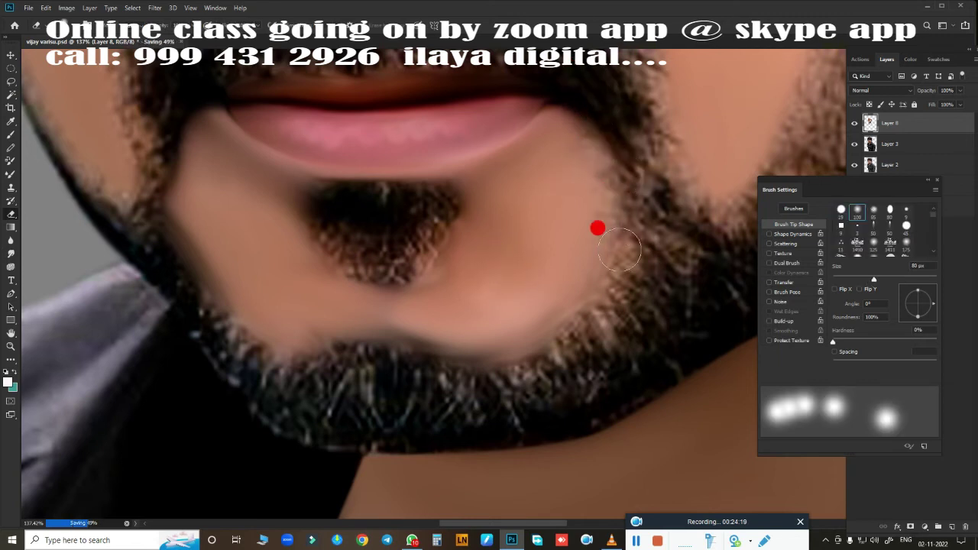
mouse_move(608, 260)
left_mouse_down()
mouse_move(443, 352)
mouse_move(282, 348)
mouse_move(228, 316)
mouse_move(159, 242)
mouse_move(153, 196)
mouse_move(171, 148)
mouse_move(162, 186)
left_mouse_up()
key("bracketleft")
mouse_move(370, 274)
left_mouse_down()
mouse_move(339, 207)
mouse_move(319, 203)
mouse_move(402, 225)
mouse_move(448, 202)
mouse_move(423, 251)
mouse_move(325, 226)
mouse_move(373, 299)
mouse_move(415, 305)
mouse_move(369, 285)
mouse_move(271, 327)
left_mouse_up()
left_click_drag(443, 311, 552, 358)
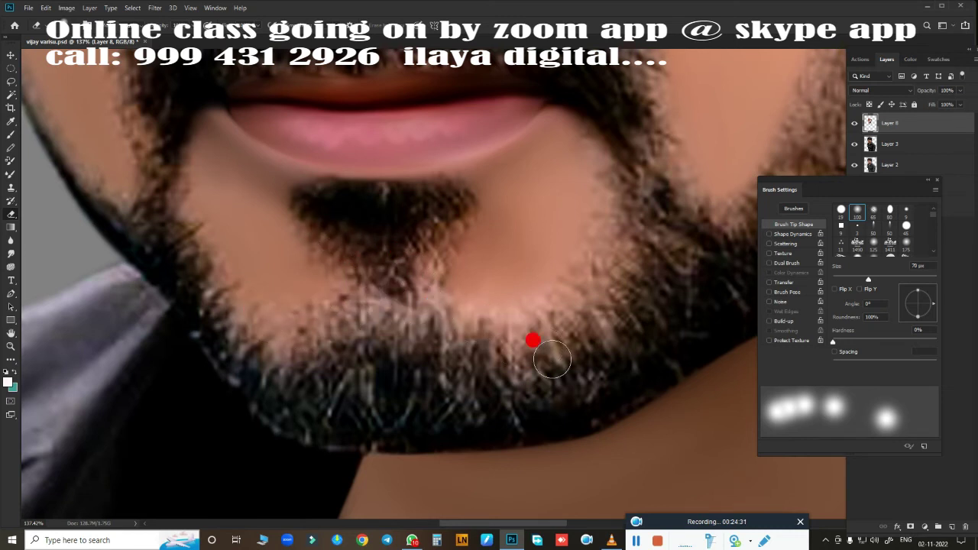
scroll(415, 301, "down", 5)
scroll(395, 339, "up", 2)
Switch to the Smudge tool with a 25 px brush
scroll(430, 339, "up", 2)
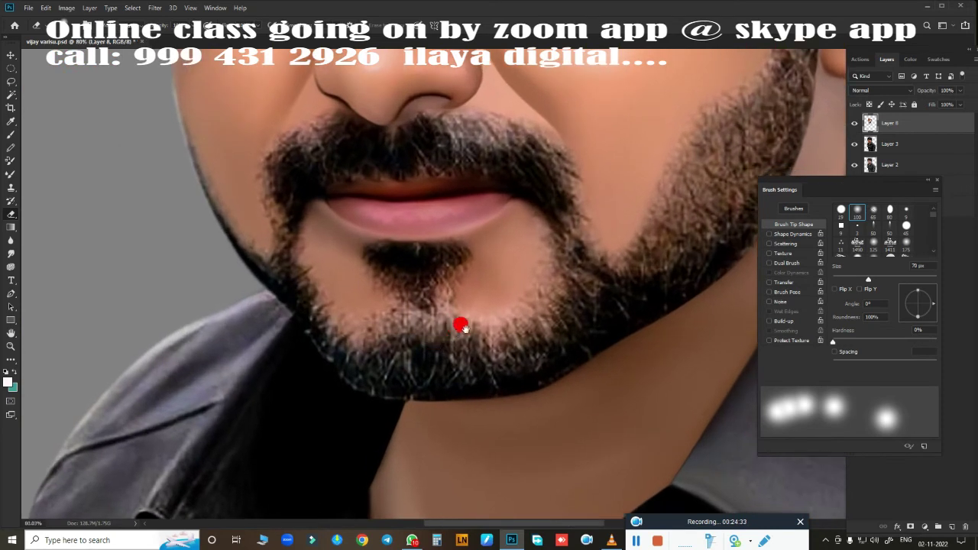
scroll(431, 301, "up", 5)
scroll(474, 247, "down", 2)
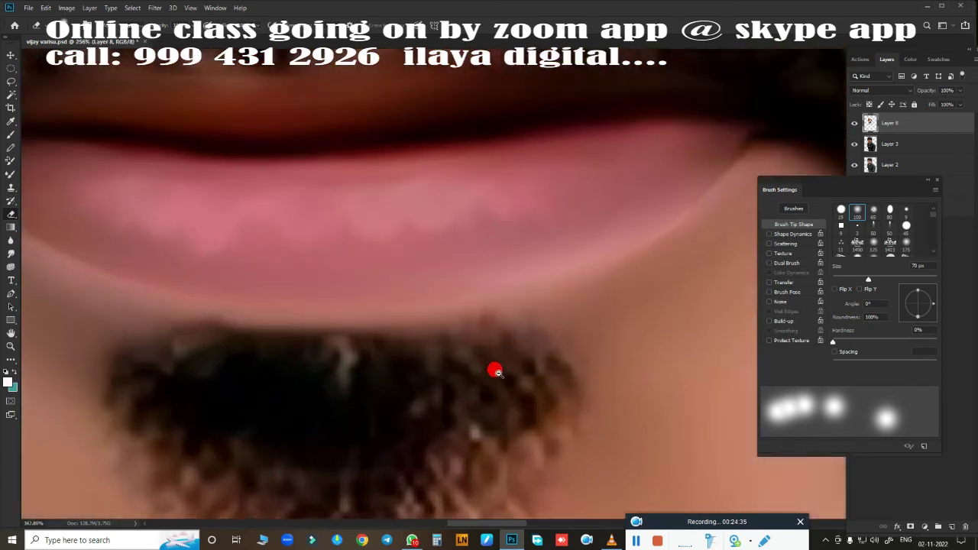
key("o")
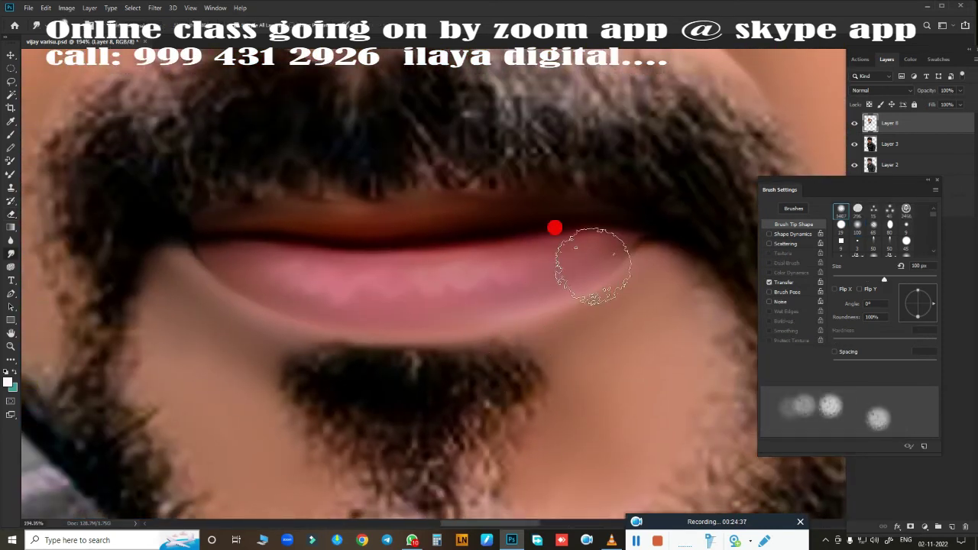
key("bracketleft")
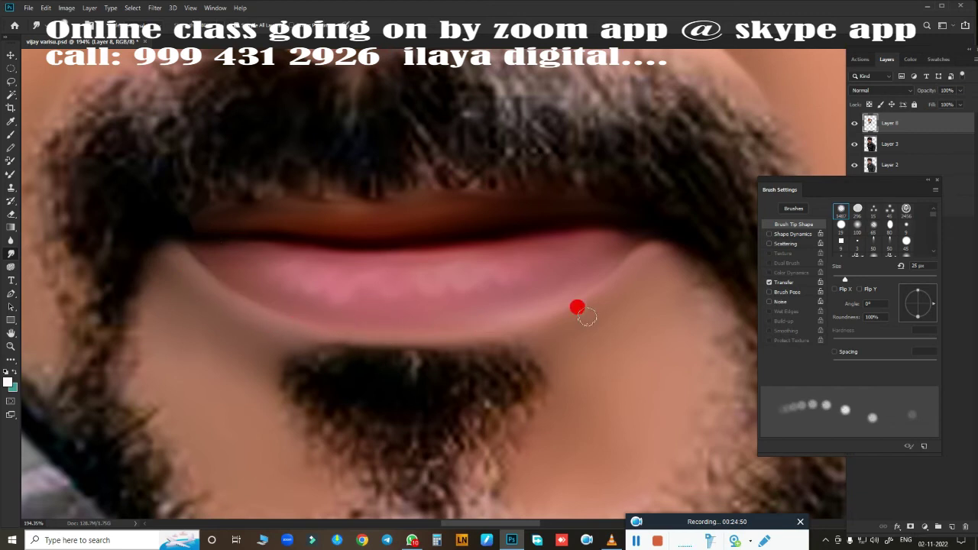
Zoom out to the full figure and make Layer 3 the active layer
scroll(574, 284, "down", 5)
scroll(512, 313, "down", 2)
left_click_drag(570, 325, 481, 257)
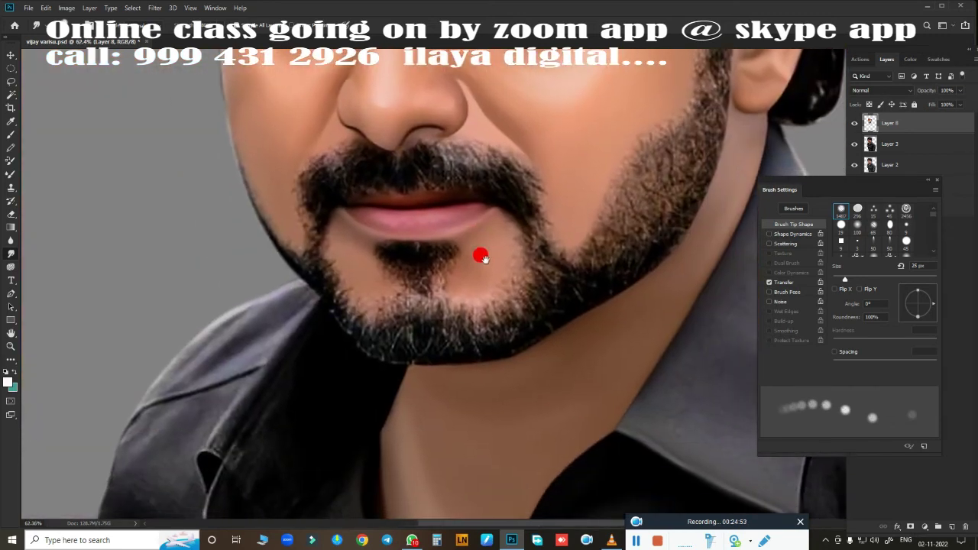
scroll(504, 286, "down", 2)
scroll(458, 305, "down", 1)
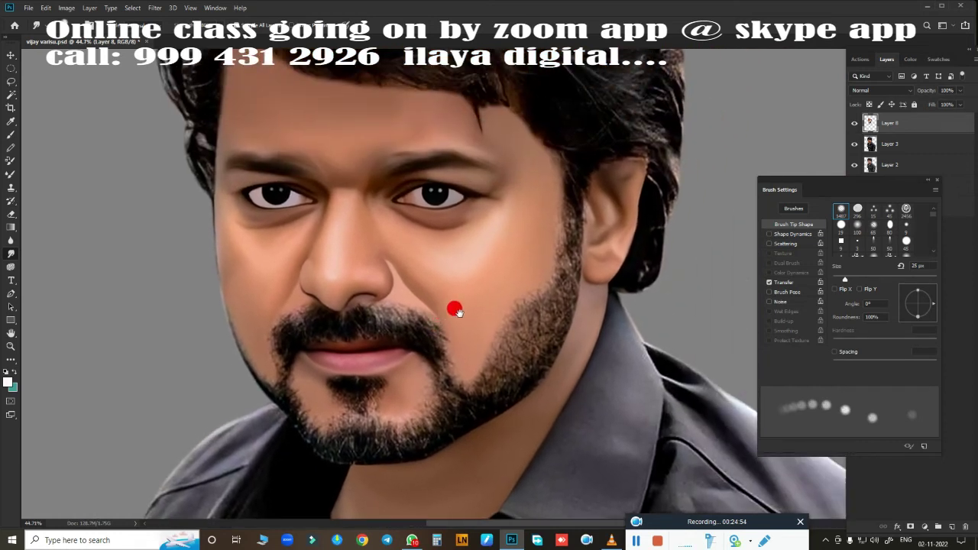
scroll(448, 290, "down", 2)
scroll(497, 222, "down", 2)
scroll(515, 252, "down", 1)
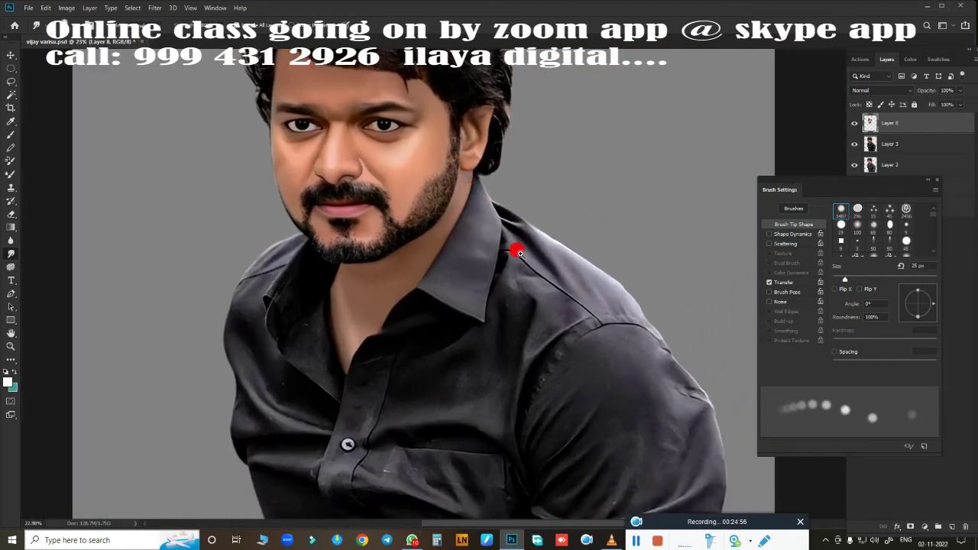
scroll(515, 252, "down", 2)
left_click(895, 144)
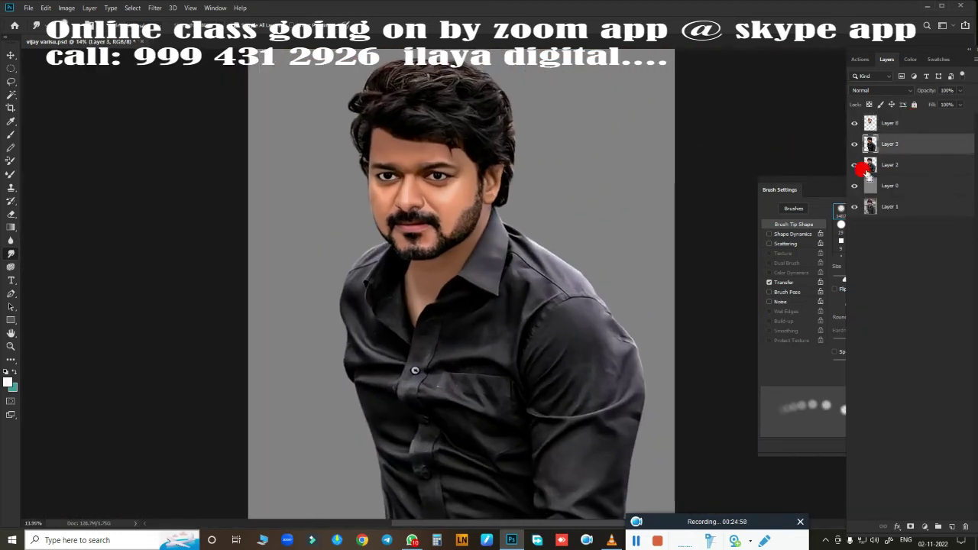
Duplicate Layer 3 and apply Curves to the copy with the black point at input 21
key("ctrl+j")
key("ctrl+m")
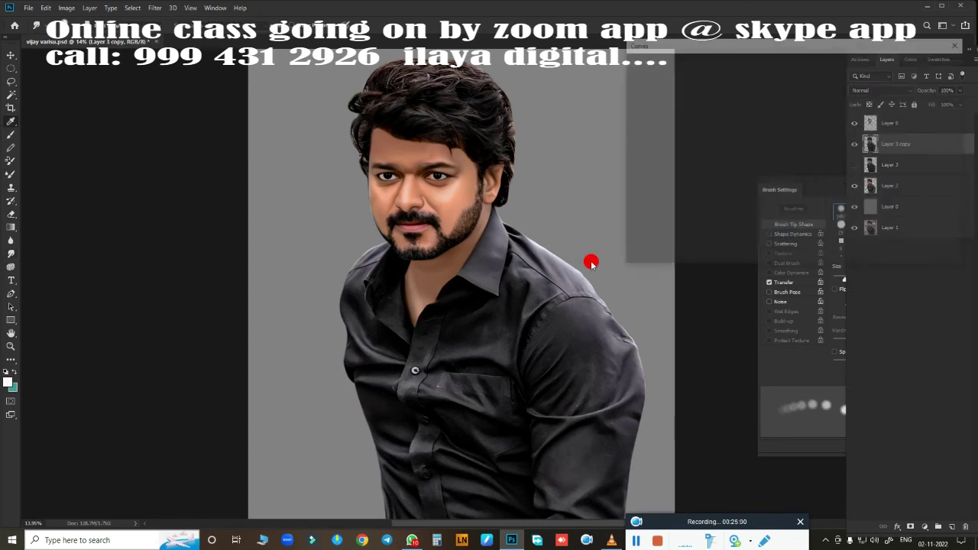
mouse_move(676, 232)
left_mouse_down()
mouse_move(686, 232)
mouse_move(668, 235)
left_mouse_up()
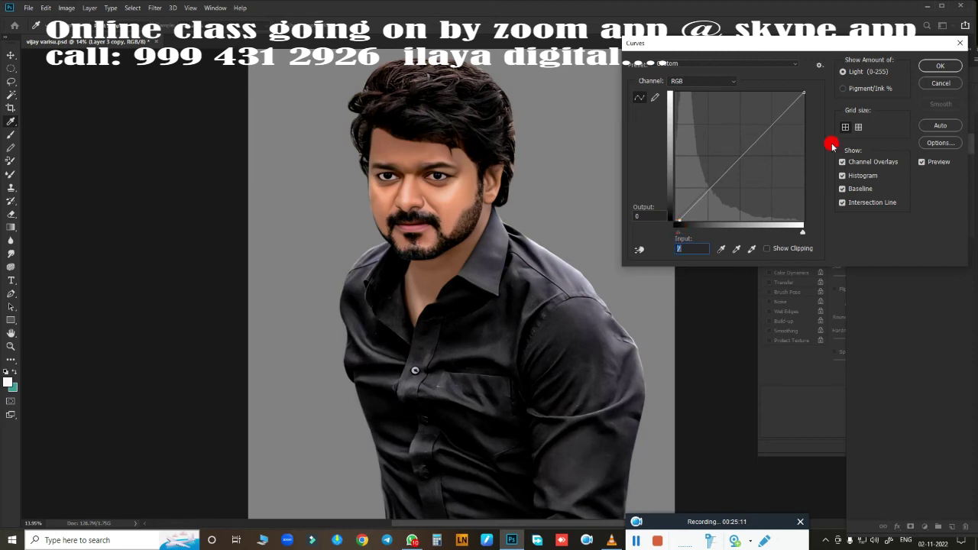
left_click(933, 67)
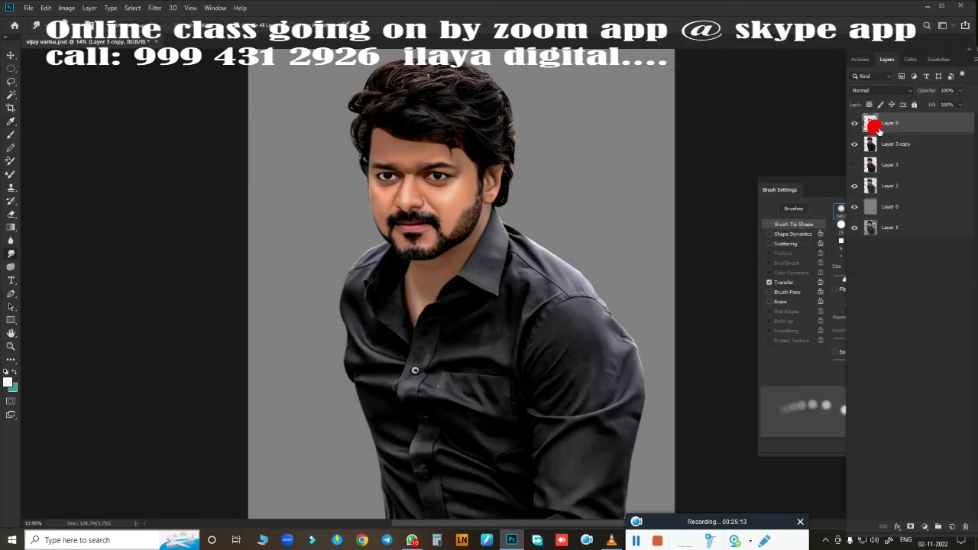
Zoom in on the face and bring the chin and jawline beard into view
mouse_move(407, 202)
left_mouse_down()
mouse_move(469, 273)
mouse_move(459, 388)
mouse_move(470, 360)
mouse_move(453, 317)
mouse_move(492, 323)
mouse_move(413, 296)
mouse_move(390, 236)
mouse_move(457, 292)
left_mouse_up()
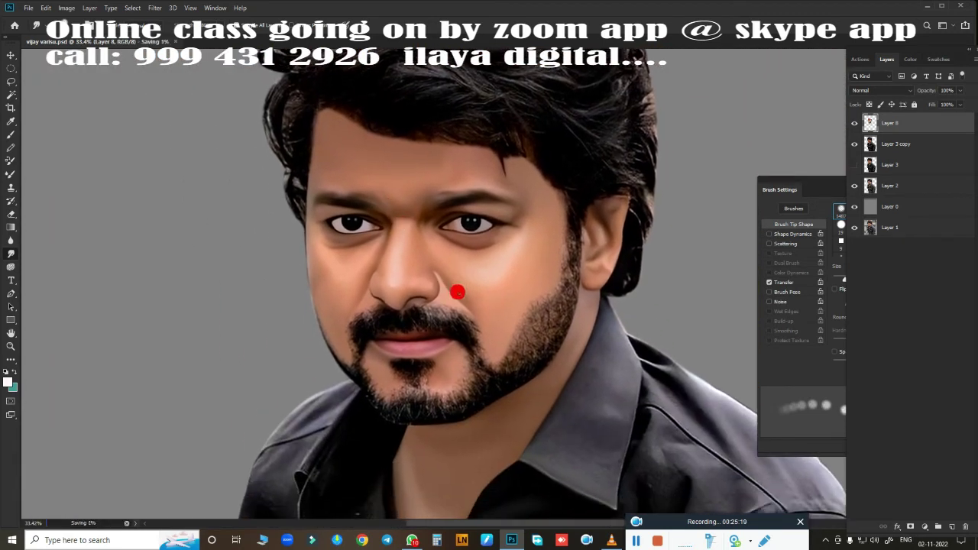
mouse_move(485, 338)
left_mouse_down()
mouse_move(503, 341)
mouse_move(490, 367)
mouse_move(498, 376)
mouse_move(434, 252)
mouse_move(479, 306)
mouse_move(485, 331)
mouse_move(539, 372)
mouse_move(510, 321)
mouse_move(474, 349)
mouse_move(375, 342)
mouse_move(394, 321)
left_mouse_up()
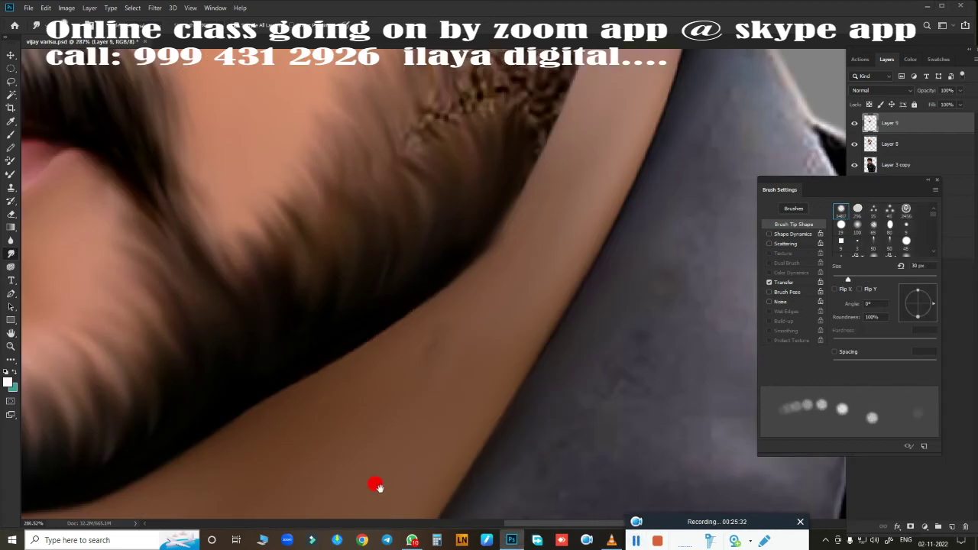
mouse_move(377, 486)
left_mouse_down()
mouse_move(406, 378)
mouse_move(391, 396)
mouse_move(395, 417)
left_mouse_up()
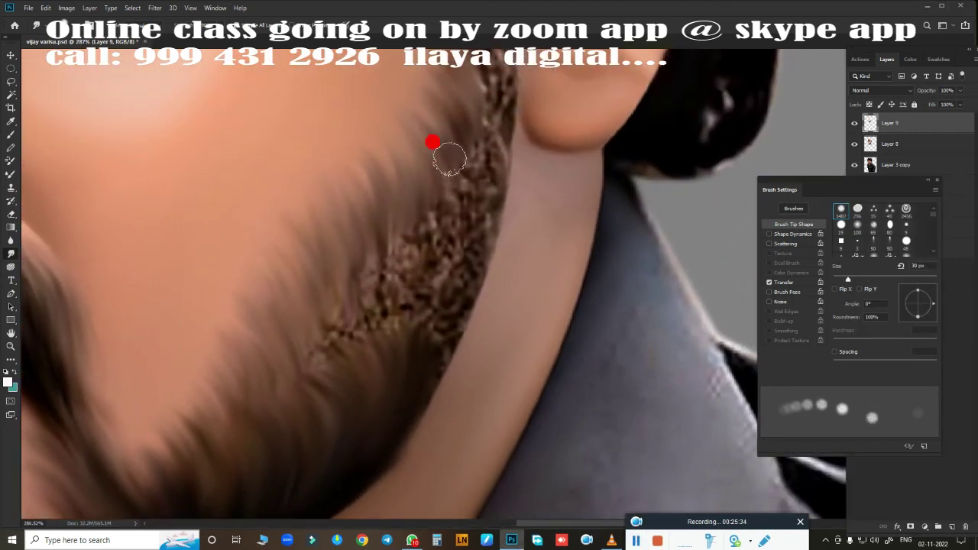
Smudge the jawline beard edge on Layer 9 into soft strands with a 20–25 px brush
key("bracketleft")
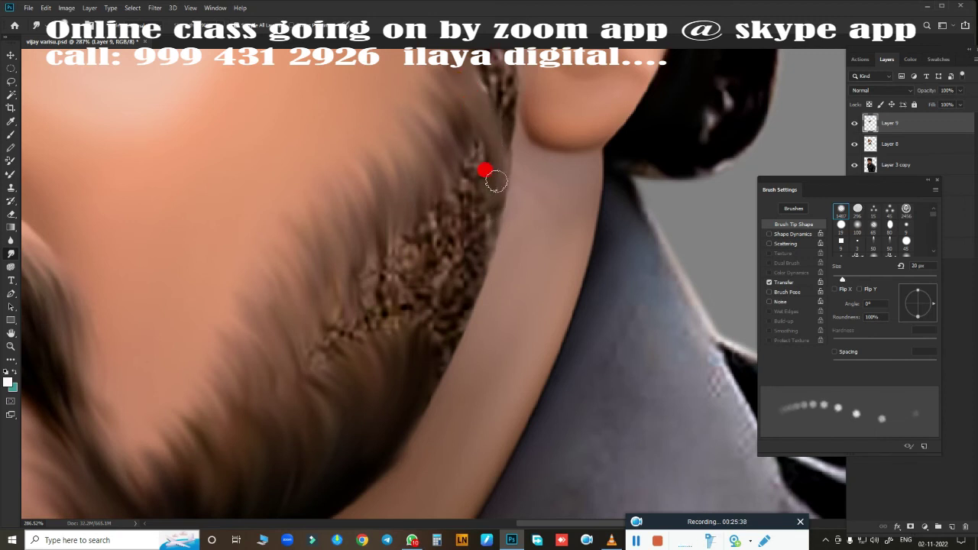
mouse_move(485, 170)
left_mouse_down()
mouse_move(477, 240)
mouse_move(448, 319)
mouse_move(383, 444)
left_mouse_up()
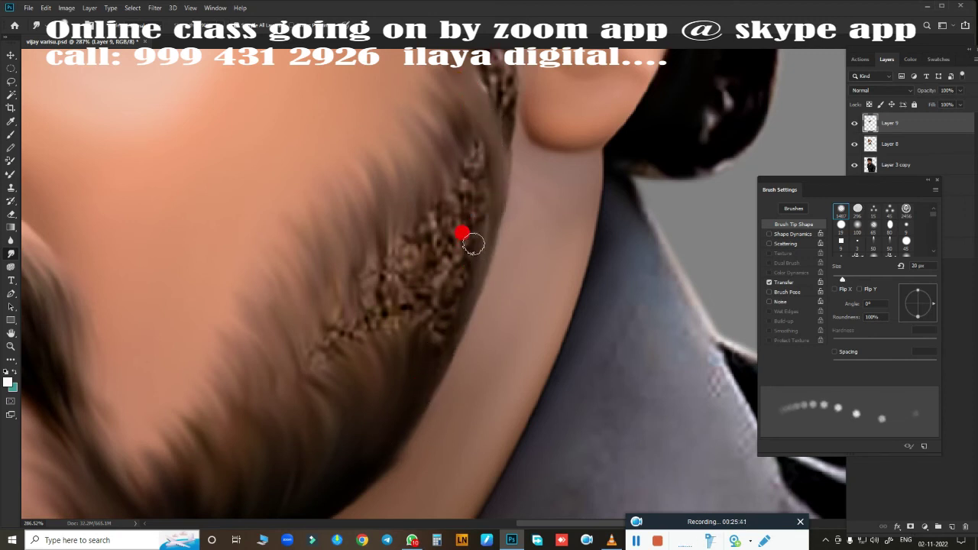
key("bracketright")
mouse_move(464, 115)
left_mouse_down()
mouse_move(473, 223)
mouse_move(454, 234)
mouse_move(440, 334)
mouse_move(421, 321)
mouse_move(404, 343)
mouse_move(451, 291)
mouse_move(440, 335)
mouse_move(362, 307)
left_mouse_up()
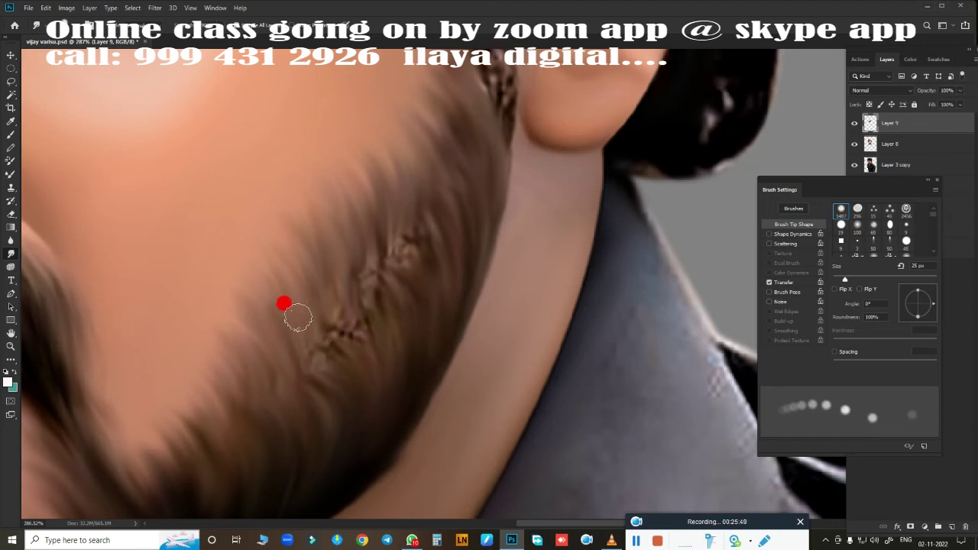
mouse_move(300, 310)
left_mouse_down()
mouse_move(312, 277)
mouse_move(328, 280)
mouse_move(378, 220)
left_mouse_up()
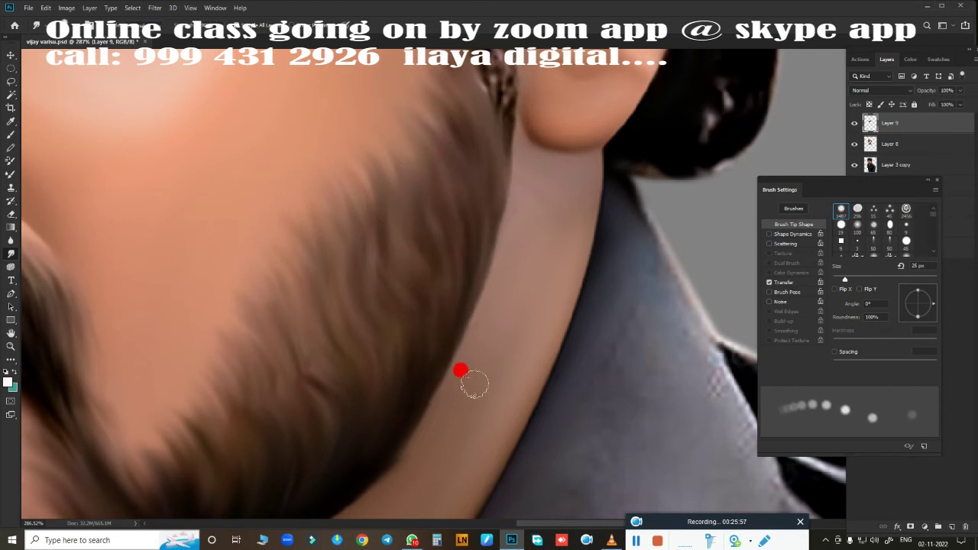
mouse_move(461, 370)
left_mouse_down()
mouse_move(642, 212)
mouse_move(519, 284)
left_mouse_up()
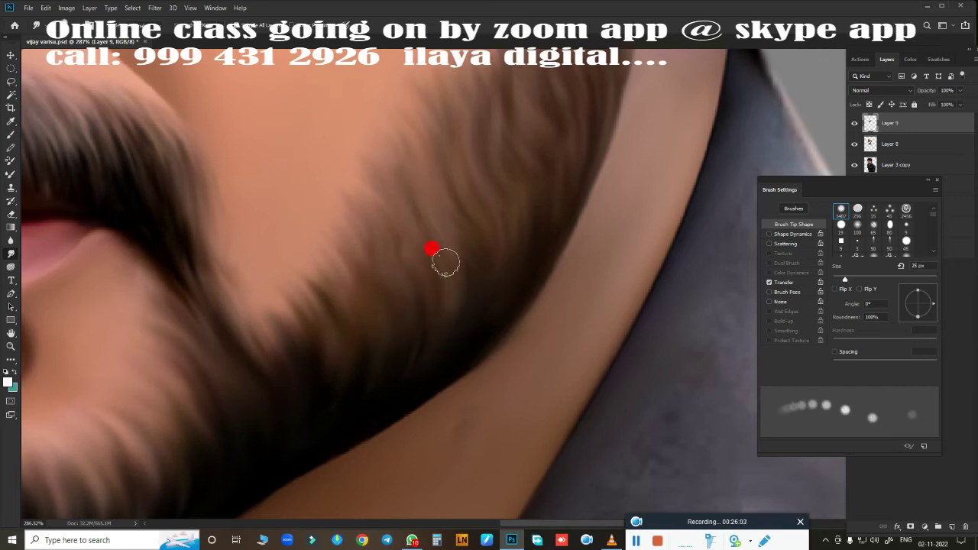
mouse_move(345, 339)
left_mouse_down()
mouse_move(404, 384)
mouse_move(343, 363)
left_mouse_up()
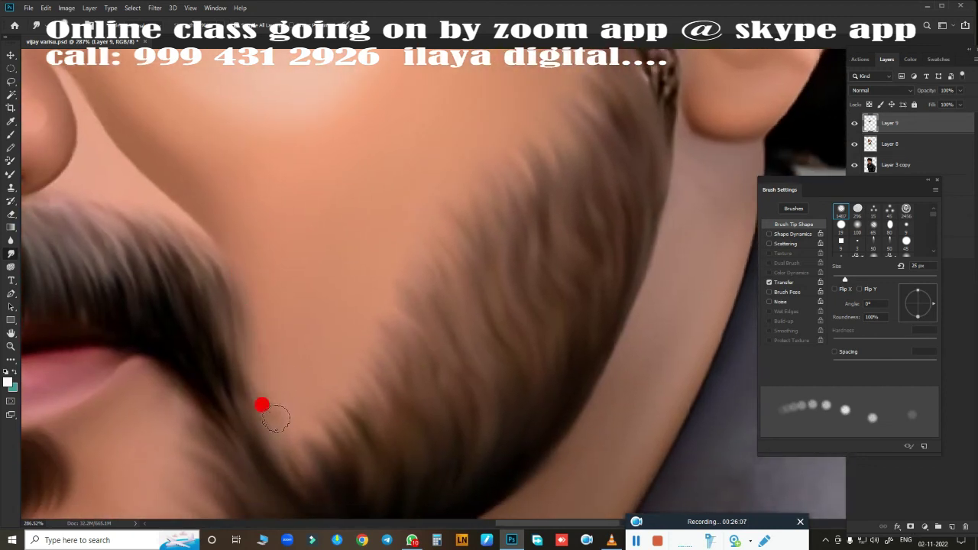
Smudge the hair and beard edge beside the ear, temple and neck, then zoom out to the face
mouse_move(243, 346)
left_mouse_down()
mouse_move(371, 376)
mouse_move(321, 421)
mouse_move(344, 395)
left_mouse_up()
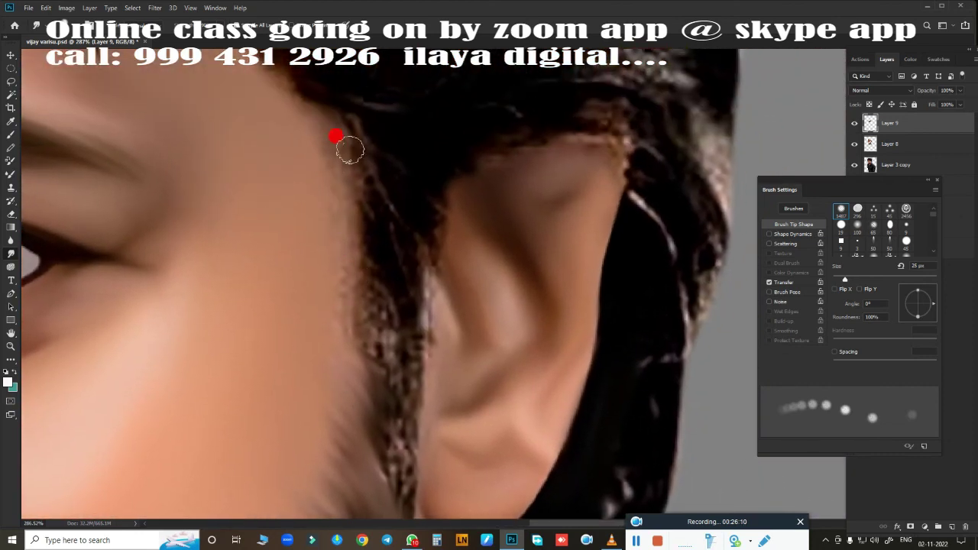
mouse_move(350, 151)
left_mouse_down()
mouse_move(385, 218)
mouse_move(344, 234)
mouse_move(349, 338)
mouse_move(331, 344)
mouse_move(354, 159)
left_mouse_up()
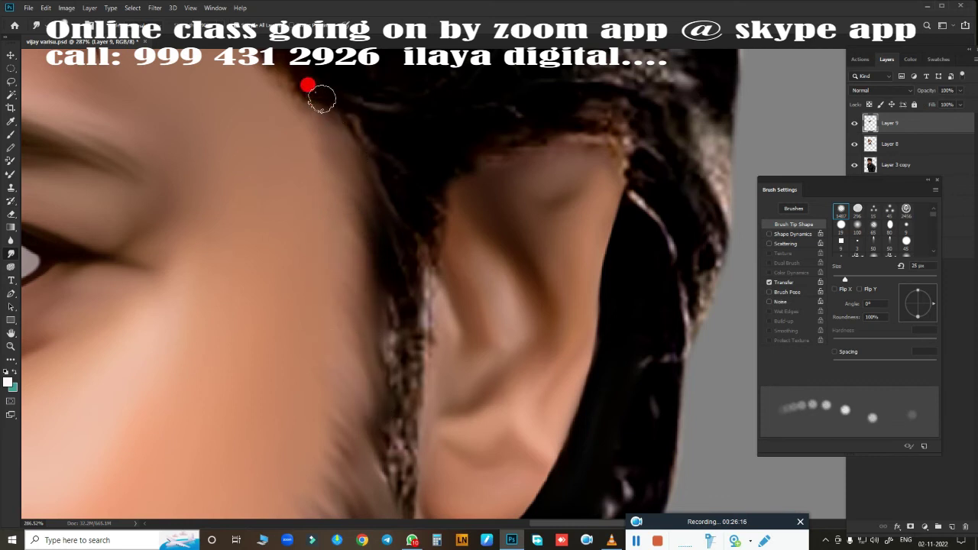
left_click_drag(322, 98, 325, 107)
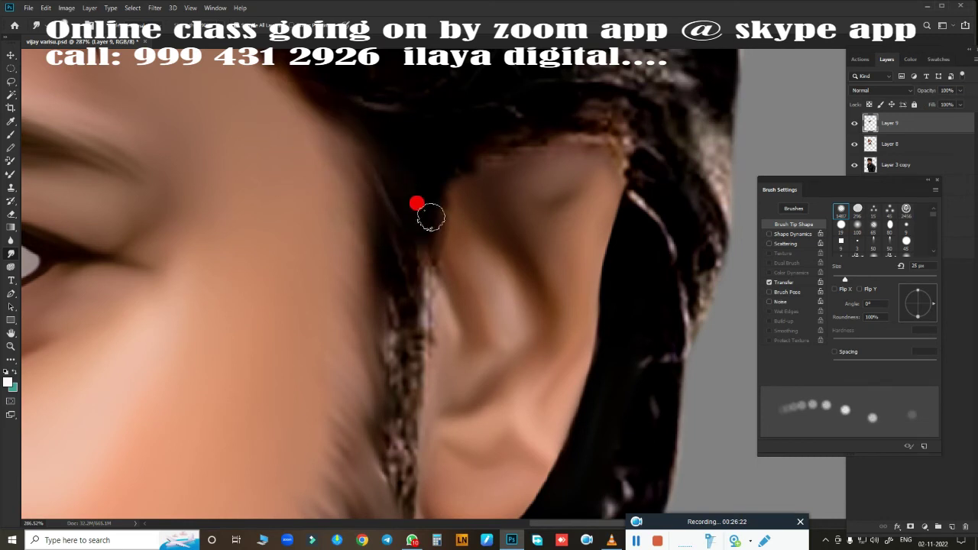
left_click_drag(442, 219, 410, 183)
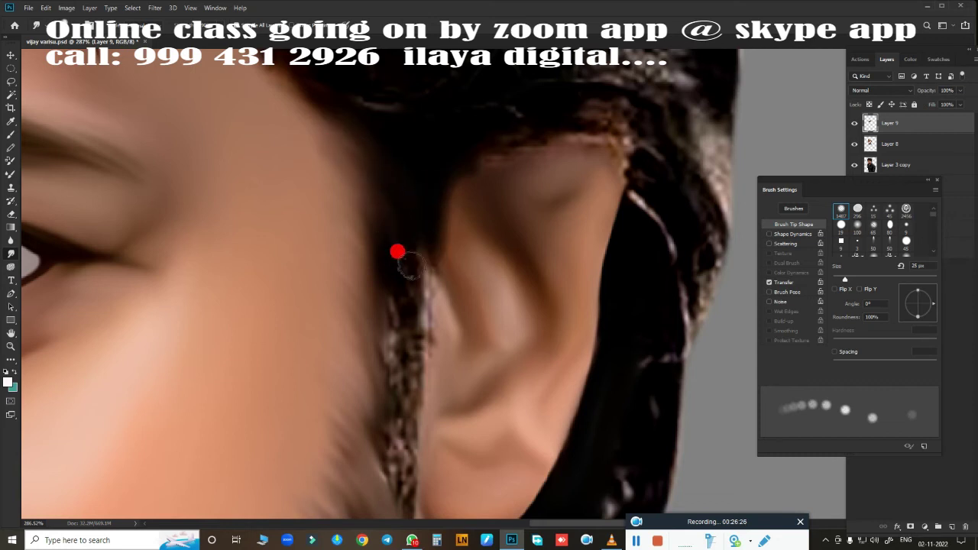
mouse_move(393, 223)
left_mouse_down()
mouse_move(400, 96)
mouse_move(401, 392)
left_mouse_up()
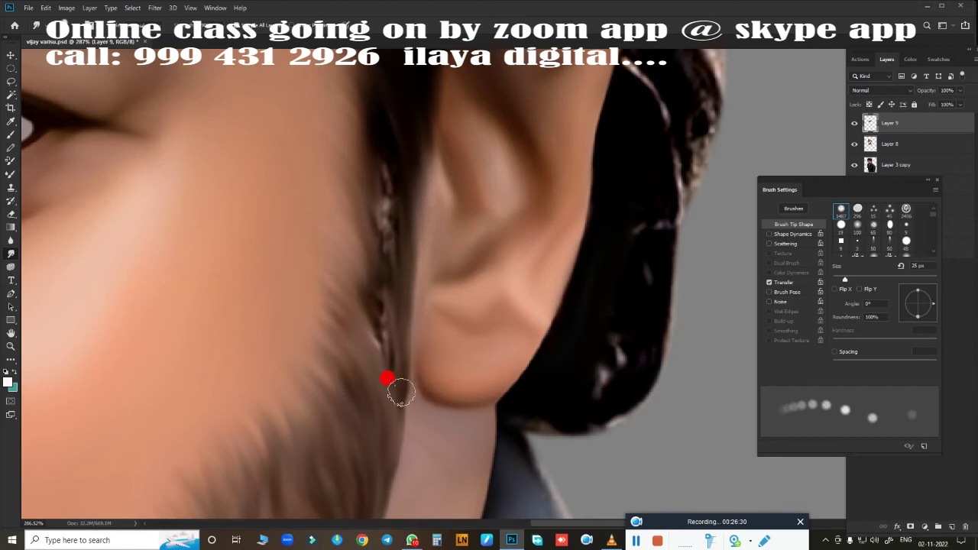
mouse_move(395, 292)
left_mouse_down()
mouse_move(372, 213)
mouse_move(388, 297)
left_mouse_up()
left_click_drag(386, 412, 389, 453)
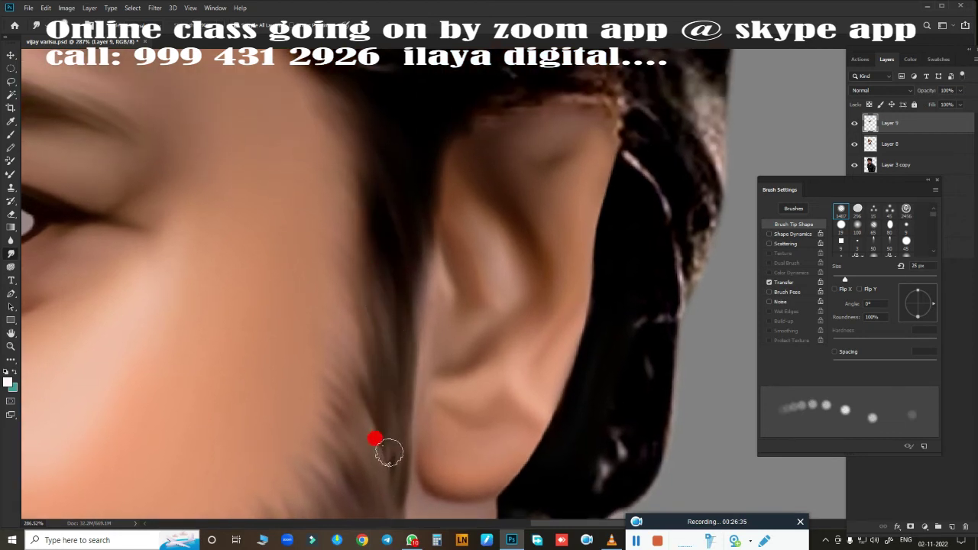
left_click_drag(367, 393, 353, 322)
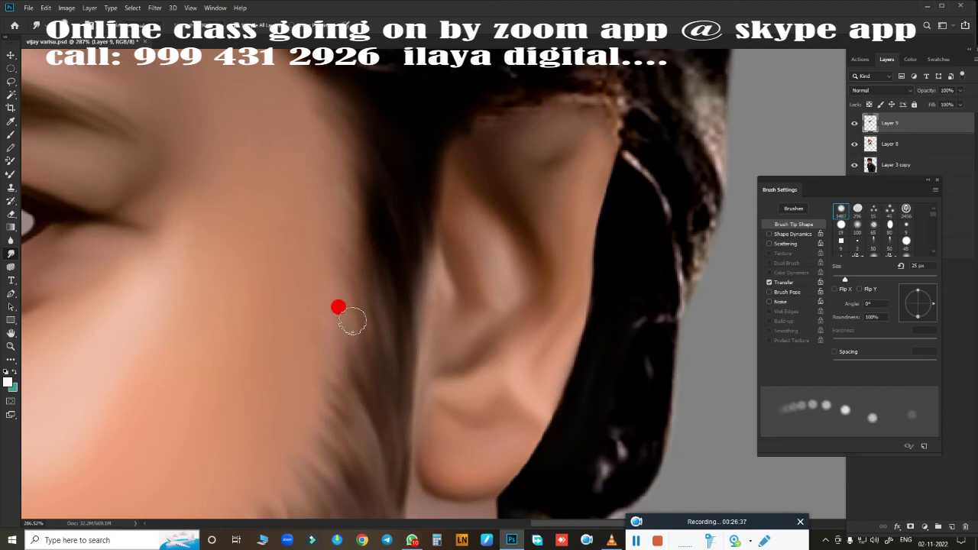
mouse_move(370, 284)
left_mouse_down()
mouse_move(419, 286)
mouse_move(420, 349)
mouse_move(422, 286)
mouse_move(446, 200)
left_mouse_up()
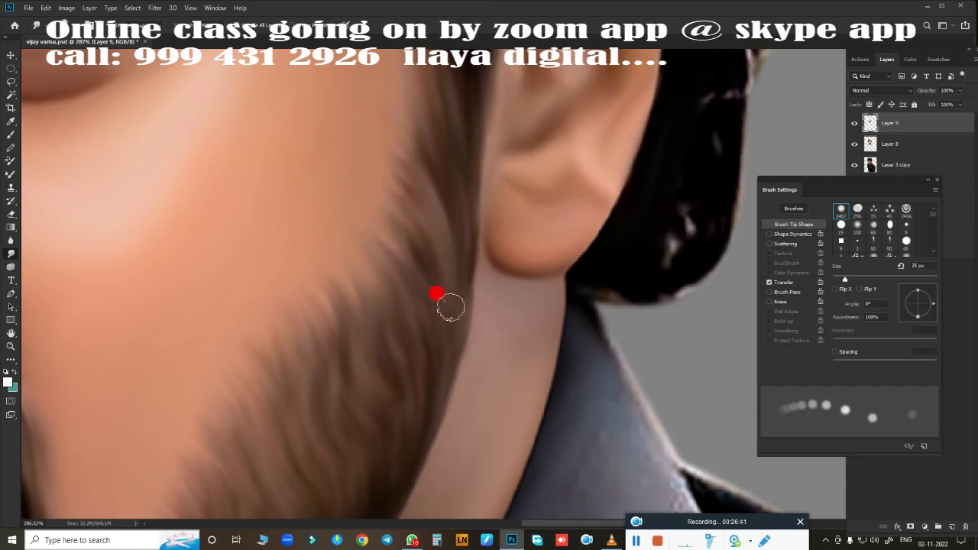
left_click_drag(404, 125, 420, 211)
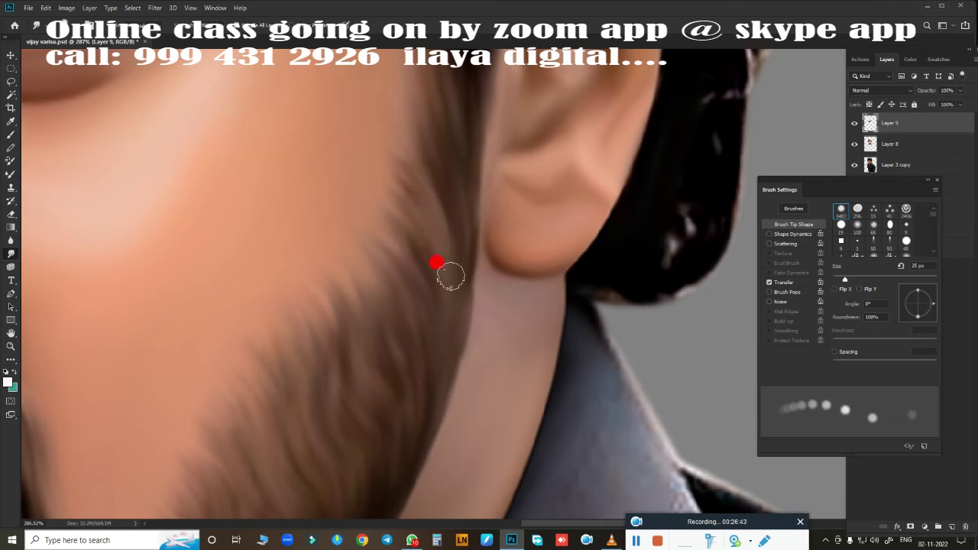
mouse_move(405, 312)
left_mouse_down()
mouse_move(372, 338)
mouse_move(390, 253)
mouse_move(550, 260)
mouse_move(284, 315)
mouse_move(334, 316)
mouse_move(323, 306)
mouse_move(438, 240)
mouse_move(516, 141)
left_mouse_up()
Smudge the cheek and jaw outline down to the chin and neck, then fit the portrait on screen
left_click(864, 165)
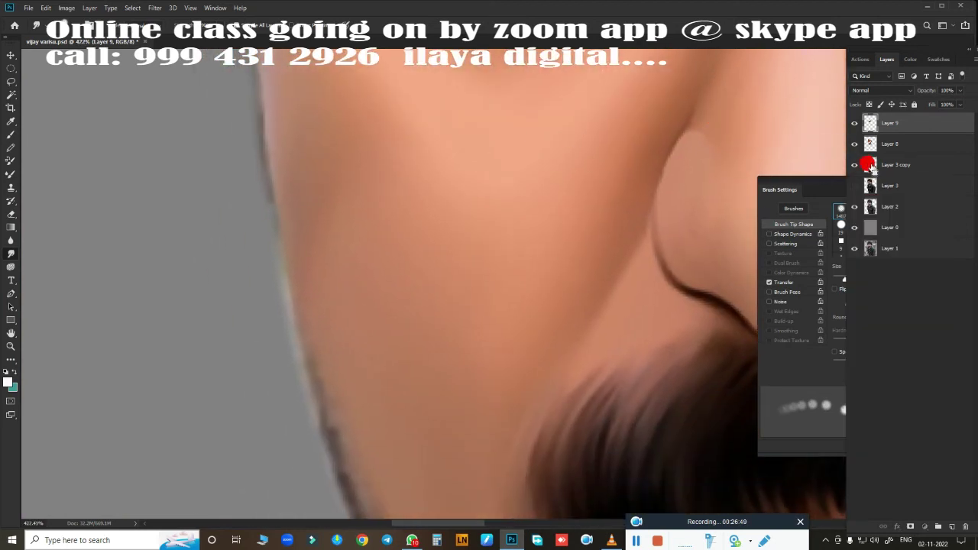
mouse_move(598, 255)
left_mouse_down()
mouse_move(454, 240)
mouse_move(510, 255)
left_mouse_up()
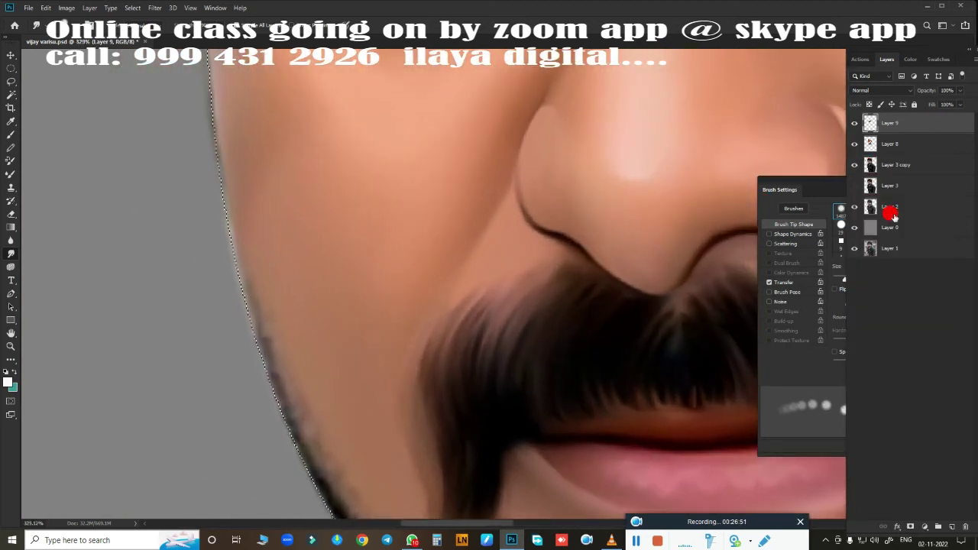
mouse_move(280, 275)
left_mouse_down()
mouse_move(306, 275)
mouse_move(347, 323)
mouse_move(347, 313)
left_mouse_up()
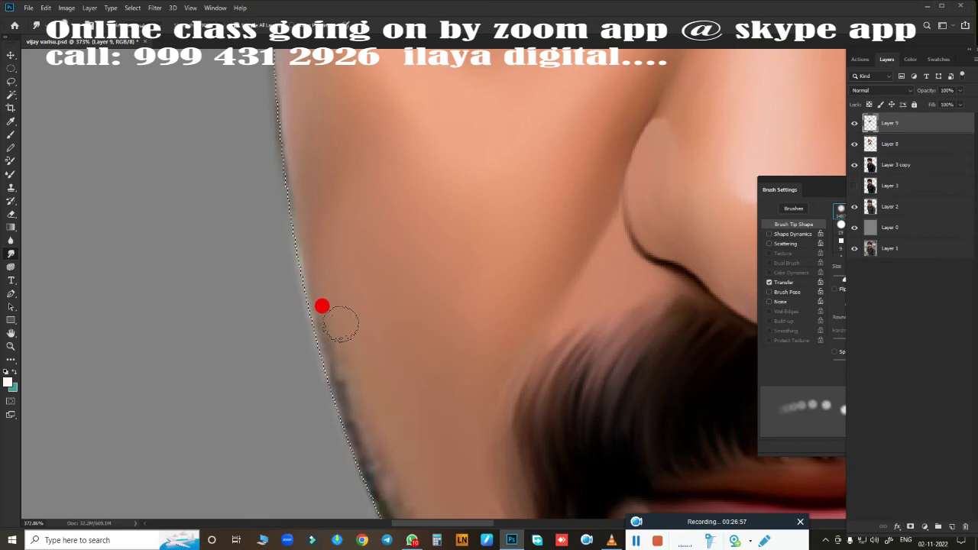
left_click_drag(316, 308, 288, 156)
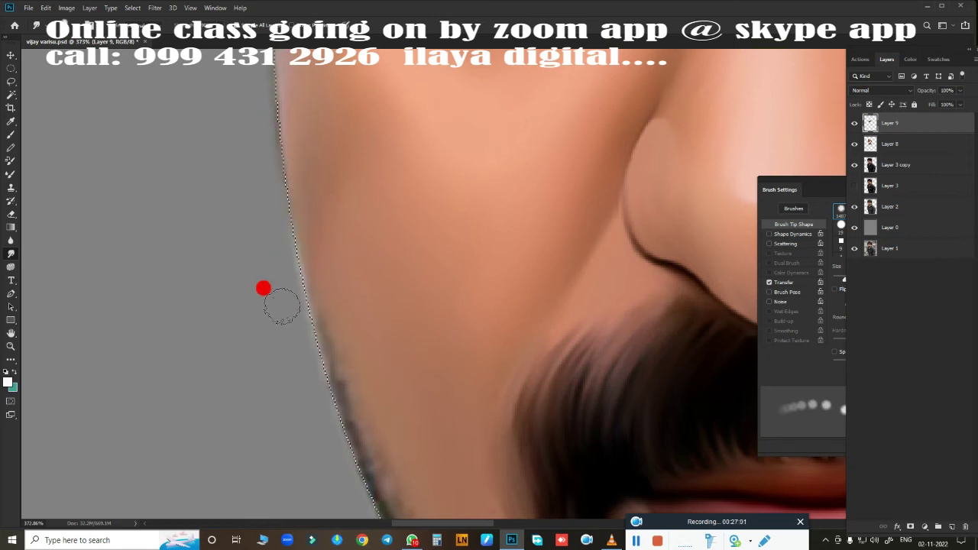
left_click_drag(369, 370, 317, 245)
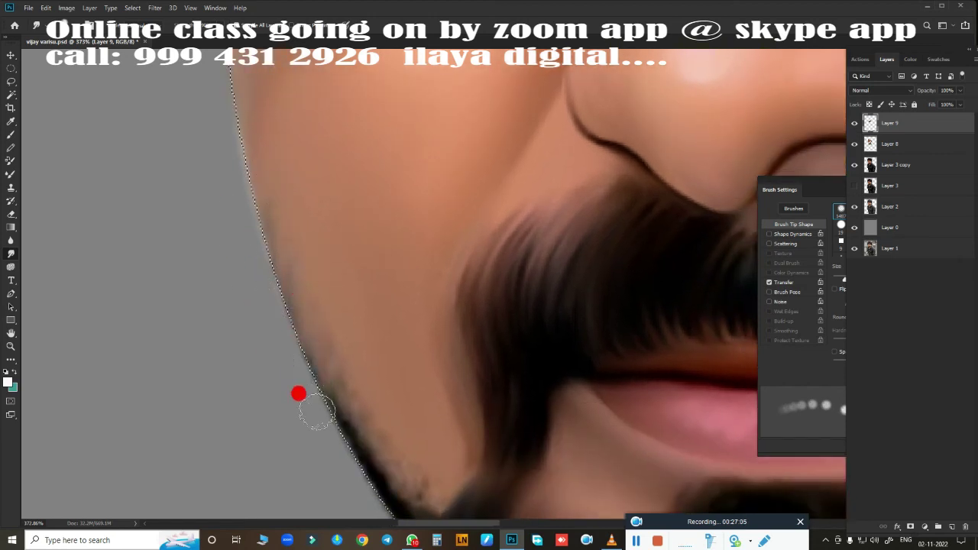
mouse_move(340, 416)
left_mouse_down()
mouse_move(344, 241)
mouse_move(318, 167)
left_mouse_up()
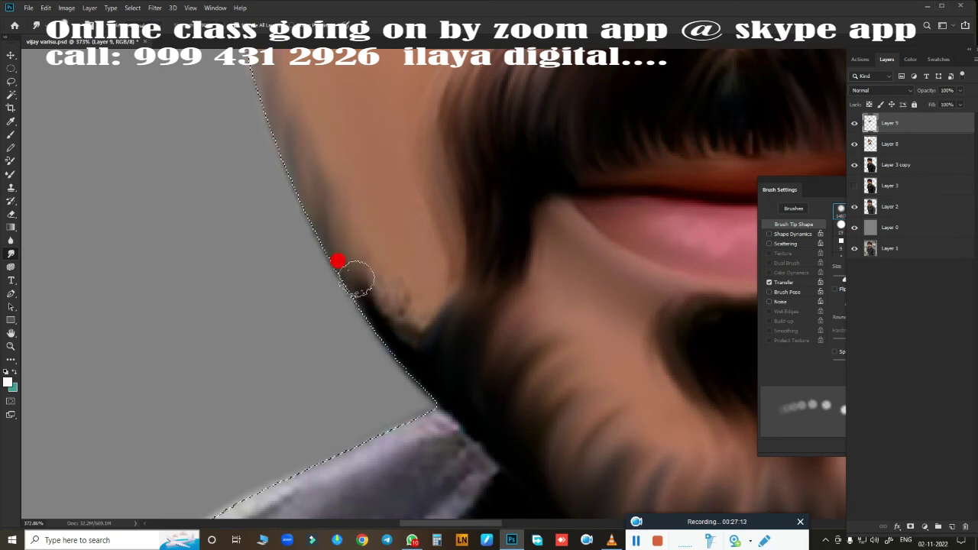
mouse_move(375, 329)
left_mouse_down()
mouse_move(388, 323)
mouse_move(410, 349)
mouse_move(420, 342)
mouse_move(356, 215)
left_mouse_up()
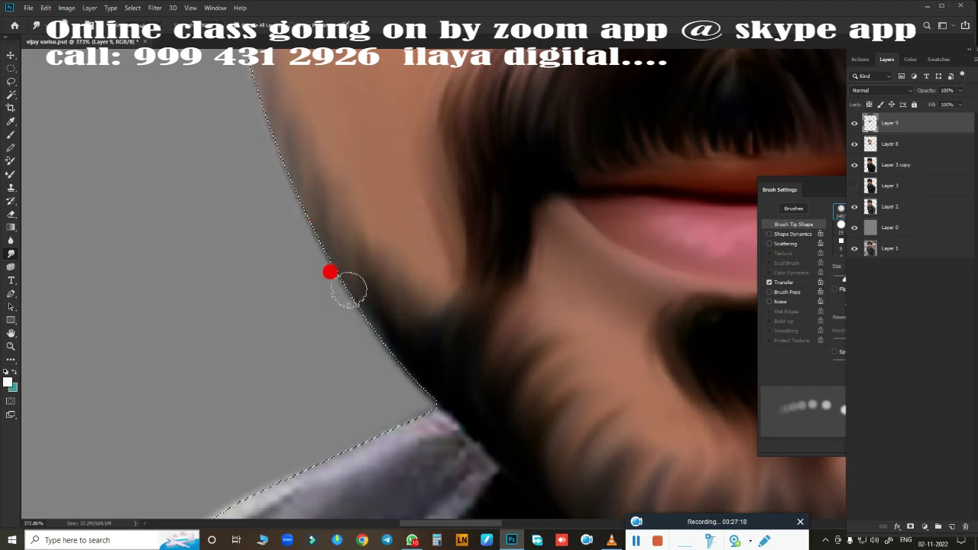
key("ctrl+0")
Zoom to the temple hairline and smudge its strands into smooth, dark strokes
scroll(277, 352, "up", 2)
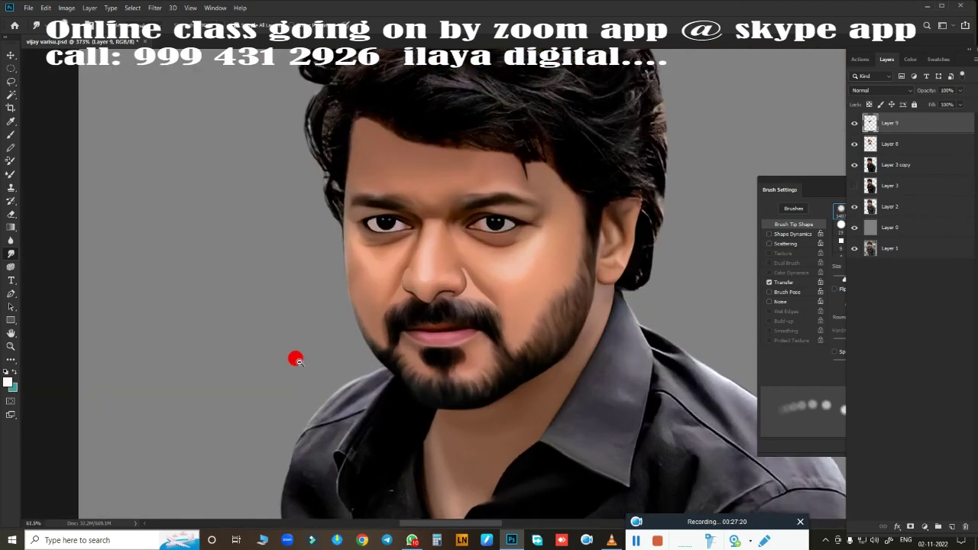
scroll(295, 357, "up", 2)
scroll(301, 258, "up", 2)
scroll(303, 284, "up", 1)
scroll(321, 284, "down", 2)
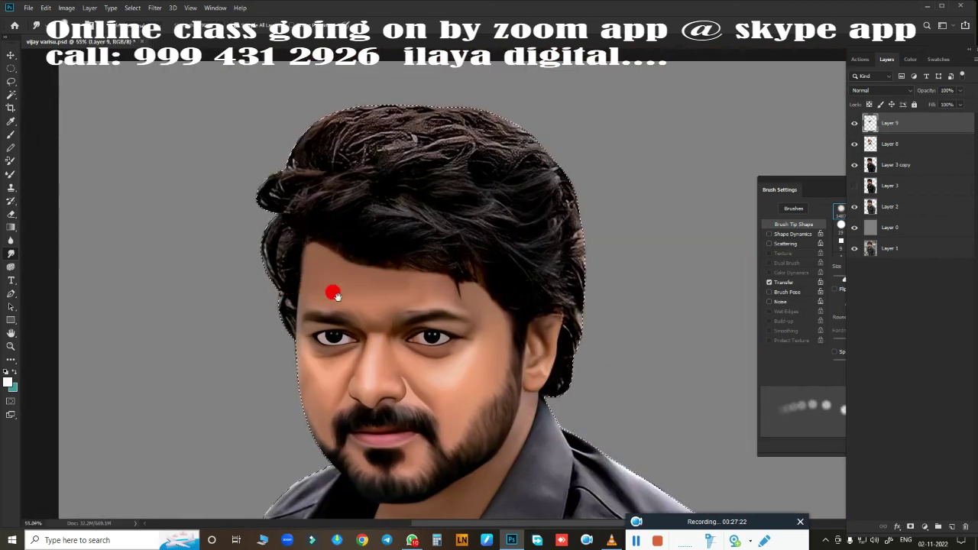
scroll(332, 290, "down", 2)
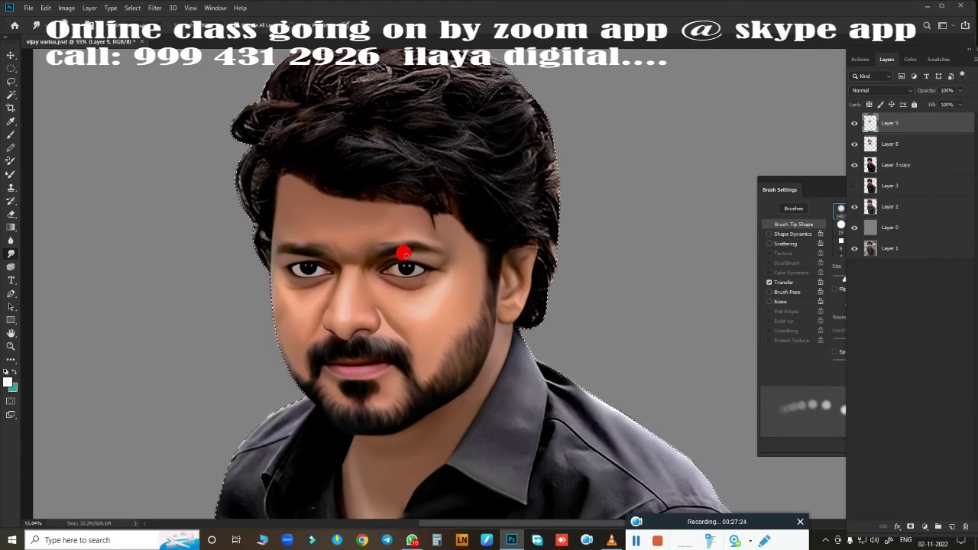
scroll(314, 287, "up", 2)
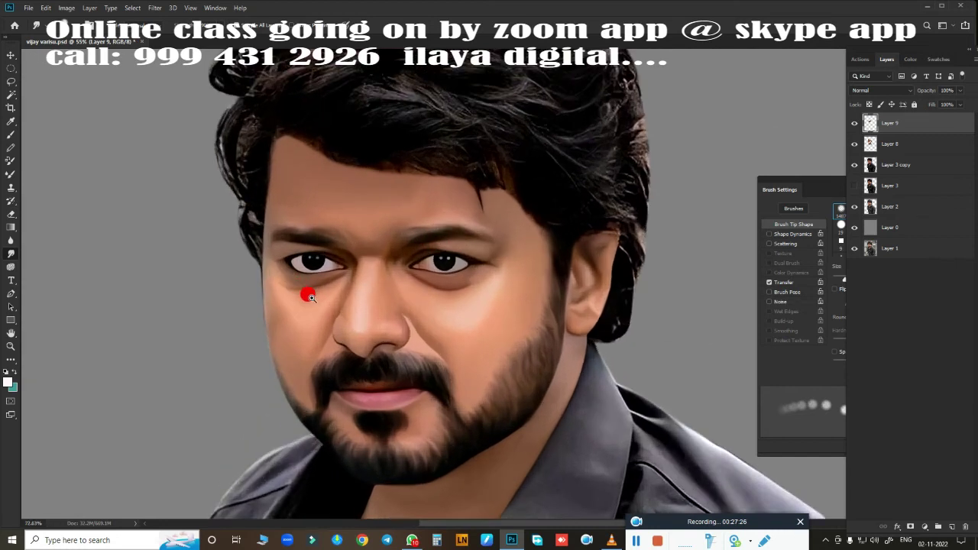
scroll(316, 286, "up", 3)
scroll(472, 306, "up", 3)
scroll(472, 305, "up", 1)
scroll(492, 295, "up", 1)
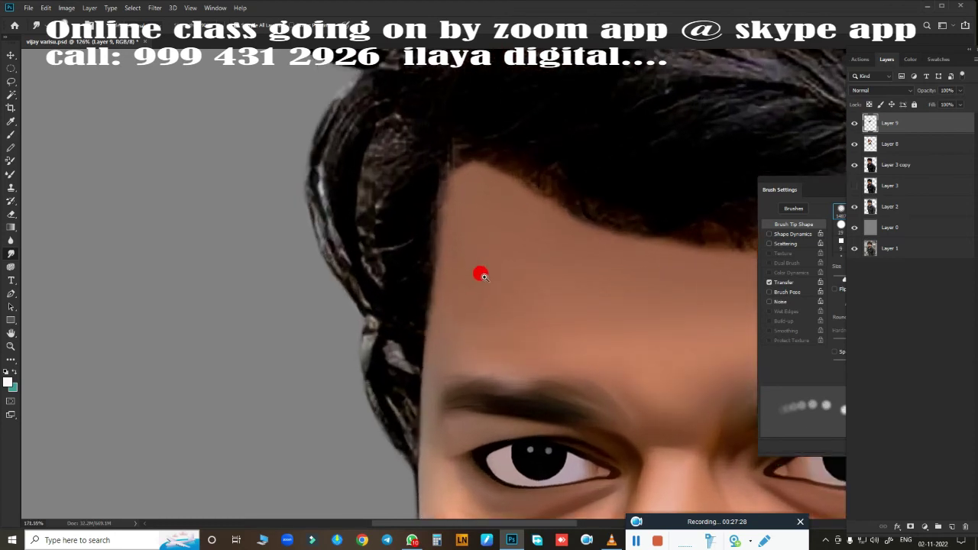
scroll(478, 273, "up", 1)
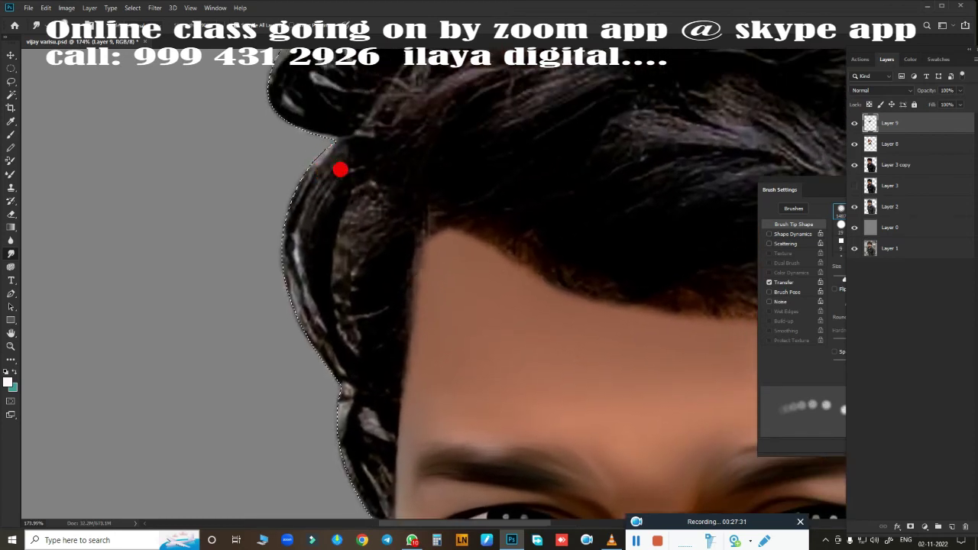
mouse_move(355, 159)
left_mouse_down()
mouse_move(373, 155)
mouse_move(347, 163)
mouse_move(308, 227)
mouse_move(303, 275)
mouse_move(372, 176)
mouse_move(393, 179)
mouse_move(383, 239)
mouse_move(395, 243)
left_mouse_up()
mouse_move(386, 312)
left_mouse_down()
mouse_move(405, 332)
mouse_move(400, 313)
mouse_move(415, 272)
mouse_move(419, 323)
mouse_move(405, 393)
mouse_move(418, 261)
left_mouse_up()
mouse_move(490, 260)
left_mouse_down()
mouse_move(381, 229)
mouse_move(367, 236)
mouse_move(393, 191)
mouse_move(411, 191)
mouse_move(393, 194)
mouse_move(349, 297)
mouse_move(321, 240)
left_mouse_up()
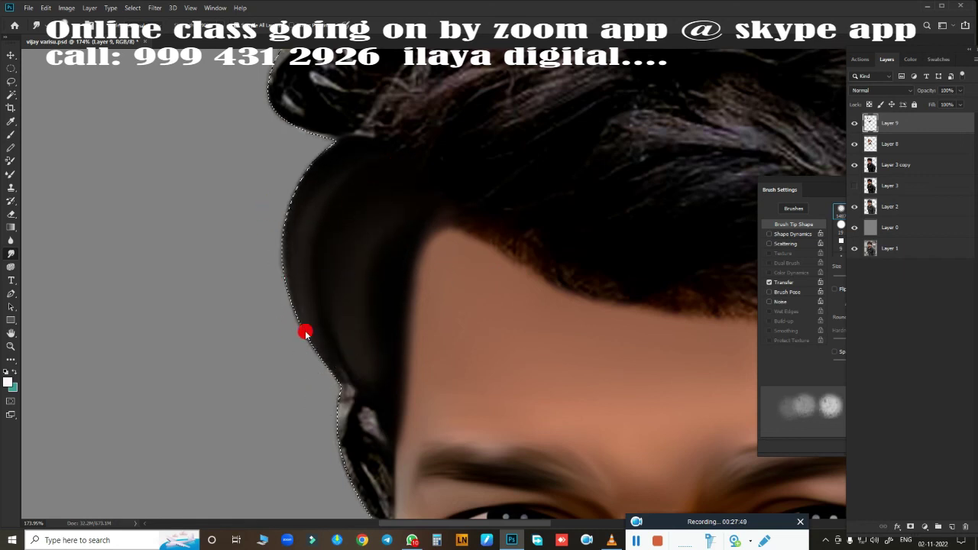
Smooth the left outline of the hair with downward Smudge strokes
mouse_move(287, 383)
left_mouse_down()
mouse_move(316, 249)
mouse_move(275, 188)
mouse_move(271, 229)
mouse_move(294, 321)
left_mouse_up()
scroll(271, 348, "down", 3)
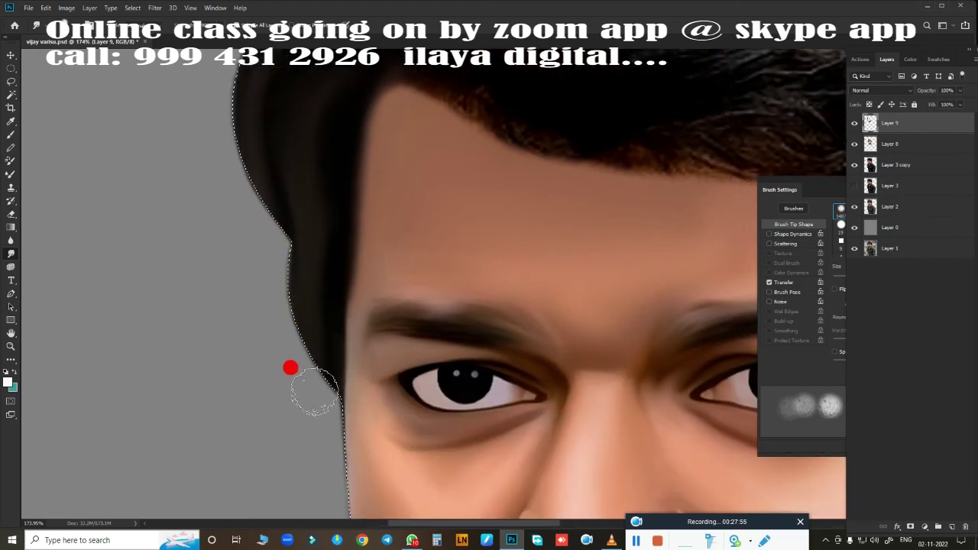
left_click_drag(290, 284, 297, 415)
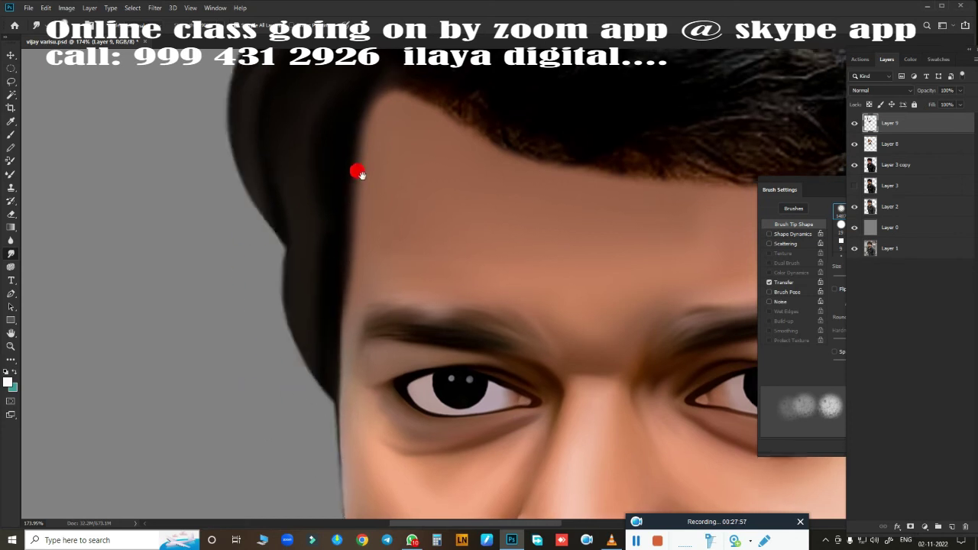
mouse_move(356, 170)
left_mouse_down()
mouse_move(229, 459)
mouse_move(327, 396)
left_mouse_up()
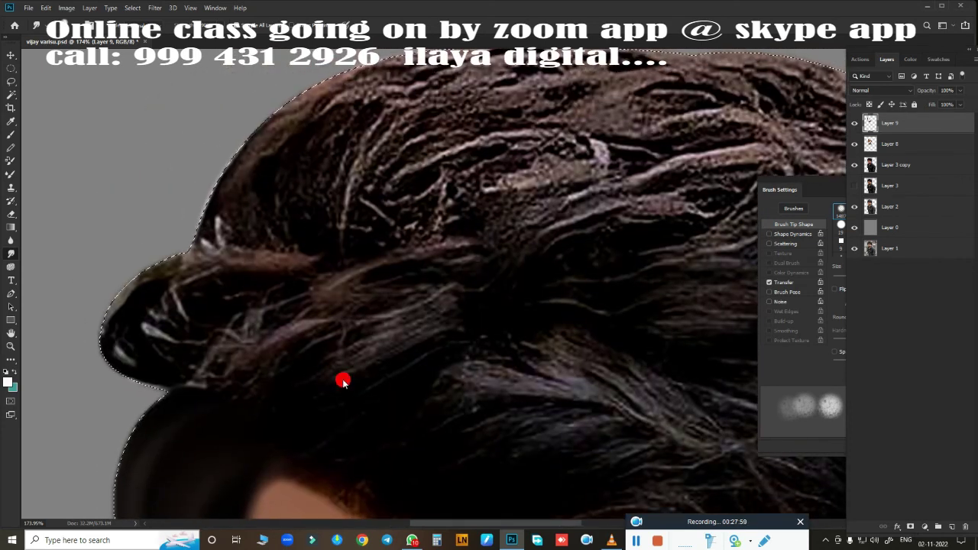
scroll(314, 349, "down", 5)
left_click_drag(314, 349, 313, 182)
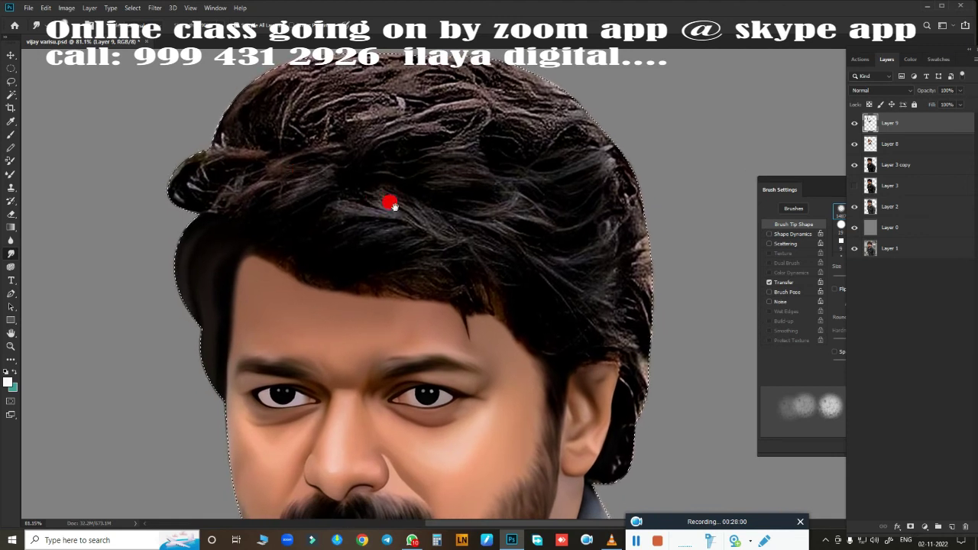
Smear the hair above the forehead into a smooth dark band extending right
scroll(451, 229, "up", 2)
scroll(462, 234, "up", 2)
scroll(469, 229, "up", 2)
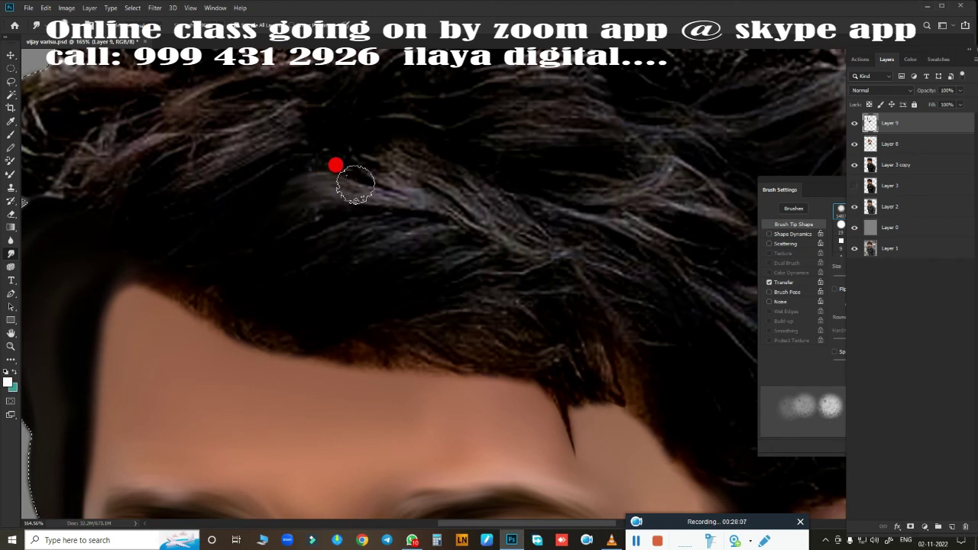
left_click_drag(304, 190, 413, 191)
left_click_drag(336, 195, 459, 191)
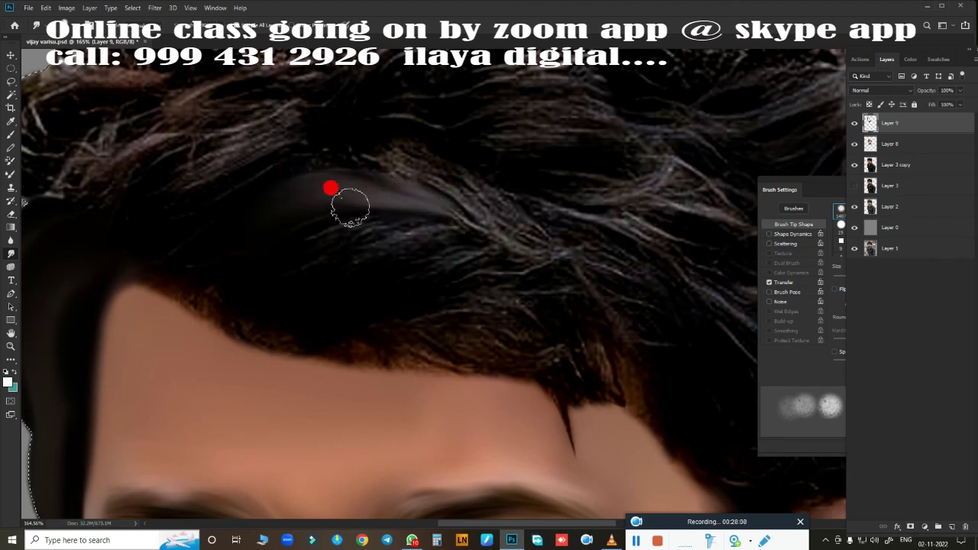
mouse_move(349, 251)
left_mouse_down()
mouse_move(507, 240)
mouse_move(581, 280)
mouse_move(380, 303)
mouse_move(489, 304)
mouse_move(535, 344)
mouse_move(456, 328)
mouse_move(349, 343)
mouse_move(560, 377)
mouse_move(555, 393)
mouse_move(594, 417)
mouse_move(623, 418)
mouse_move(675, 475)
left_mouse_up()
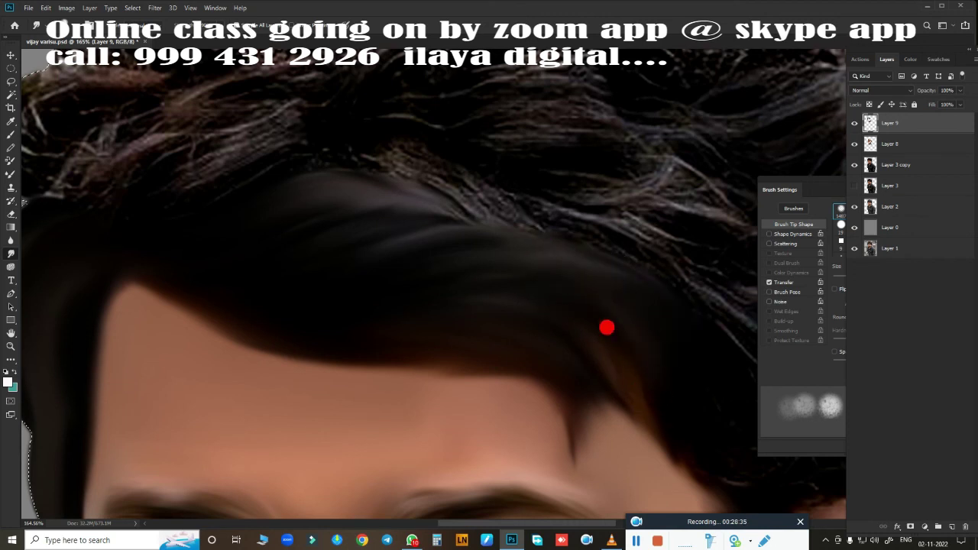
Smudge the wiry upper strands and left hair tip smooth, removing the white strands
left_click_drag(263, 240, 367, 356)
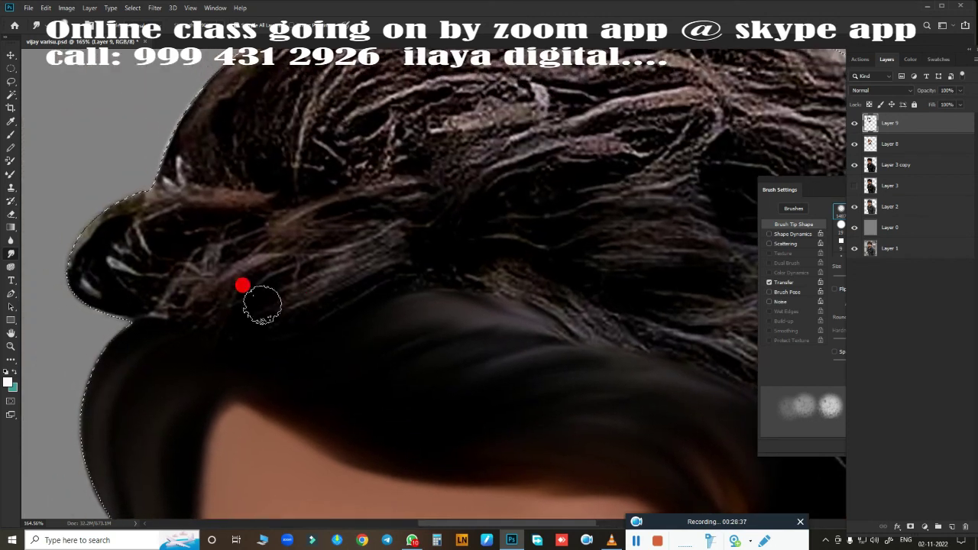
mouse_move(249, 307)
left_mouse_down()
mouse_move(416, 230)
mouse_move(447, 233)
left_mouse_up()
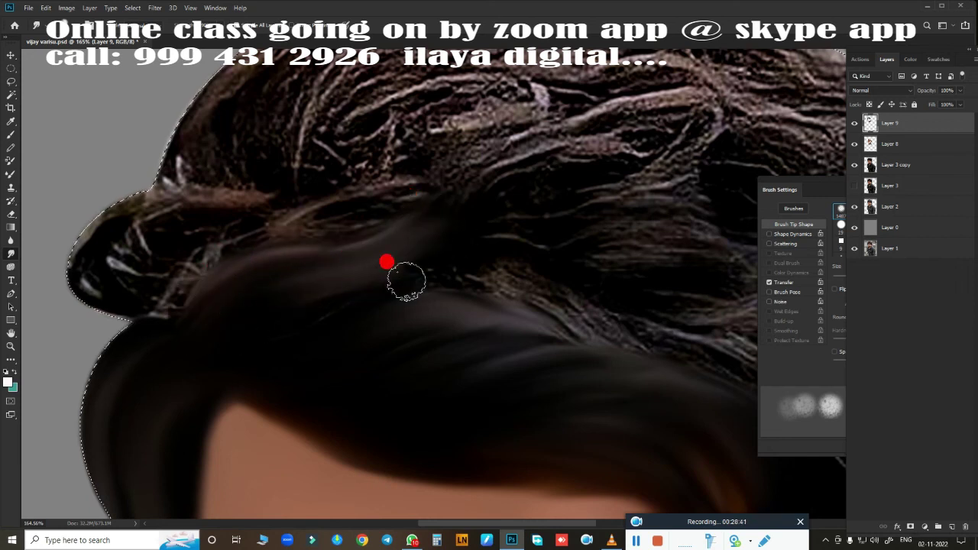
mouse_move(197, 311)
left_mouse_down()
mouse_move(85, 276)
mouse_move(68, 294)
mouse_move(68, 238)
mouse_move(133, 183)
mouse_move(144, 211)
left_mouse_up()
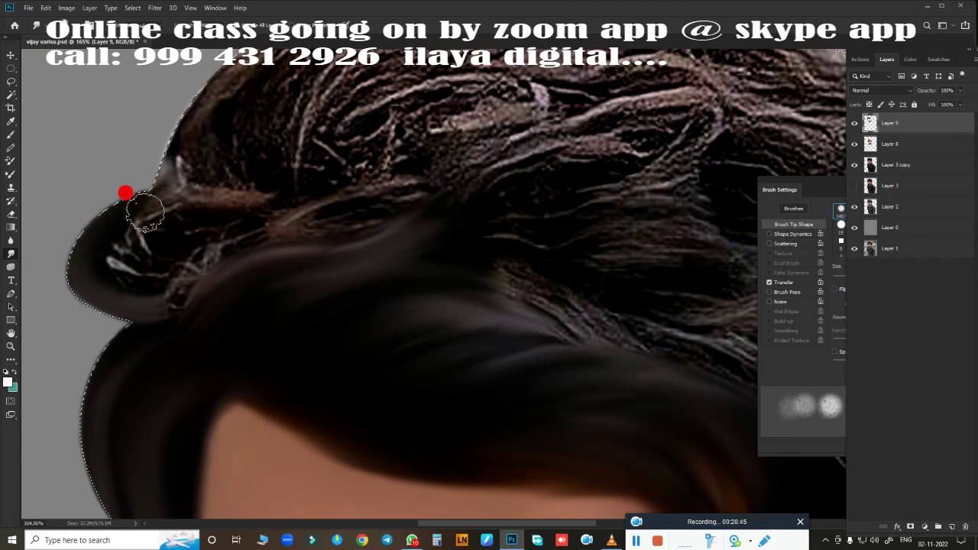
mouse_move(93, 256)
left_mouse_down()
mouse_move(89, 314)
mouse_move(165, 307)
mouse_move(210, 211)
mouse_move(197, 197)
mouse_move(152, 296)
mouse_move(162, 284)
mouse_move(147, 201)
mouse_move(177, 207)
mouse_move(207, 194)
mouse_move(53, 273)
mouse_move(101, 211)
mouse_move(136, 213)
mouse_move(131, 306)
mouse_move(286, 305)
mouse_move(242, 324)
left_mouse_up()
mouse_move(120, 289)
left_mouse_down()
mouse_move(238, 245)
mouse_move(125, 262)
mouse_move(245, 229)
mouse_move(99, 256)
mouse_move(272, 185)
mouse_move(168, 275)
mouse_move(287, 248)
left_mouse_up()
Smudge the bright strands on the right of the upper hair into dark tone
left_click_drag(388, 298, 237, 179)
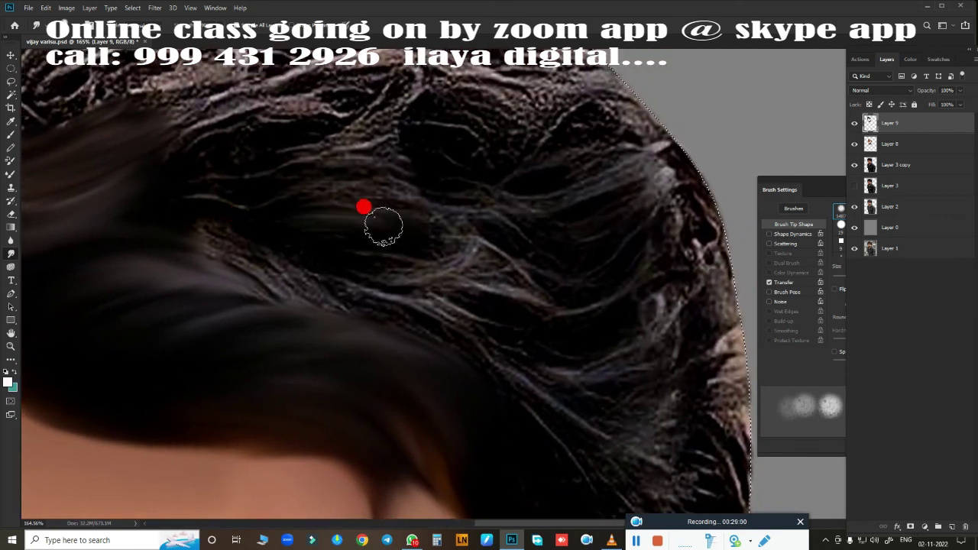
mouse_move(403, 210)
left_mouse_down()
mouse_move(378, 166)
mouse_move(418, 168)
mouse_move(421, 151)
left_mouse_up()
left_click_drag(498, 253, 354, 203)
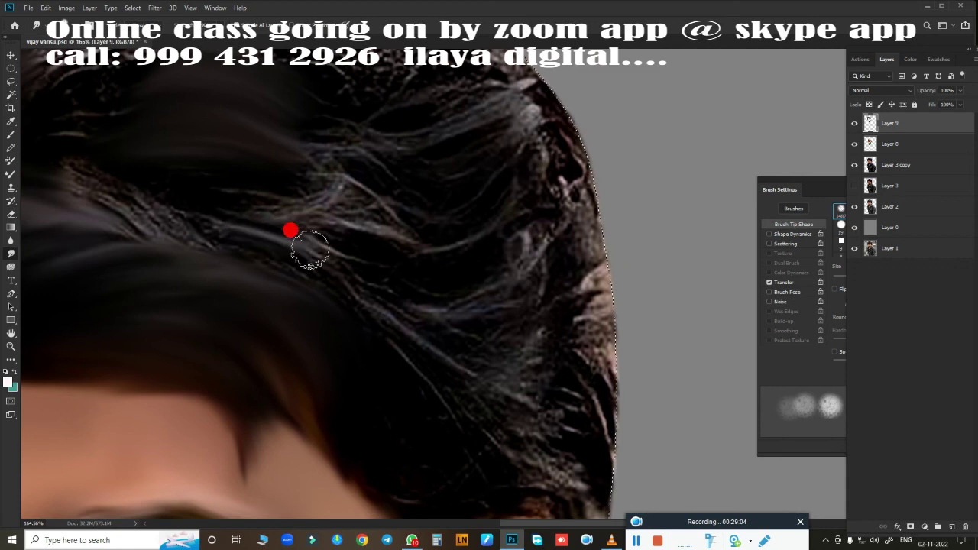
mouse_move(294, 225)
left_mouse_down()
mouse_move(339, 201)
mouse_move(382, 203)
left_mouse_up()
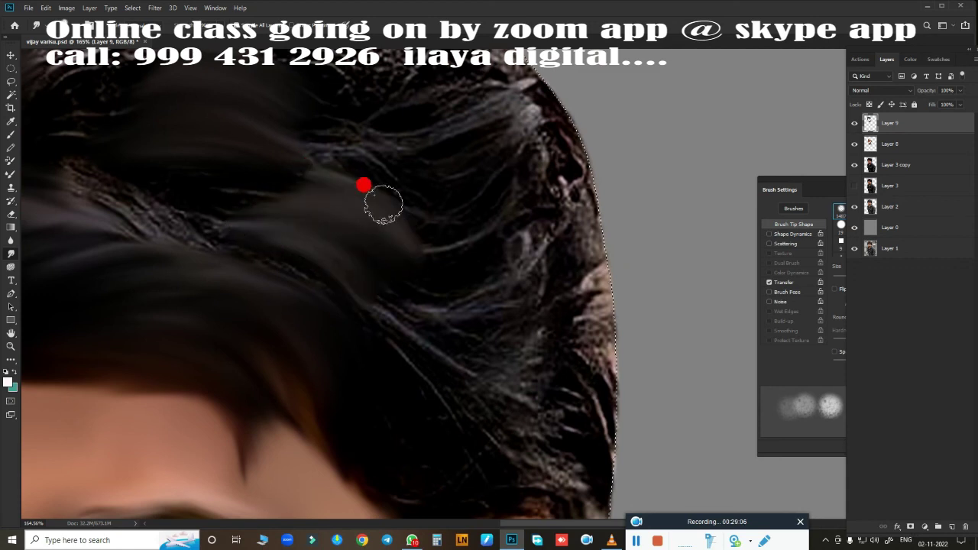
mouse_move(401, 245)
left_mouse_down()
mouse_move(455, 277)
mouse_move(472, 255)
left_mouse_up()
Blend the strands around the crown into smooth, dark painted sweeps
mouse_move(278, 173)
left_mouse_down()
mouse_move(319, 209)
mouse_move(448, 240)
left_mouse_up()
mouse_move(277, 166)
left_mouse_down()
mouse_move(448, 188)
mouse_move(427, 199)
mouse_move(532, 181)
left_mouse_up()
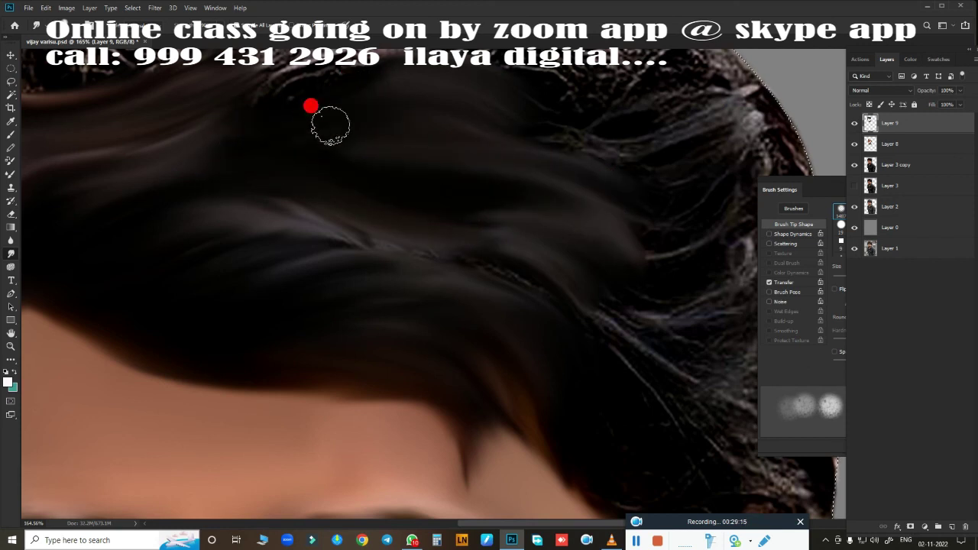
mouse_move(262, 254)
left_mouse_down()
mouse_move(218, 230)
mouse_move(249, 208)
left_mouse_up()
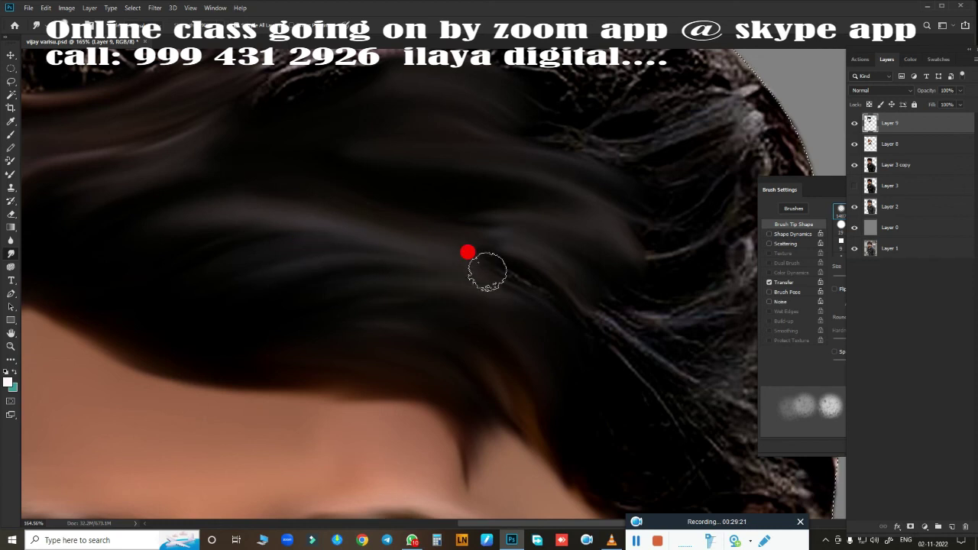
left_click_drag(487, 271, 412, 245)
left_click_drag(426, 206, 469, 198)
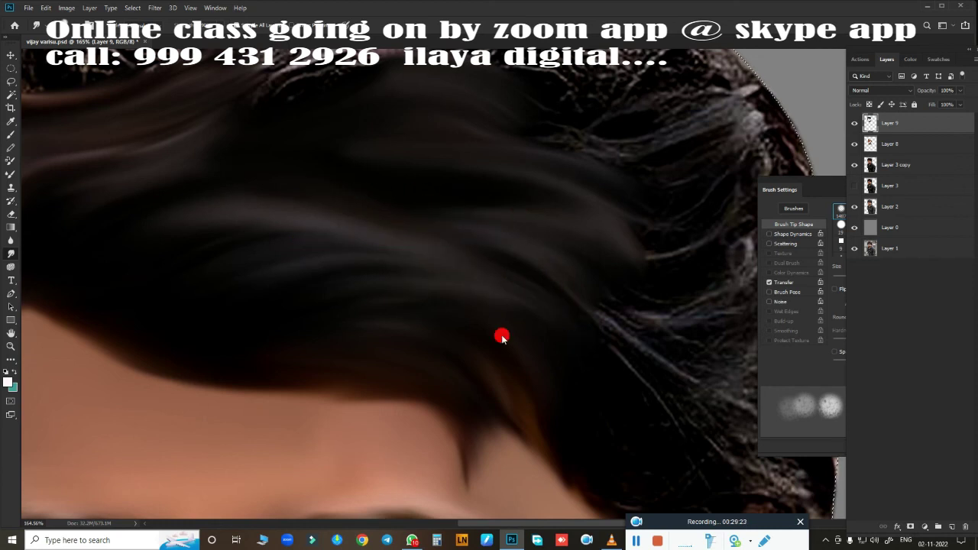
left_click_drag(502, 334, 356, 183)
Soften the forehead hairline and smooth the stringy hair above and beside the ear
mouse_move(345, 241)
left_mouse_down()
mouse_move(285, 223)
mouse_move(345, 251)
mouse_move(411, 327)
mouse_move(408, 276)
mouse_move(459, 339)
mouse_move(500, 421)
mouse_move(473, 271)
mouse_move(313, 382)
left_mouse_up()
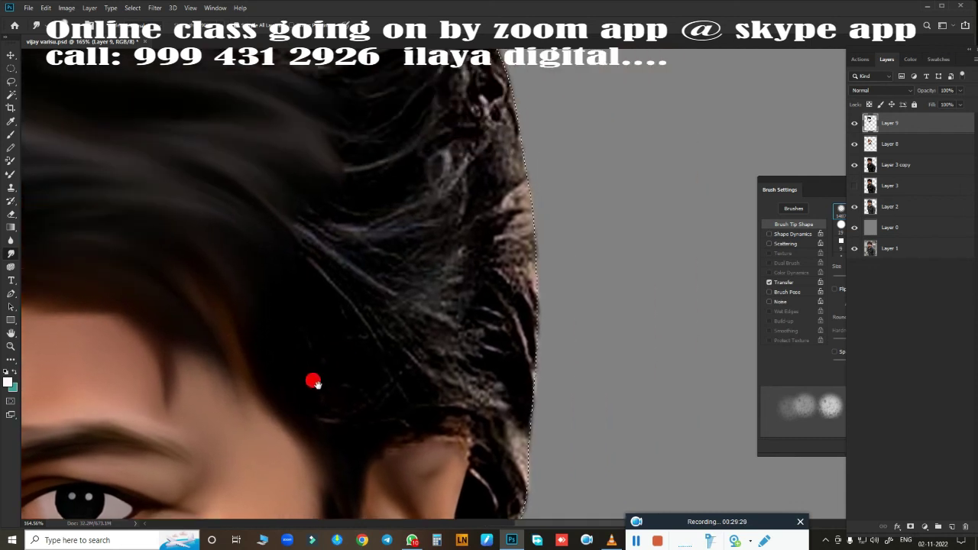
mouse_move(371, 221)
left_mouse_down()
mouse_move(323, 201)
mouse_move(357, 208)
left_mouse_up()
mouse_move(283, 198)
left_mouse_down()
mouse_move(387, 267)
mouse_move(443, 284)
mouse_move(457, 309)
mouse_move(351, 326)
mouse_move(299, 310)
mouse_move(323, 382)
mouse_move(374, 410)
mouse_move(422, 184)
left_mouse_up()
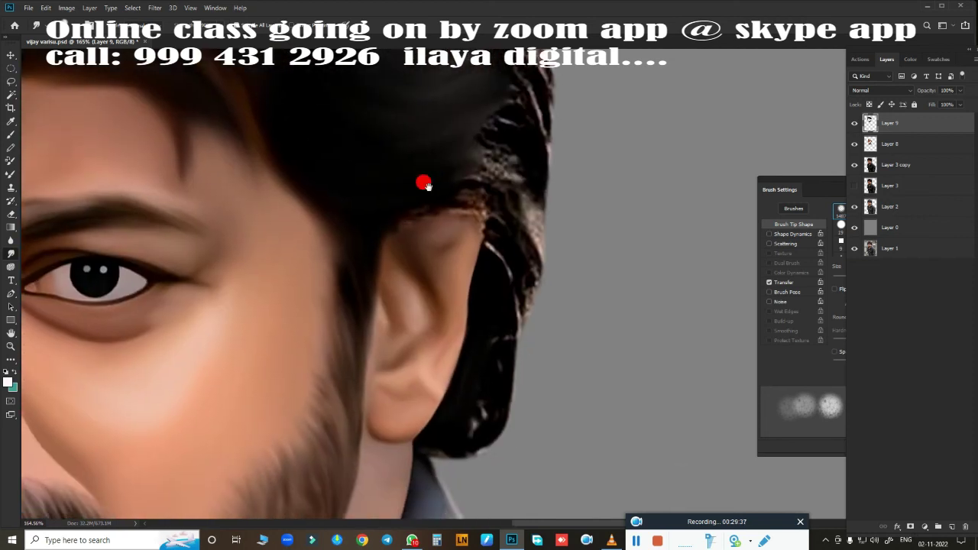
mouse_move(467, 217)
left_mouse_down()
mouse_move(498, 211)
mouse_move(496, 233)
mouse_move(459, 207)
mouse_move(463, 332)
mouse_move(484, 180)
mouse_move(454, 164)
mouse_move(461, 229)
left_mouse_up()
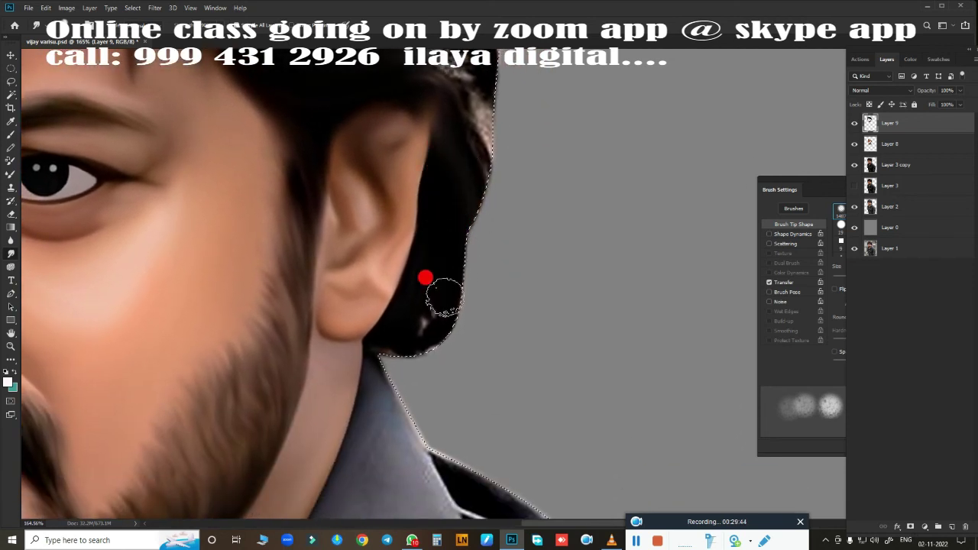
Darken the light streak behind the earlobe and the light fringe along the hair edge
mouse_move(425, 278)
left_mouse_down()
mouse_move(399, 326)
mouse_move(375, 339)
left_mouse_up()
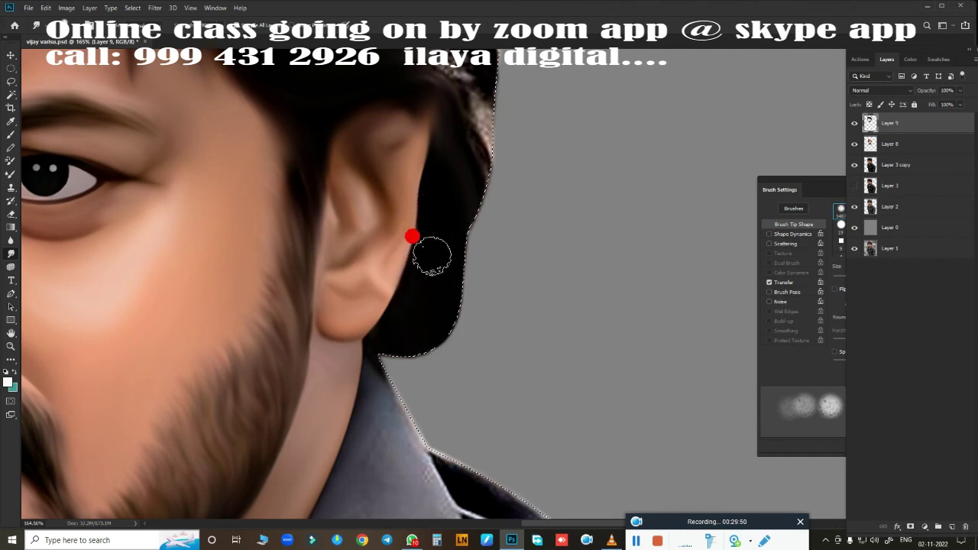
left_click_drag(456, 287, 392, 416)
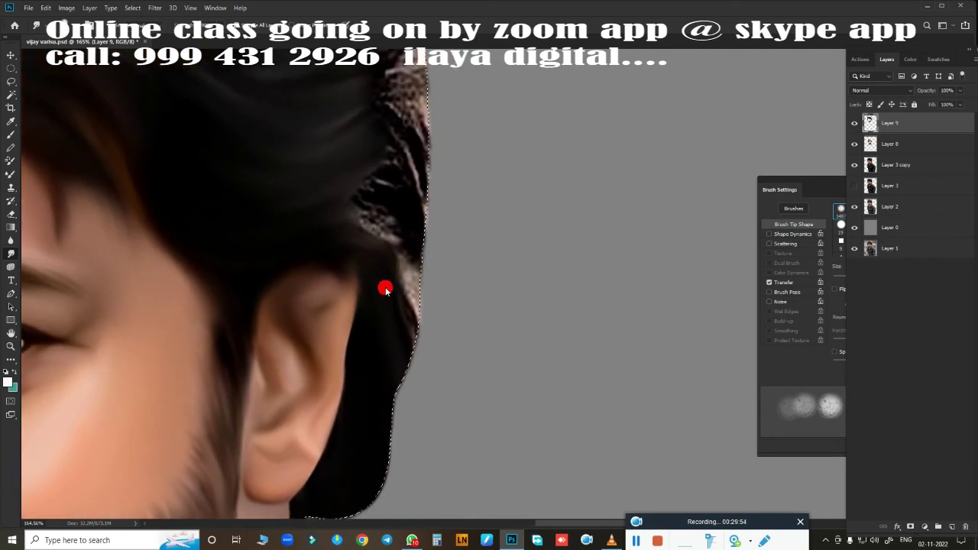
left_click_drag(331, 238, 415, 348)
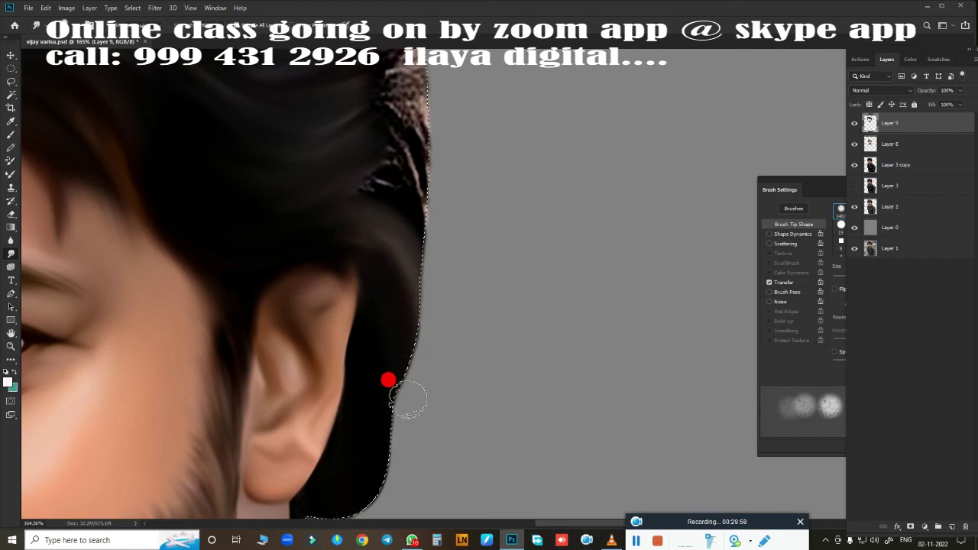
scroll(389, 380, "up", 3)
scroll(459, 344, "up", 2)
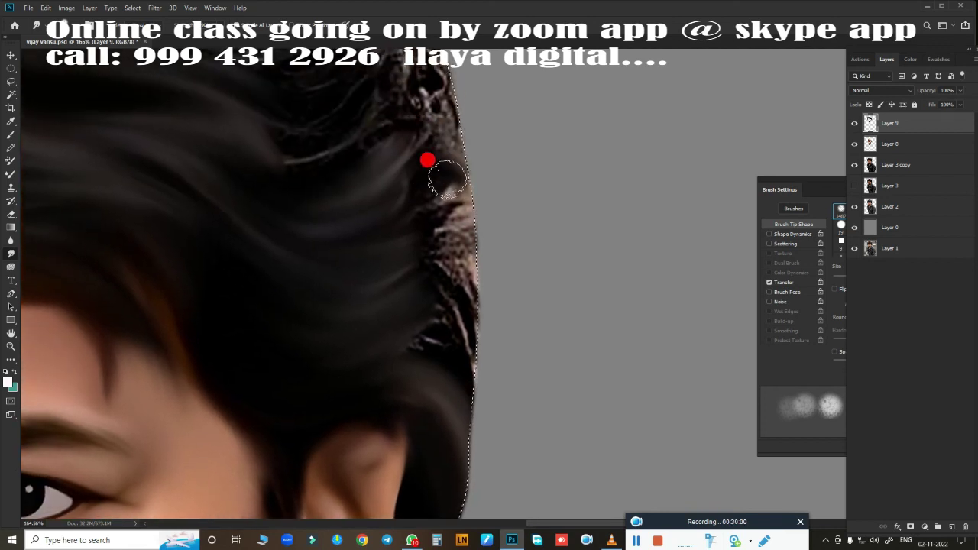
Darken and blend the light strands along the right side hair edge
mouse_move(468, 279)
left_mouse_down()
mouse_move(454, 332)
mouse_move(403, 340)
mouse_move(472, 379)
left_mouse_up()
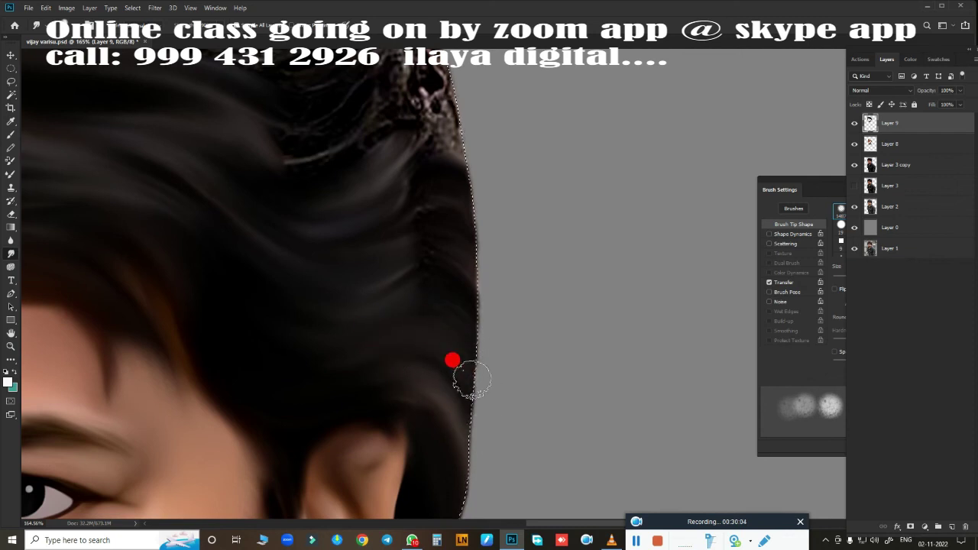
mouse_move(459, 279)
left_mouse_down()
mouse_move(436, 218)
mouse_move(406, 188)
mouse_move(413, 131)
mouse_move(454, 139)
left_mouse_up()
left_click_drag(393, 166, 410, 181)
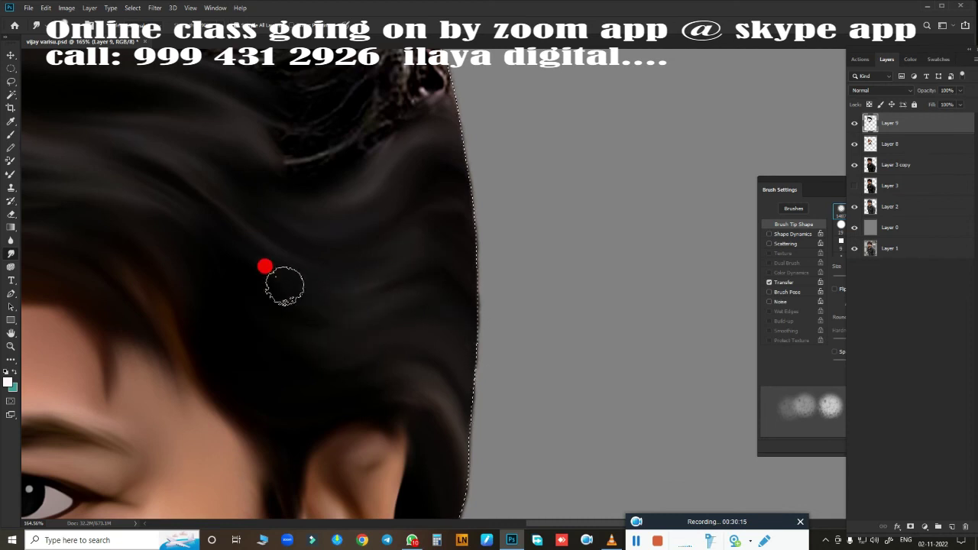
left_click_drag(247, 308, 345, 364)
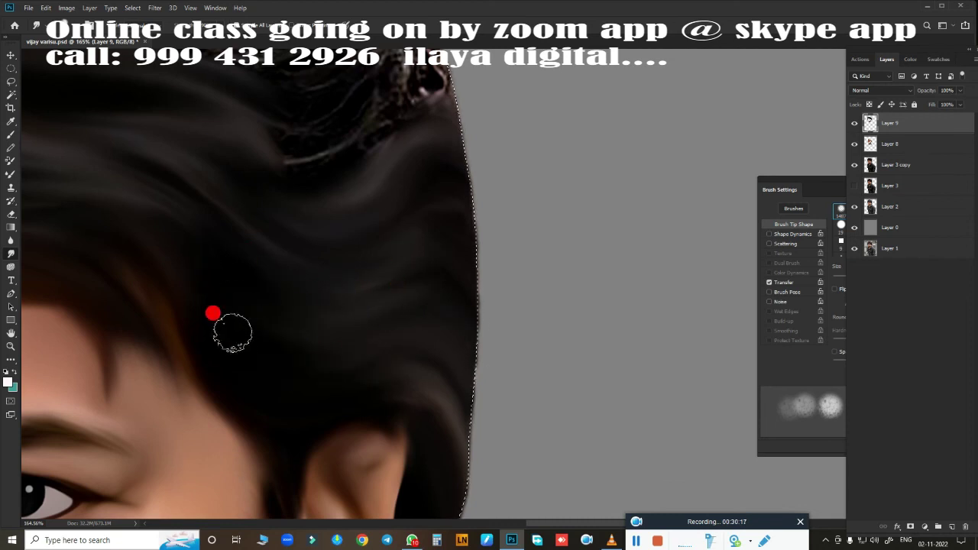
Blend the textured upper hair into smooth strands and smooth out the dark crease
left_click_drag(277, 319, 397, 452)
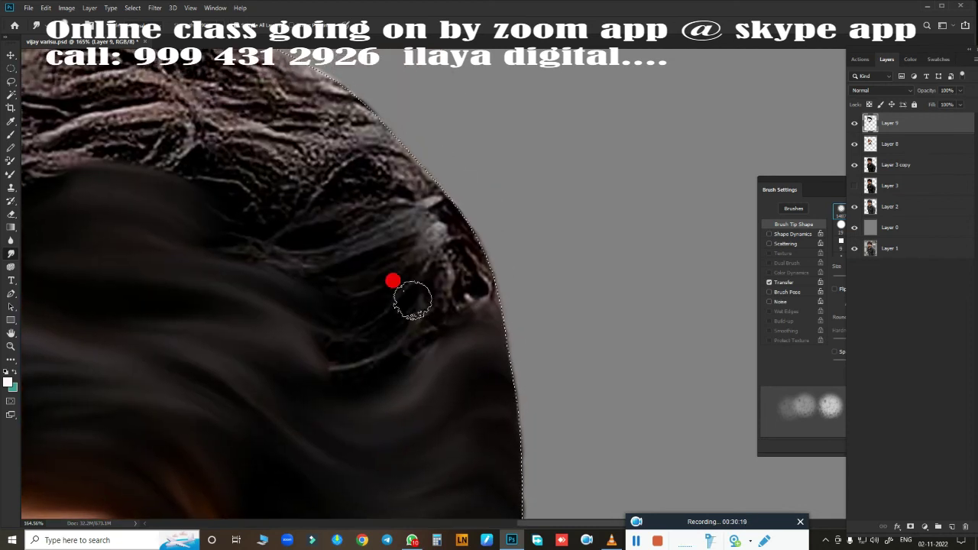
mouse_move(393, 277)
left_mouse_down()
mouse_move(420, 215)
mouse_move(395, 287)
mouse_move(411, 193)
mouse_move(400, 201)
mouse_move(444, 216)
left_mouse_up()
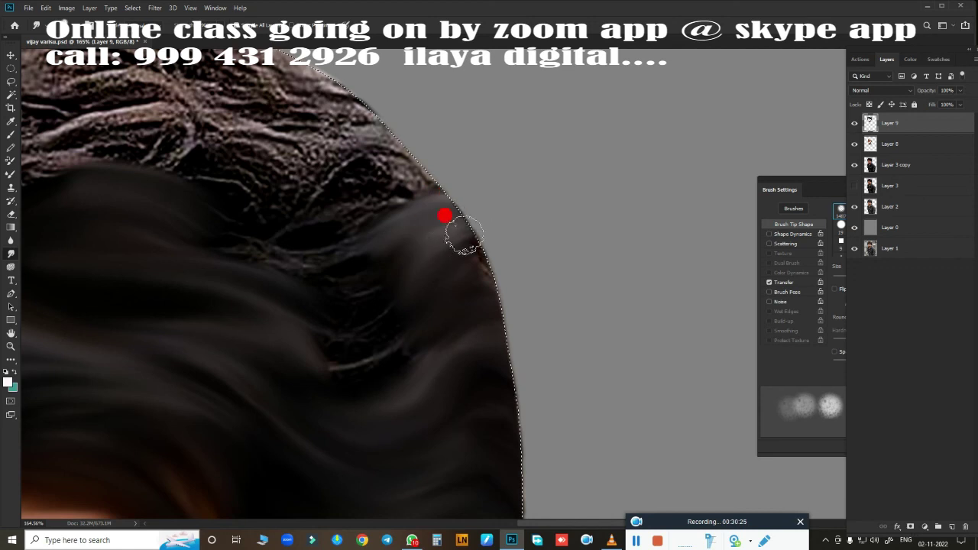
mouse_move(419, 250)
left_mouse_down()
mouse_move(316, 240)
mouse_move(163, 197)
left_mouse_up()
left_click_drag(382, 254, 295, 283)
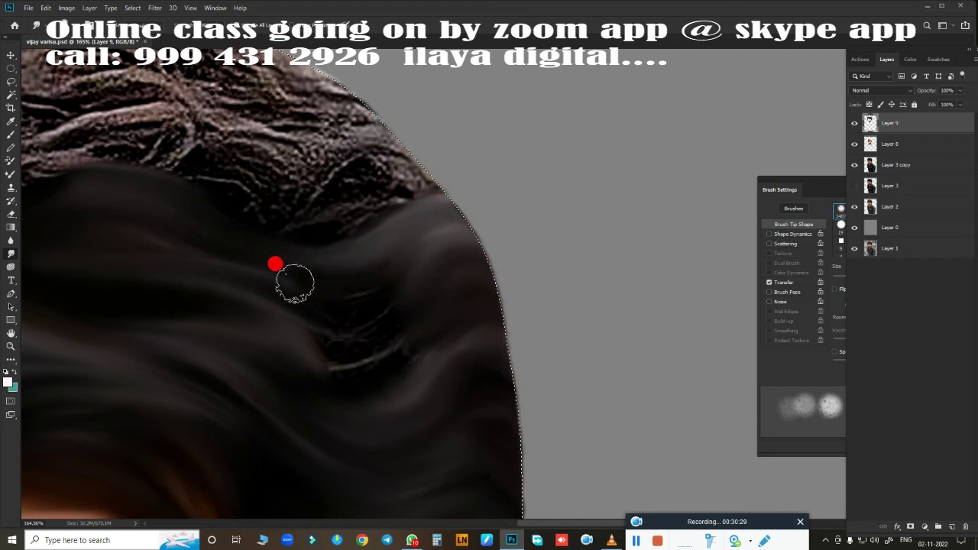
mouse_move(420, 266)
left_mouse_down()
mouse_move(264, 309)
mouse_move(397, 316)
mouse_move(421, 328)
mouse_move(269, 342)
mouse_move(406, 326)
left_mouse_up()
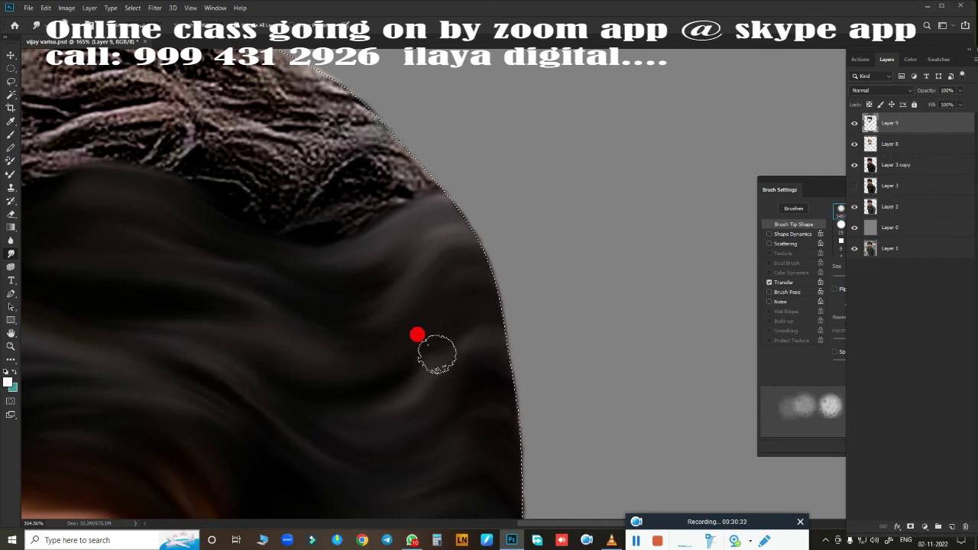
mouse_move(350, 344)
left_mouse_down()
mouse_move(437, 461)
mouse_move(563, 334)
left_mouse_up()
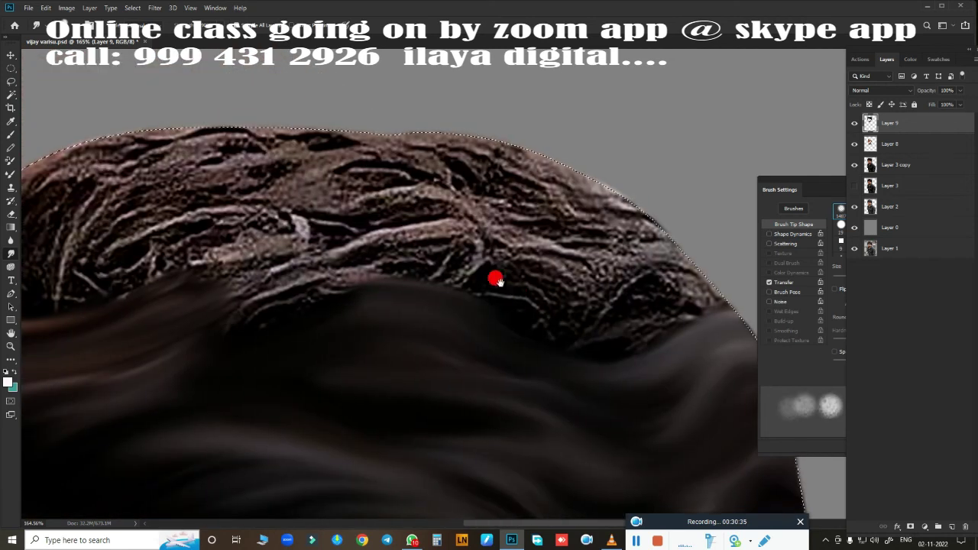
Smooth the textured crown hair and its top edge into dark, wavy strands
mouse_move(328, 217)
left_mouse_down()
mouse_move(494, 212)
mouse_move(505, 232)
mouse_move(500, 247)
mouse_move(421, 236)
mouse_move(426, 253)
left_mouse_up()
mouse_move(378, 208)
left_mouse_down()
mouse_move(351, 164)
mouse_move(334, 168)
mouse_move(332, 159)
mouse_move(438, 161)
left_mouse_up()
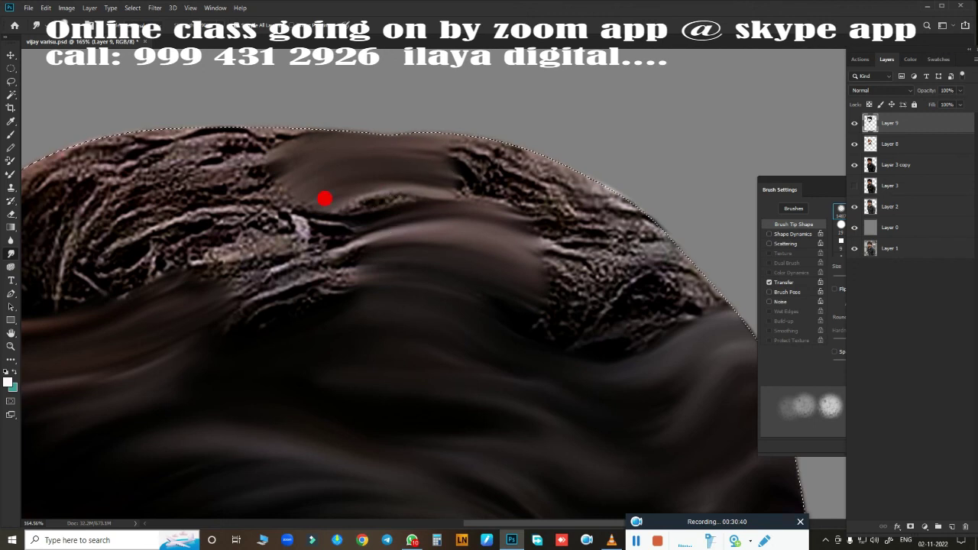
mouse_move(312, 201)
left_mouse_down()
mouse_move(537, 234)
mouse_move(346, 201)
mouse_move(354, 225)
mouse_move(314, 233)
mouse_move(367, 282)
mouse_move(527, 275)
mouse_move(535, 247)
mouse_move(339, 184)
mouse_move(467, 247)
mouse_move(360, 170)
mouse_move(406, 158)
mouse_move(260, 109)
mouse_move(325, 117)
mouse_move(267, 98)
mouse_move(393, 131)
mouse_move(449, 163)
mouse_move(328, 140)
mouse_move(316, 161)
mouse_move(372, 192)
mouse_move(553, 246)
left_mouse_up()
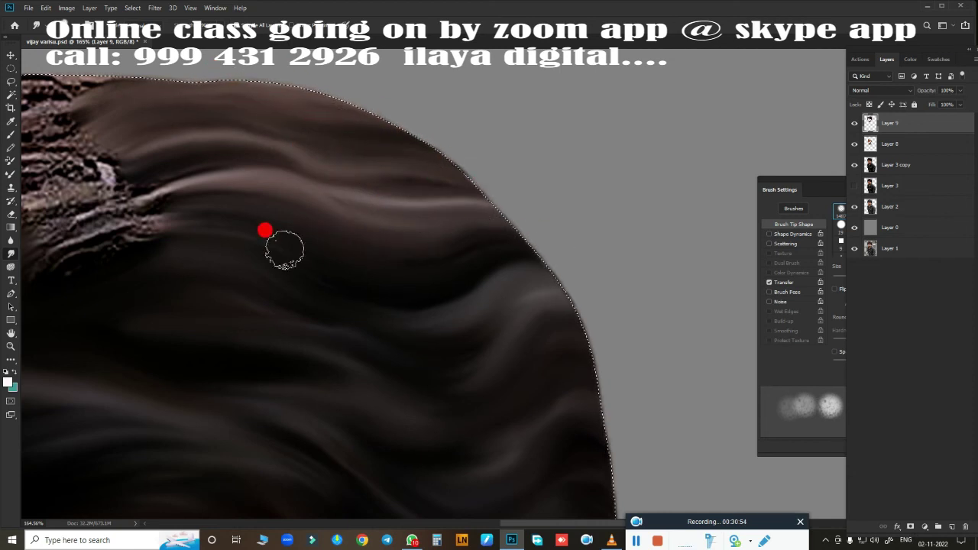
left_click_drag(284, 246, 649, 325)
mouse_move(348, 208)
left_mouse_down()
mouse_move(245, 283)
mouse_move(214, 276)
mouse_move(214, 237)
mouse_move(174, 260)
mouse_move(199, 224)
mouse_move(377, 168)
mouse_move(568, 147)
left_mouse_up()
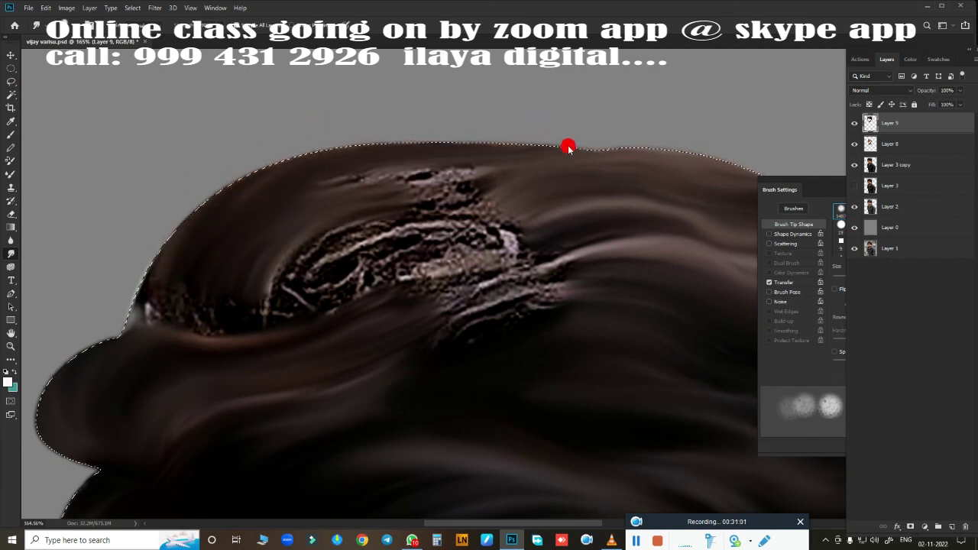
left_click_drag(328, 159, 502, 135)
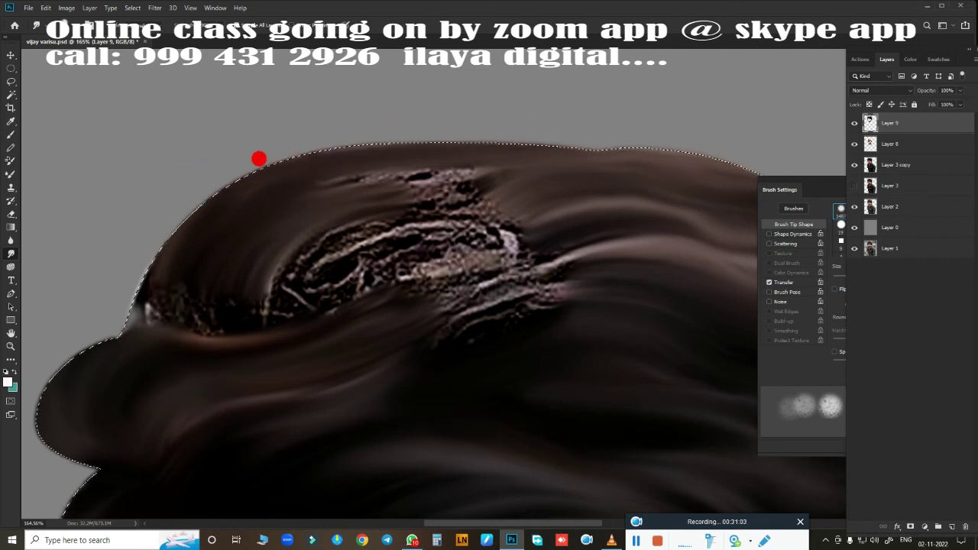
Smooth the remaining textured patches at the left, centre and right of the crown
mouse_move(159, 234)
left_mouse_down()
mouse_move(125, 272)
mouse_move(145, 316)
mouse_move(247, 284)
mouse_move(251, 227)
left_mouse_up()
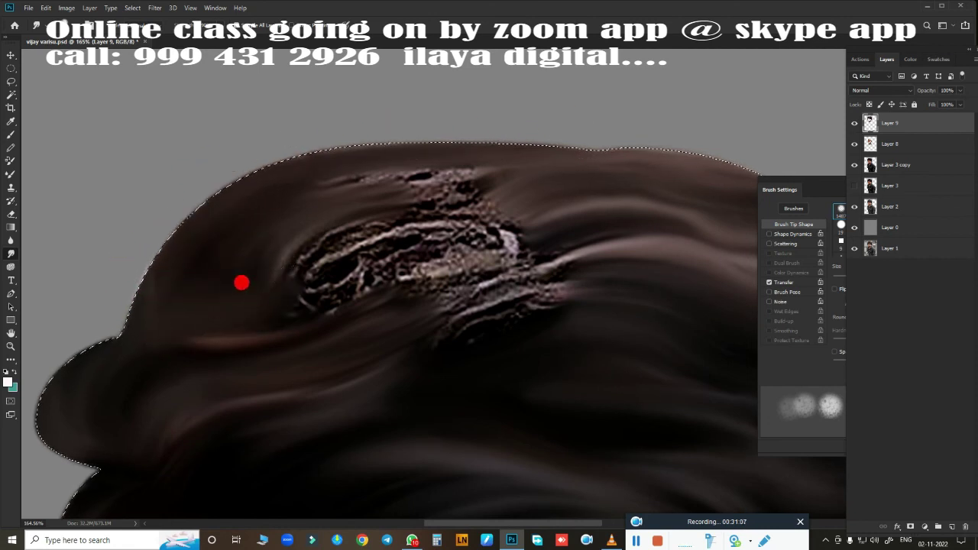
mouse_move(242, 282)
left_mouse_down()
mouse_move(324, 221)
mouse_move(364, 216)
mouse_move(408, 160)
mouse_move(375, 152)
mouse_move(439, 153)
mouse_move(323, 197)
mouse_move(512, 184)
mouse_move(258, 283)
mouse_move(375, 244)
mouse_move(240, 304)
mouse_move(533, 221)
mouse_move(344, 265)
mouse_move(635, 202)
left_mouse_up()
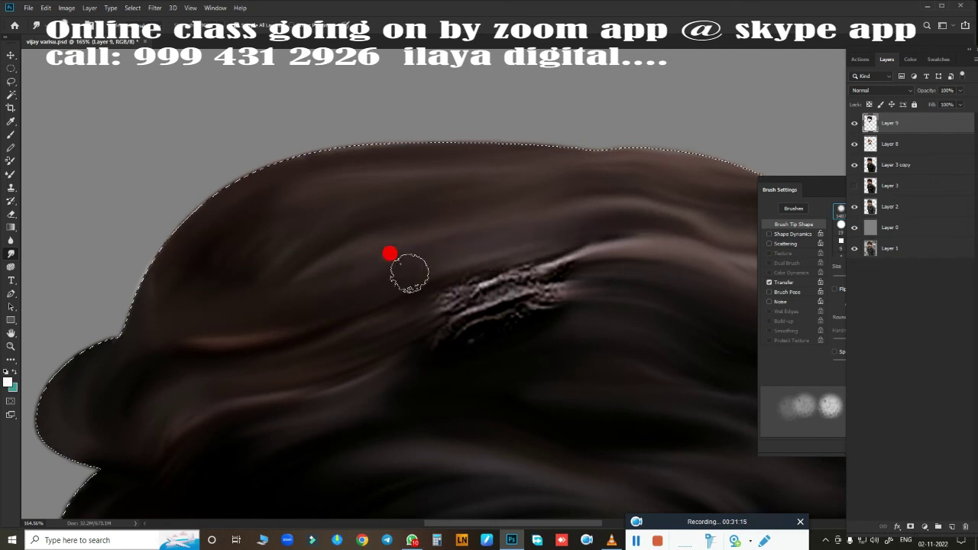
mouse_move(409, 272)
left_mouse_down()
mouse_move(517, 255)
mouse_move(502, 262)
mouse_move(634, 265)
mouse_move(406, 344)
mouse_move(603, 283)
mouse_move(506, 329)
left_mouse_up()
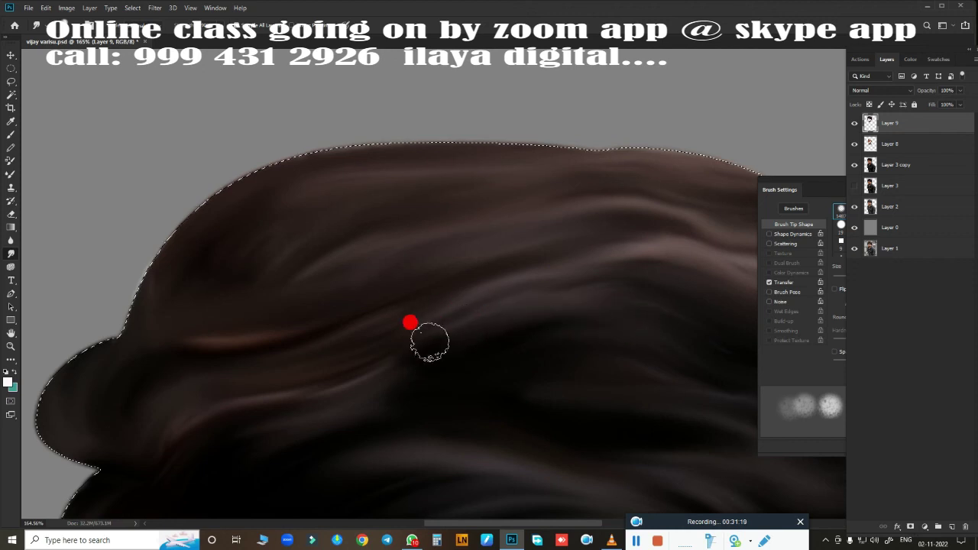
left_click_drag(430, 342, 345, 375)
mouse_move(569, 284)
left_mouse_down()
mouse_move(306, 334)
mouse_move(134, 289)
mouse_move(417, 382)
left_mouse_up()
Zoom out to review the whole smoothly painted portrait on grey
scroll(412, 380, "down", 5)
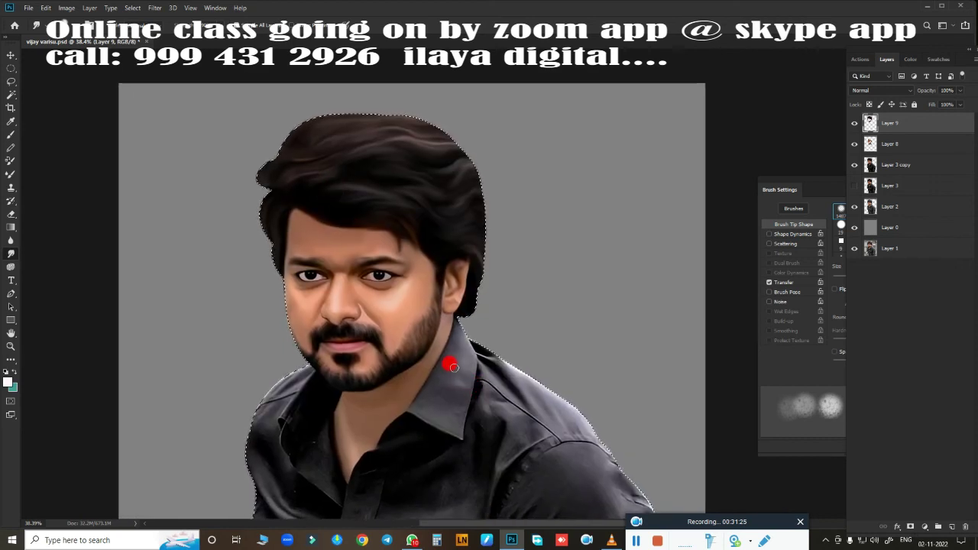
scroll(440, 268, "up", 5)
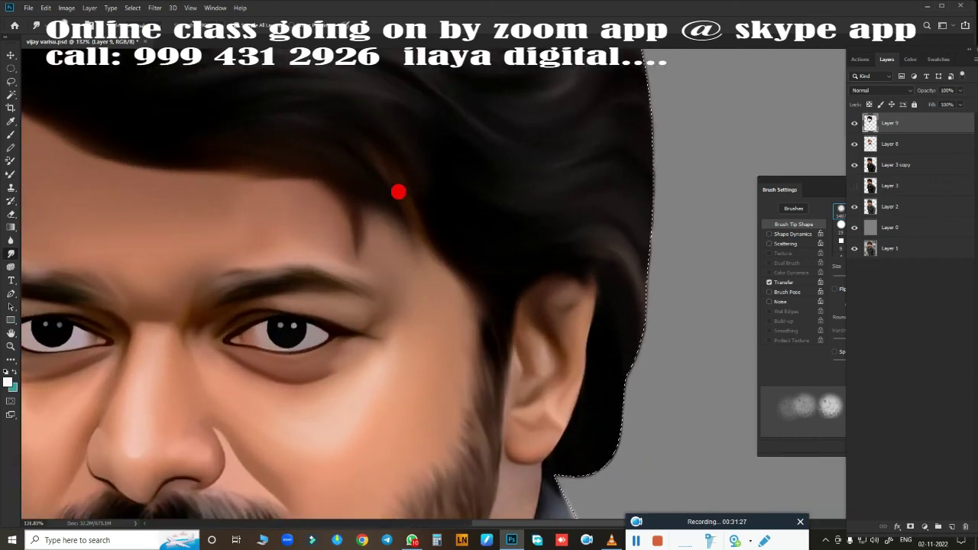
scroll(489, 374, "down", 1)
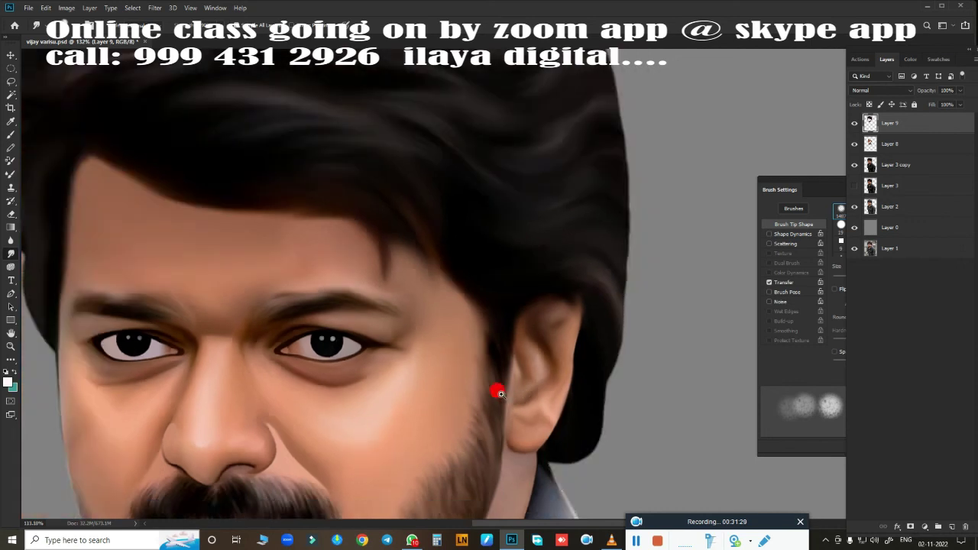
scroll(494, 394, "down", 1)
scroll(497, 321, "down", 1)
scroll(508, 283, "down", 1)
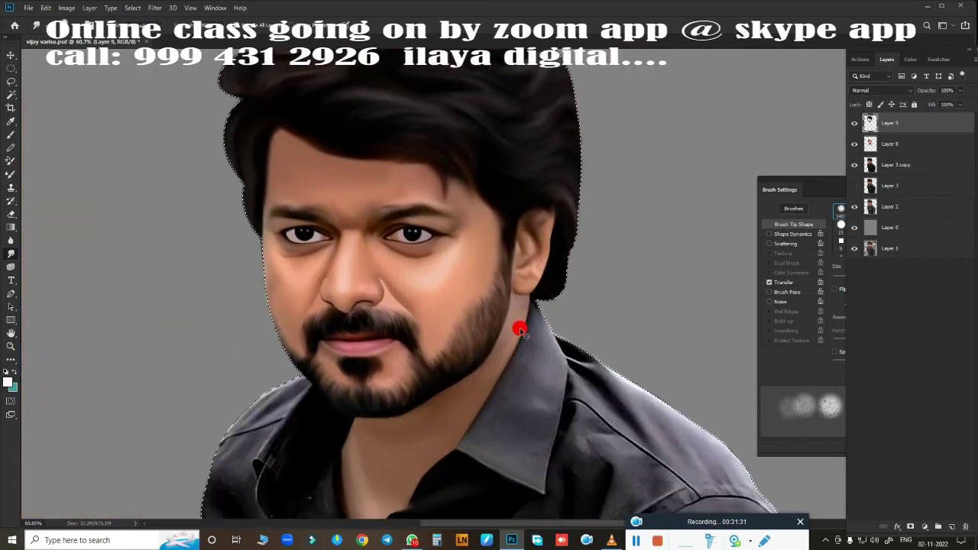
scroll(505, 348, "down", 1)
scroll(497, 283, "down", 1)
scroll(478, 286, "down", 1)
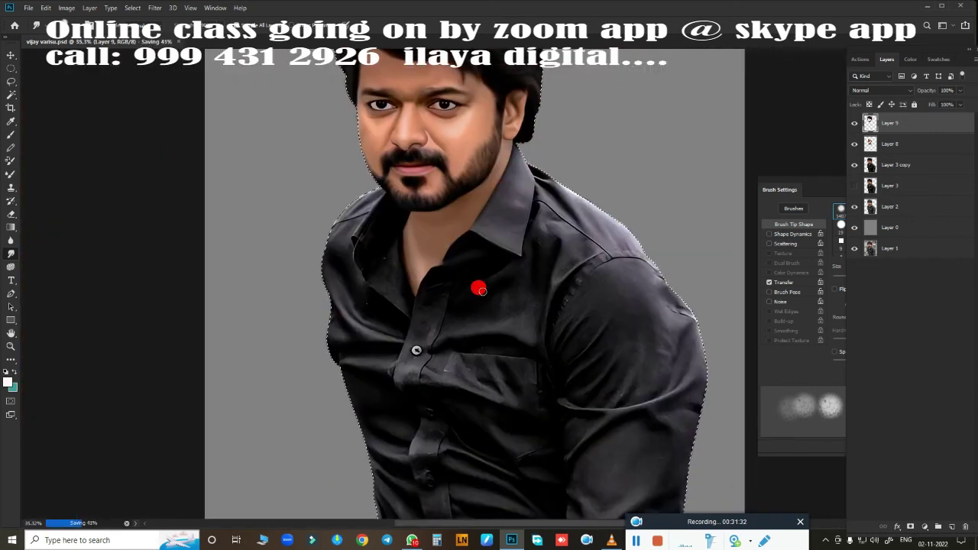
scroll(458, 314, "down", 1)
scroll(535, 336, "down", 1)
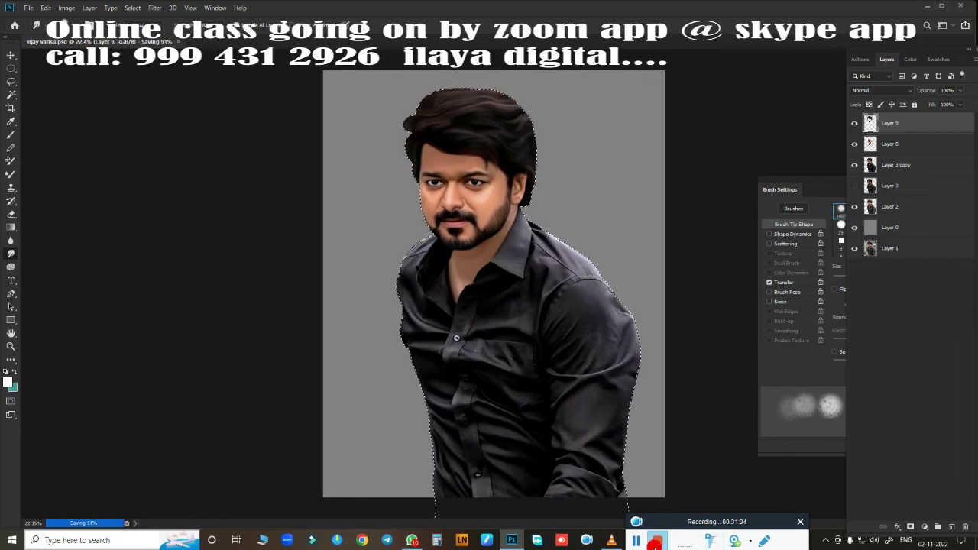